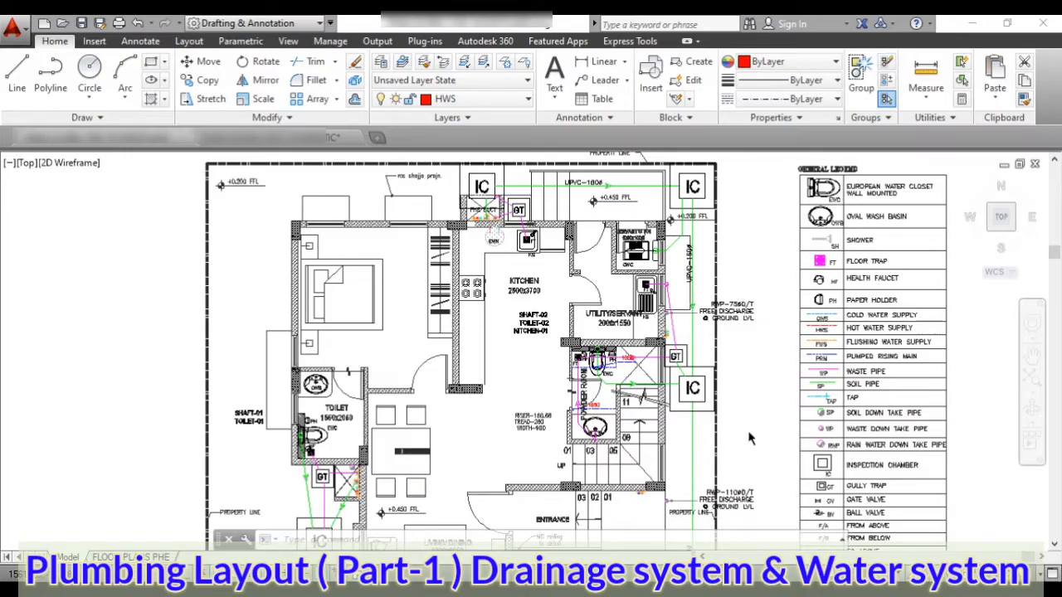
# Examine the ground floor plumbing plan, from the powder room to the property line and the inspection chambers along the car porch side.
pyautogui.moveTo(750, 439)
pyautogui.mouseDown(button='middle')
pyautogui.moveTo(732, 424)
pyautogui.moveTo(745, 404)
pyautogui.mouseUp(button='middle')
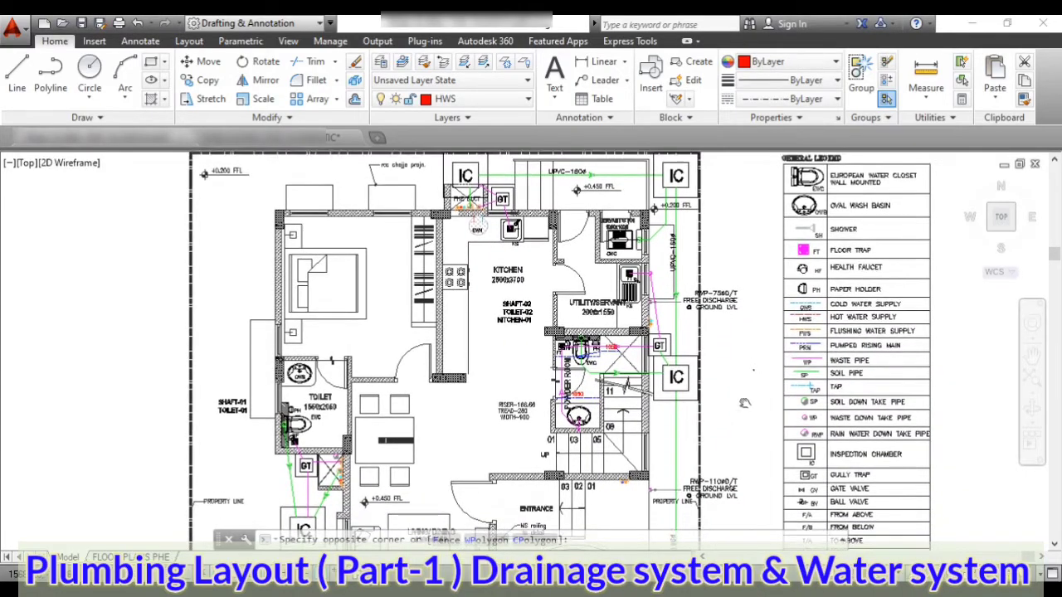
pyautogui.click(753, 370)
pyautogui.moveTo(764, 361)
pyautogui.mouseDown(button='middle')
pyautogui.moveTo(749, 453)
pyautogui.moveTo(754, 393)
pyautogui.mouseUp(button='middle')
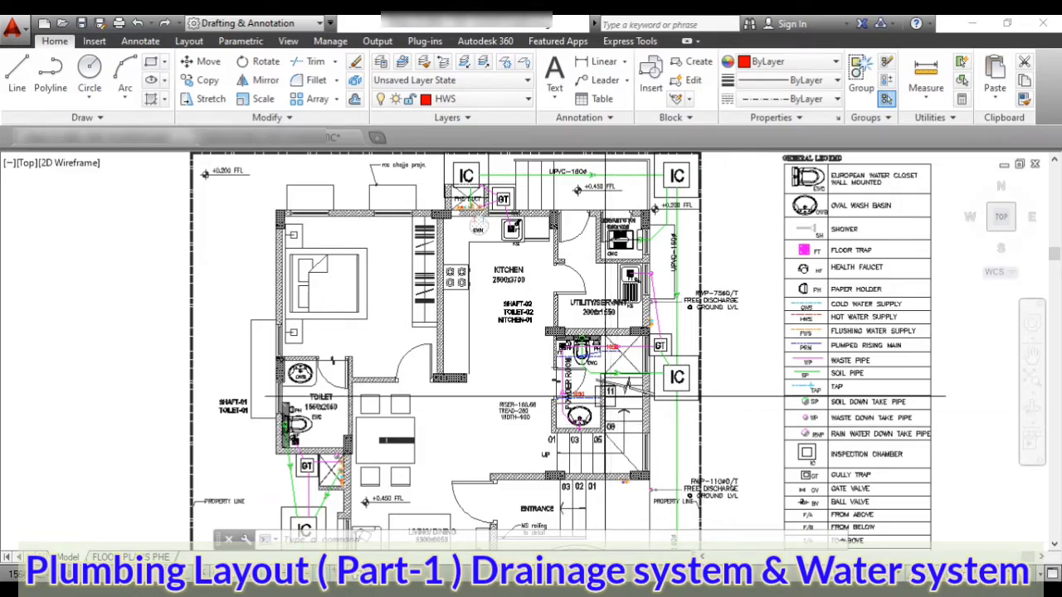
pyautogui.scroll(4, 594, 410)
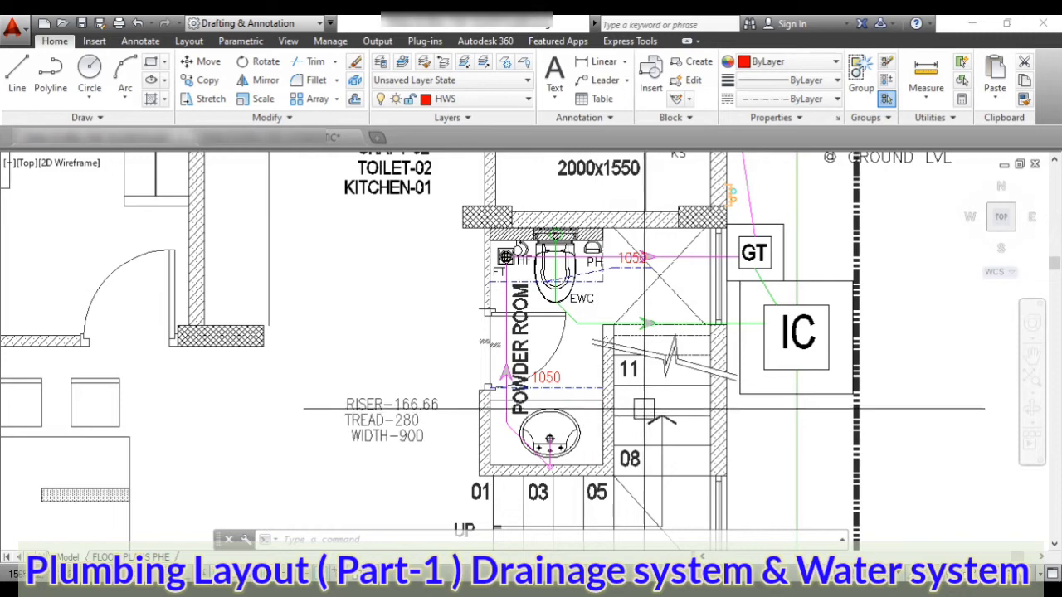
pyautogui.scroll(-3, 622, 419)
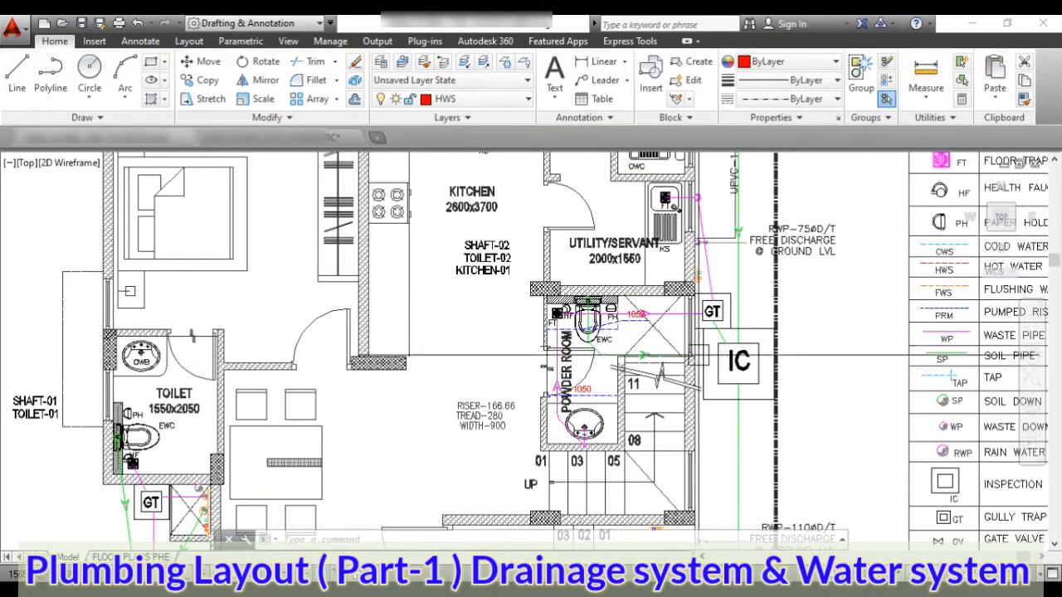
pyautogui.scroll(-5, 642, 357)
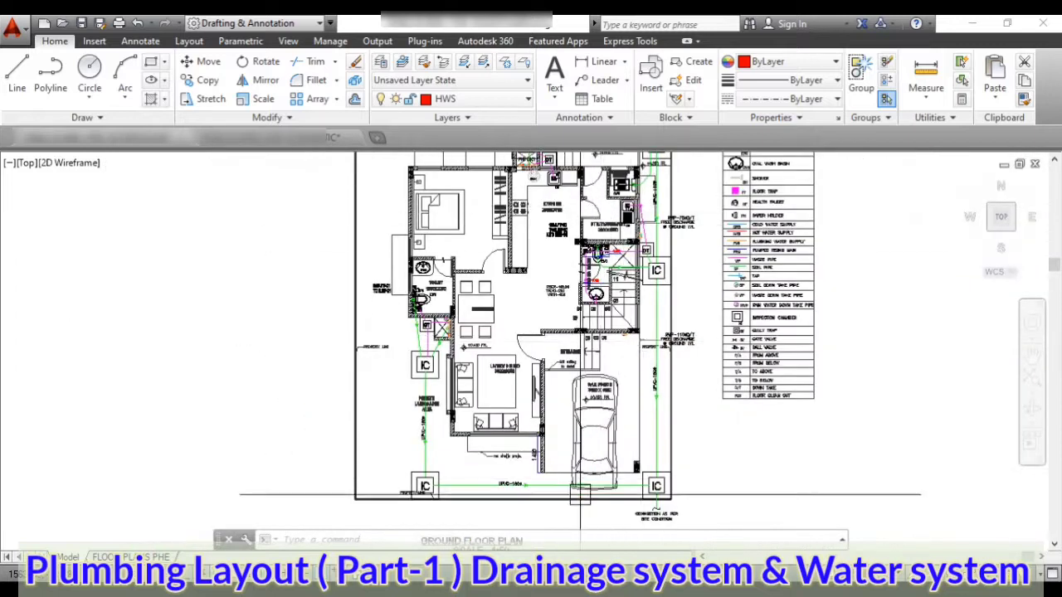
pyautogui.scroll(-2, 547, 495)
pyautogui.scroll(5, 531, 489)
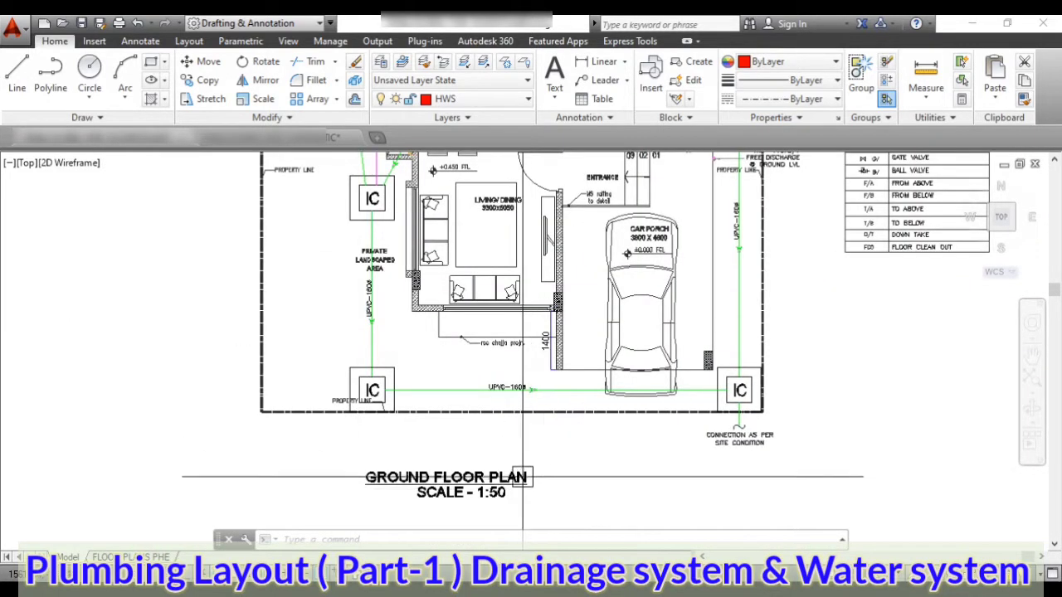
pyautogui.click(484, 411)
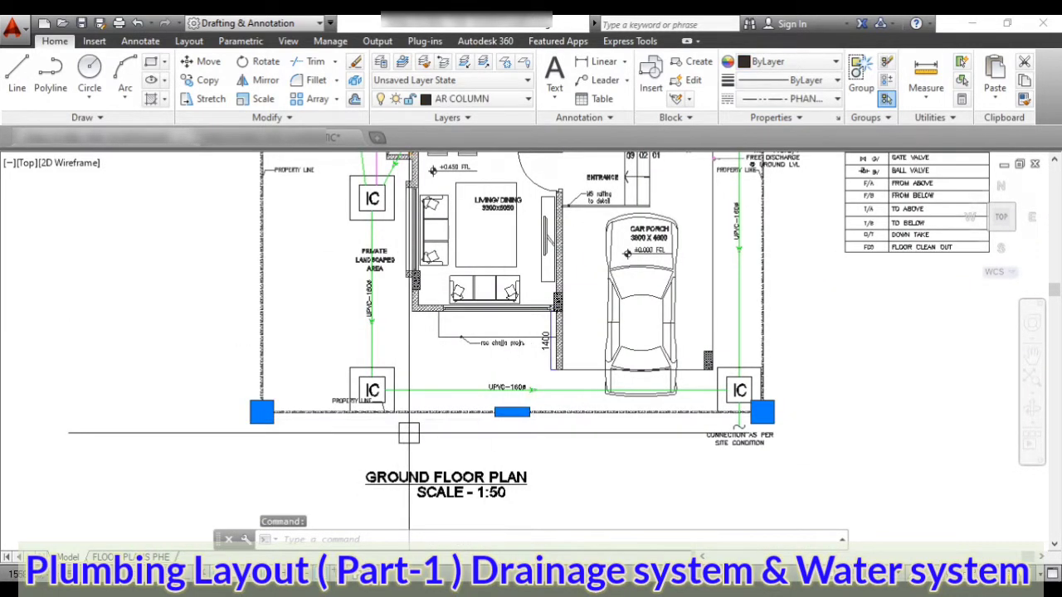
pyautogui.press('Escape')
pyautogui.scroll(-3, 409, 433)
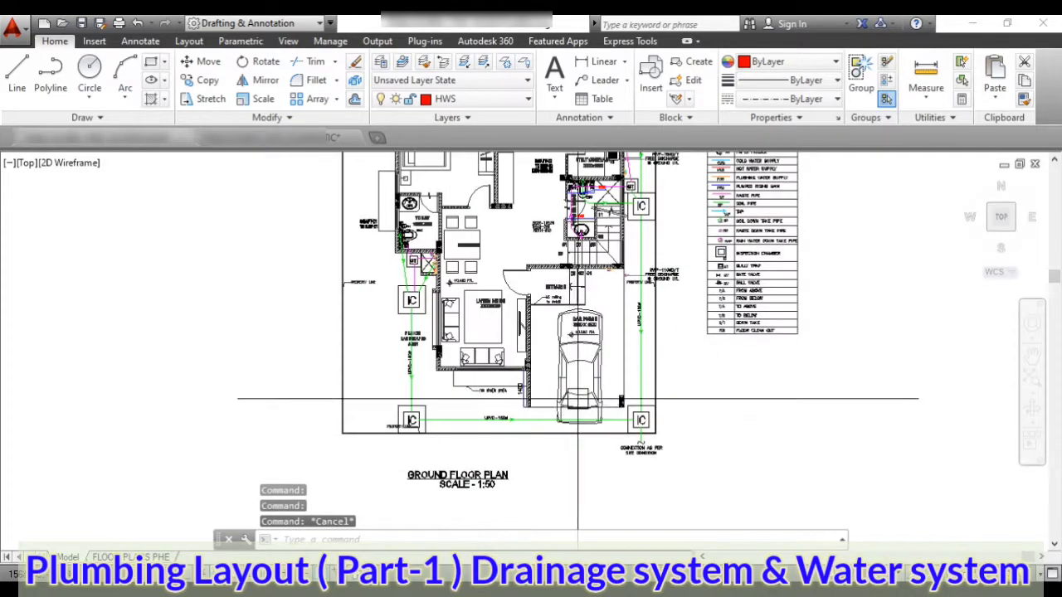
pyautogui.scroll(3, 578, 399)
pyautogui.scroll(-1, 570, 414)
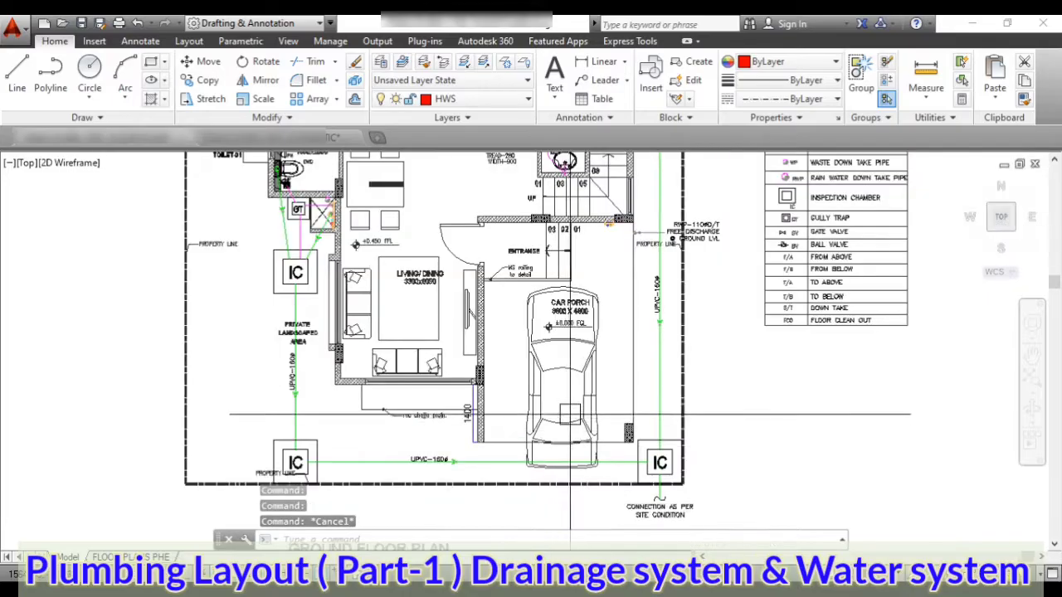
# Examine the car porch, entrance steps and staircase area of the plan up to the powder room.
pyautogui.scroll(2, 576, 328)
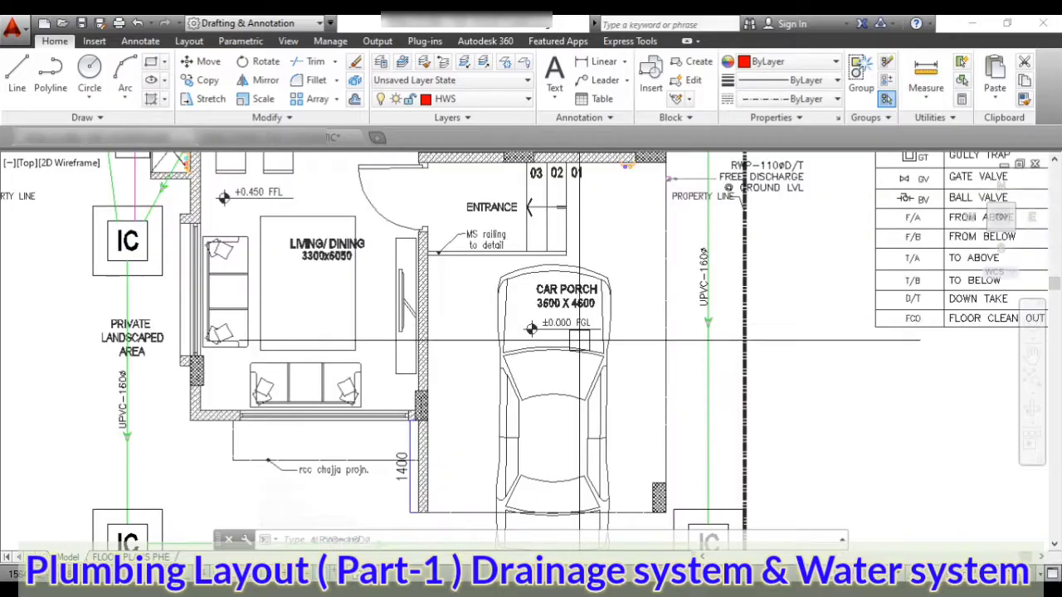
pyautogui.scroll(2, 580, 339)
pyautogui.scroll(-1, 598, 307)
pyautogui.scroll(1, 614, 272)
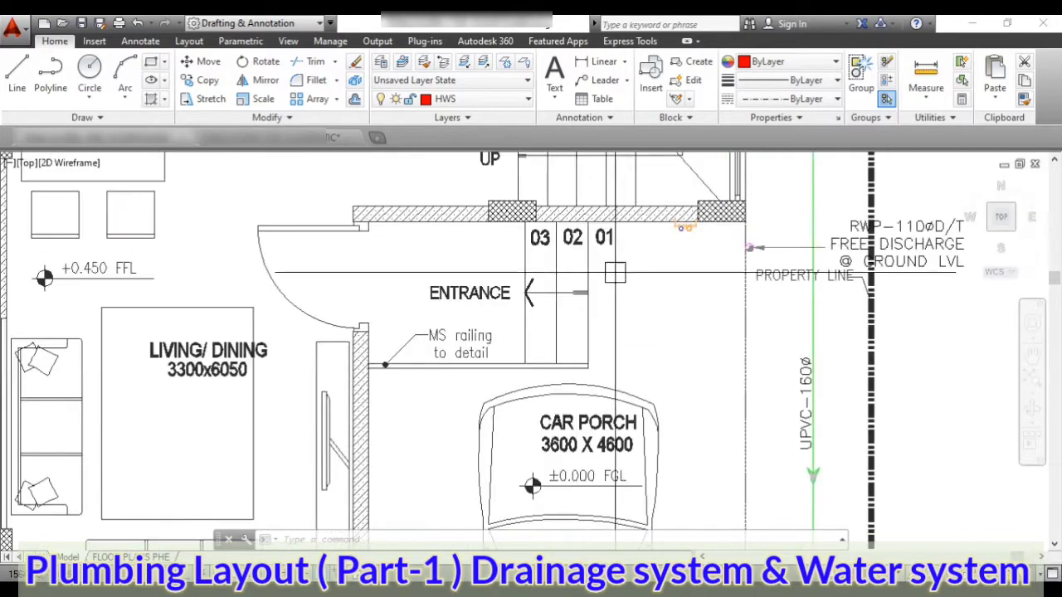
pyautogui.scroll(-2, 523, 300)
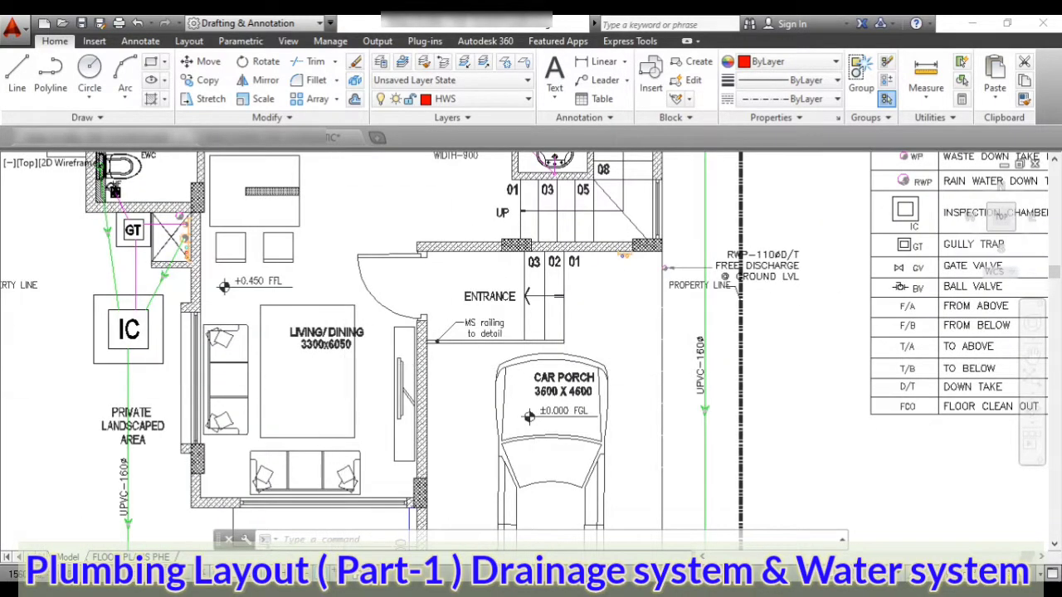
pyautogui.scroll(-2, 498, 249)
pyautogui.scroll(3, 498, 249)
pyautogui.scroll(-1, 498, 249)
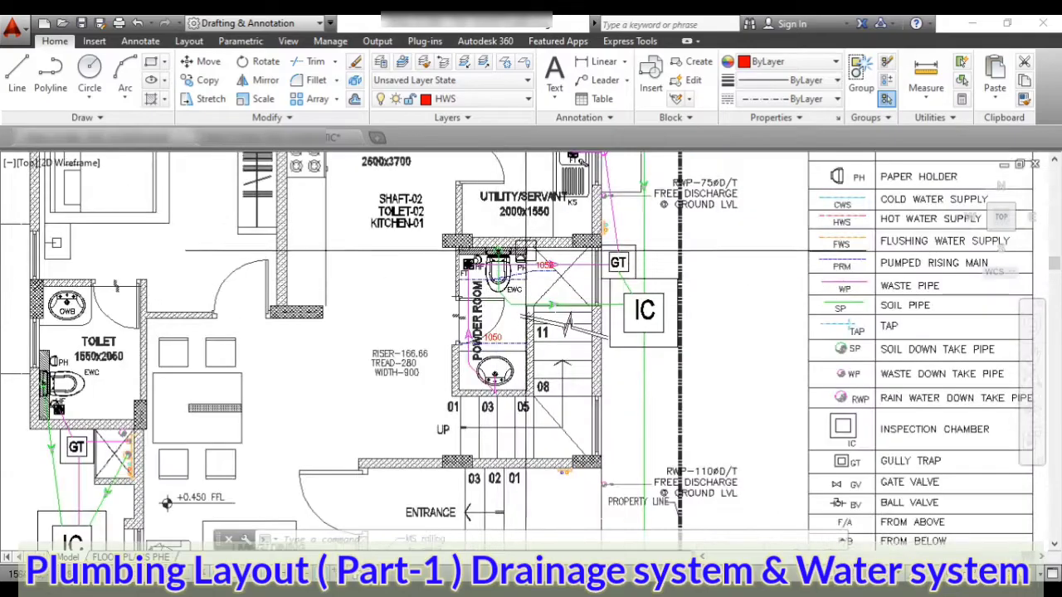
# Delete the 1050 dimension beside the water closet in the powder room.
pyautogui.scroll(2, 497, 249)
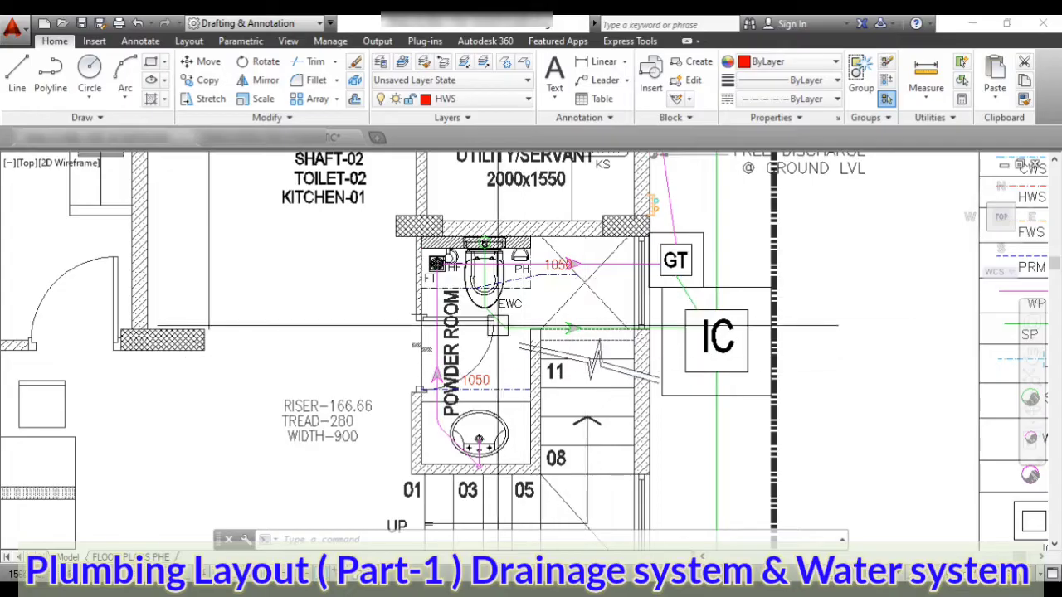
pyautogui.scroll(2, 509, 224)
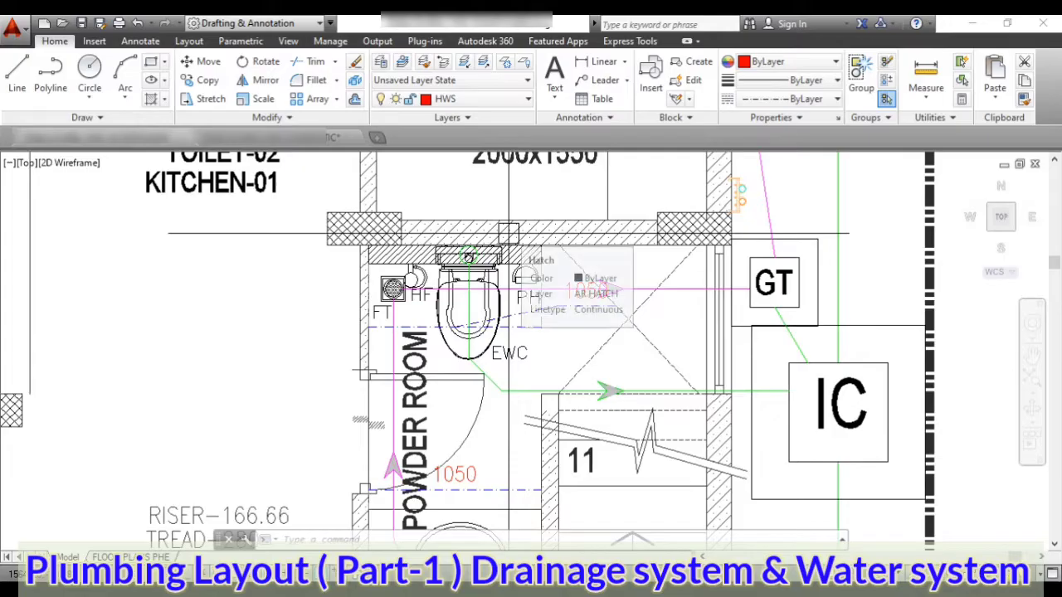
pyautogui.scroll(-2, 509, 234)
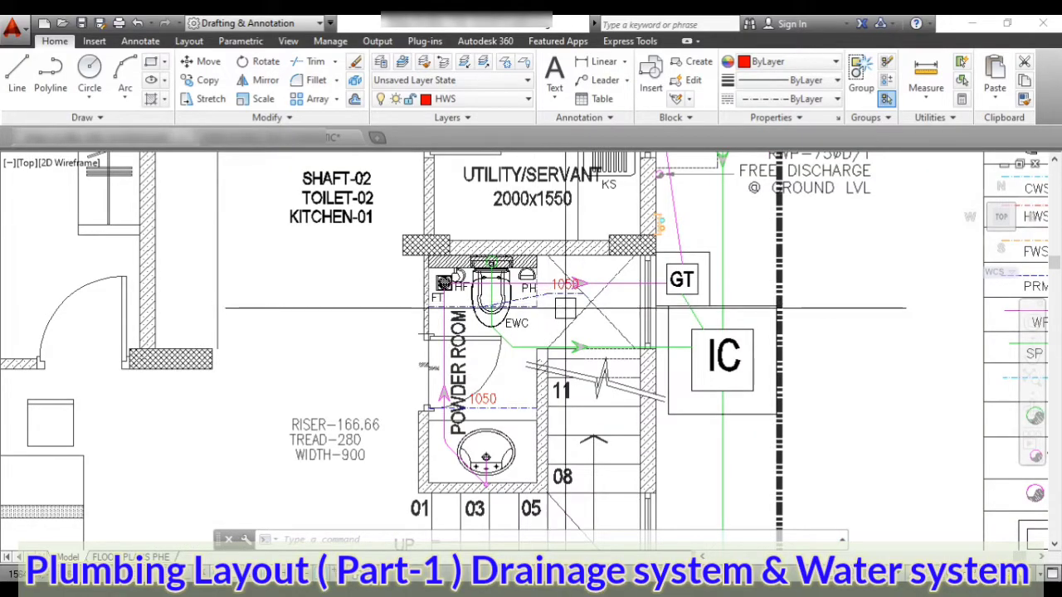
pyautogui.scroll(2, 539, 325)
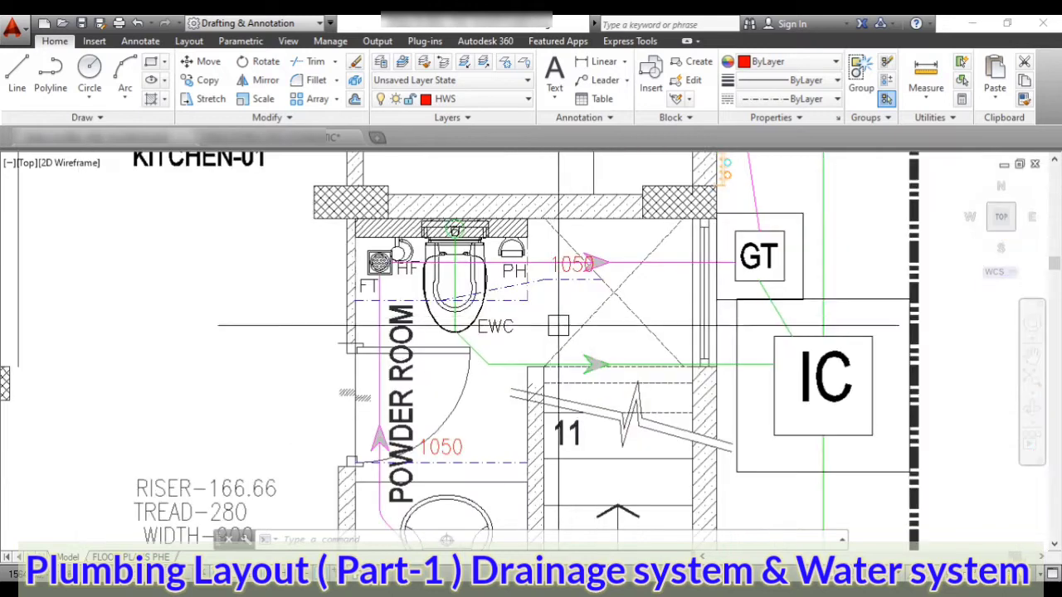
pyautogui.scroll(1, 563, 253)
pyautogui.click(563, 253)
pyautogui.press('Delete')
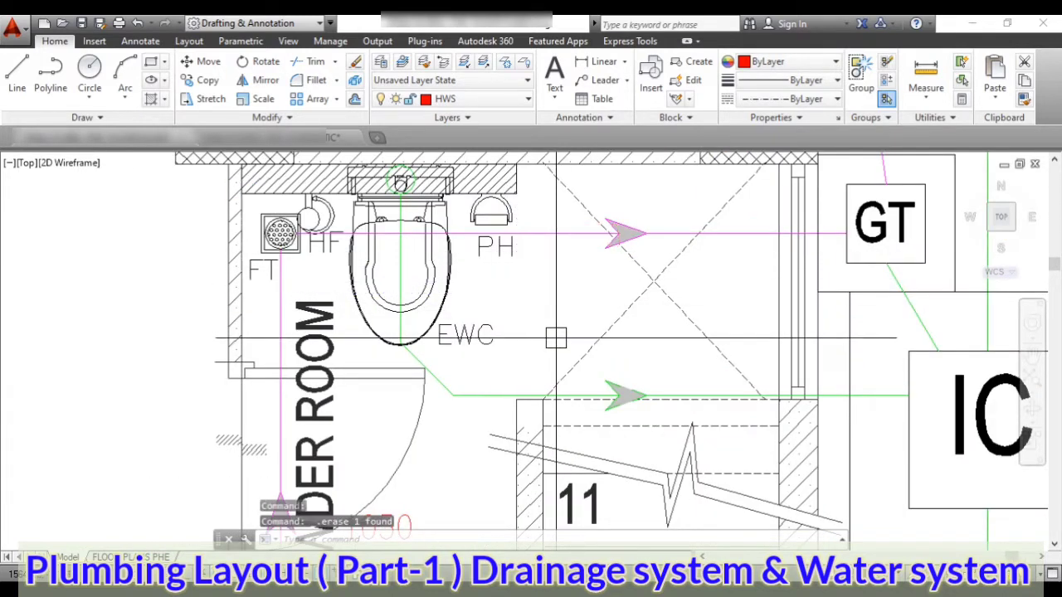
# Examine the powder room's water closet and the soil pipe running from it to the inspection chamber.
pyautogui.scroll(-2, 564, 332)
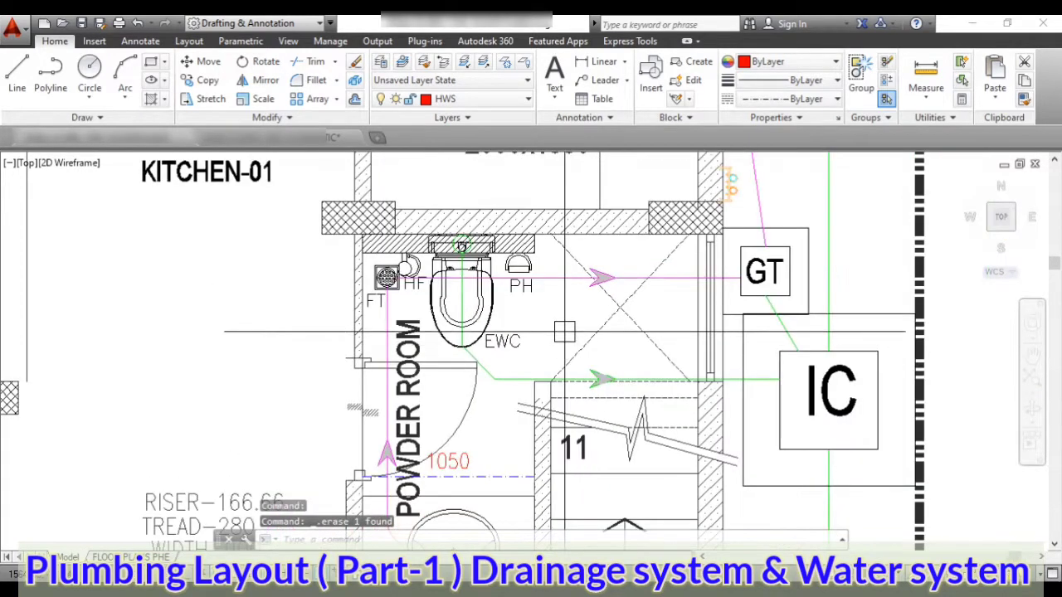
pyautogui.scroll(2, 564, 332)
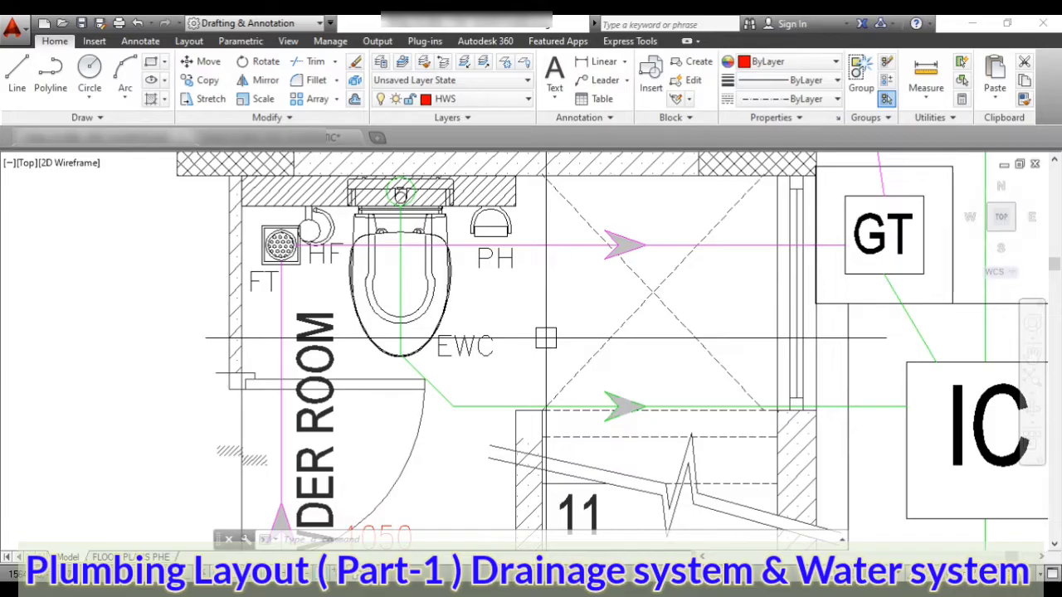
pyautogui.click(469, 406)
pyautogui.press('Escape')
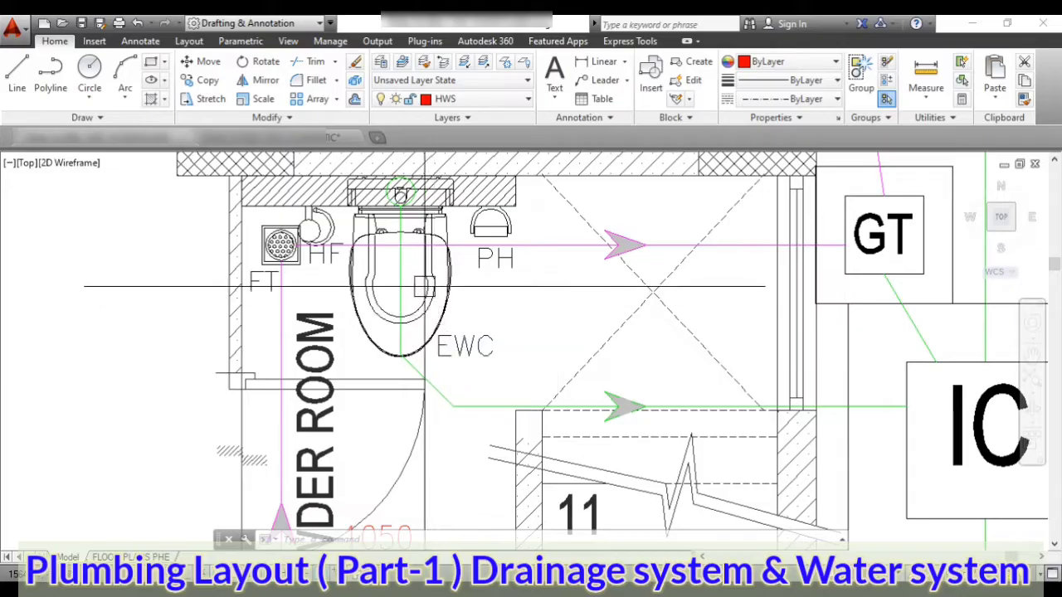
pyautogui.scroll(-3, 399, 309)
pyautogui.scroll(3, 400, 309)
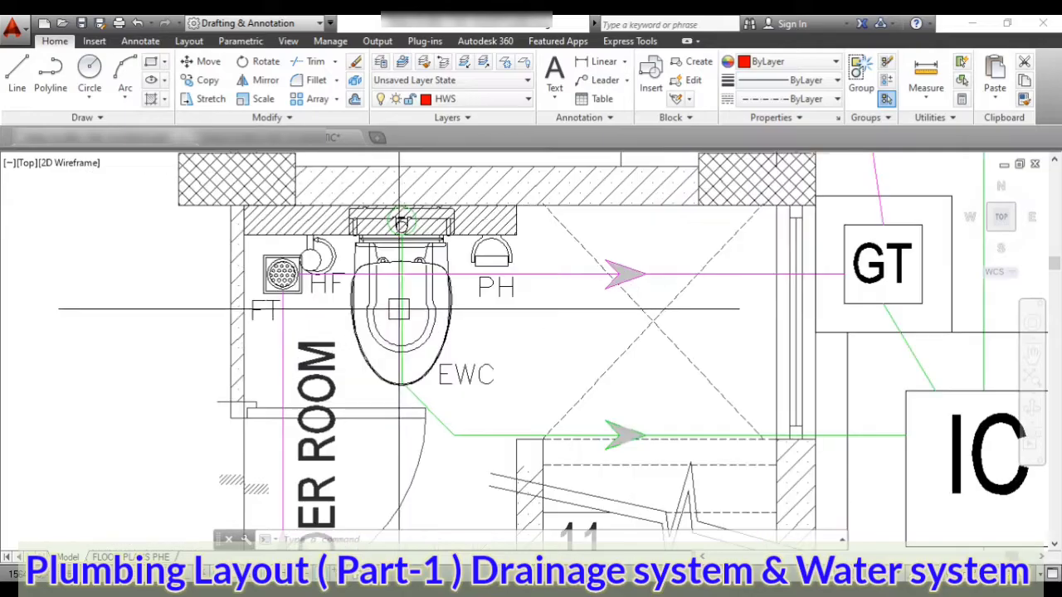
pyautogui.click(401, 312)
pyautogui.press('Escape')
pyautogui.scroll(-2, 400, 312)
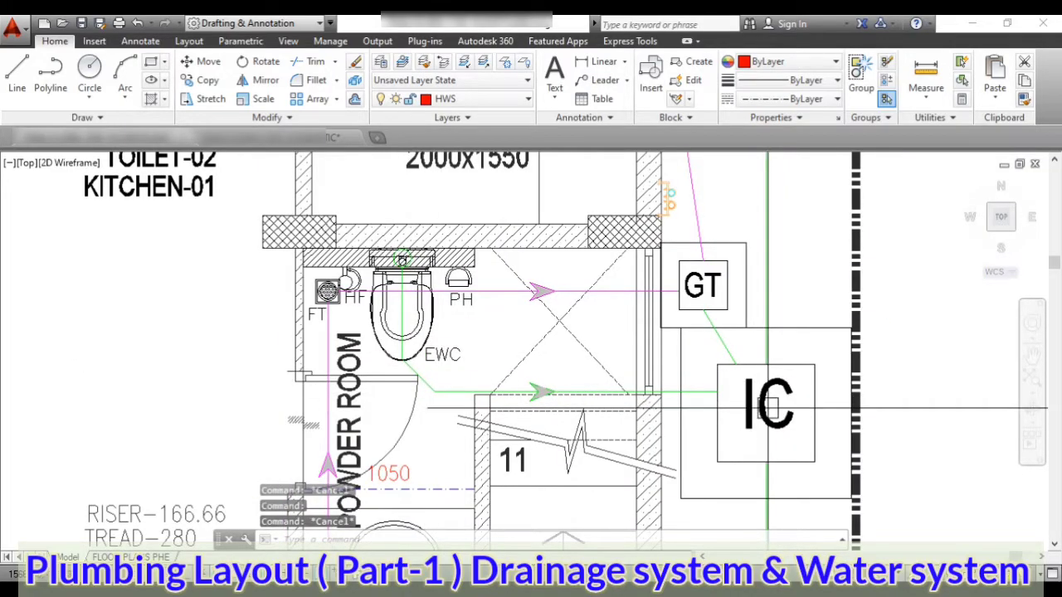
pyautogui.scroll(2, 390, 314)
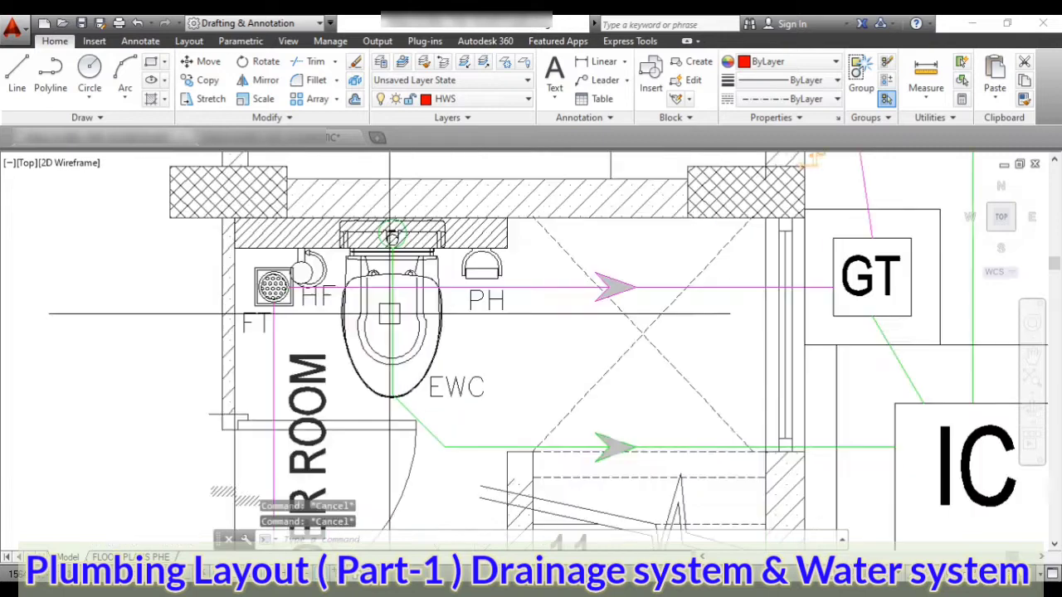
pyautogui.scroll(1, 386, 313)
pyautogui.press('Escape')
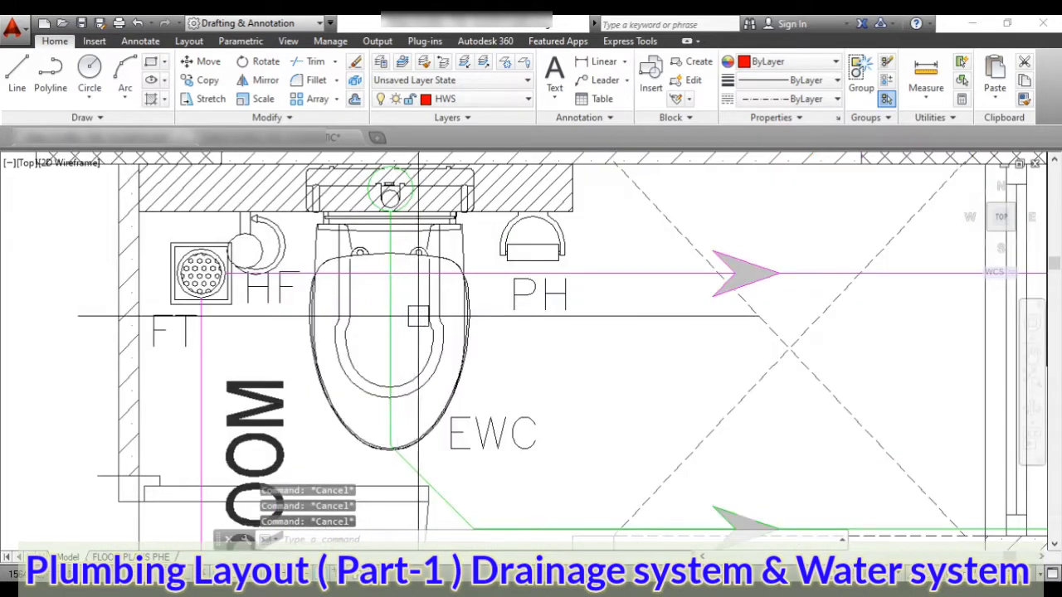
pyautogui.scroll(-1, 425, 340)
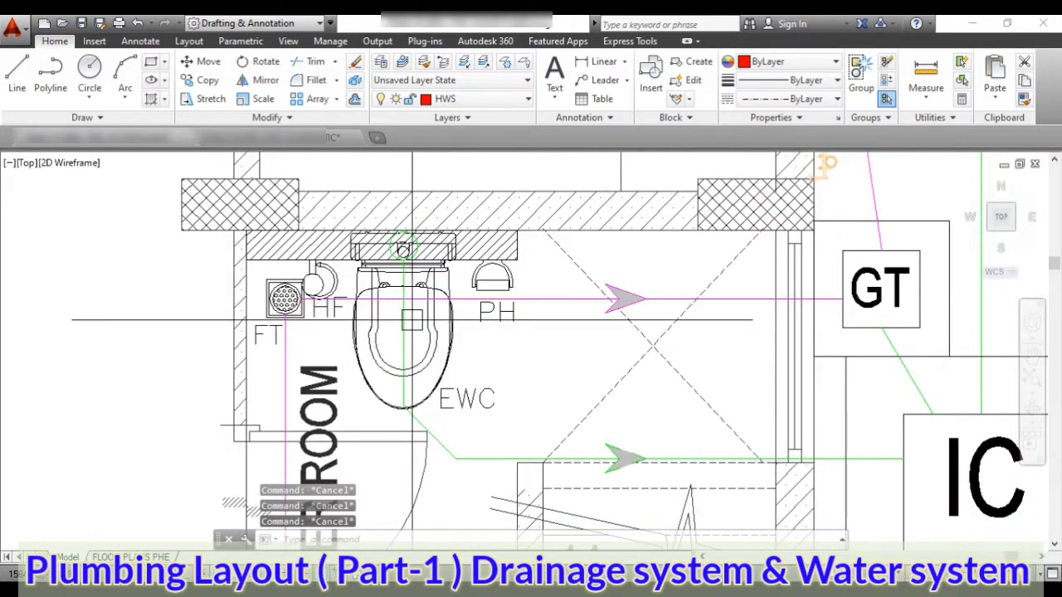
pyautogui.scroll(1, 411, 320)
# Inspect the health faucet, paper holder and EWC labels around the water closet, leaving them unselected.
pyautogui.click(249, 308)
pyautogui.press('Escape')
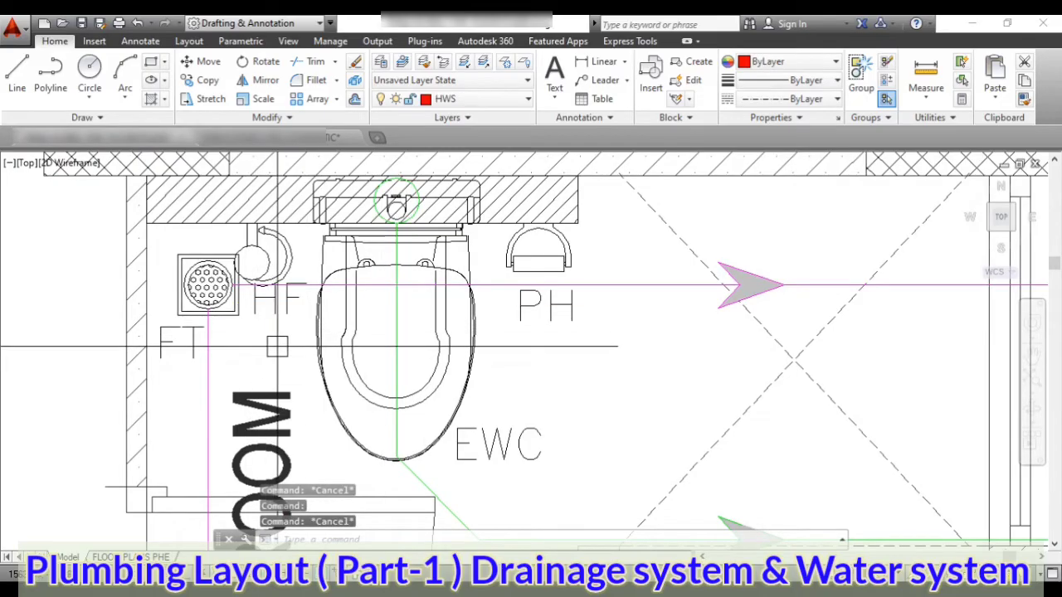
pyautogui.click(512, 315)
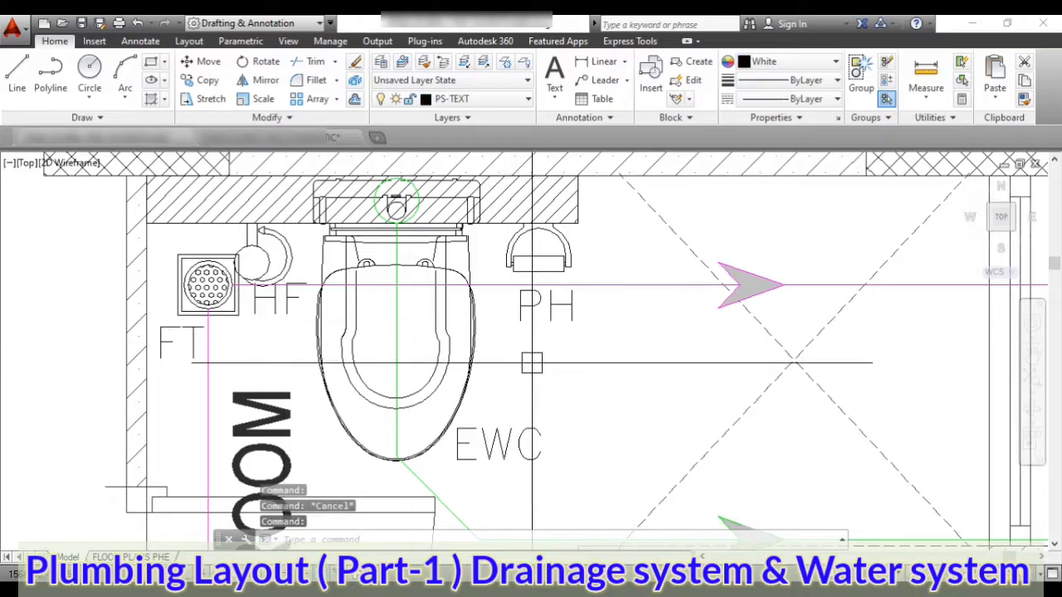
pyautogui.press('Escape')
pyautogui.click(505, 446)
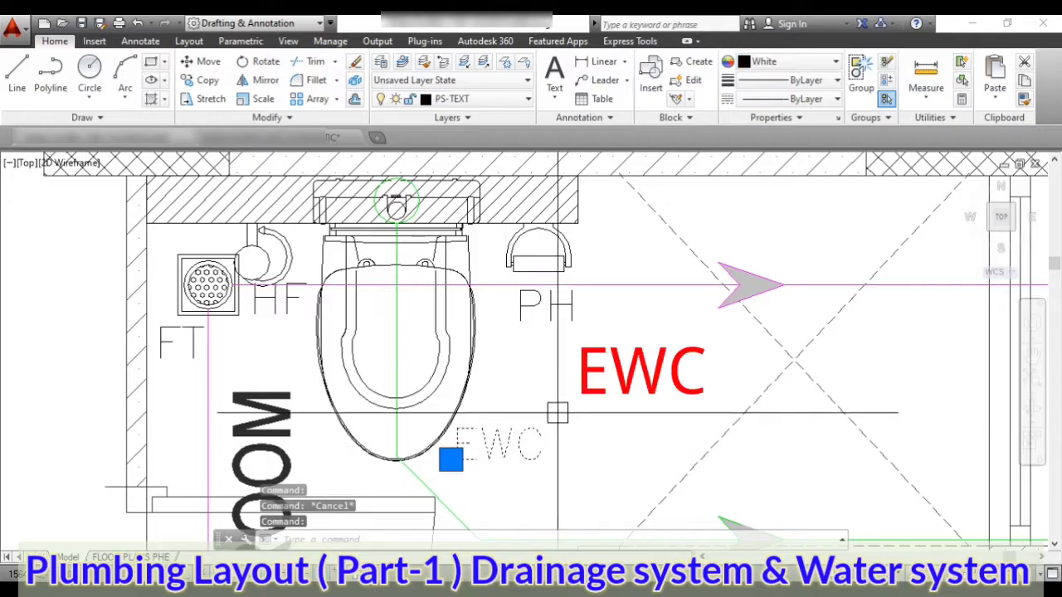
pyautogui.press('Escape')
pyautogui.scroll(-4, 459, 409)
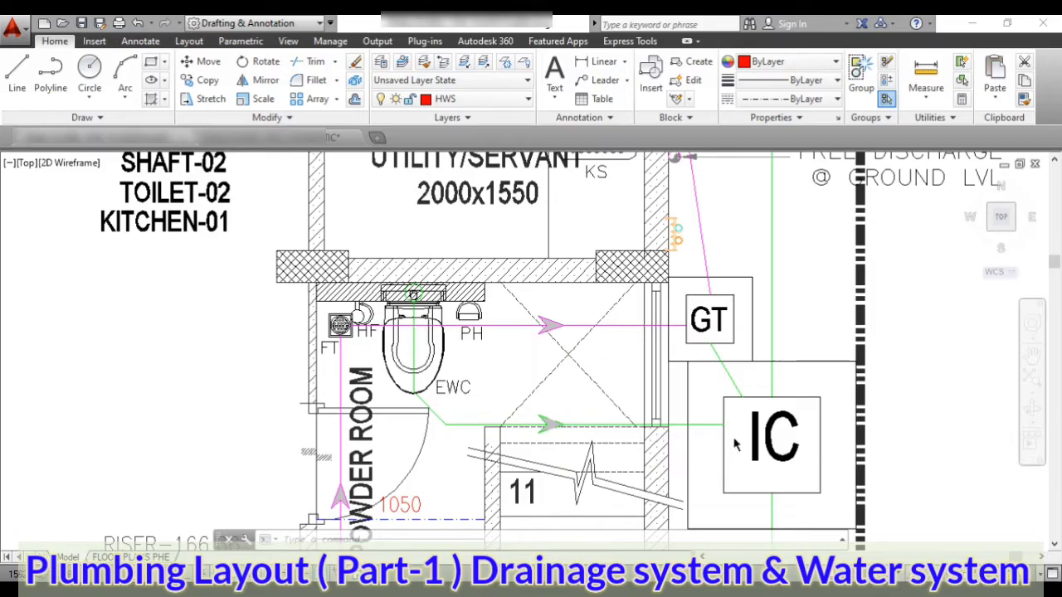
# Add a vertical linear dimension across the thickness of the hatched ledge wall behind the water closet, at its end near the paper holder.
pyautogui.scroll(-2, 754, 442)
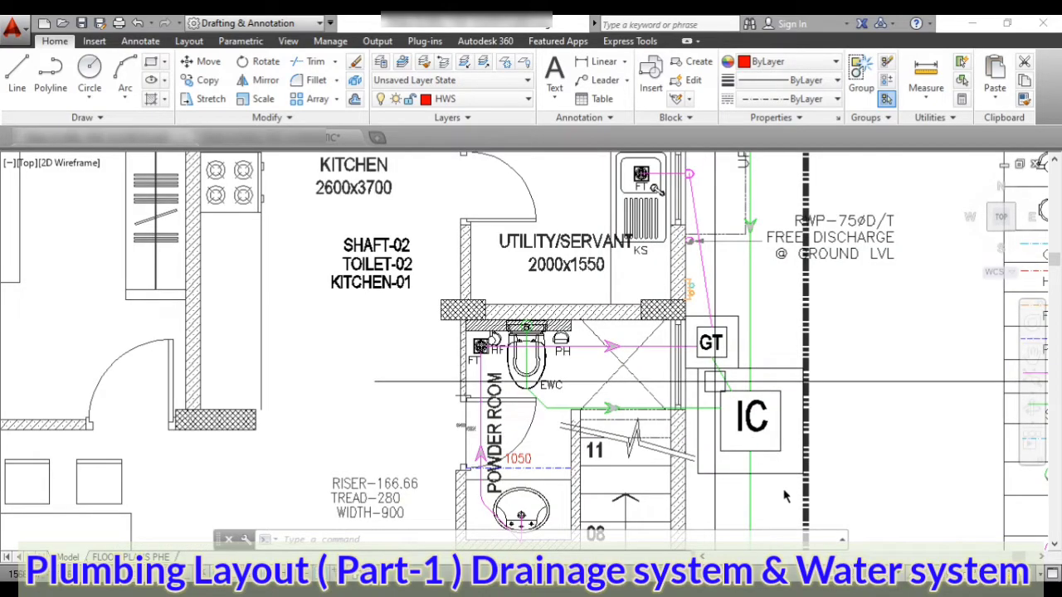
pyautogui.scroll(6, 554, 354)
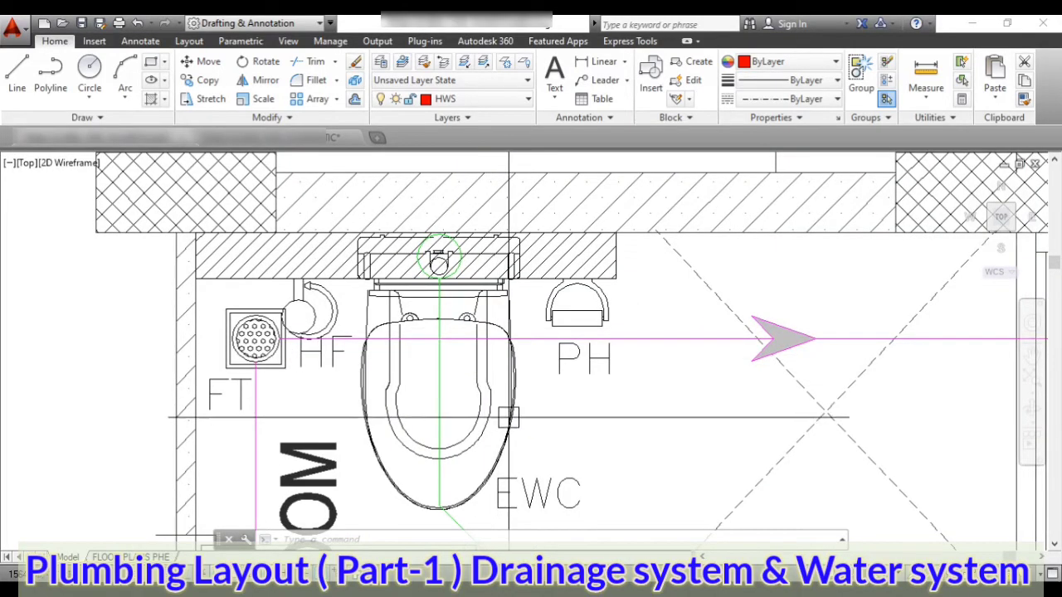
pyautogui.click(508, 419)
pyautogui.press('Escape')
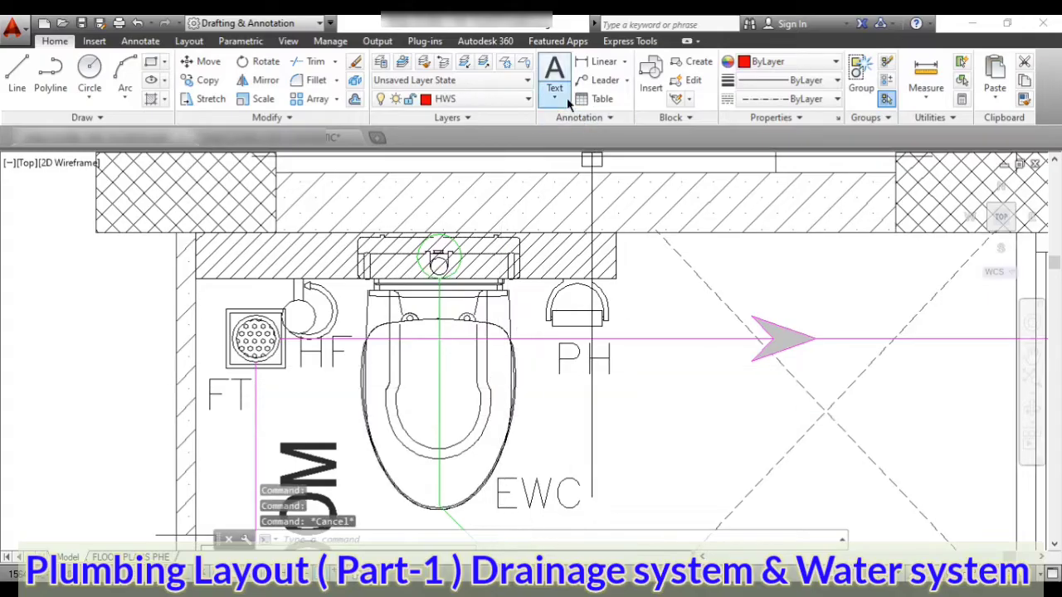
pyautogui.click(606, 70)
pyautogui.click(616, 278)
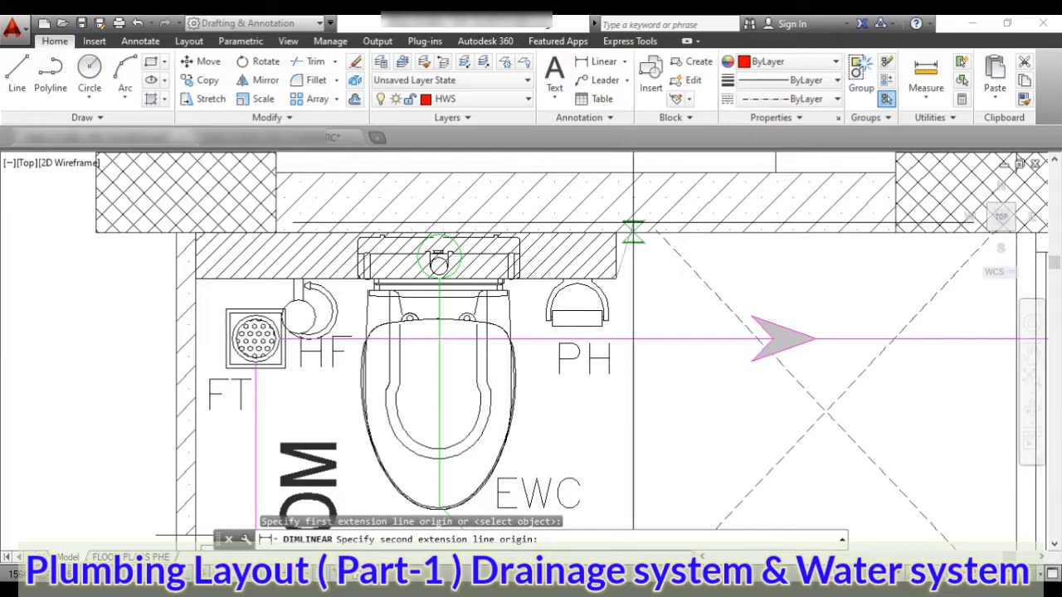
pyautogui.click(614, 233)
pyautogui.click(648, 257)
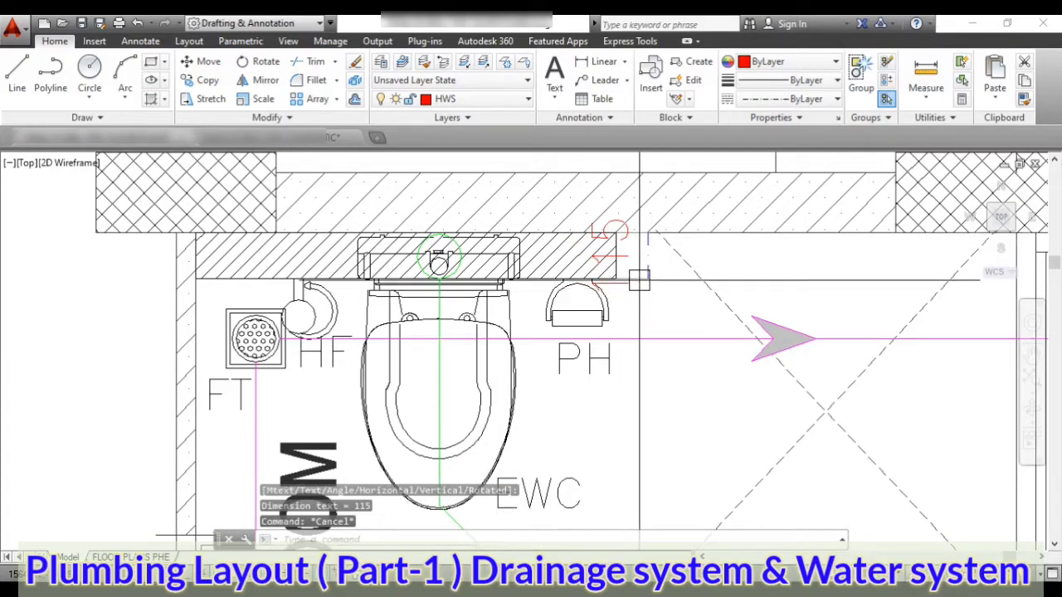
# Delete the vertical dimension across the ledge wall's thickness near the paper holder.
pyautogui.press('Escape')
pyautogui.click(648, 266)
pyautogui.press('Delete')
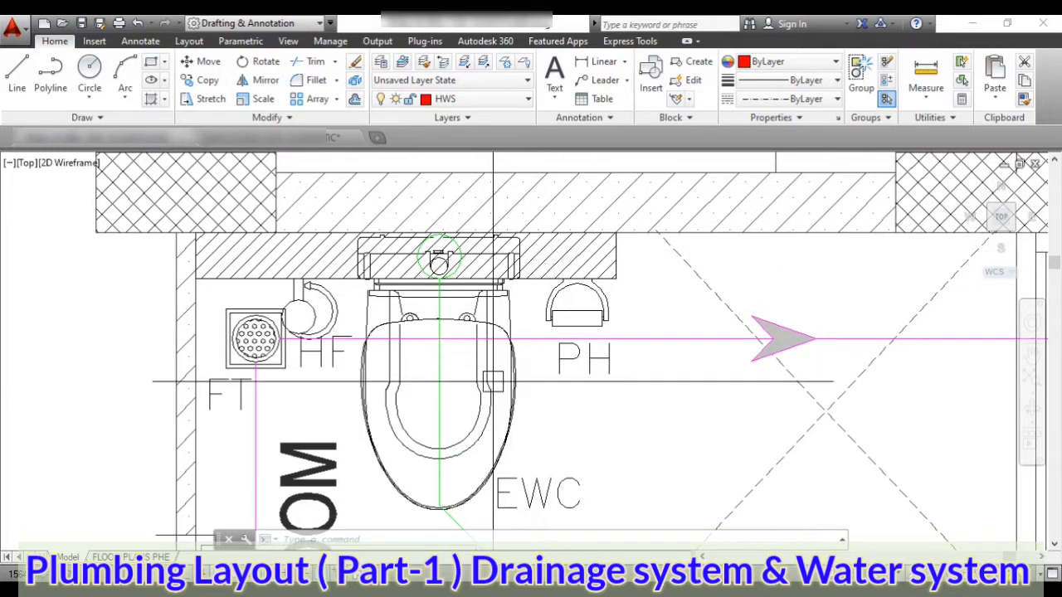
# Add a horizontal linear dimension along the full length of the hatched ledge wall, with its dimension line above the ledge.
pyautogui.scroll(2, 89, 297)
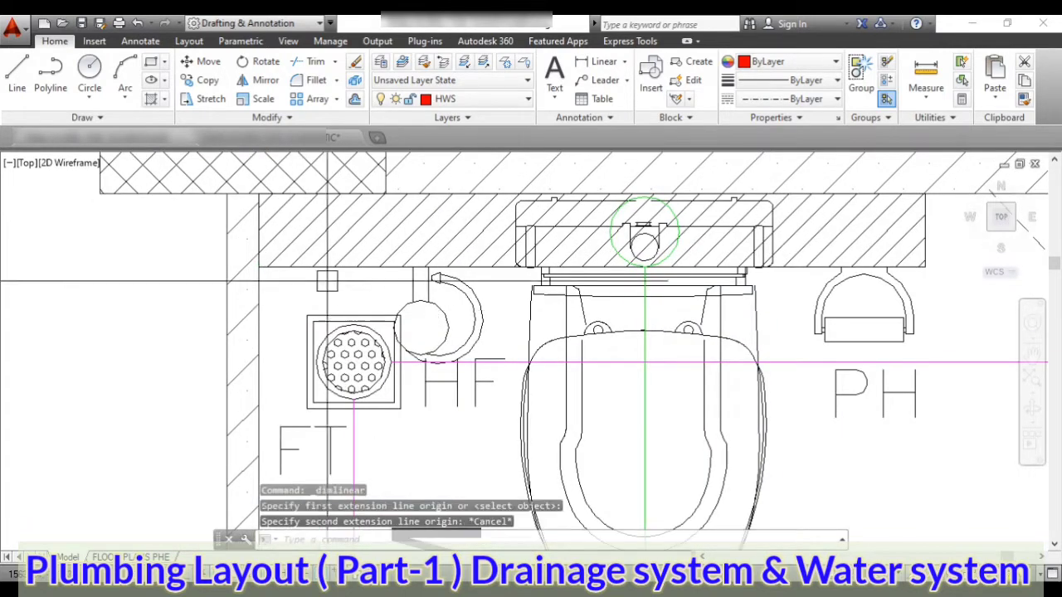
pyautogui.click(604, 66)
pyautogui.click(258, 266)
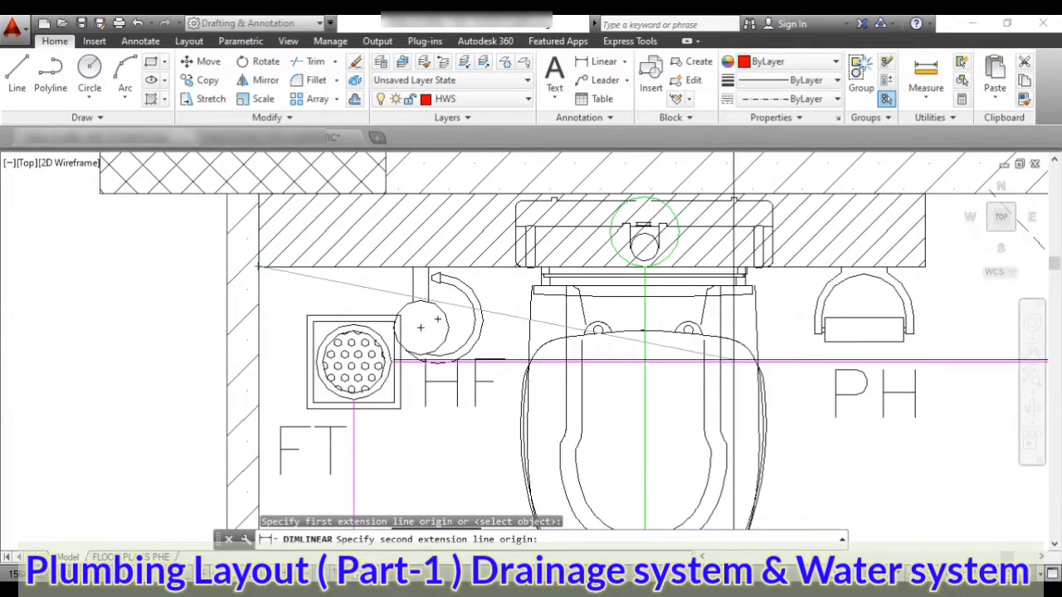
pyautogui.click(926, 267)
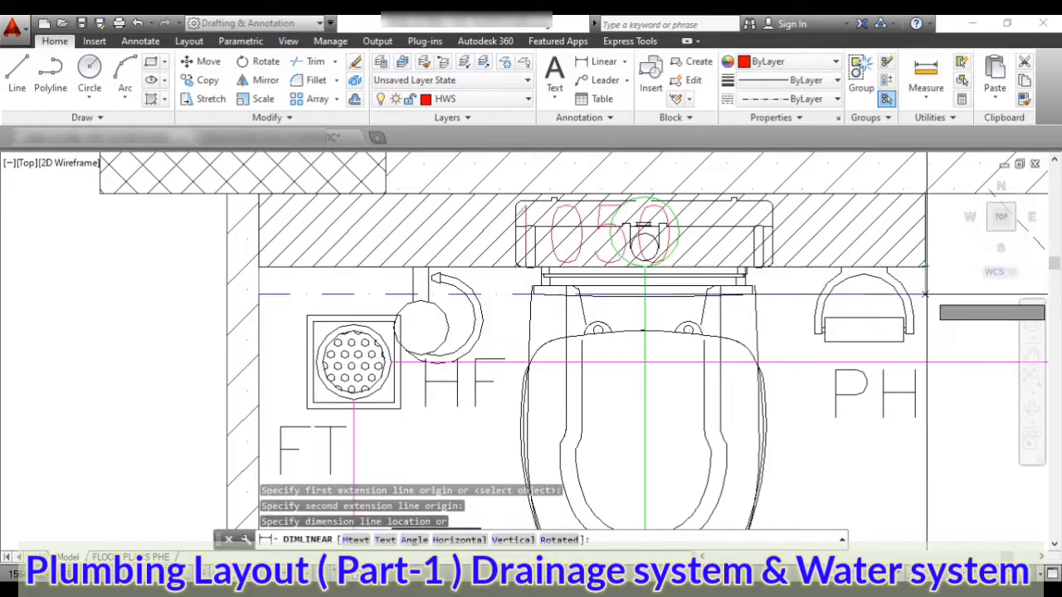
pyautogui.scroll(-2, 913, 293)
pyautogui.scroll(3, 791, 274)
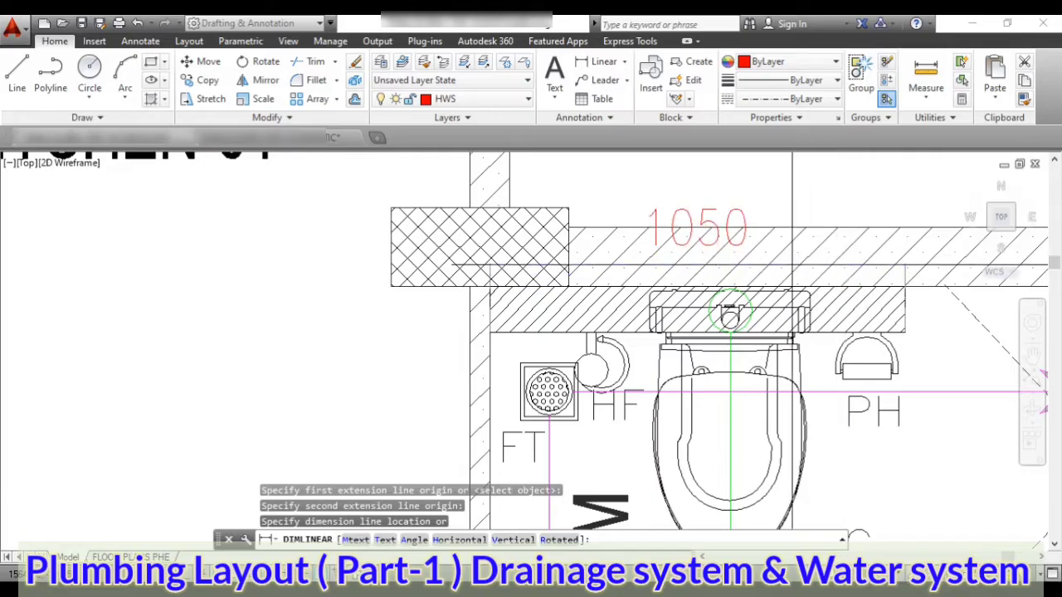
pyautogui.click(791, 266)
pyautogui.scroll(2, 830, 265)
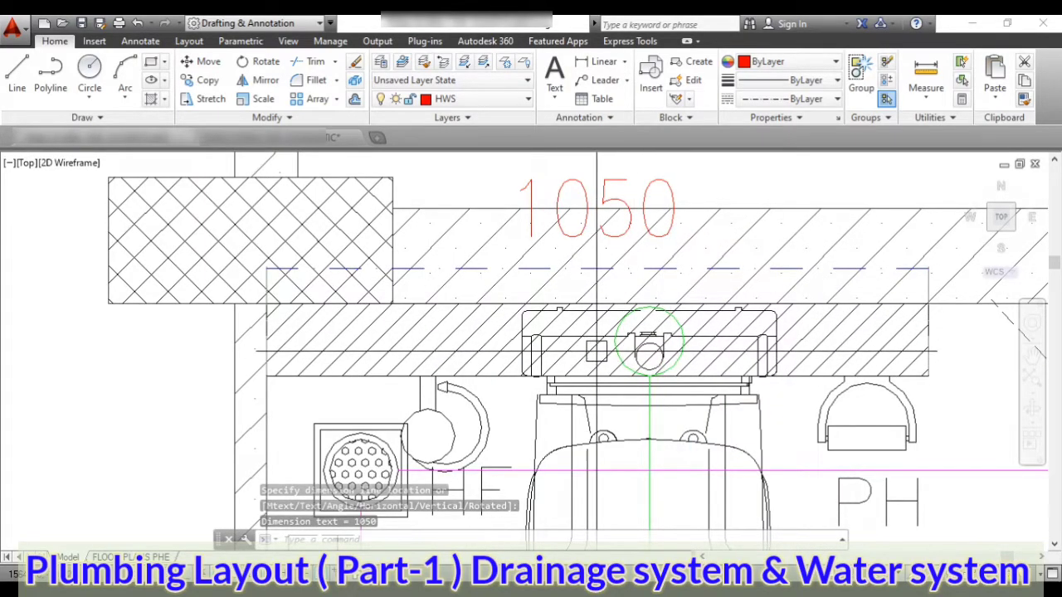
pyautogui.scroll(-3, 537, 278)
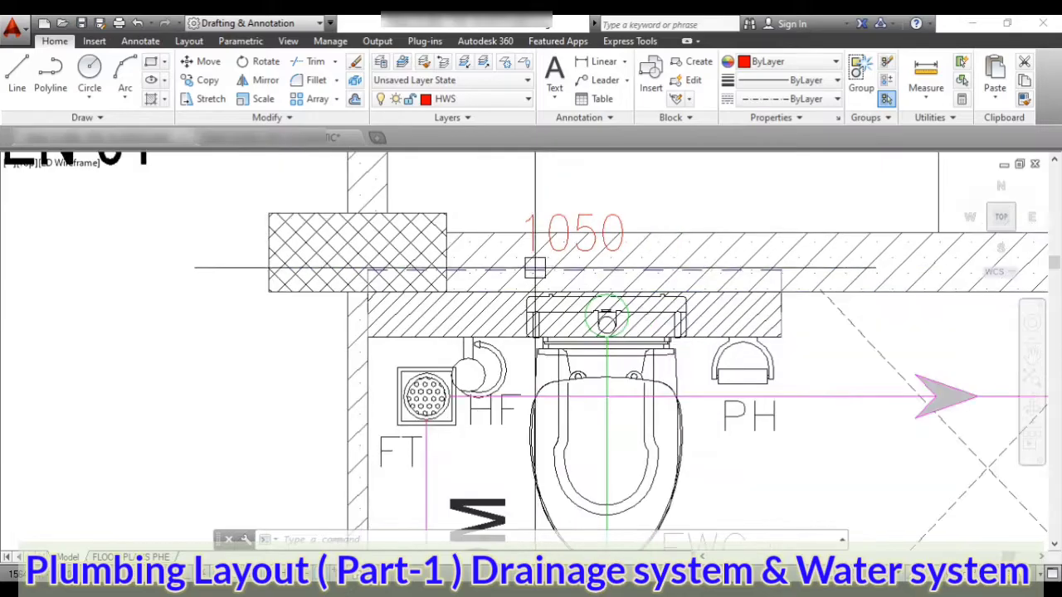
pyautogui.scroll(2, 444, 359)
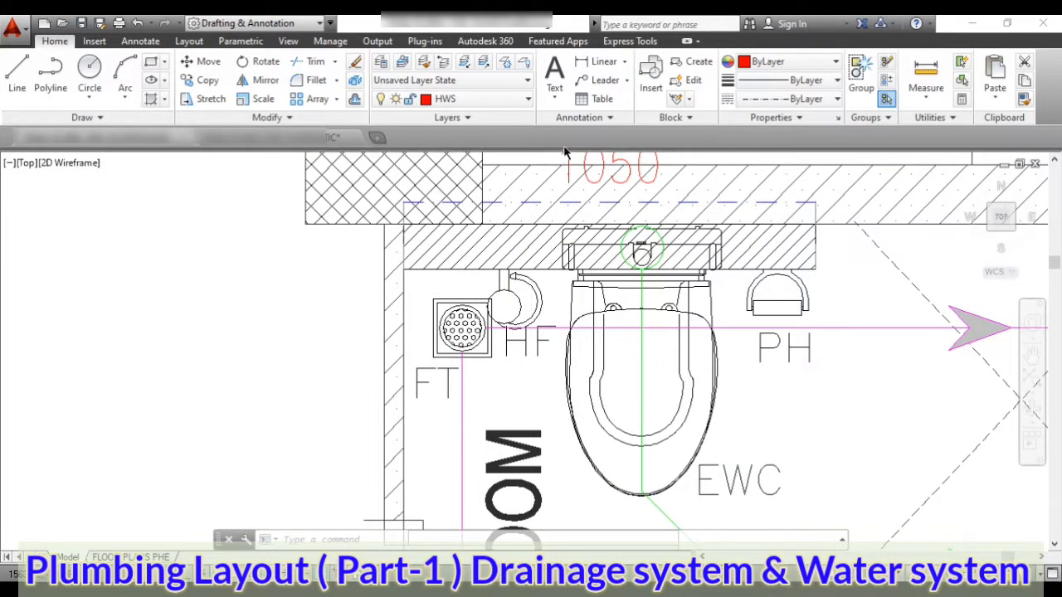
# Add a vertical linear dimension from the floor trap's centre to the face of the ledge wall.
pyautogui.click(596, 66)
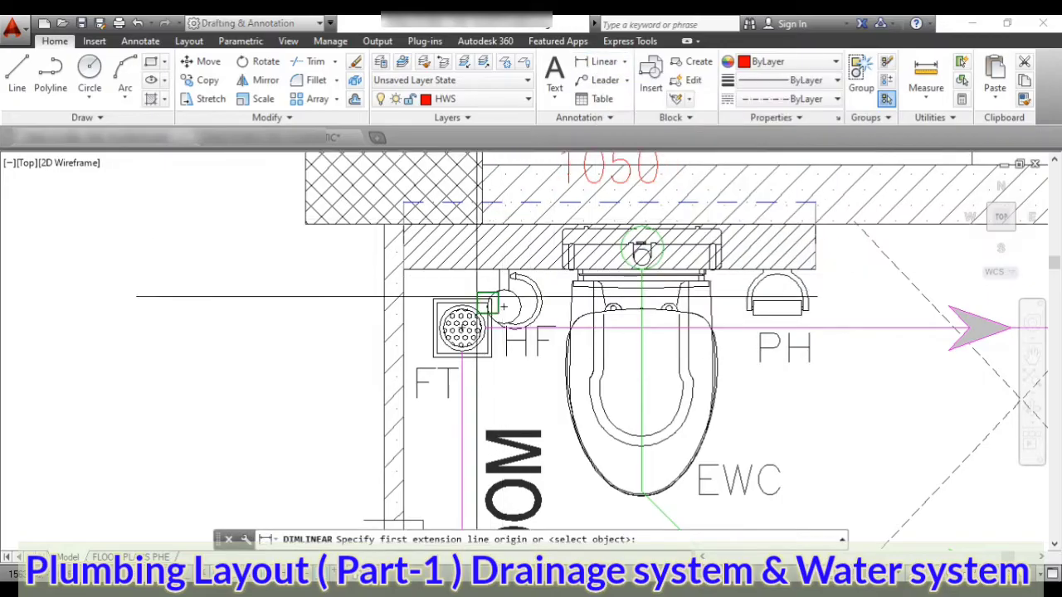
pyautogui.scroll(2, 462, 325)
pyautogui.scroll(1, 462, 325)
pyautogui.click(455, 308)
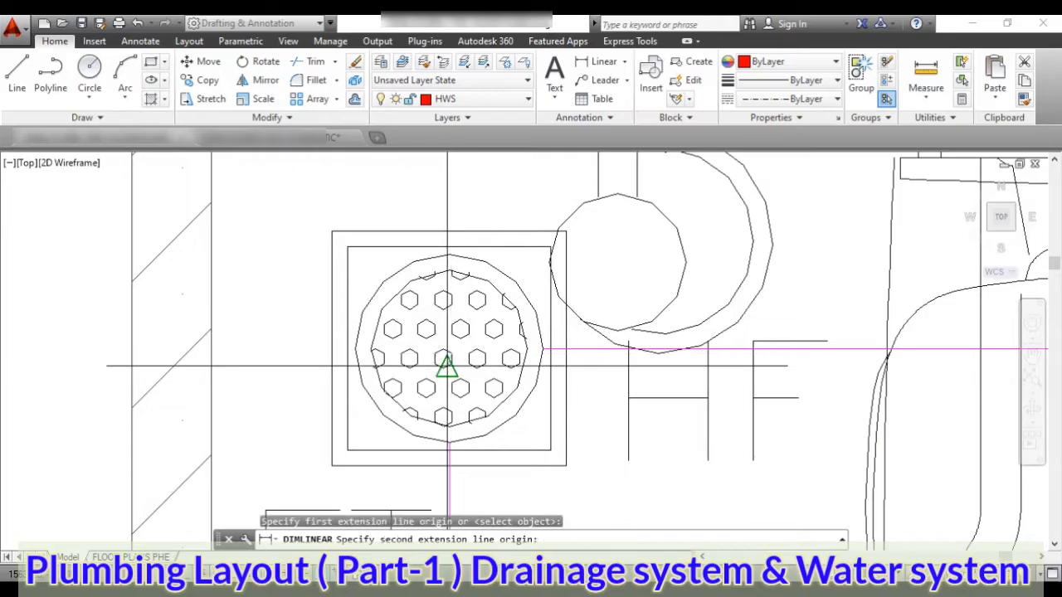
pyautogui.scroll(-1, 448, 324)
pyautogui.click(448, 269)
pyautogui.click(407, 218)
# Add a horizontal linear dimension from the floor trap's centre to the inner face of the adjacent side wall.
pyautogui.press('Return')
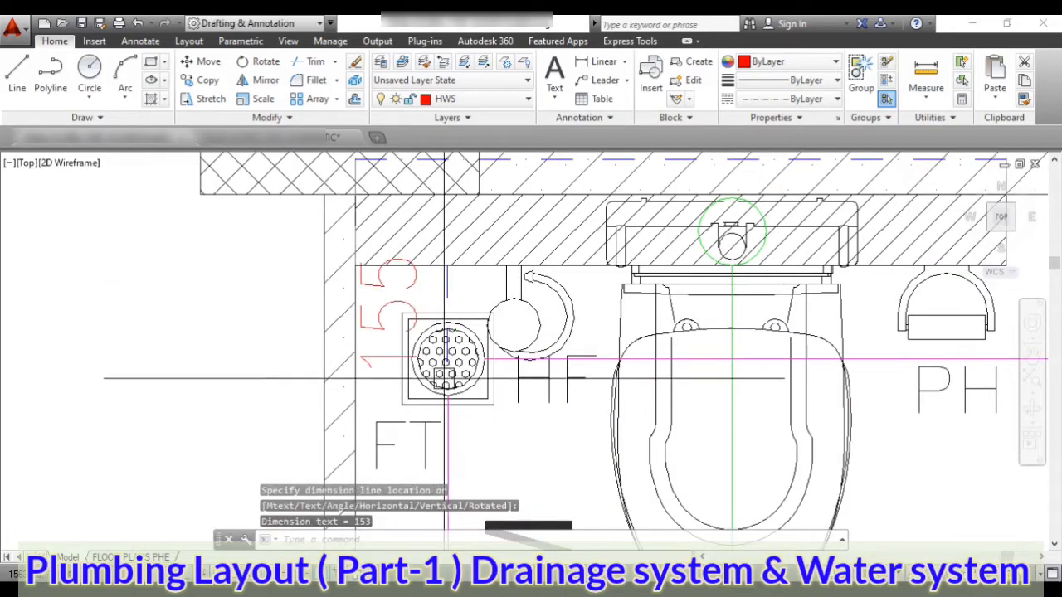
pyautogui.scroll(3, 447, 323)
pyautogui.click(446, 323)
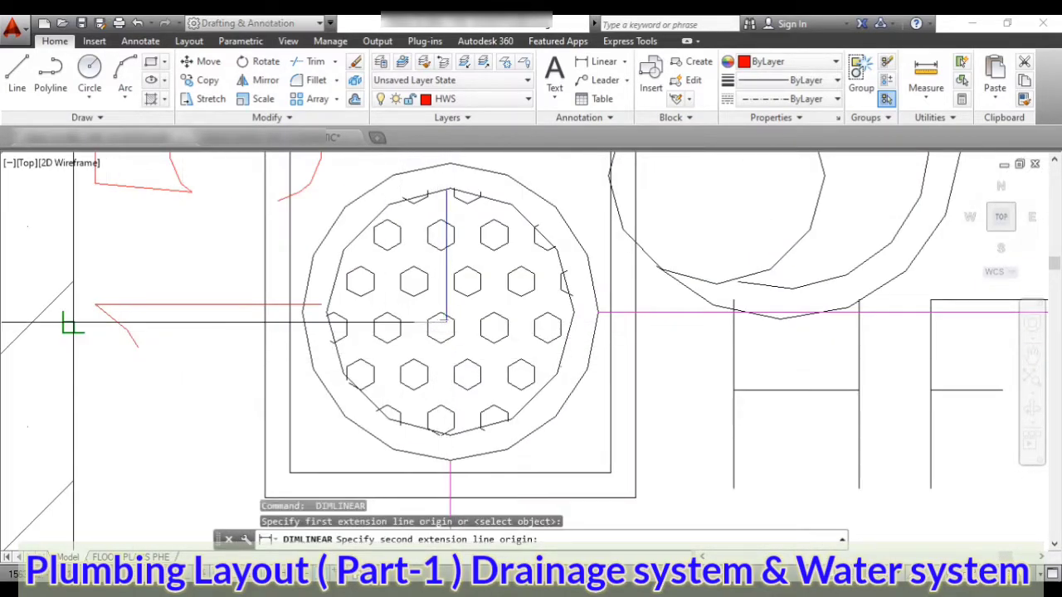
pyautogui.click(448, 190)
pyautogui.scroll(-1, 307, 290)
pyautogui.scroll(-2, 88, 356)
pyautogui.scroll(1, 192, 360)
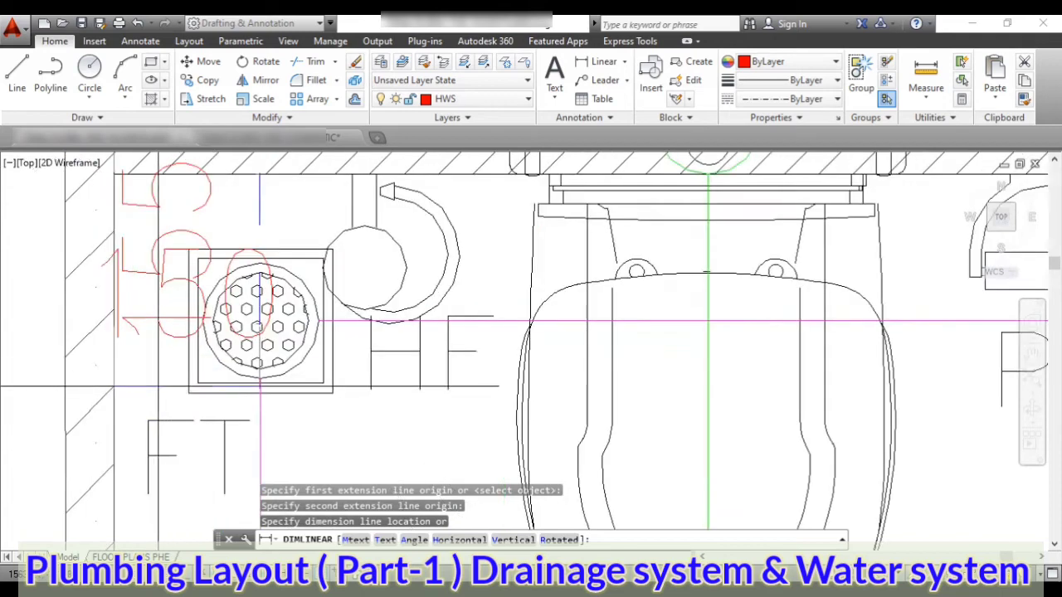
pyautogui.click(114, 386)
pyautogui.click(177, 305)
pyautogui.press('Escape')
# Move the horizontal floor trap dimension's text outside the side wall, keeping its leader.
pyautogui.click(177, 305)
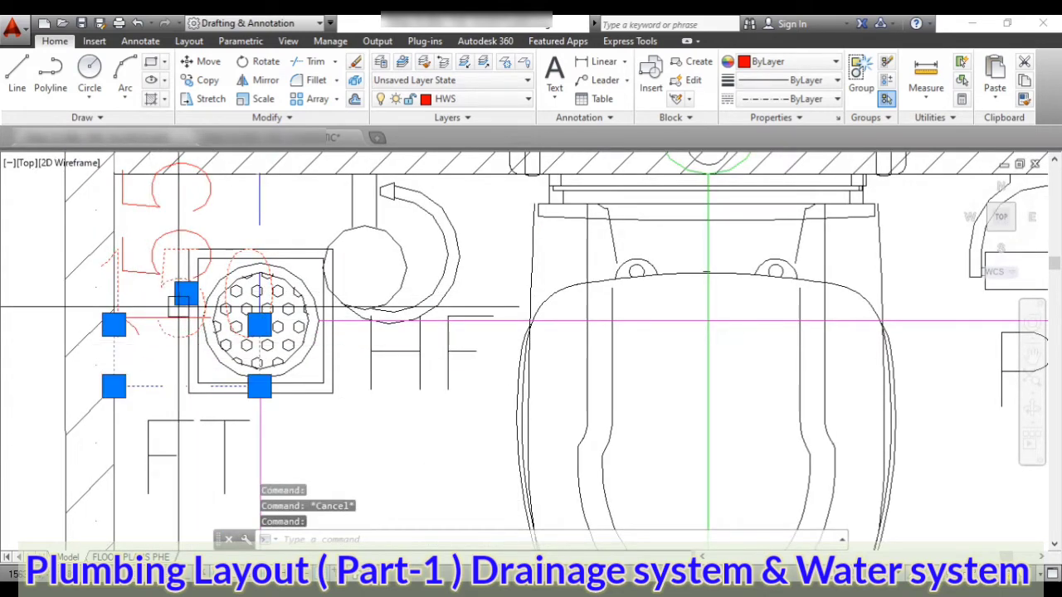
pyautogui.moveTo(185, 293)
pyautogui.click(268, 379)
pyautogui.scroll(-2, 276, 365)
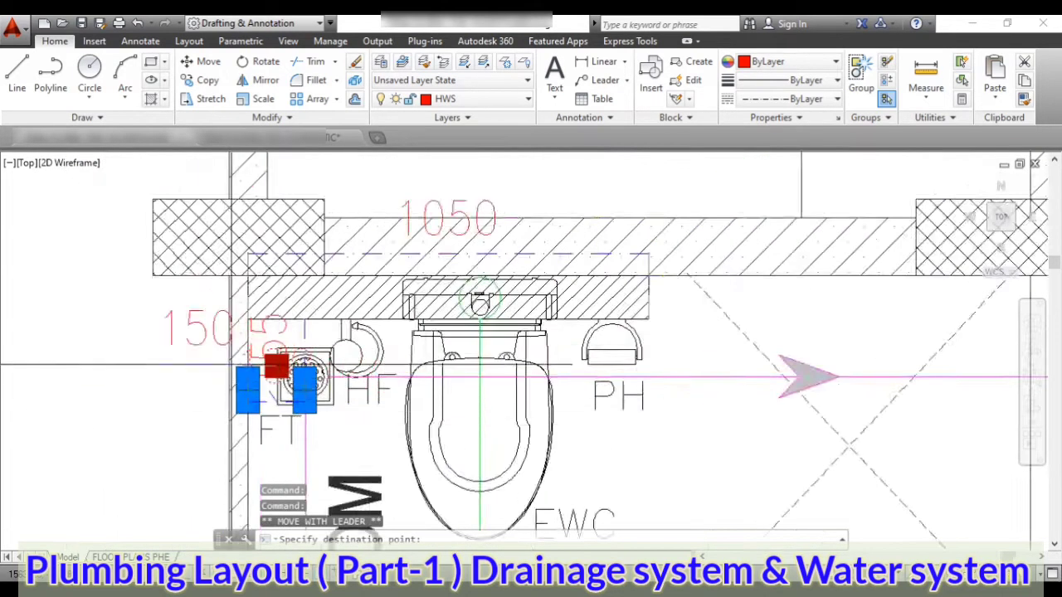
pyautogui.scroll(2, 276, 365)
pyautogui.press('Escape')
# Delete the vertical dimension between the floor trap and the ledge wall.
pyautogui.click(322, 344)
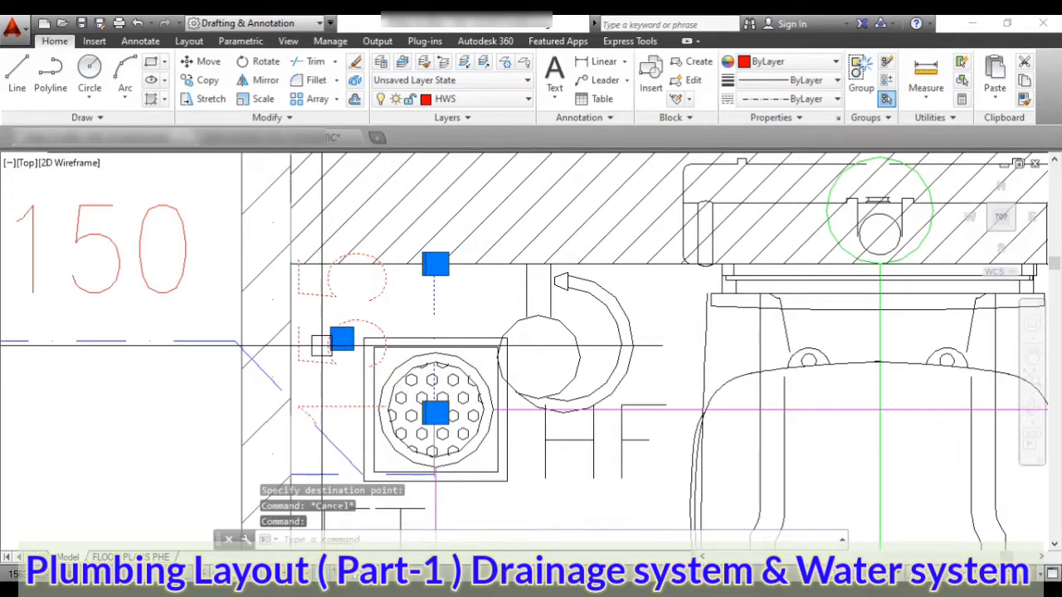
pyautogui.press('Delete')
pyautogui.scroll(-2, 323, 346)
pyautogui.scroll(3, 331, 382)
# Select the horizontal dimension between the floor trap and the side wall, check its extents at the trap, and delete it.
pyautogui.click(418, 446)
pyautogui.scroll(-1, 419, 445)
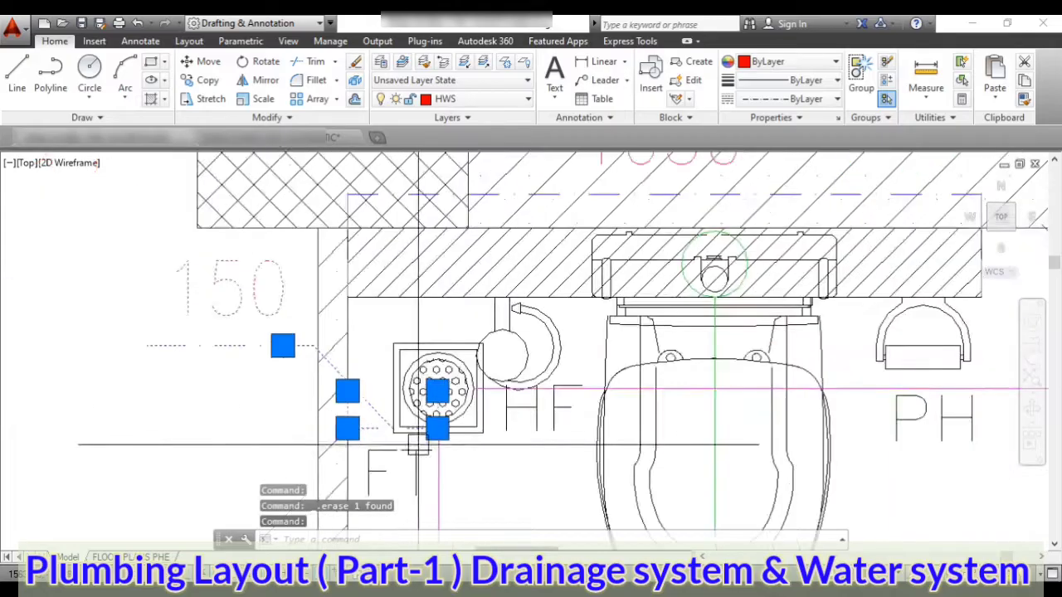
pyautogui.scroll(1, 419, 445)
pyautogui.scroll(-1, 461, 416)
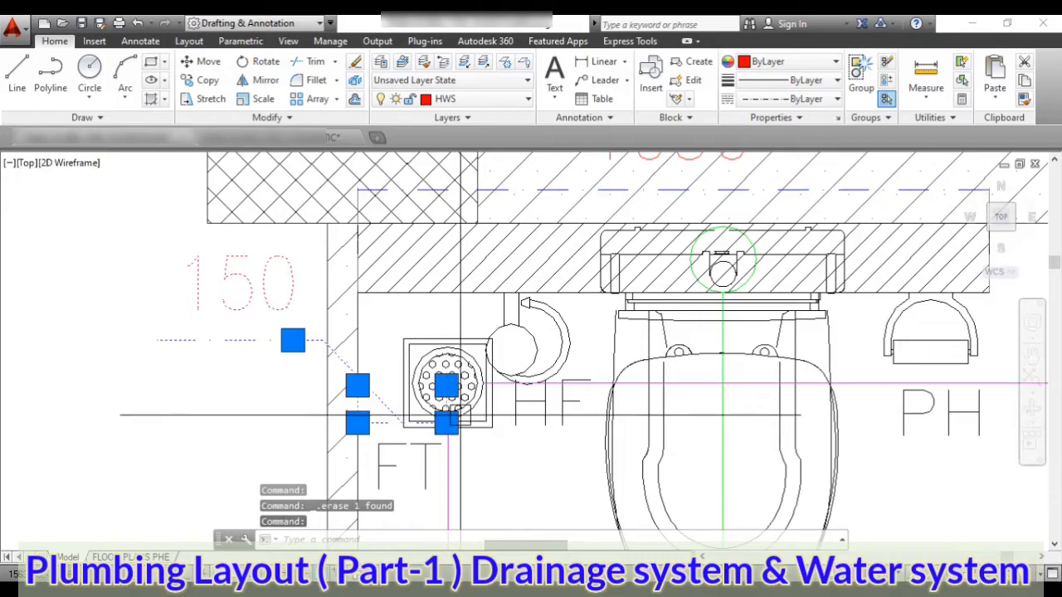
pyautogui.scroll(3, 462, 415)
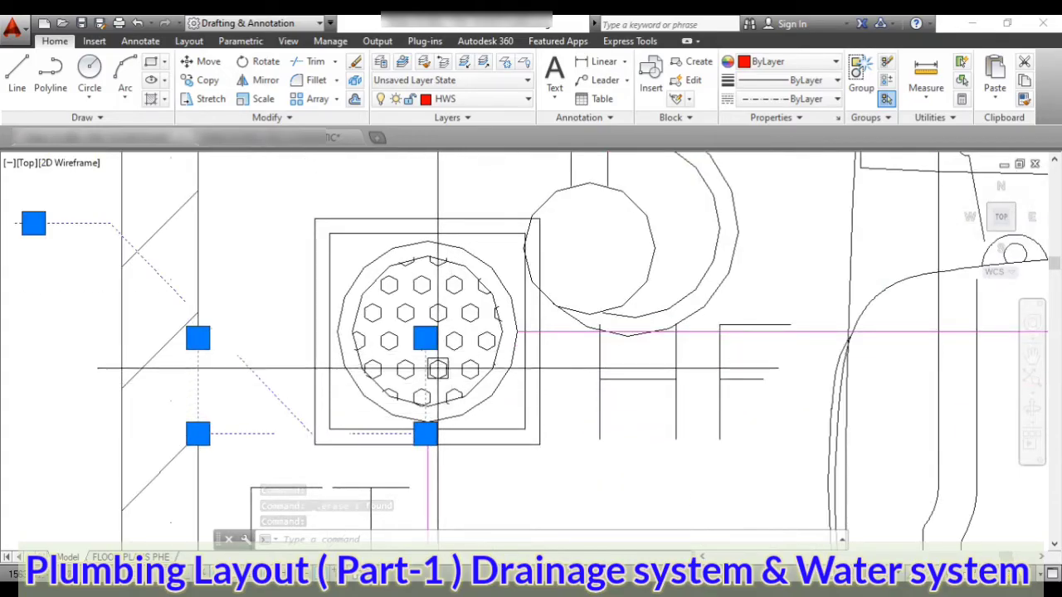
pyautogui.scroll(-3, 454, 386)
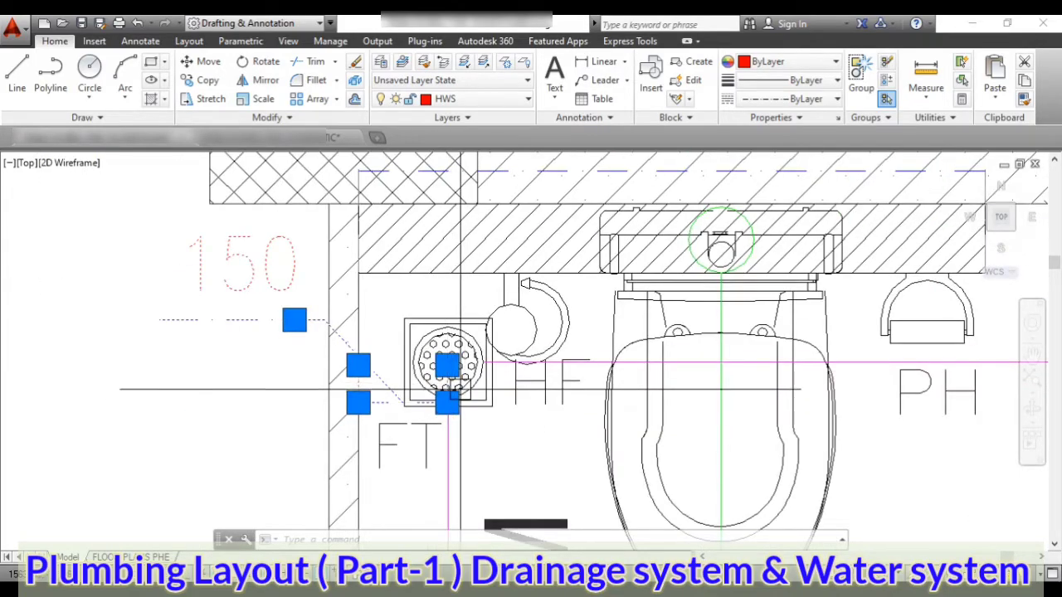
pyautogui.scroll(2, 452, 398)
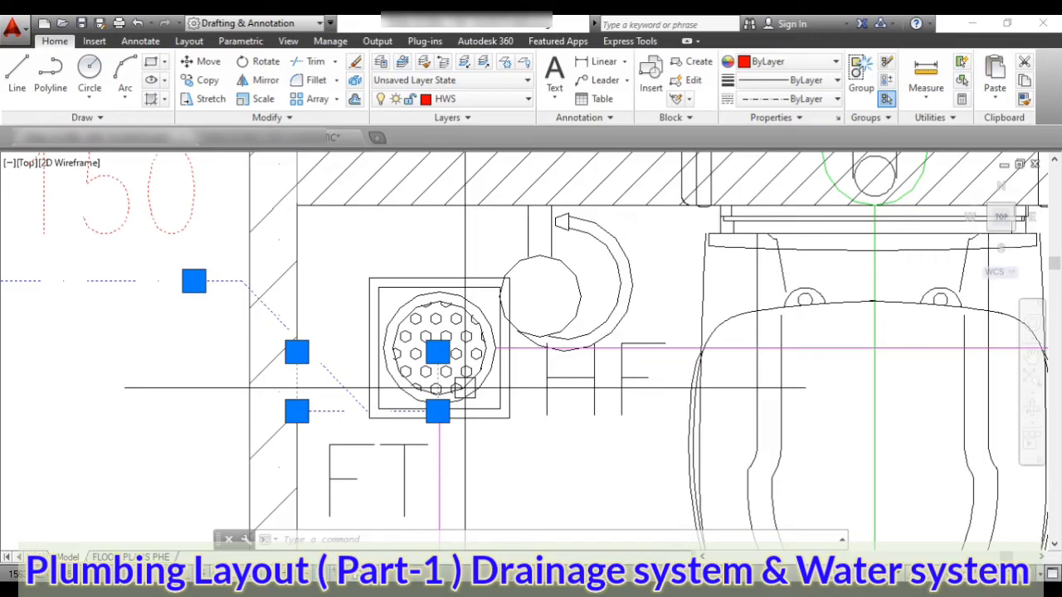
pyautogui.scroll(-2, 465, 387)
pyautogui.press('Delete')
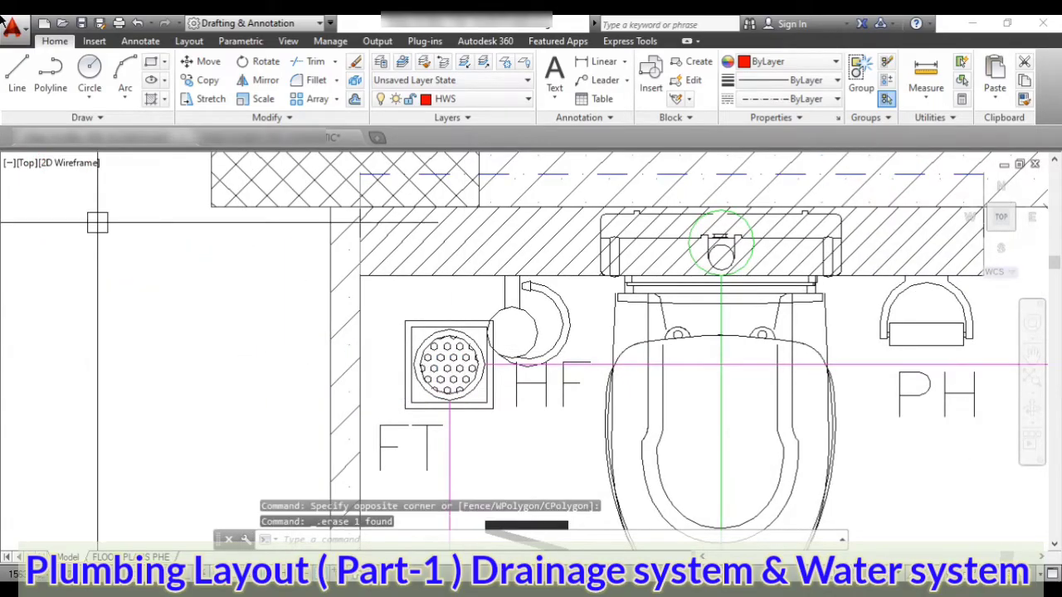
# Examine the floor trap beside the health faucet and the waste pipes connected to it.
pyautogui.scroll(-5, 452, 365)
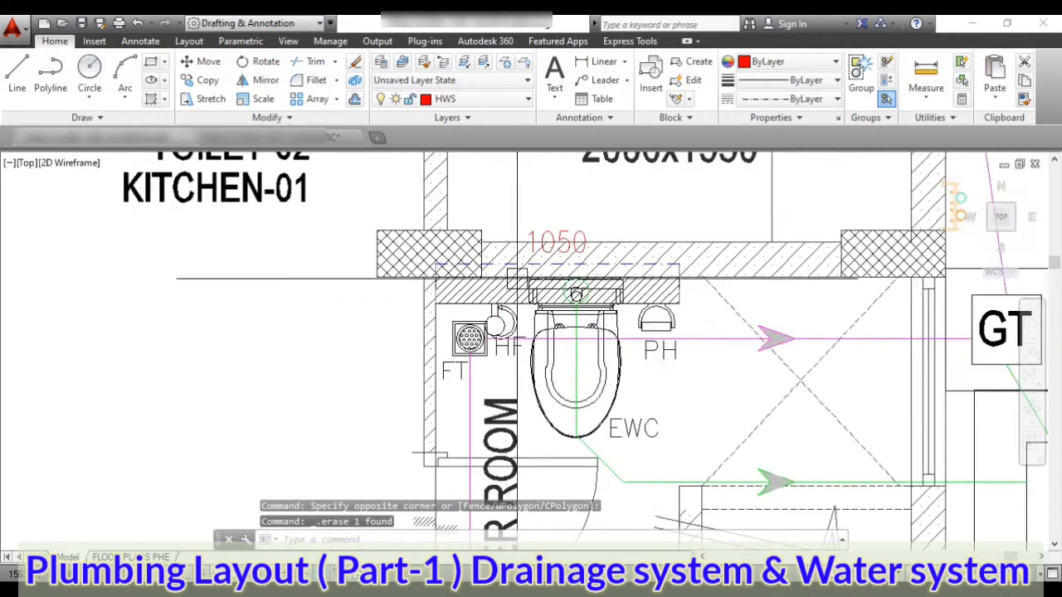
pyautogui.scroll(3, 454, 326)
pyautogui.scroll(2, 455, 326)
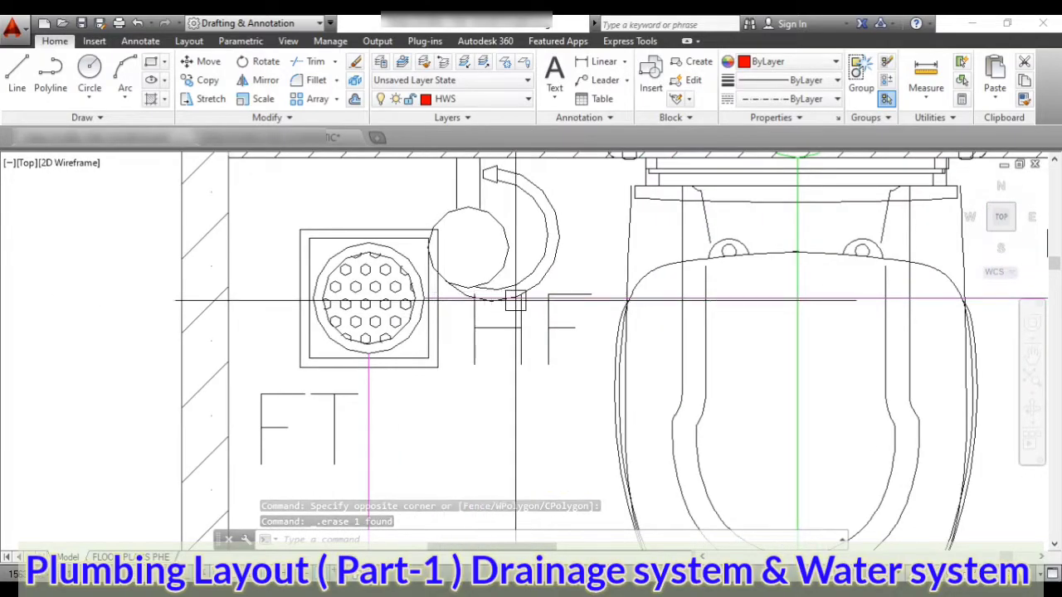
pyautogui.scroll(-1, 339, 358)
pyautogui.scroll(-4, 357, 318)
pyautogui.scroll(4, 357, 323)
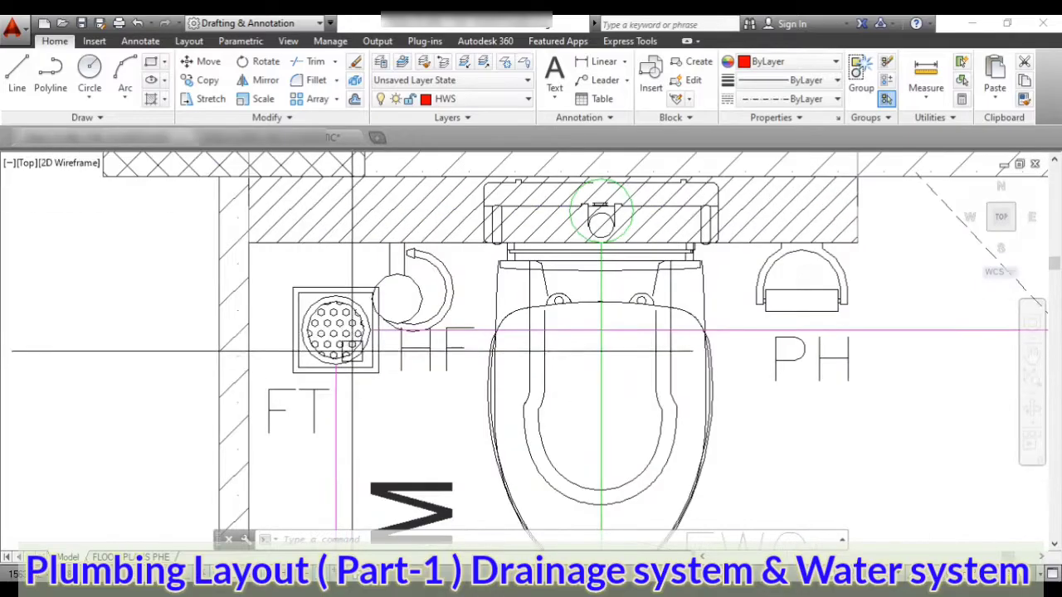
pyautogui.scroll(-2, 365, 327)
pyautogui.scroll(1, 368, 329)
pyautogui.scroll(2, 373, 332)
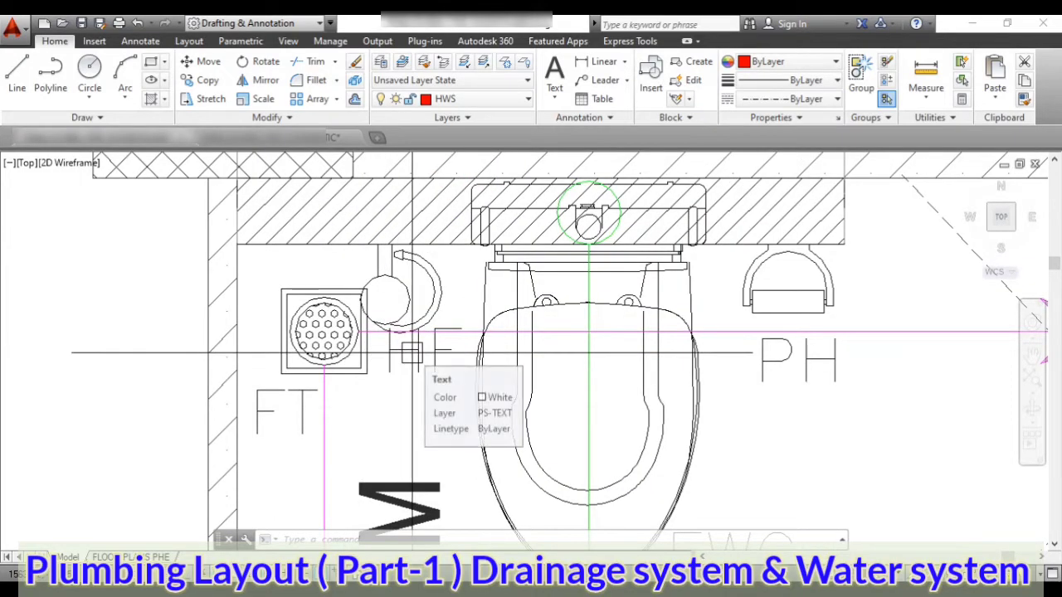
pyautogui.scroll(-2, 410, 354)
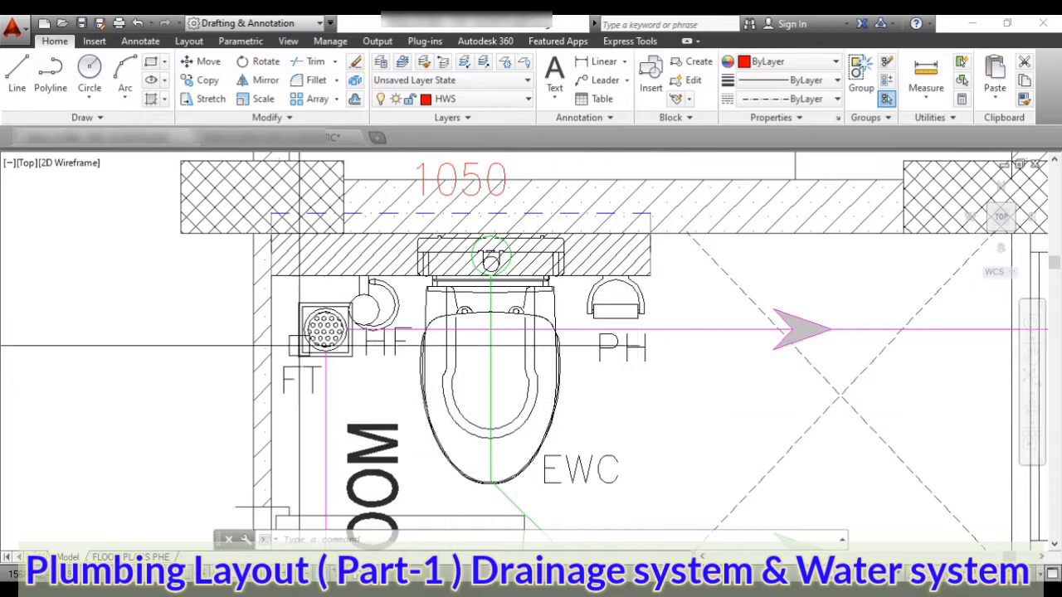
pyautogui.scroll(2, 313, 336)
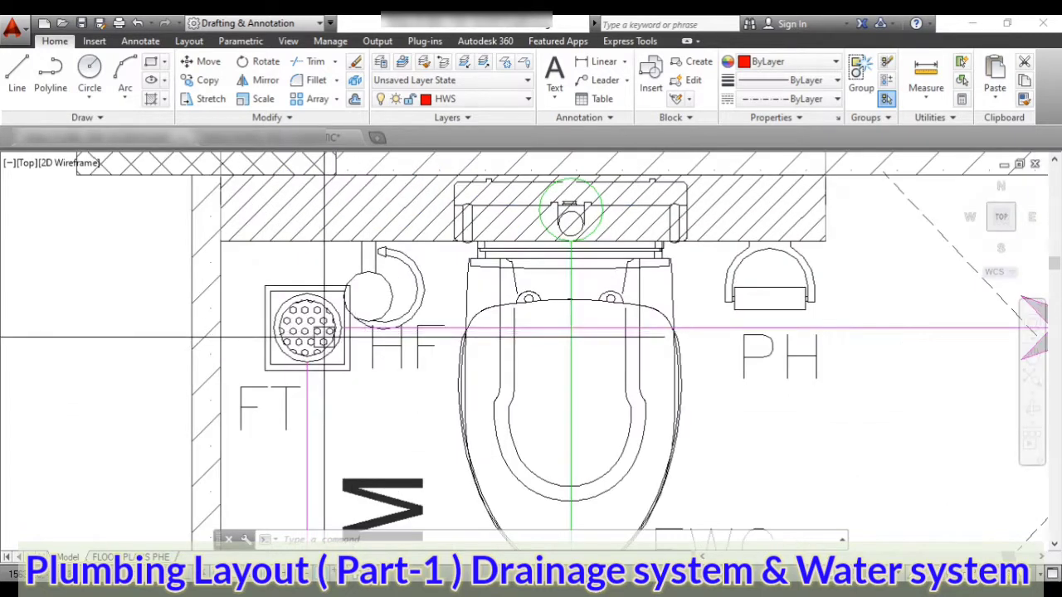
pyautogui.scroll(-4, 317, 336)
pyautogui.scroll(3, 331, 340)
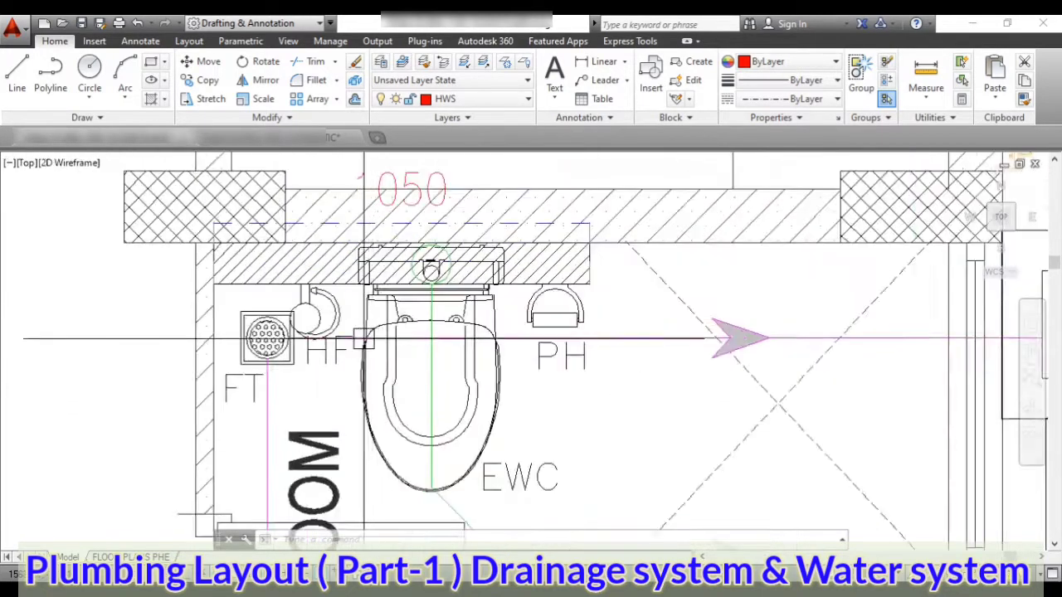
# Trace the waste pipe from the floor trap to the chamber labelled GT, selecting it briefly to highlight its run.
pyautogui.scroll(2, 330, 340)
pyautogui.click(362, 327)
pyautogui.scroll(-4, 575, 407)
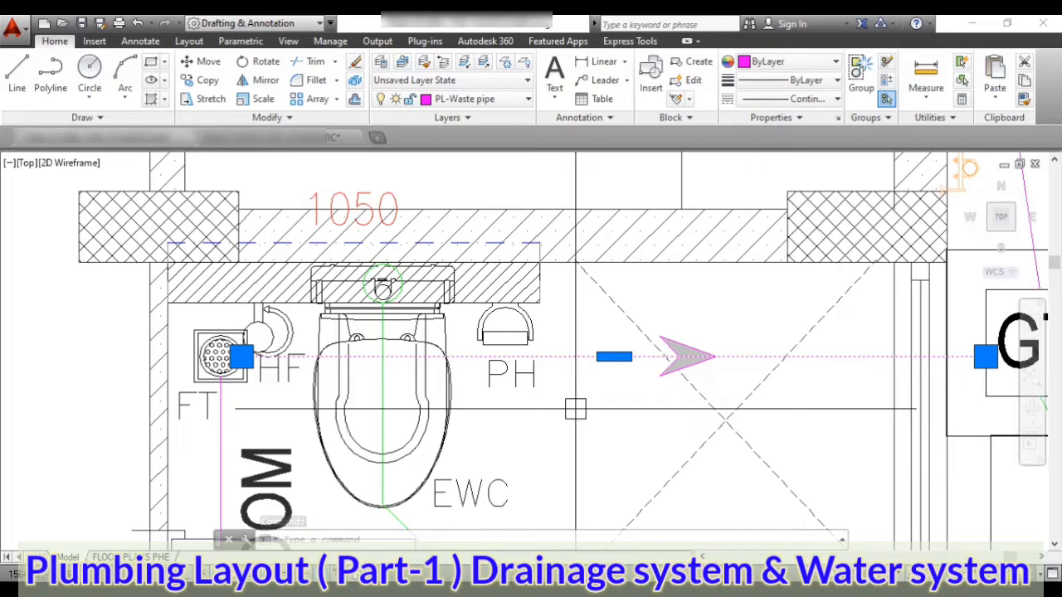
pyautogui.press('Escape')
pyautogui.scroll(-4, 575, 408)
pyautogui.scroll(4, 631, 390)
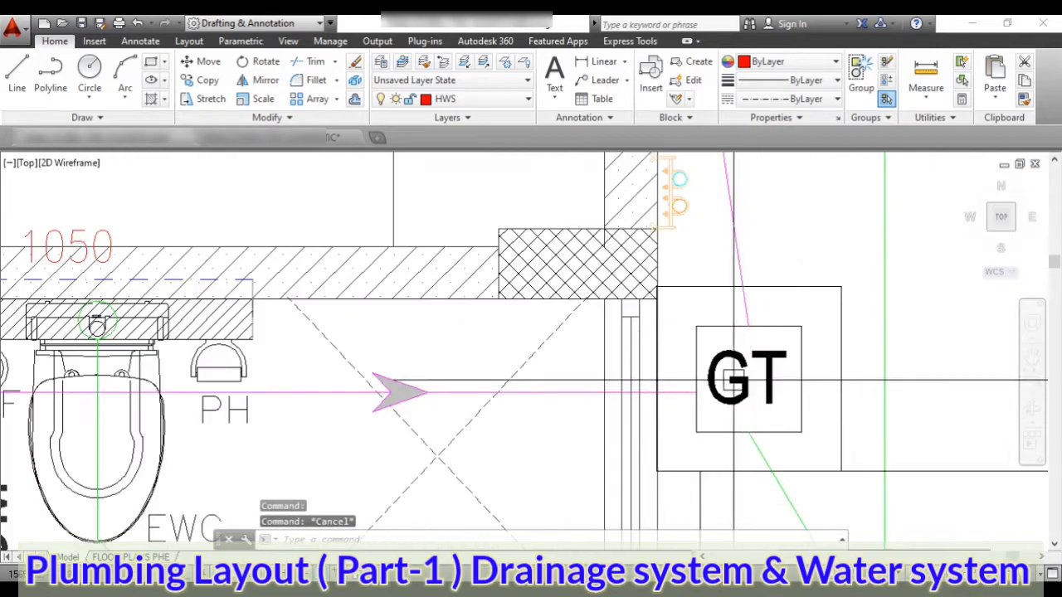
pyautogui.scroll(-1, 511, 412)
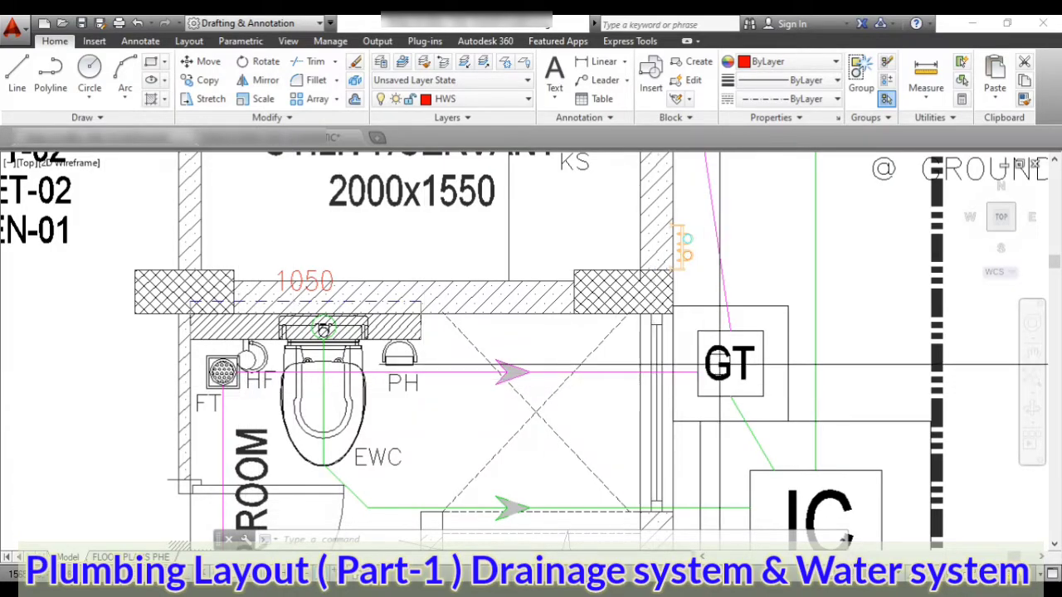
# Trace the waste pipe from the floor trap through the powder room to the wash basin, leaving it unselected.
pyautogui.scroll(5, 218, 409)
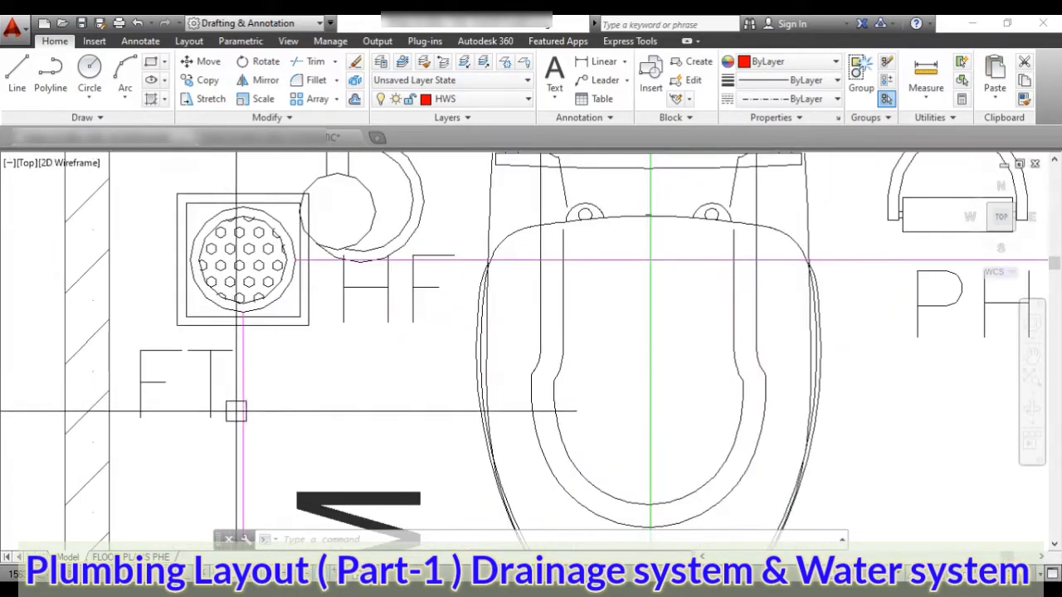
pyautogui.click(245, 404)
pyautogui.press('Escape')
pyautogui.press('Escape')
pyautogui.scroll(-7, 299, 208)
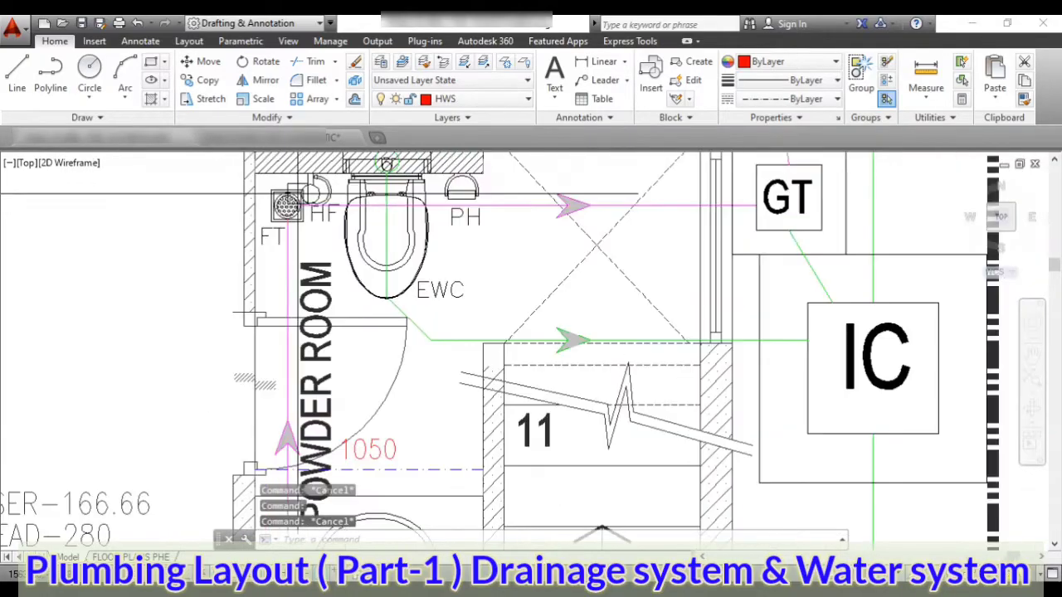
pyautogui.scroll(4, 357, 464)
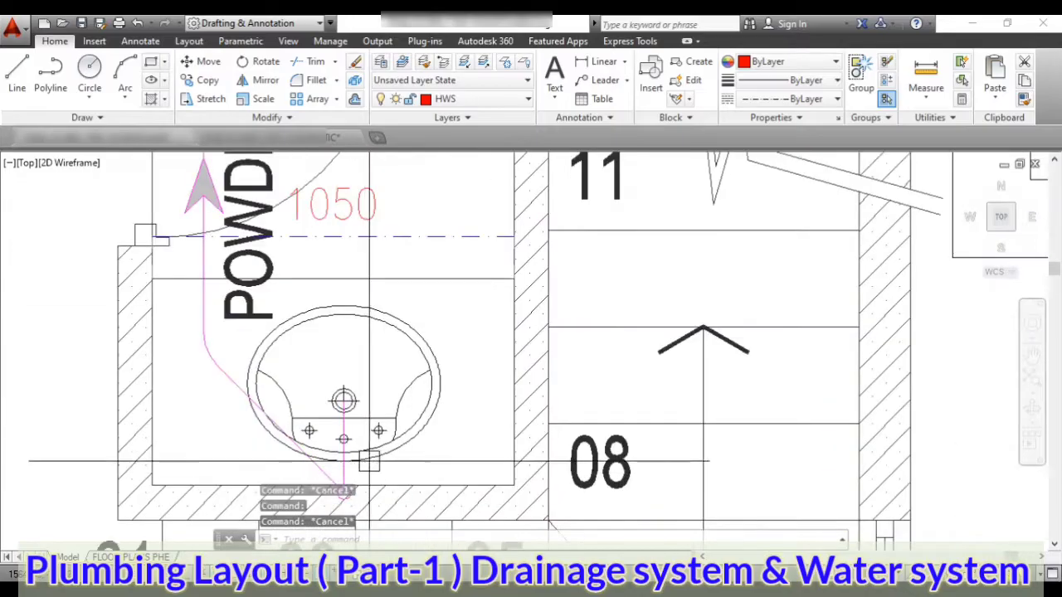
# Examine the wash basin's drain and the waste pipe running from it into the wall behind the basin.
pyautogui.scroll(2, 377, 461)
pyautogui.scroll(-2, 370, 448)
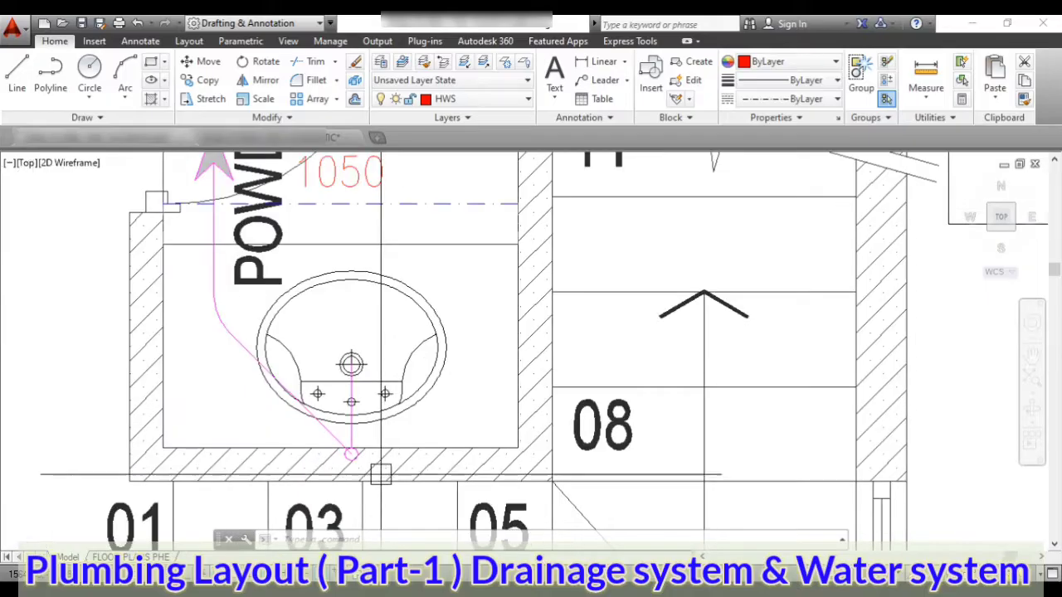
pyautogui.scroll(6, 367, 451)
pyautogui.scroll(-2, 328, 460)
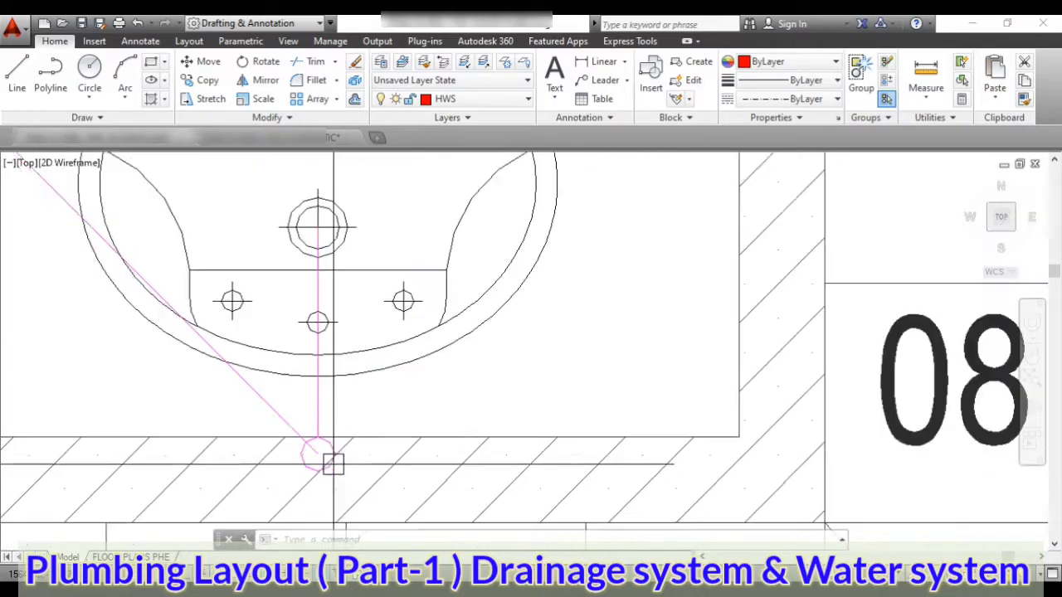
pyautogui.scroll(2, 312, 469)
pyautogui.scroll(-2, 320, 468)
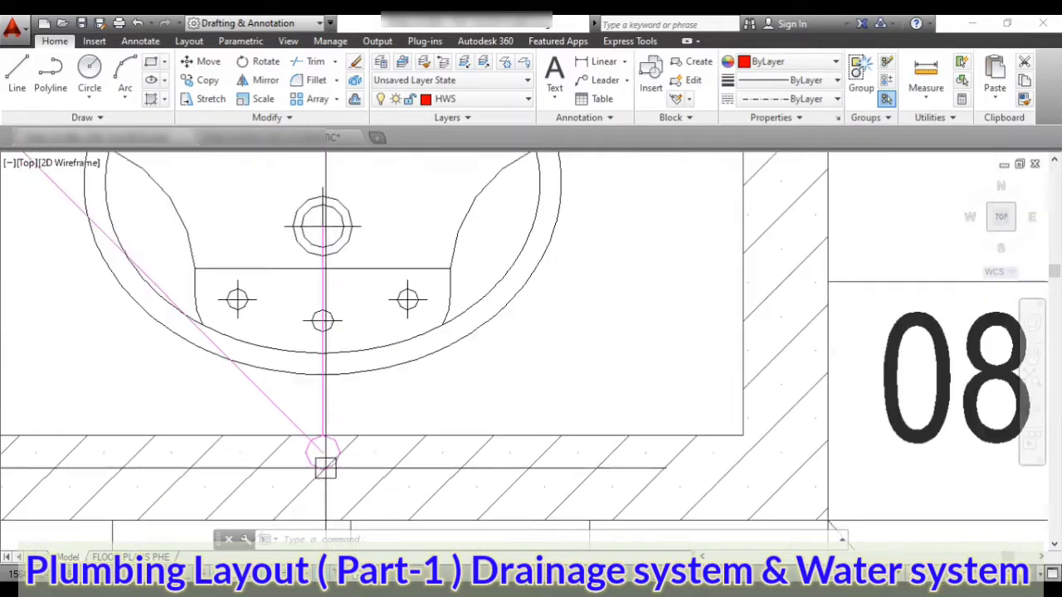
pyautogui.scroll(-4, 330, 462)
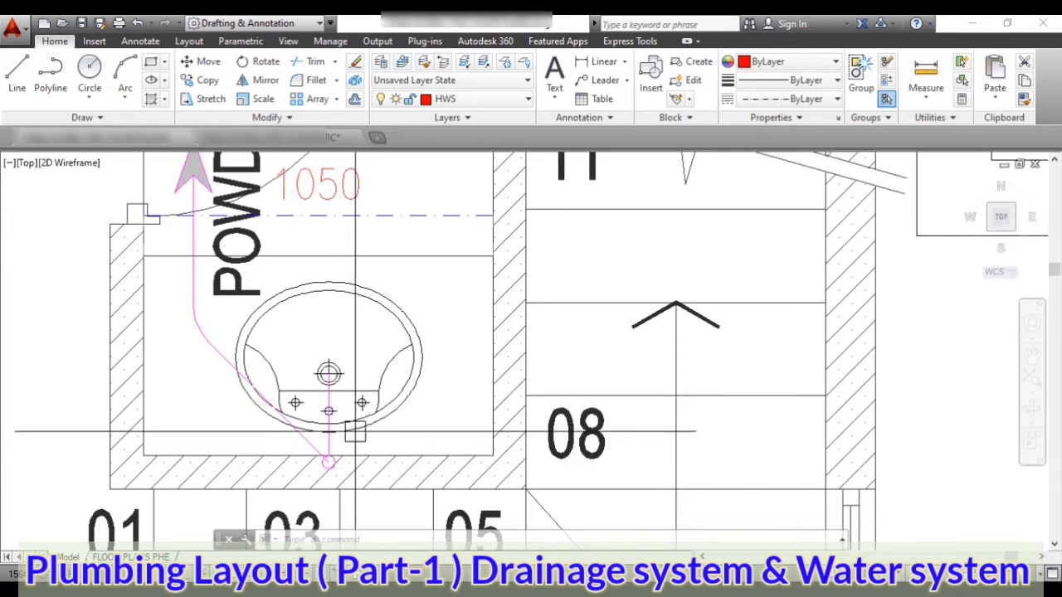
pyautogui.scroll(2, 338, 454)
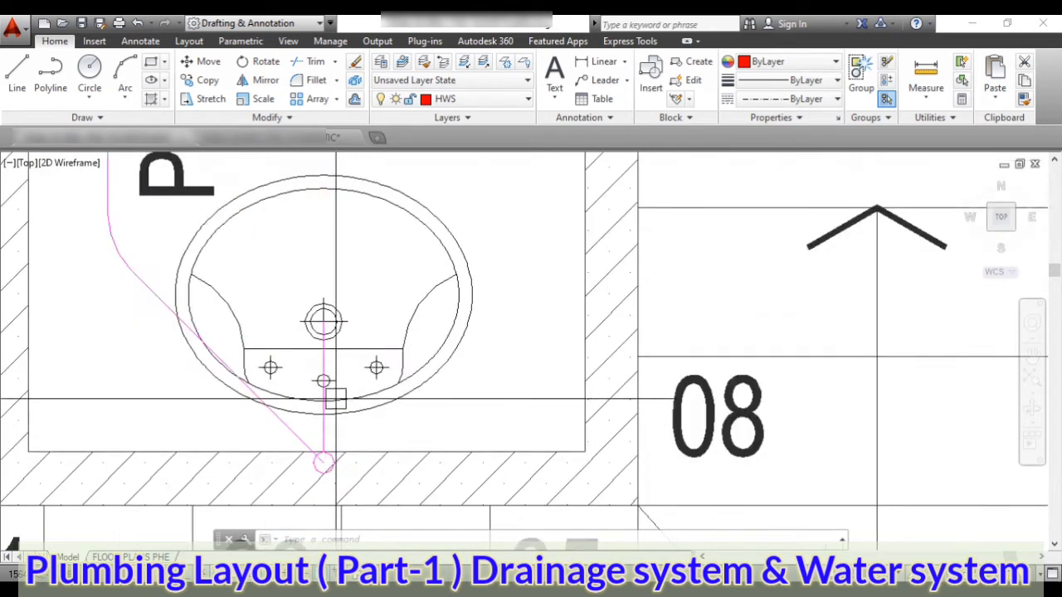
pyautogui.scroll(-6, 332, 328)
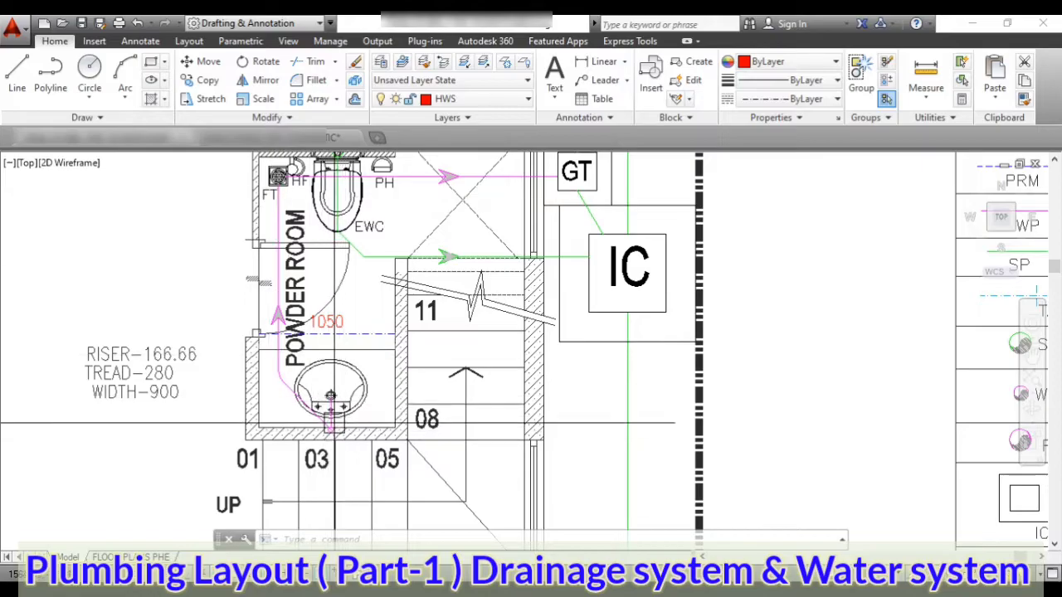
pyautogui.scroll(5, 331, 425)
pyautogui.scroll(-4, 349, 446)
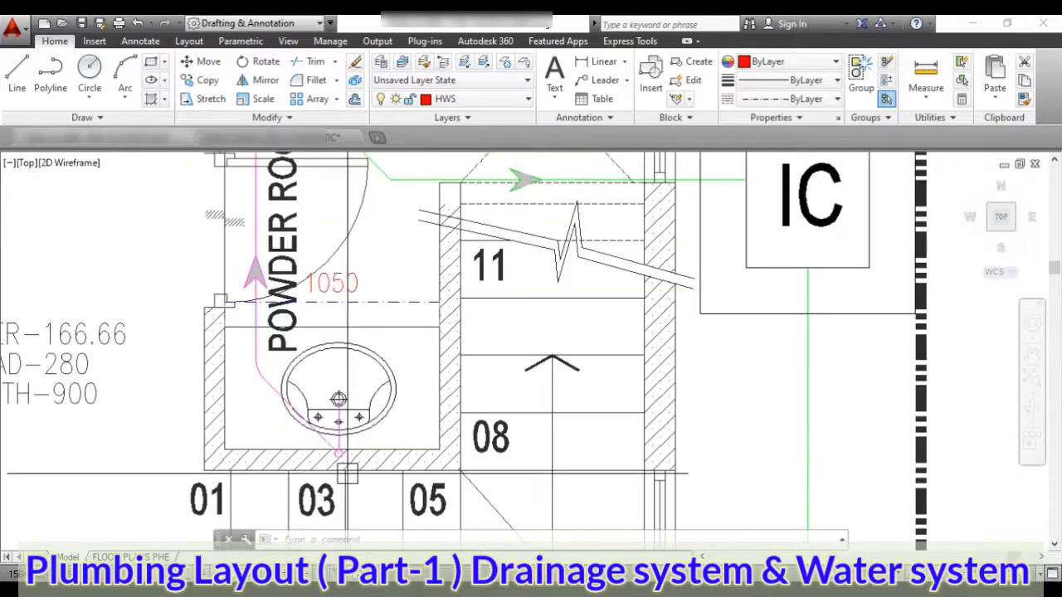
pyautogui.scroll(-2, 339, 452)
pyautogui.scroll(4, 339, 452)
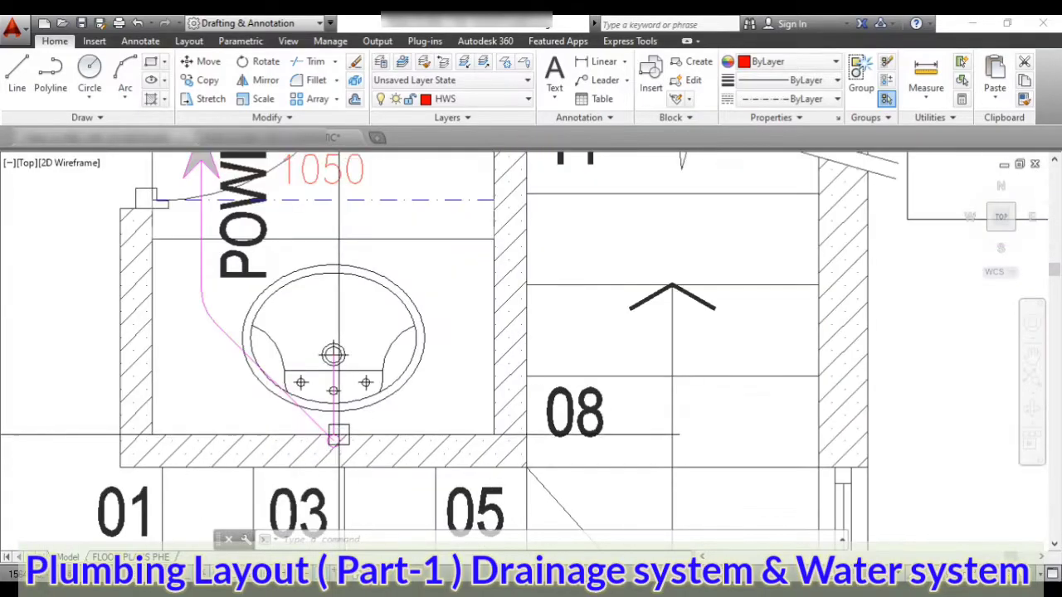
pyautogui.scroll(-2, 346, 465)
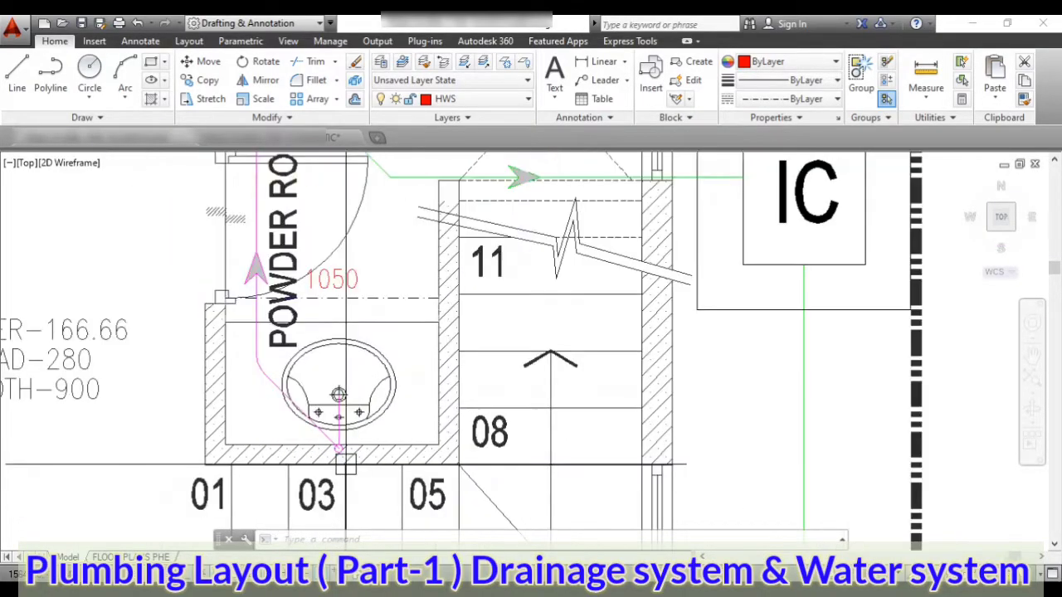
# Trace the waste pipe from the wash basin up through the powder room to the floor trap, leaving it unselected.
pyautogui.click(286, 375)
pyautogui.press('Escape')
pyautogui.press('Escape')
pyautogui.scroll(-4, 398, 413)
pyautogui.scroll(4, 357, 464)
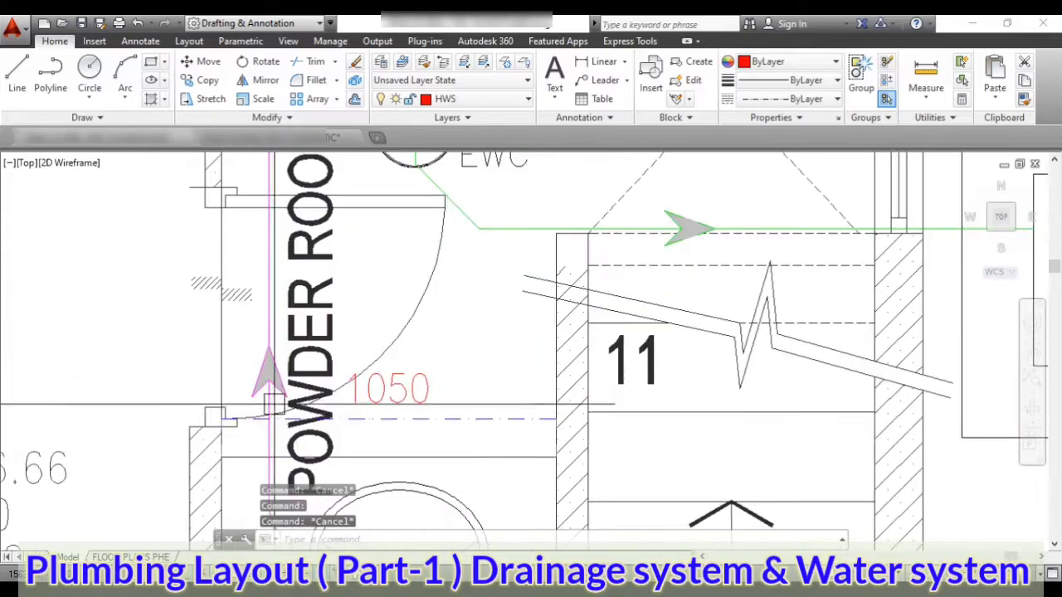
pyautogui.scroll(-2, 360, 521)
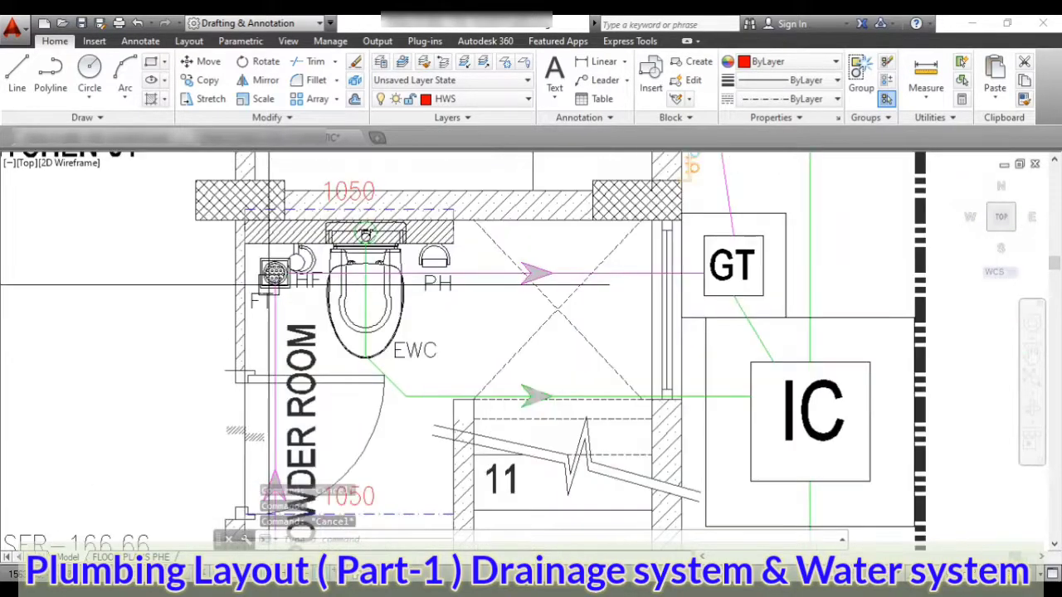
pyautogui.scroll(4, 262, 289)
pyautogui.scroll(-2, 262, 289)
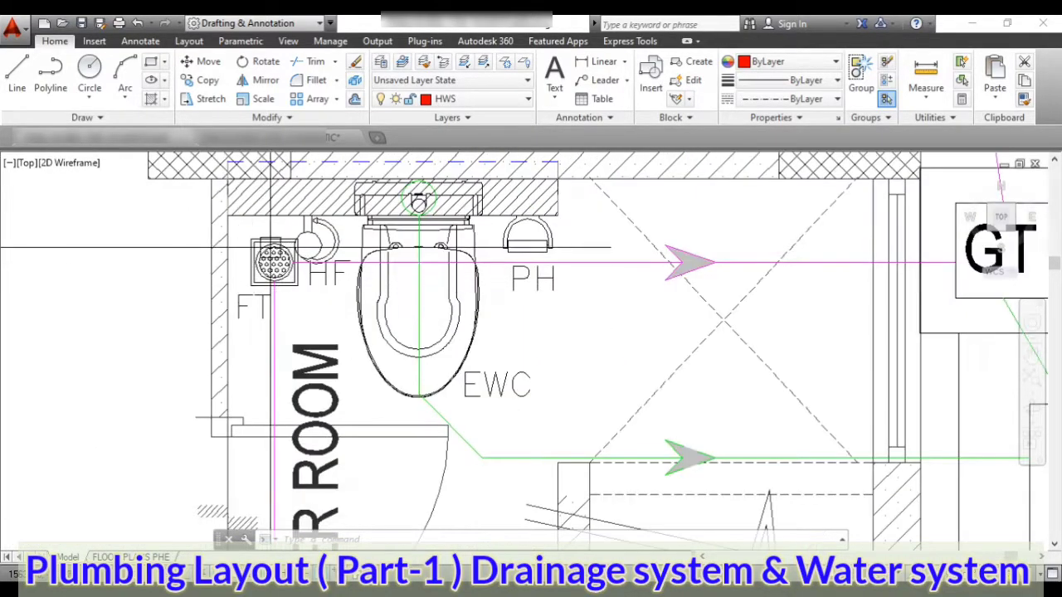
pyautogui.scroll(-2, 224, 249)
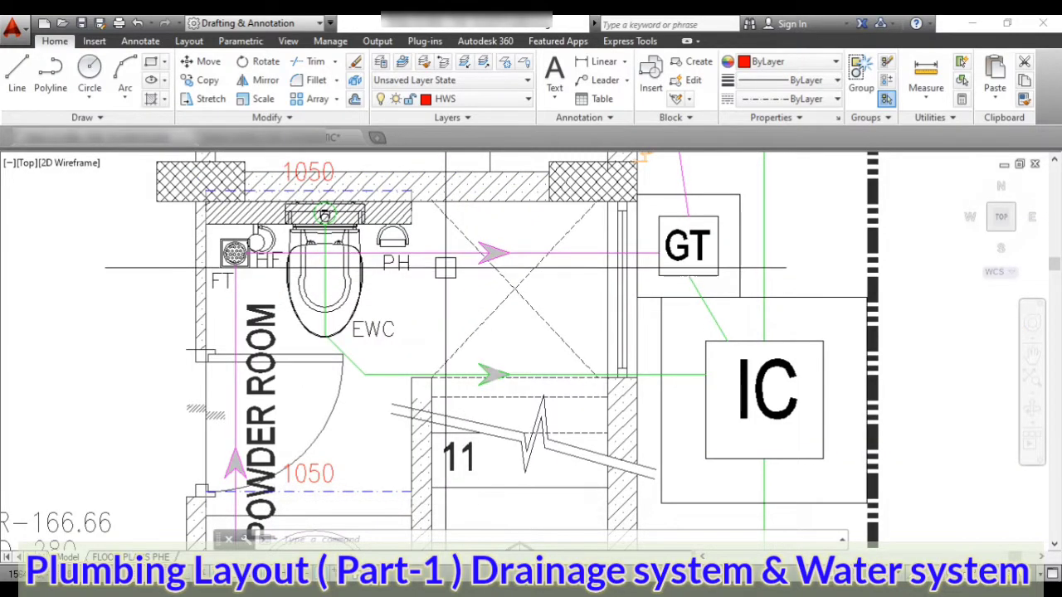
# Follow the horizontal waste pipe from the powder room's floor trap to the gully trap, clearing any selection.
pyautogui.click(429, 253)
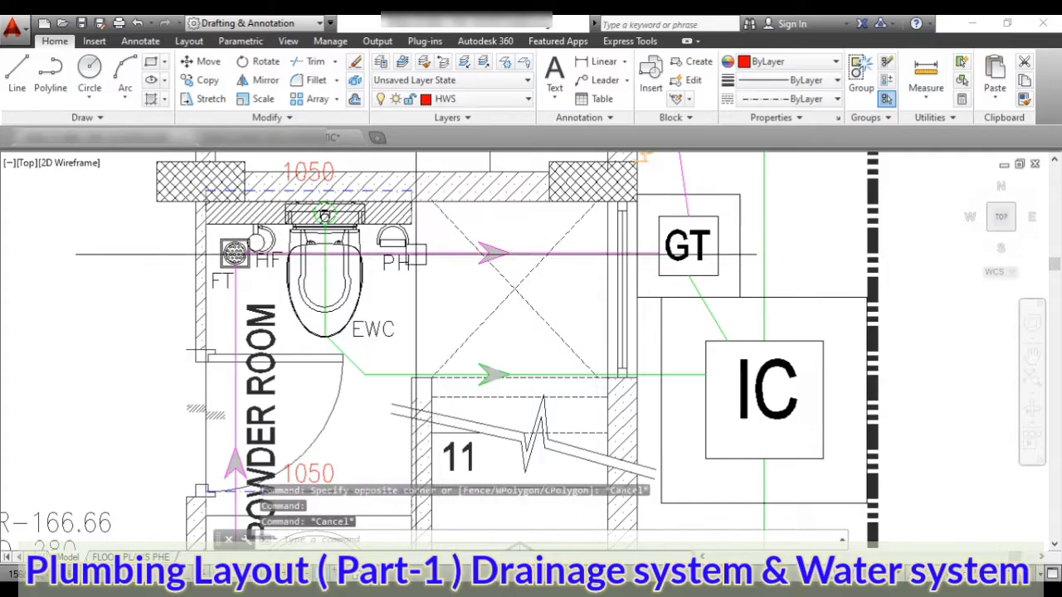
pyautogui.scroll(-2, 395, 285)
pyautogui.press('Escape')
pyautogui.press('Escape')
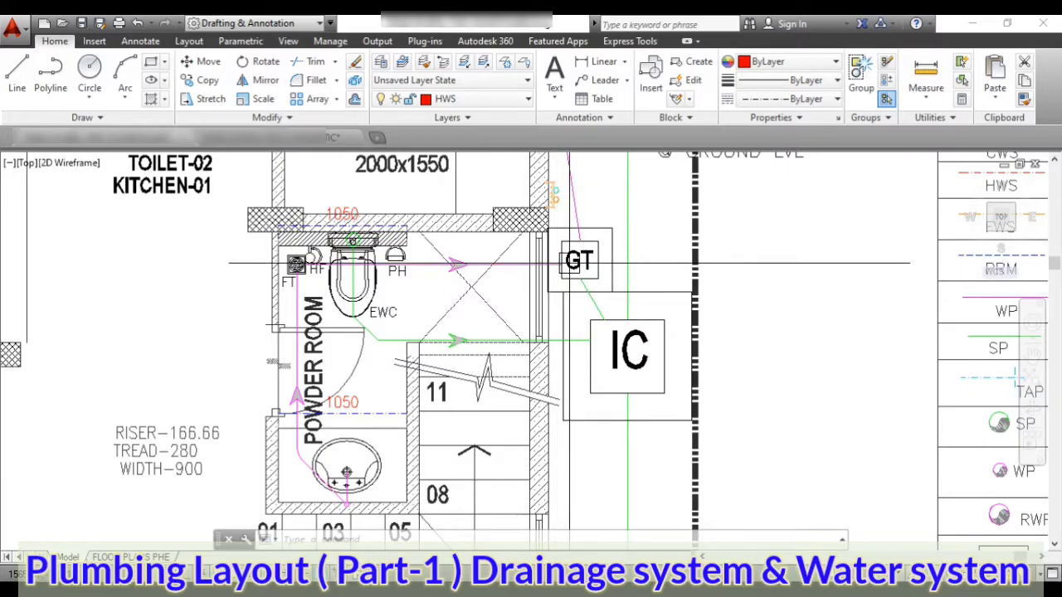
pyautogui.scroll(2, 579, 263)
pyautogui.scroll(-1, 575, 260)
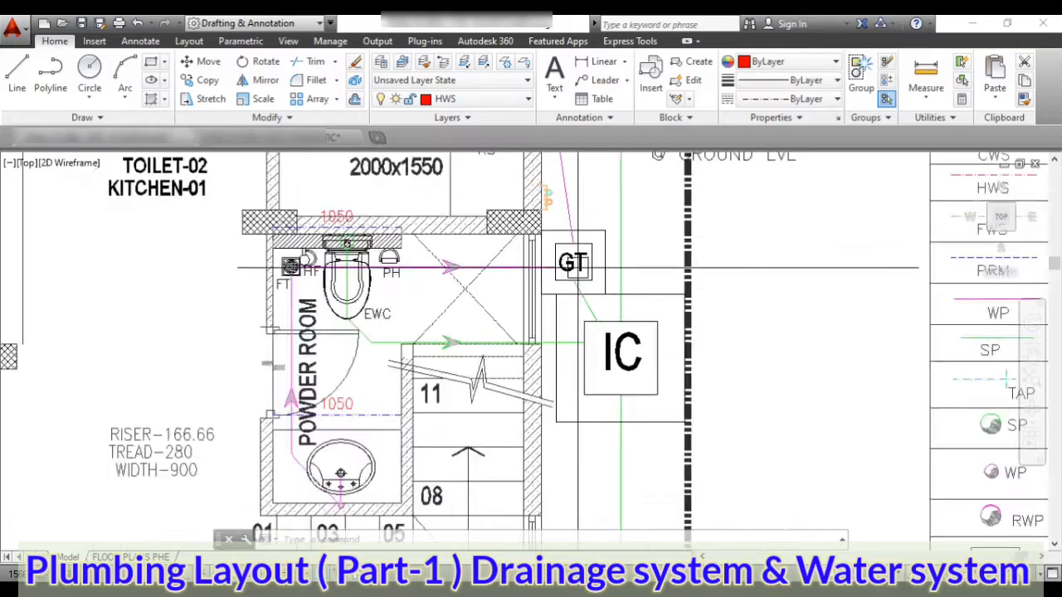
pyautogui.scroll(1, 576, 262)
pyautogui.scroll(-4, 647, 396)
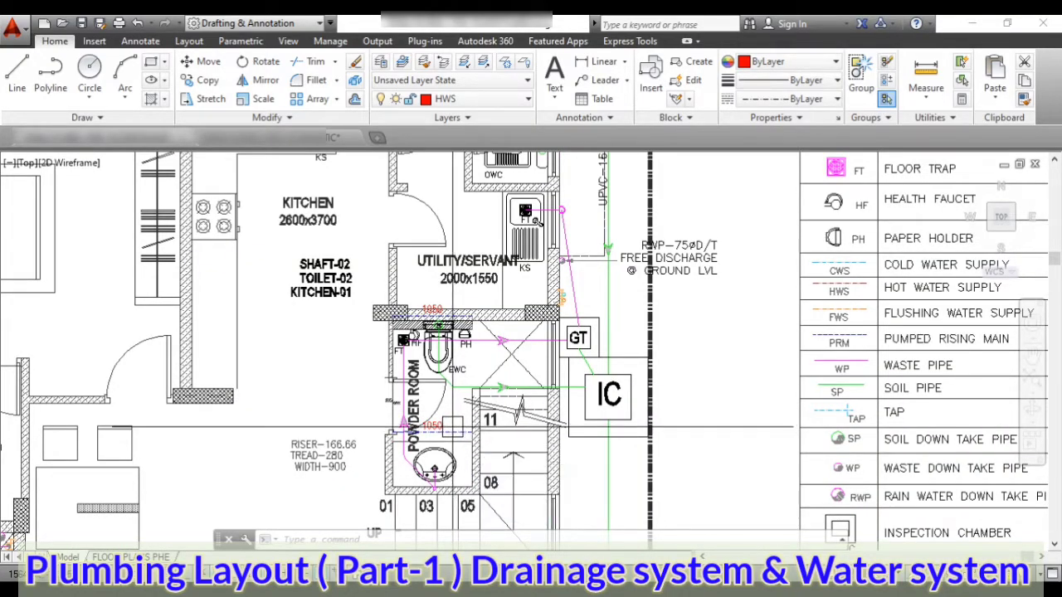
# Trace the soil pipe from the inspection chamber beside the powder room toward the car porch, selecting it briefly to highlight its run.
pyautogui.scroll(-3, 514, 385)
pyautogui.scroll(3, 540, 401)
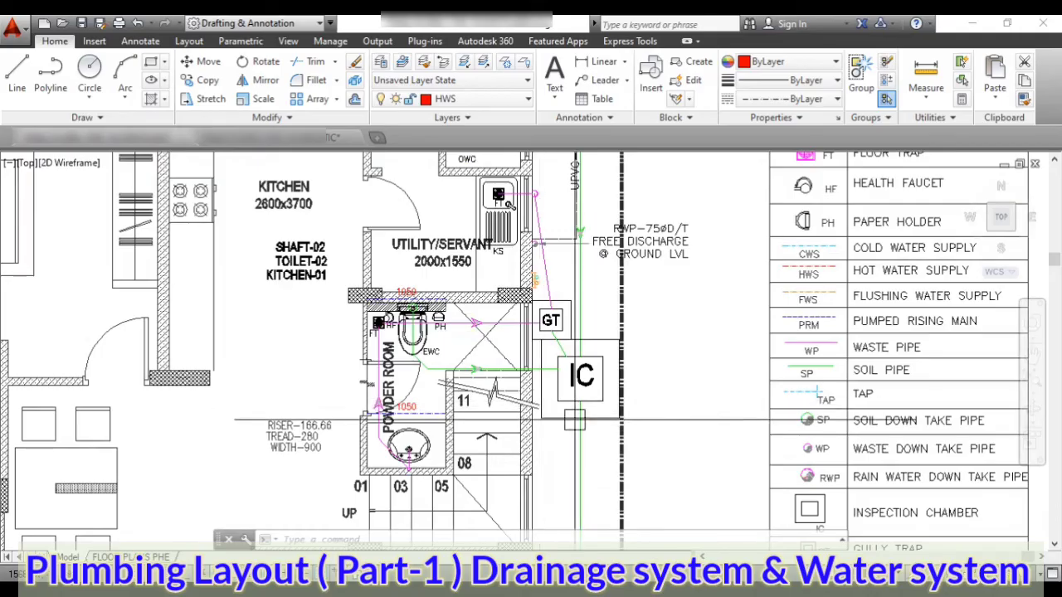
pyautogui.scroll(-2, 539, 401)
pyautogui.scroll(2, 546, 326)
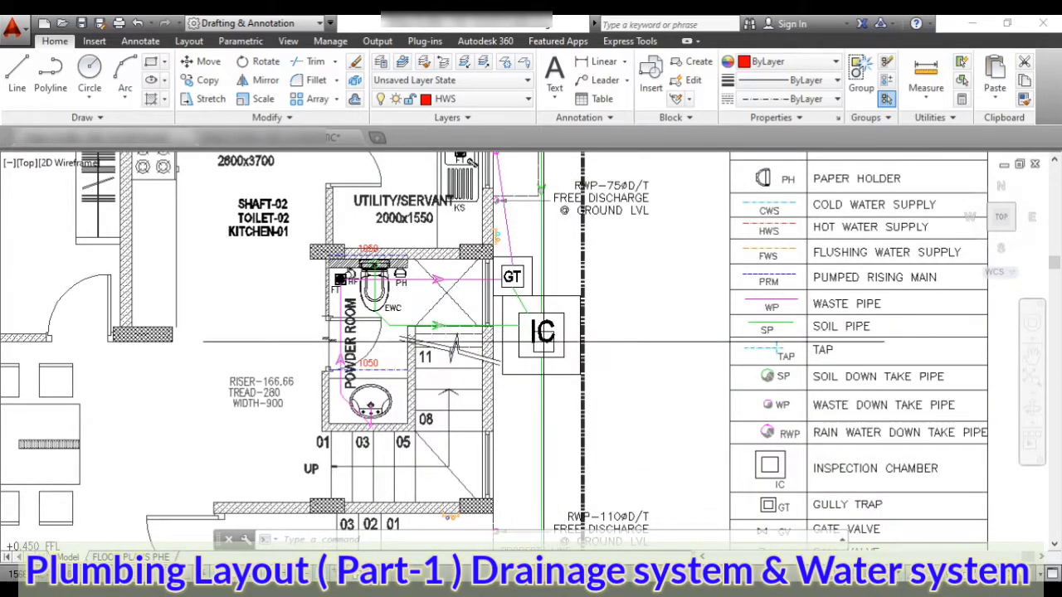
pyautogui.scroll(-2, 543, 332)
pyautogui.scroll(2, 535, 379)
pyautogui.click(534, 379)
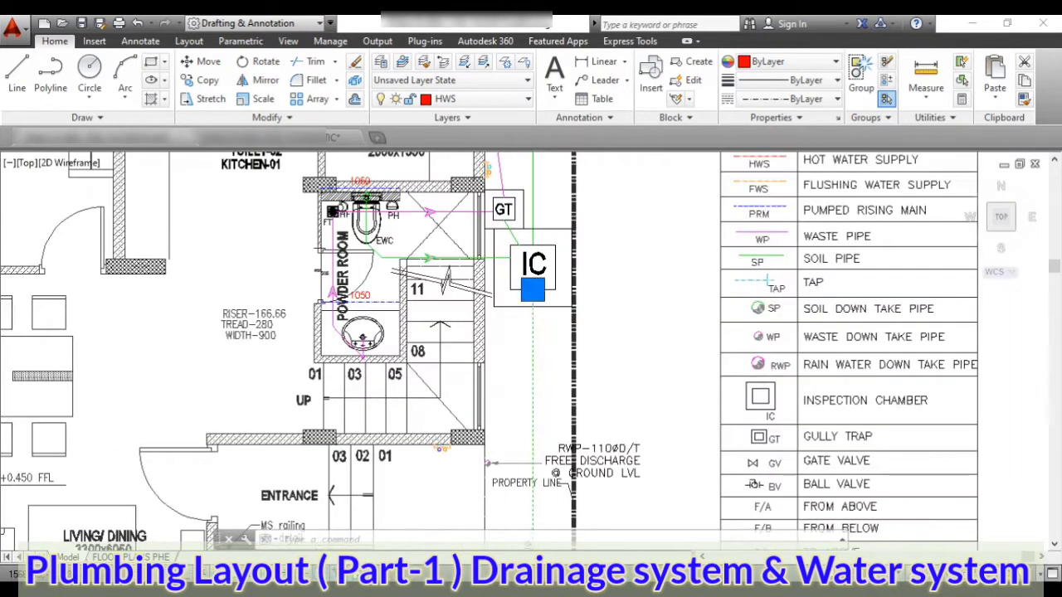
pyautogui.scroll(-3, 533, 379)
pyautogui.scroll(3, 514, 386)
pyautogui.press('Escape')
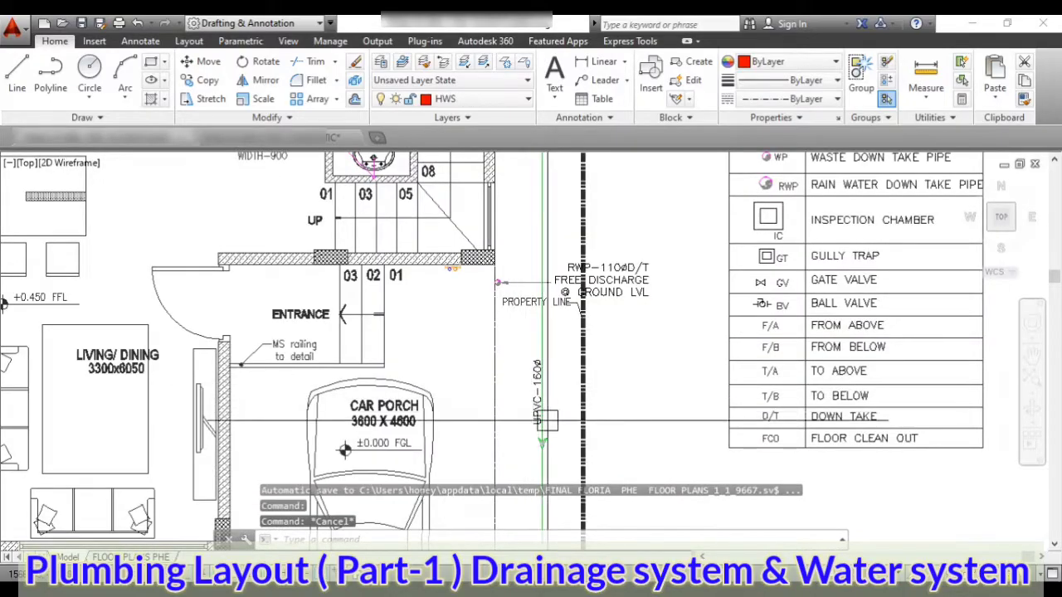
# Follow the UPVC-160ø soil pipe past the car porch to the corner inspection chamber and the connection as per site condition.
pyautogui.scroll(2, 547, 422)
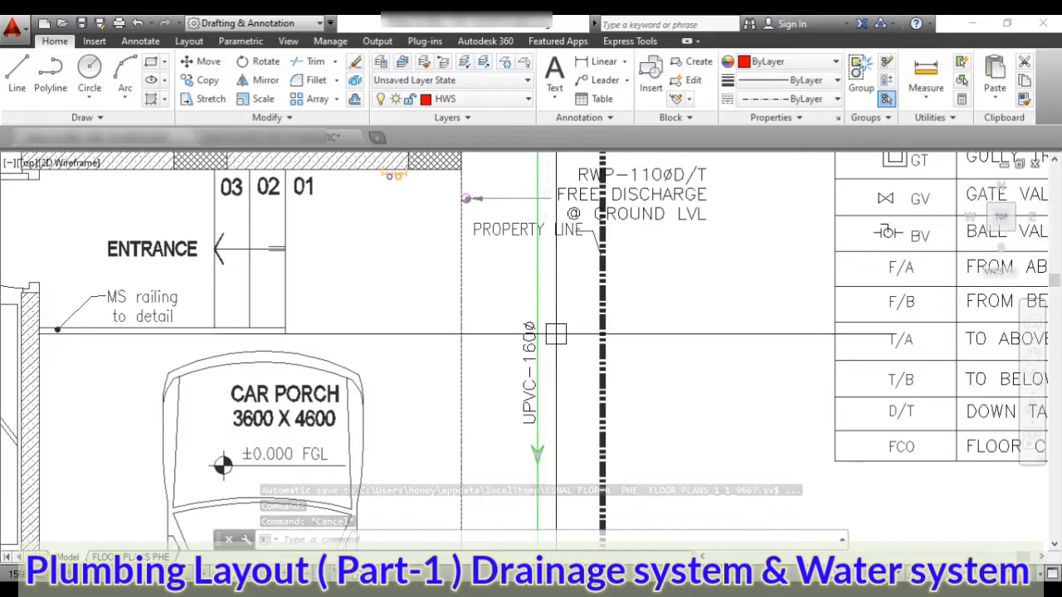
pyautogui.scroll(-3, 531, 301)
pyautogui.scroll(-3, 533, 327)
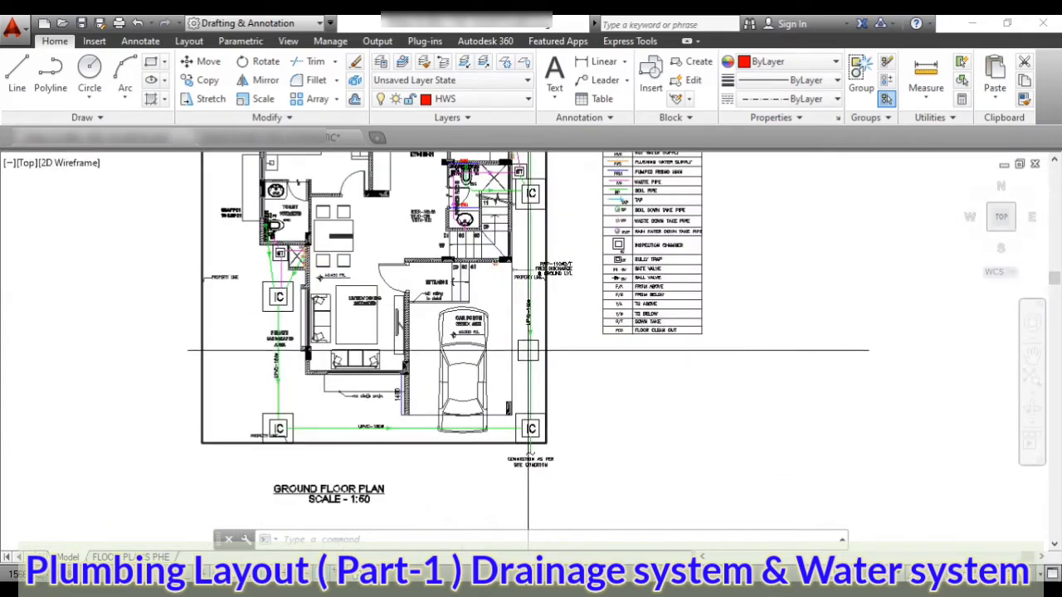
pyautogui.scroll(3, 531, 460)
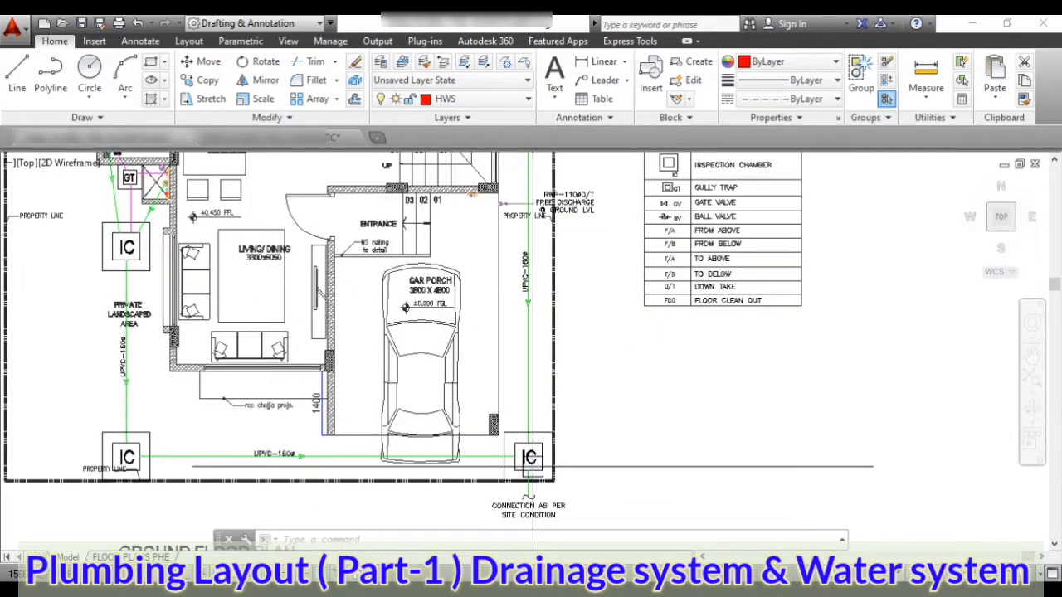
pyautogui.scroll(-3, 528, 498)
pyautogui.scroll(5, 523, 465)
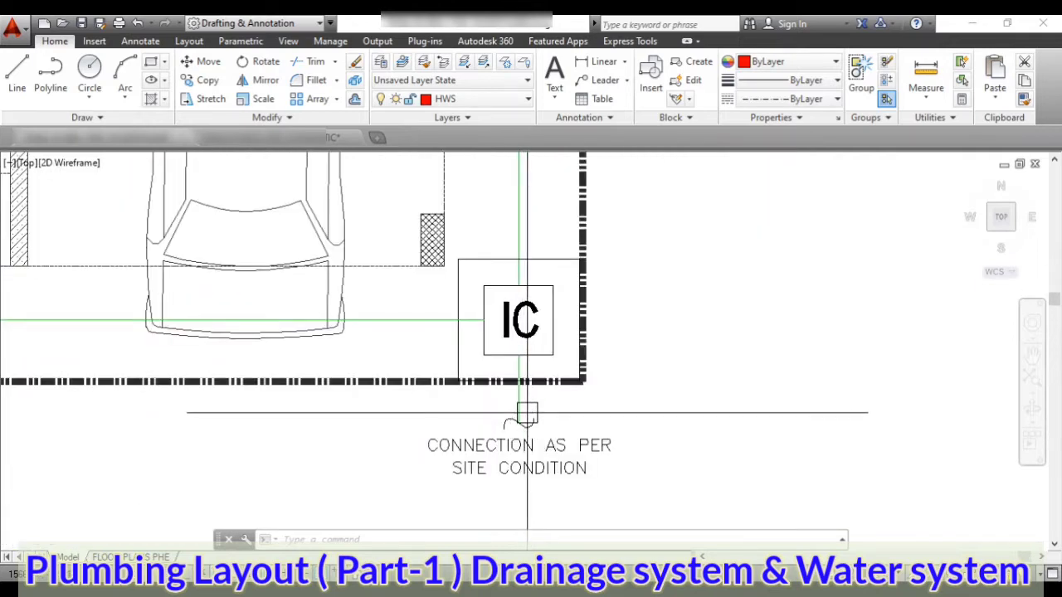
pyautogui.scroll(-2, 527, 412)
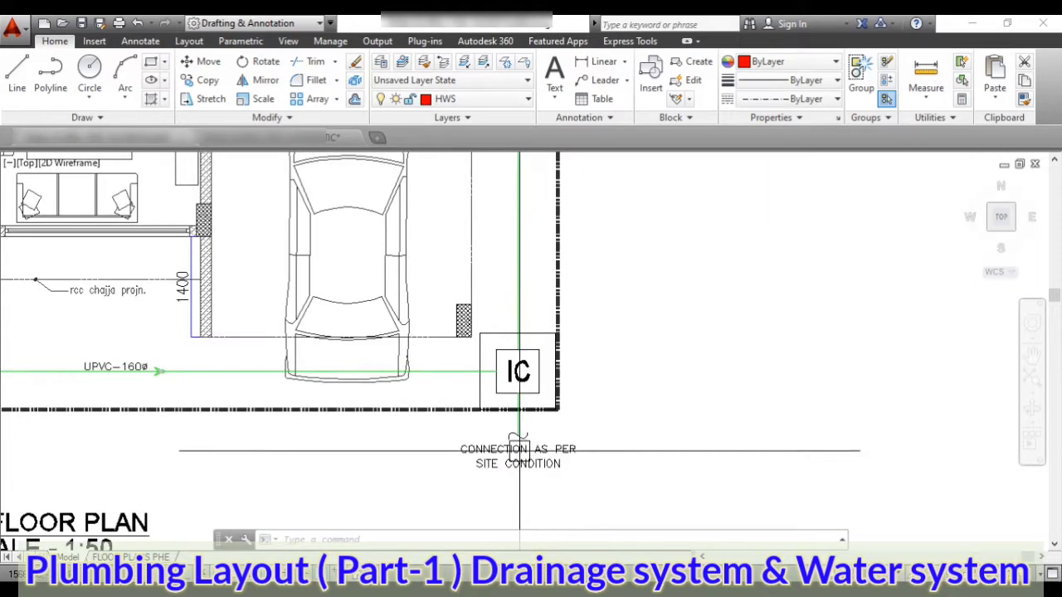
pyautogui.scroll(-3, 513, 452)
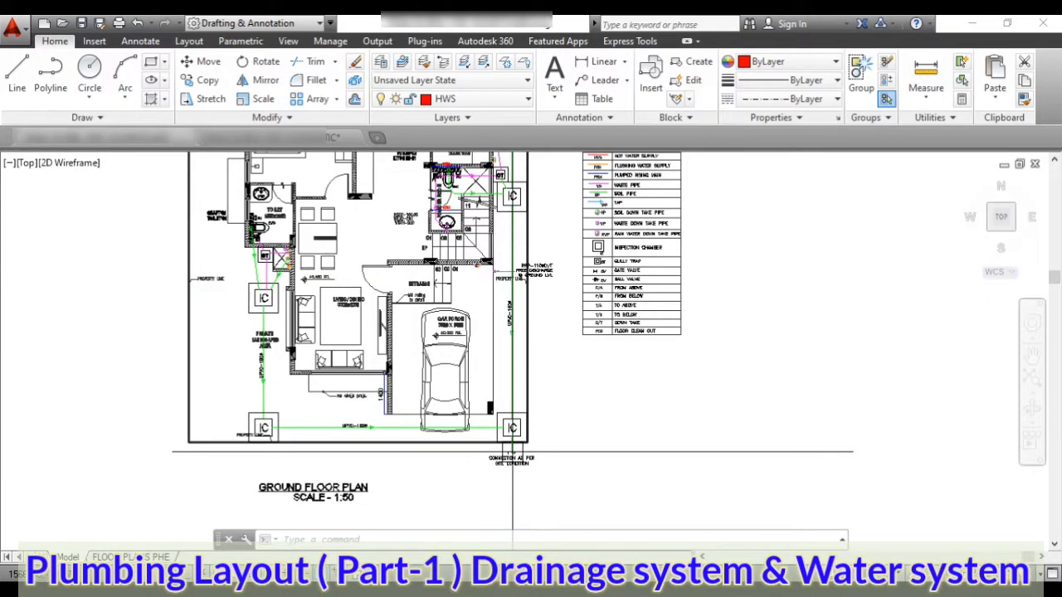
# Inspect the UPVC-160ø pipe run between the two inspection chambers along the front property line, leaving nothing selected.
pyautogui.scroll(-2, 513, 455)
pyautogui.scroll(5, 357, 444)
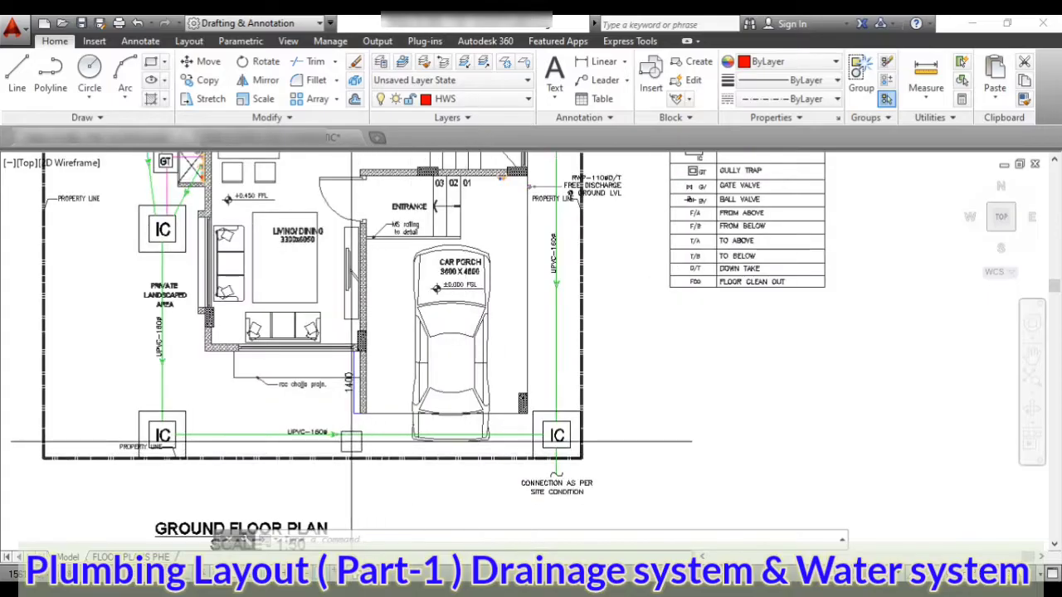
pyautogui.click(351, 443)
pyautogui.press('Escape')
pyautogui.press('Escape')
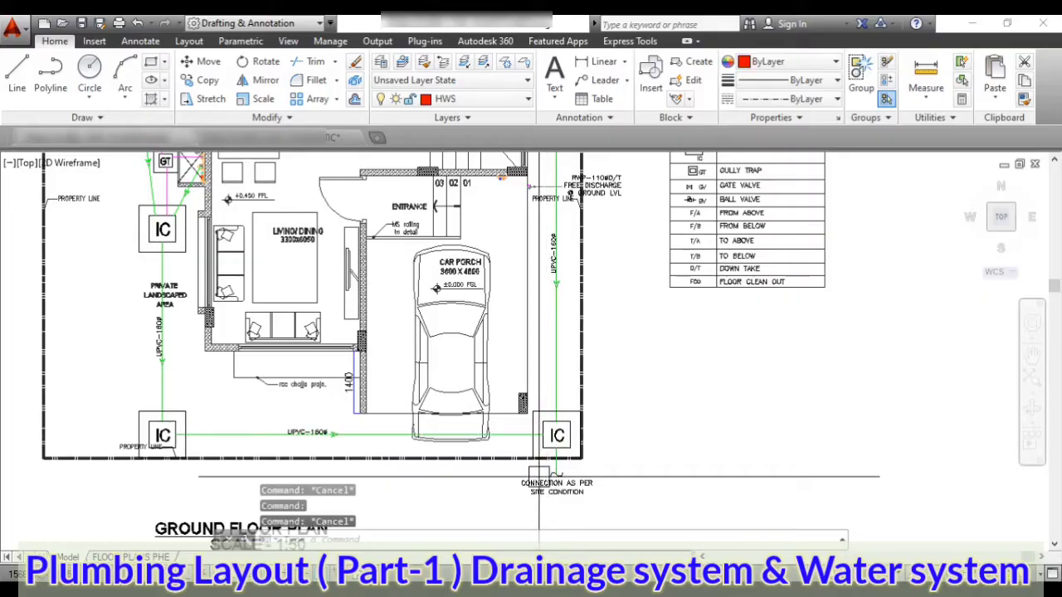
# Examine the utility room's kitchen sink, its floor trap, and the waste pipe leading to the gully trap.
pyautogui.scroll(-4, 351, 426)
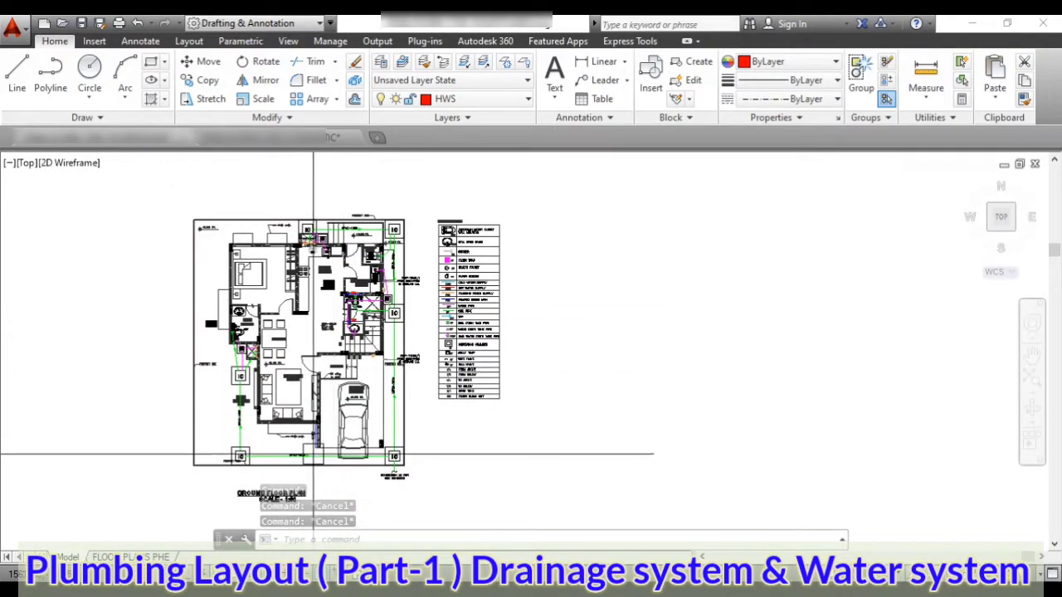
pyautogui.scroll(6, 357, 349)
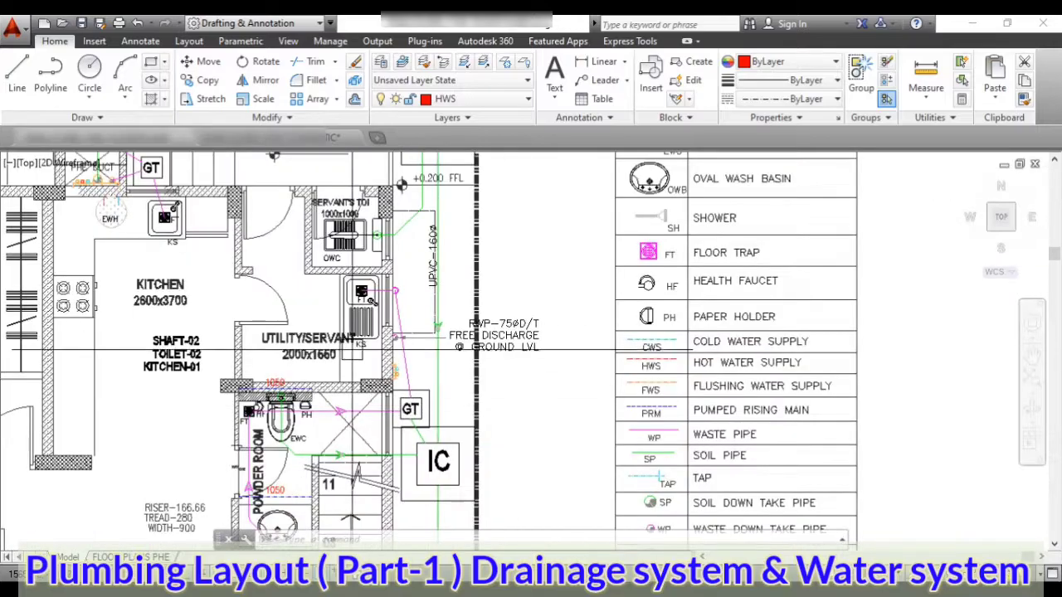
pyautogui.scroll(1, 353, 347)
pyautogui.scroll(2, 308, 289)
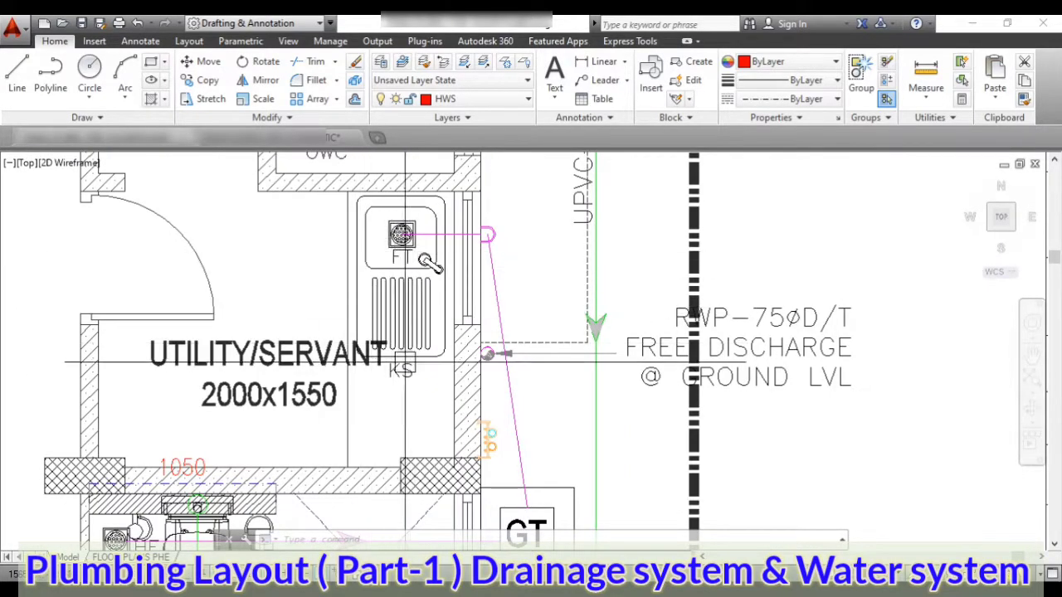
pyautogui.moveTo(414, 303)
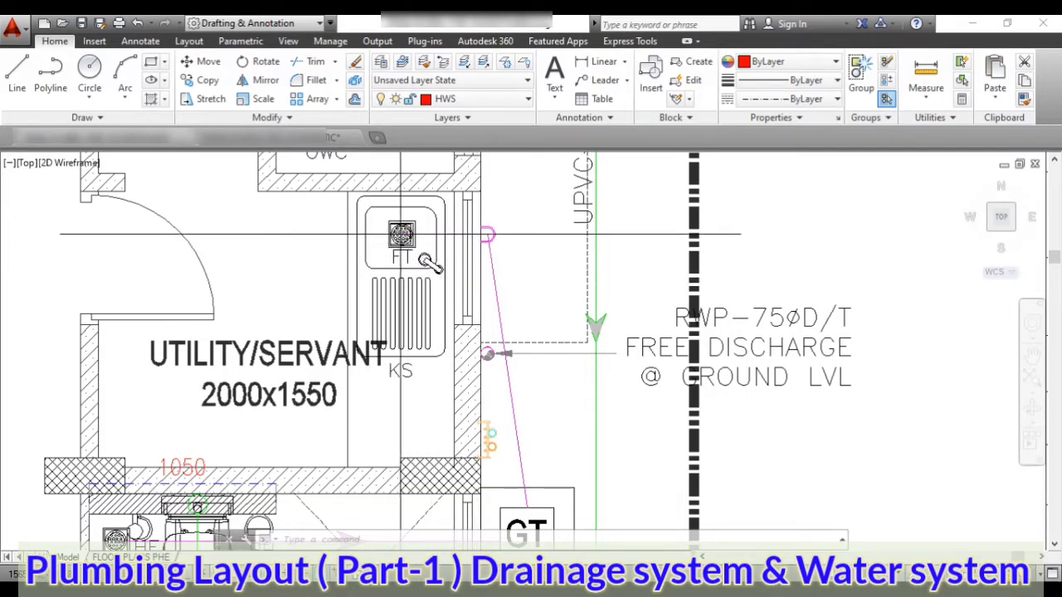
pyautogui.scroll(-4, 400, 240)
pyautogui.scroll(4, 347, 365)
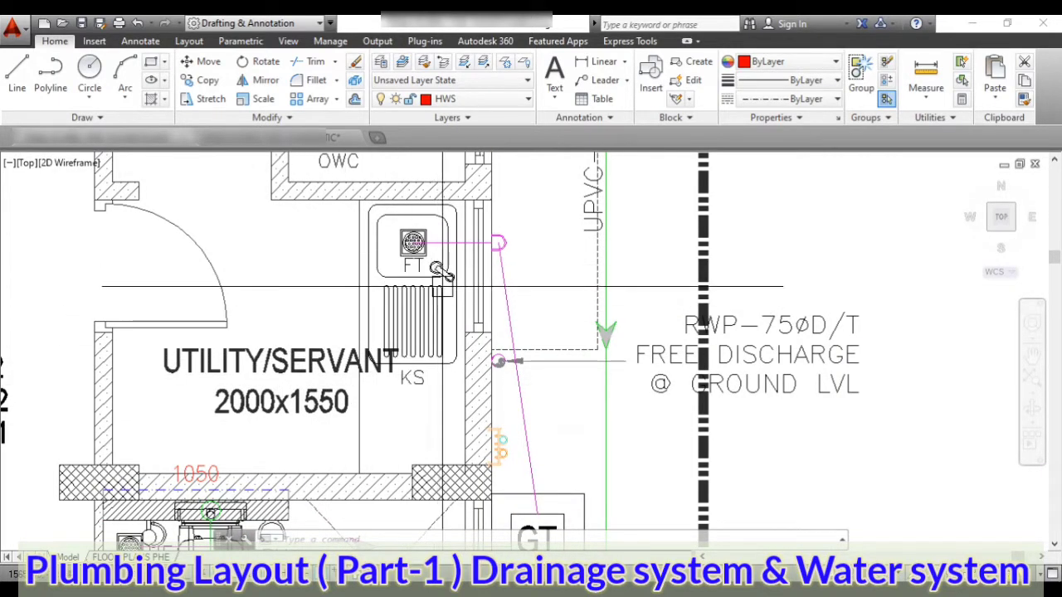
pyautogui.scroll(-4, 440, 270)
pyautogui.scroll(-2, 498, 315)
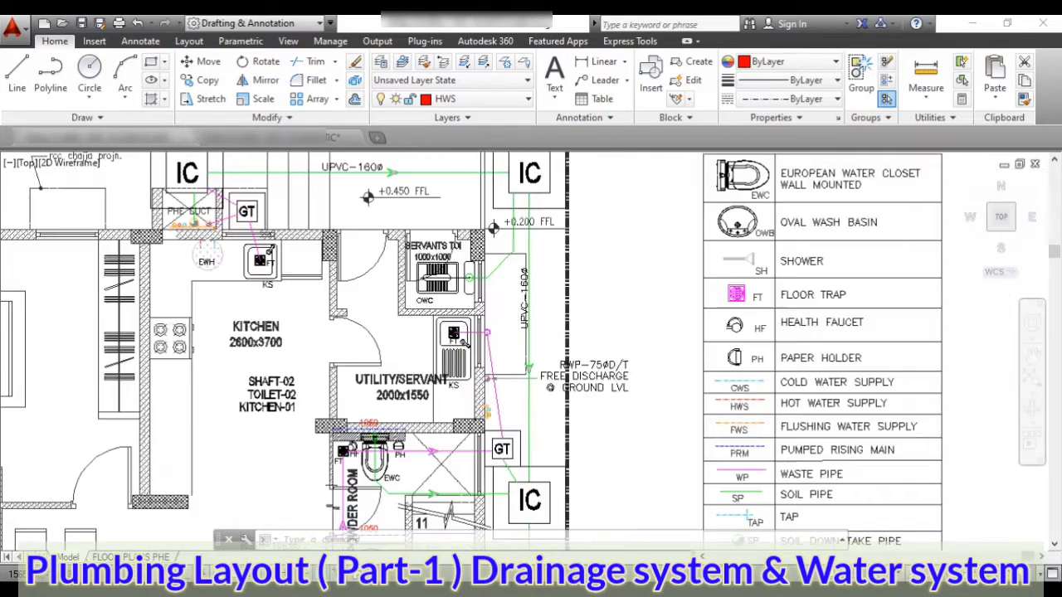
# Examine the servant's toilet OWC and the soil pipe leaving it through the outer wall.
pyautogui.scroll(2, 505, 317)
pyautogui.scroll(3, 505, 318)
pyautogui.scroll(-2, 494, 277)
pyautogui.scroll(2, 494, 277)
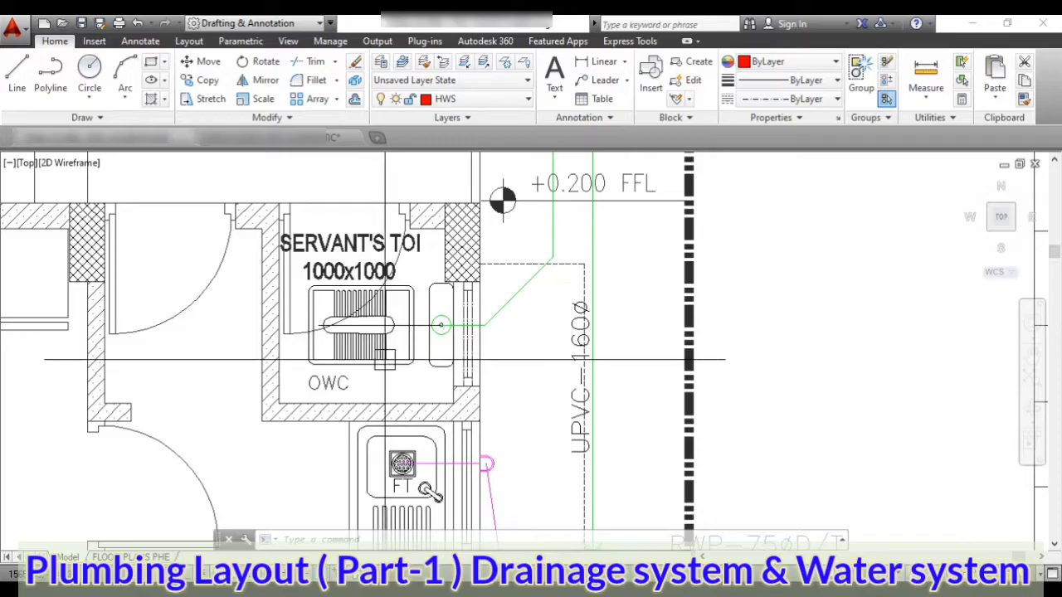
pyautogui.scroll(2, 450, 336)
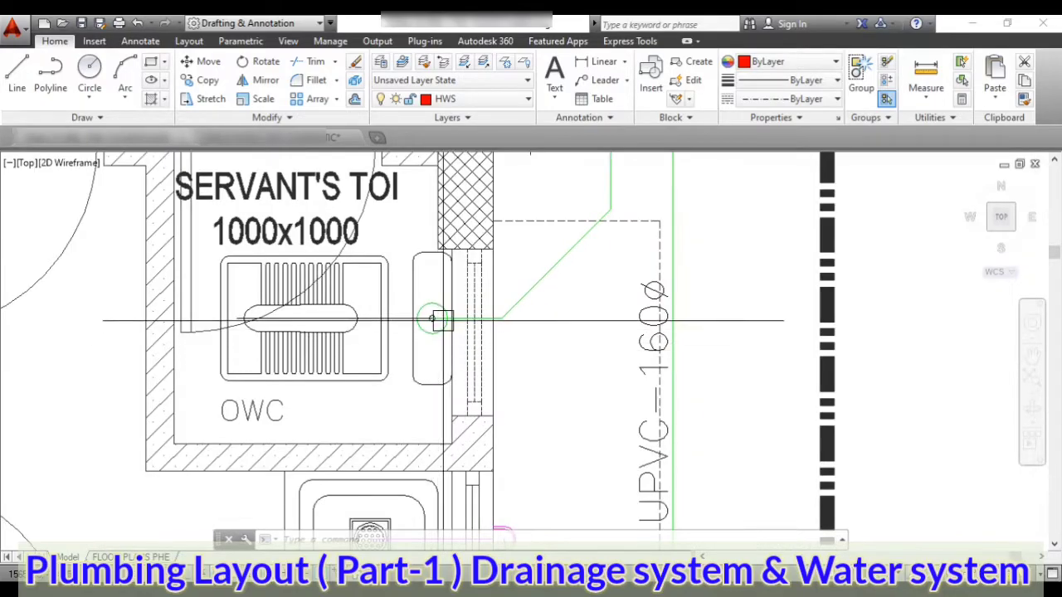
pyautogui.scroll(-2, 383, 386)
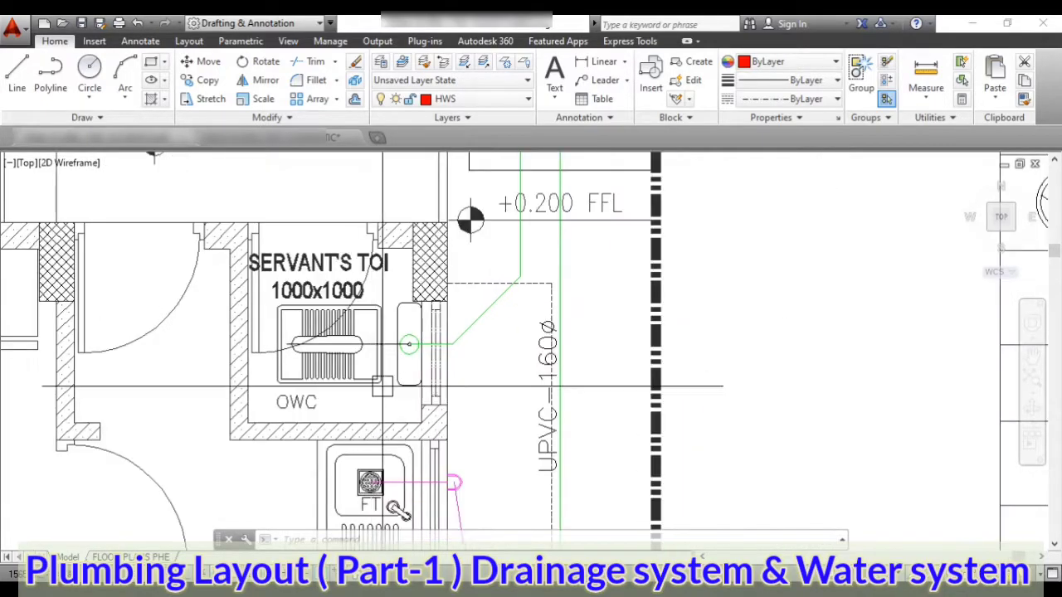
pyautogui.scroll(-2, 435, 347)
pyautogui.scroll(-2, 467, 329)
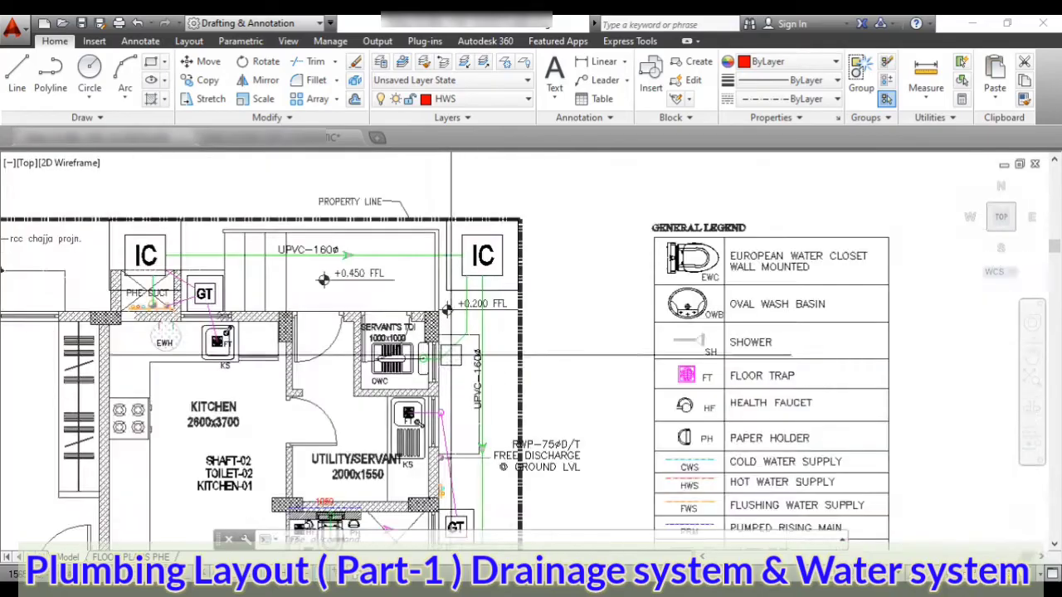
# Trace the servant's toilet soil pipe to the corner inspection chamber and its outgoing UPVC-160ø run, leaving nothing selected.
pyautogui.scroll(4, 451, 352)
pyautogui.scroll(-2, 415, 401)
pyautogui.press('Escape')
pyautogui.press('Escape')
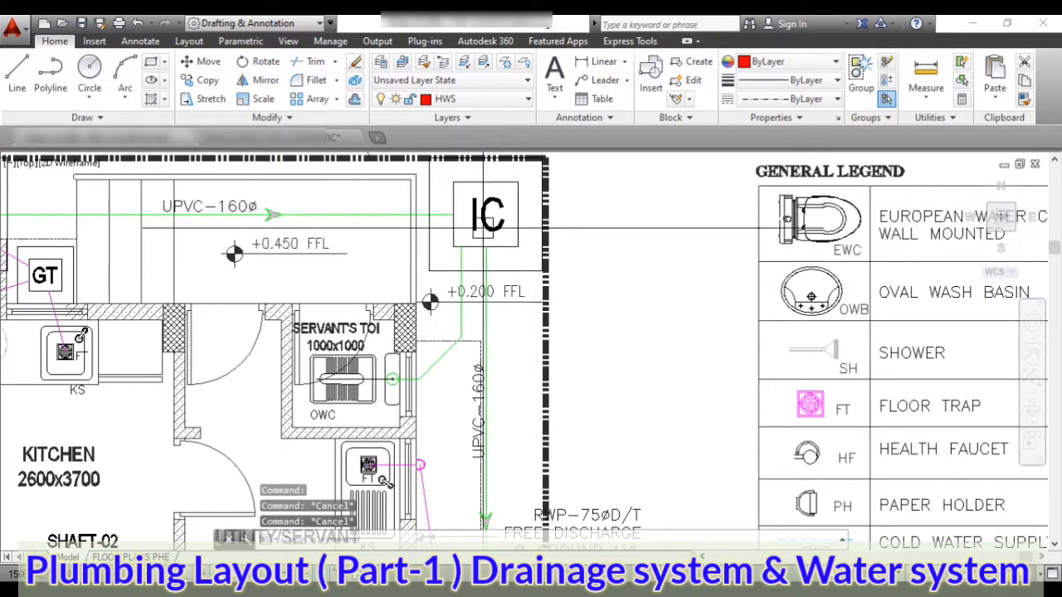
pyautogui.scroll(-2, 490, 221)
pyautogui.scroll(1, 477, 221)
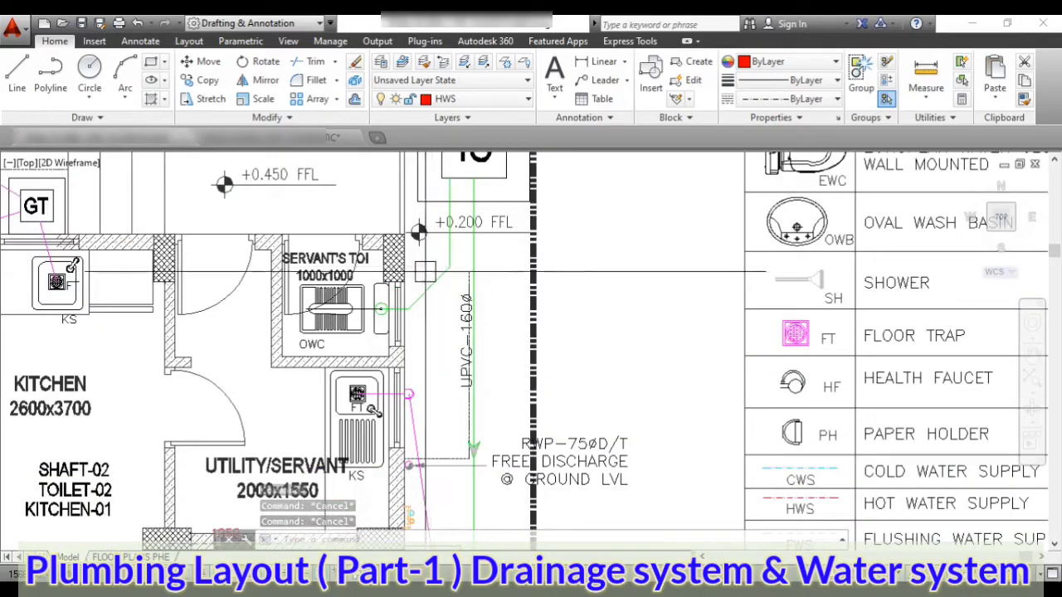
# Follow the soil line from the corner inspection chamber past the powder room chamber toward the car porch and site connection.
pyautogui.scroll(-2, 464, 221)
pyautogui.scroll(-3, 443, 267)
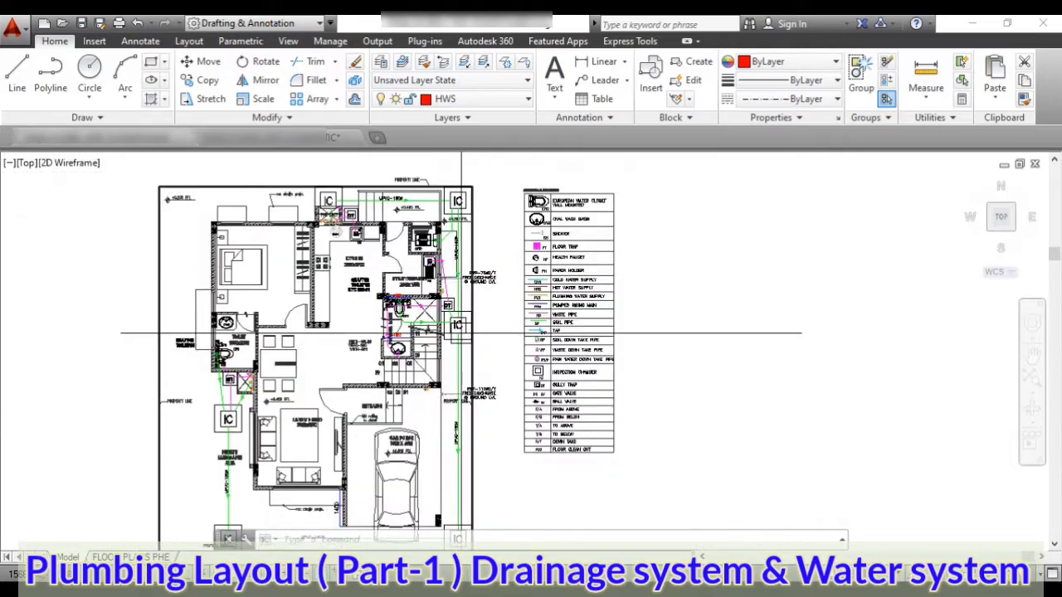
pyautogui.scroll(4, 461, 332)
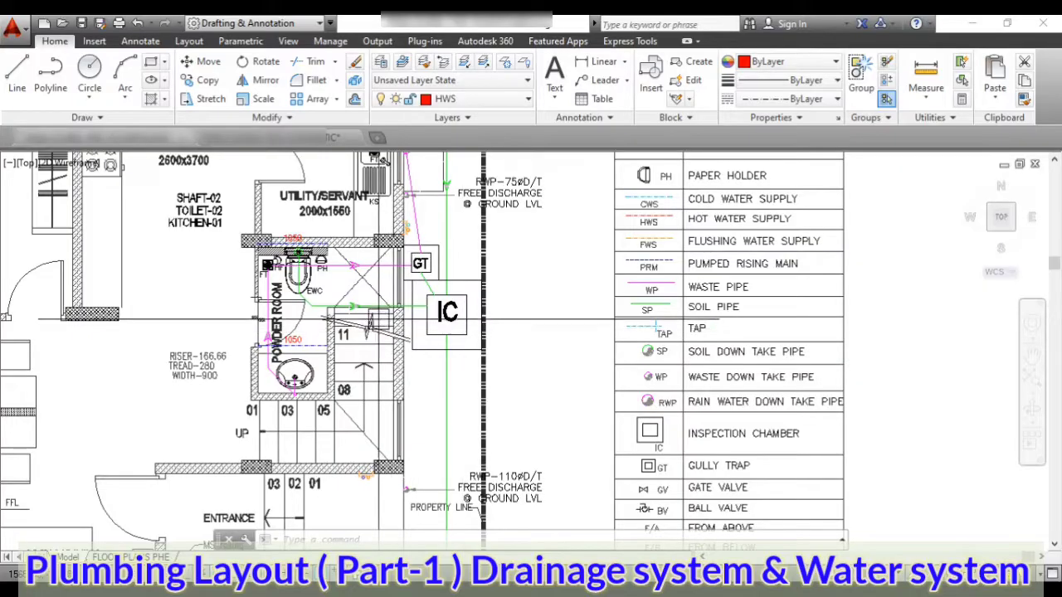
pyautogui.scroll(-2, 434, 355)
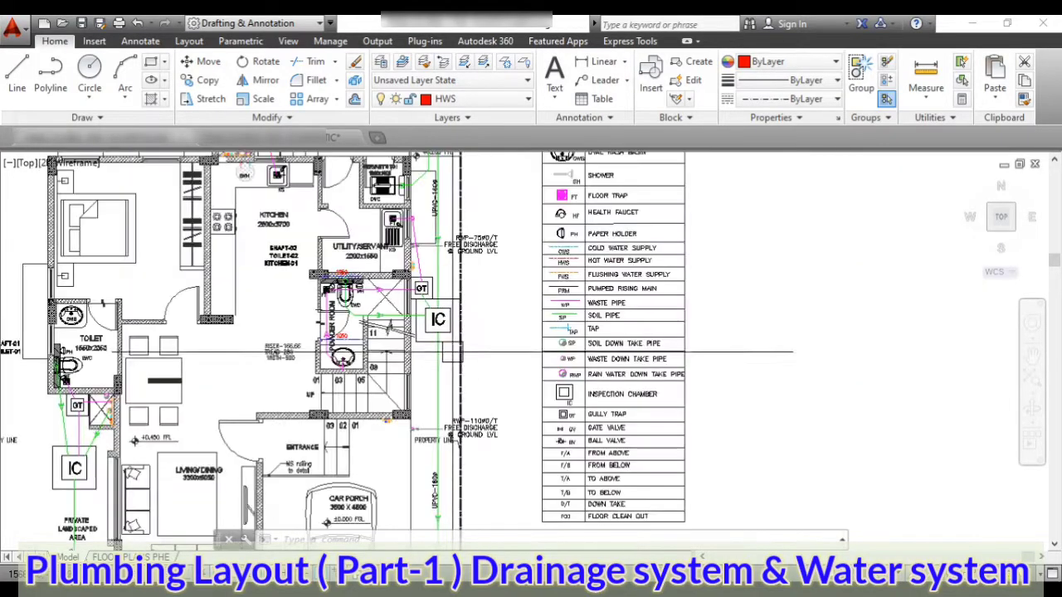
pyautogui.scroll(2, 436, 337)
pyautogui.scroll(-3, 429, 297)
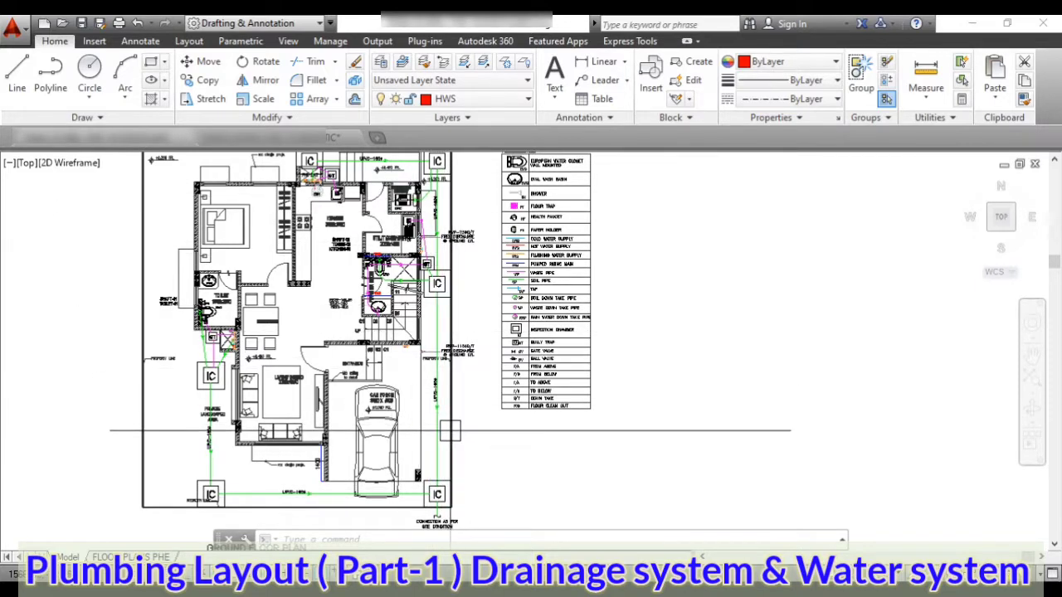
# Review the servant's toilet beside the utility room and its soil pipe connection to the nearby inspection chamber.
pyautogui.scroll(6, 426, 314)
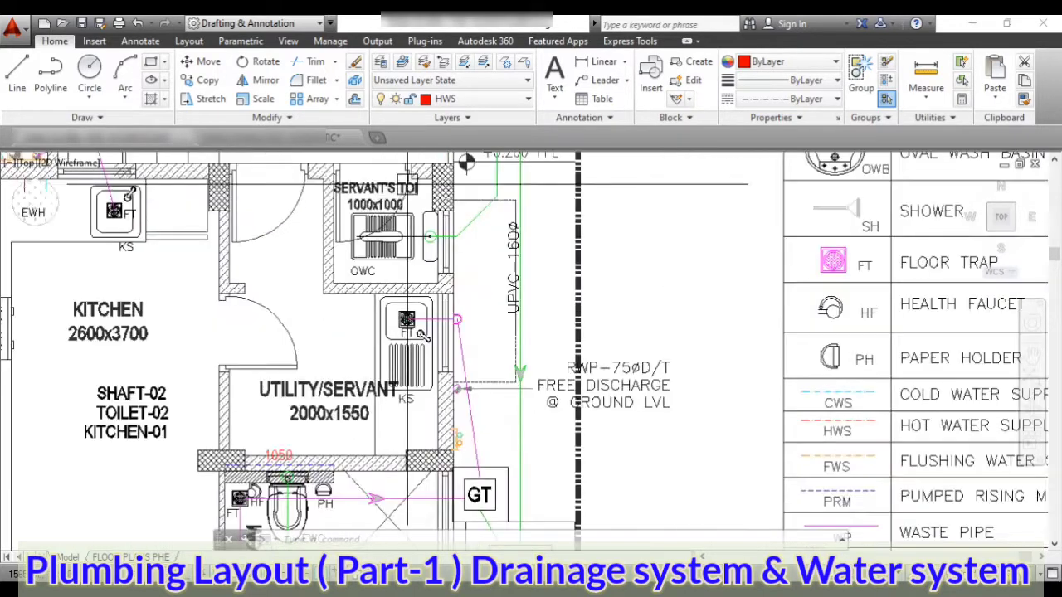
pyautogui.moveTo(425, 314); pyautogui.dragTo(428, 337, button='middle')
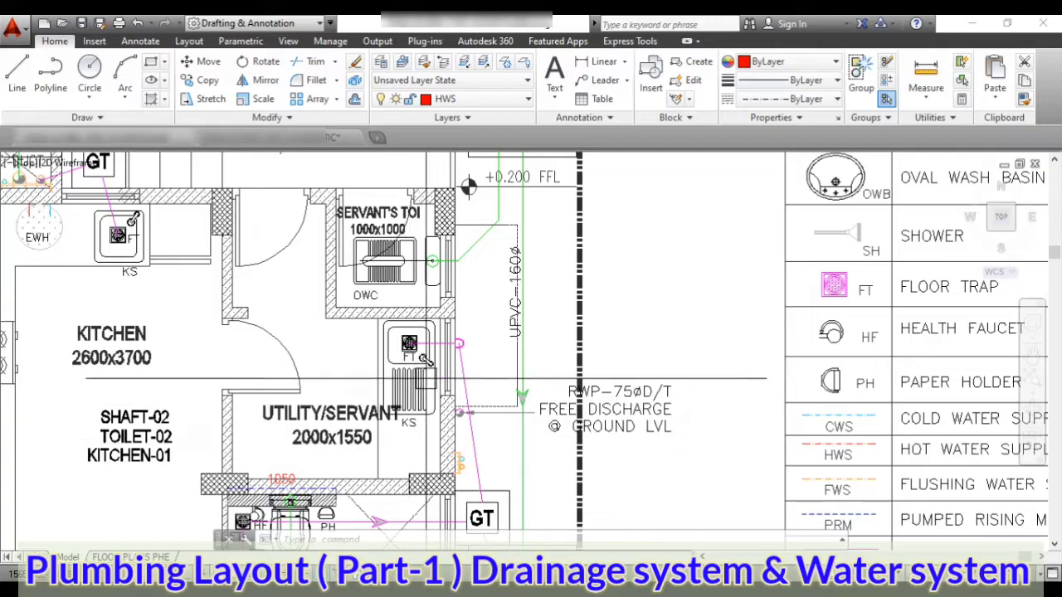
pyautogui.scroll(2, 463, 412)
pyautogui.scroll(-2, 463, 413)
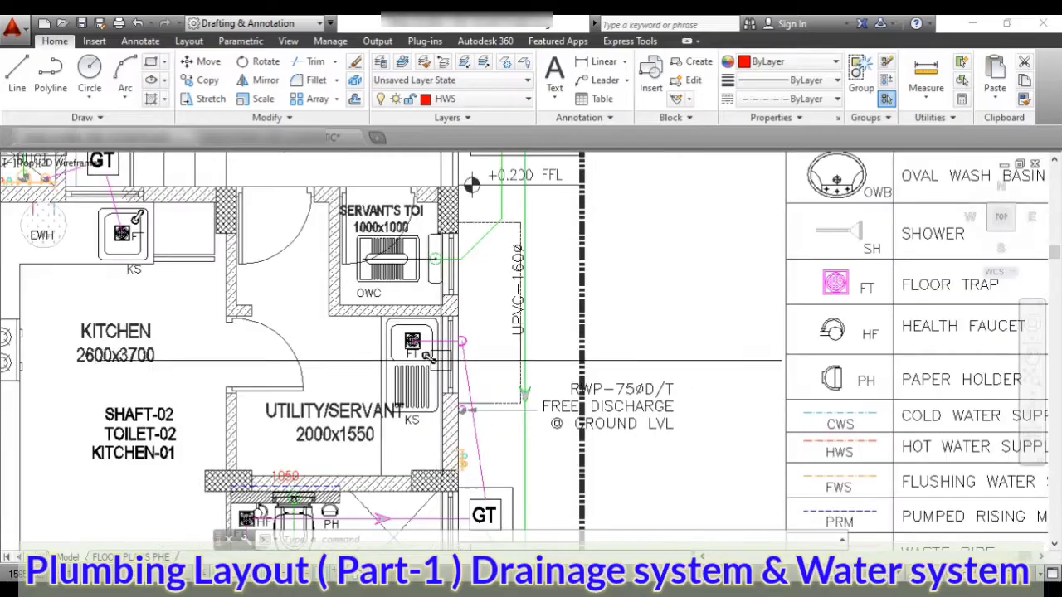
pyautogui.scroll(5, 435, 259)
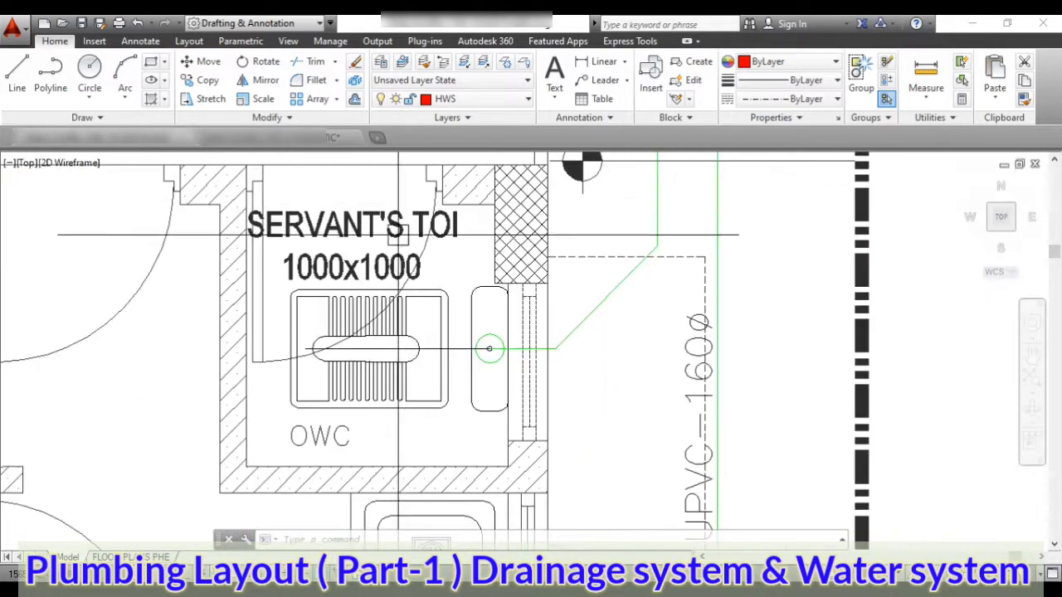
pyautogui.scroll(-3, 486, 343)
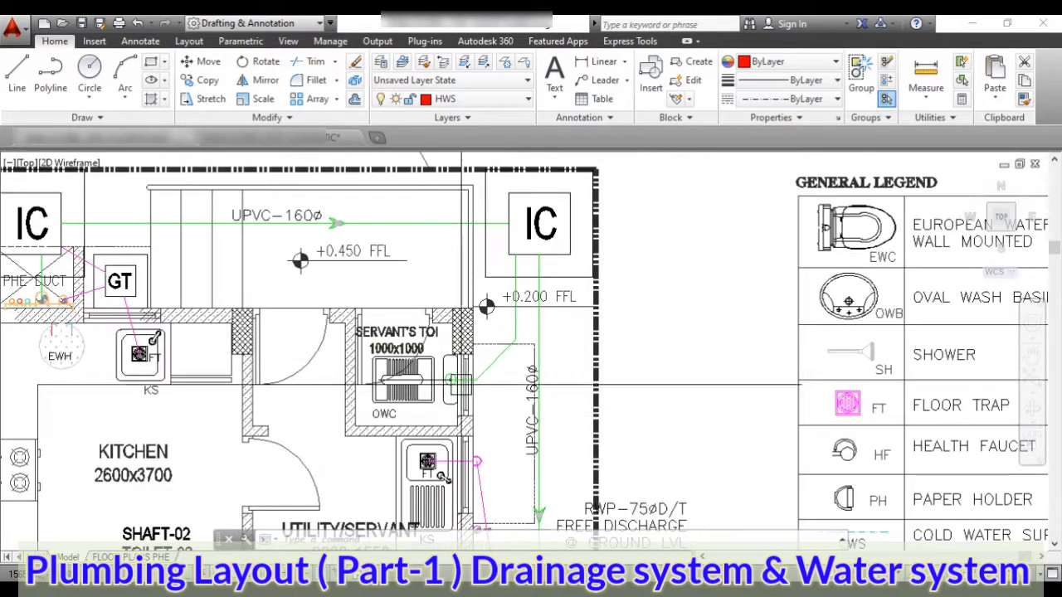
pyautogui.scroll(-3, 433, 397)
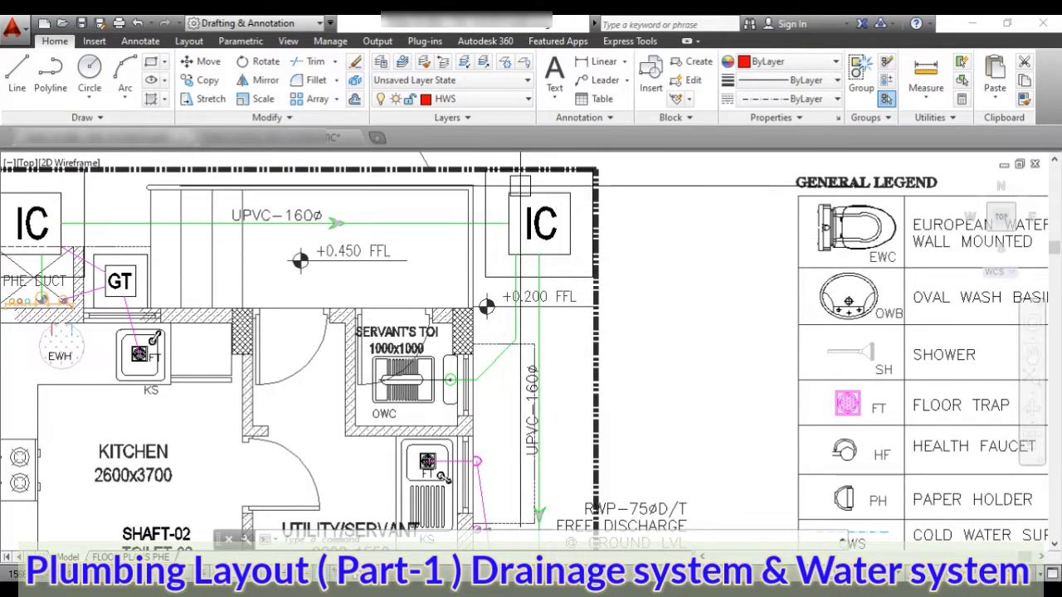
# Inspect the corner inspection chamber near the servant's toilet and the UPVC-160ø pipes joining it.
pyautogui.scroll(2, 523, 186)
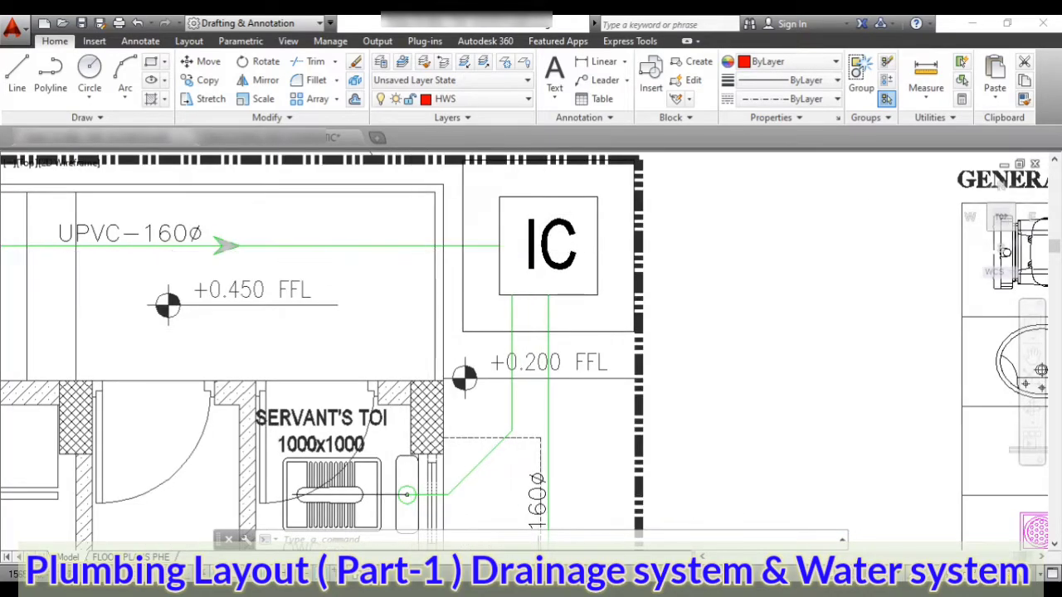
pyautogui.scroll(-4, 362, 246)
pyautogui.scroll(2, 496, 519)
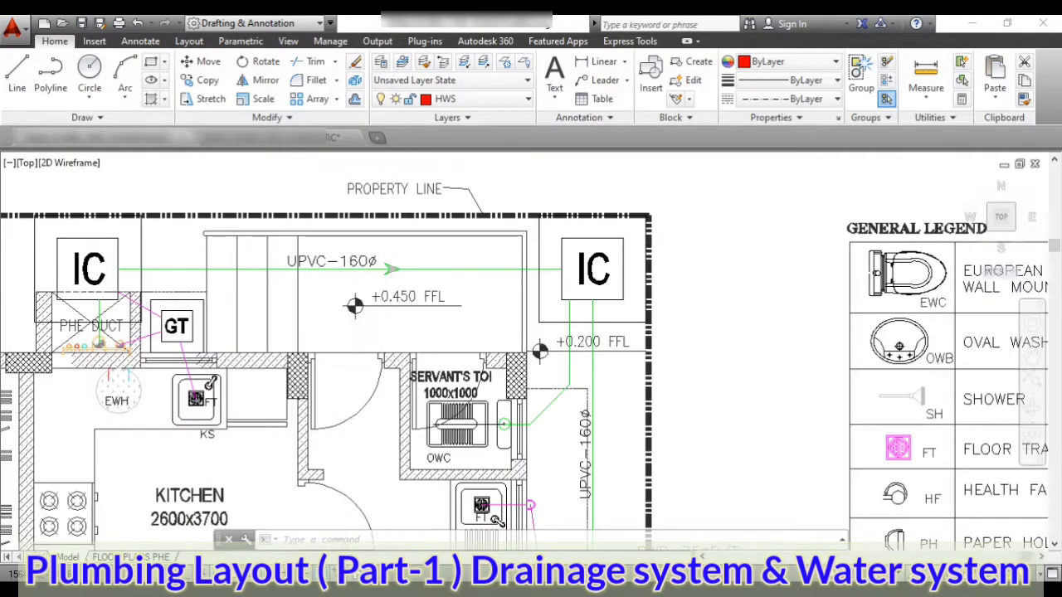
pyautogui.scroll(-3, 496, 518)
pyautogui.scroll(3, 242, 410)
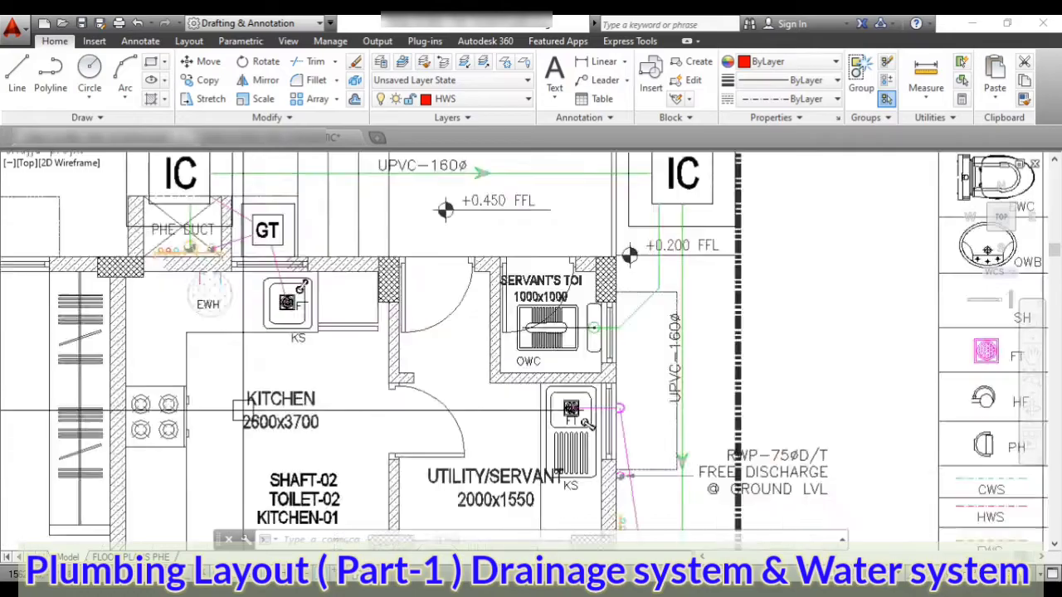
# Examine the kitchen sink, its floor trap, and the waste pipe running to the gully trap beside the PHE duct.
pyautogui.scroll(2, 242, 409)
pyautogui.scroll(-2, 256, 481)
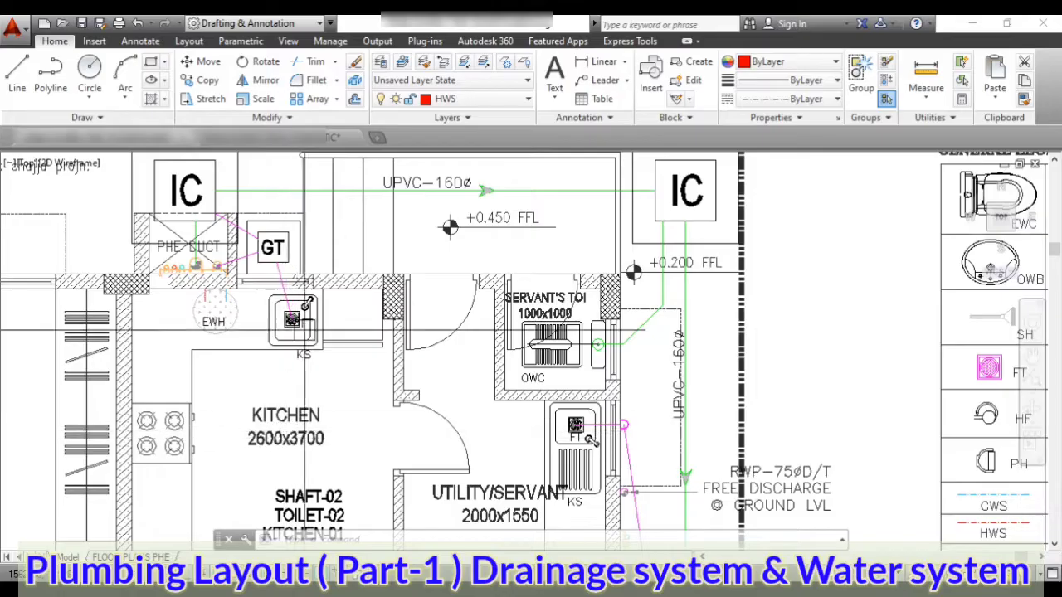
pyautogui.scroll(-2, 305, 330)
pyautogui.scroll(-2, 305, 331)
pyautogui.scroll(5, 327, 359)
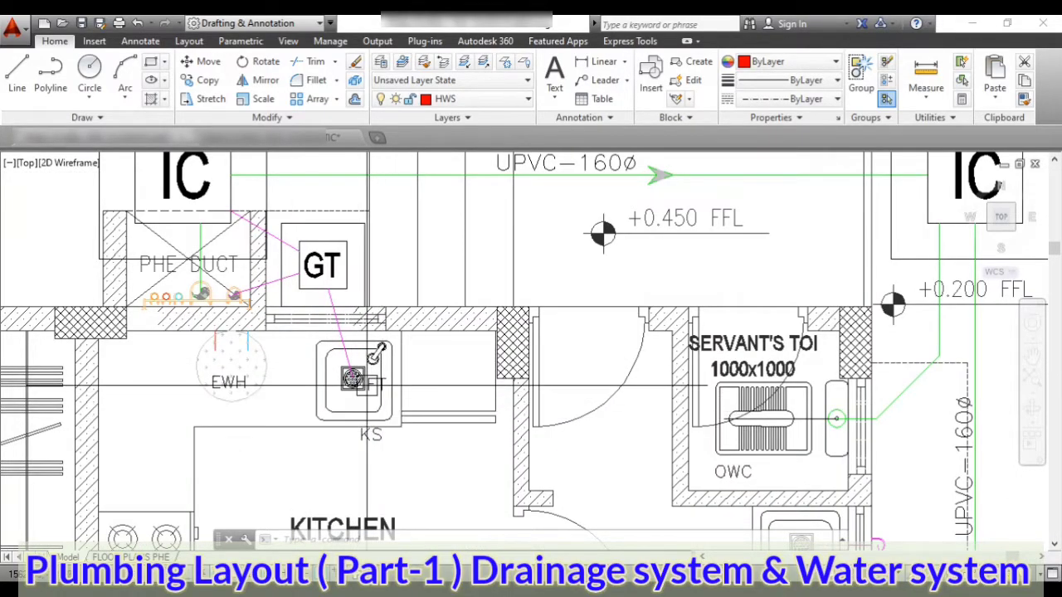
pyautogui.scroll(4, 367, 385)
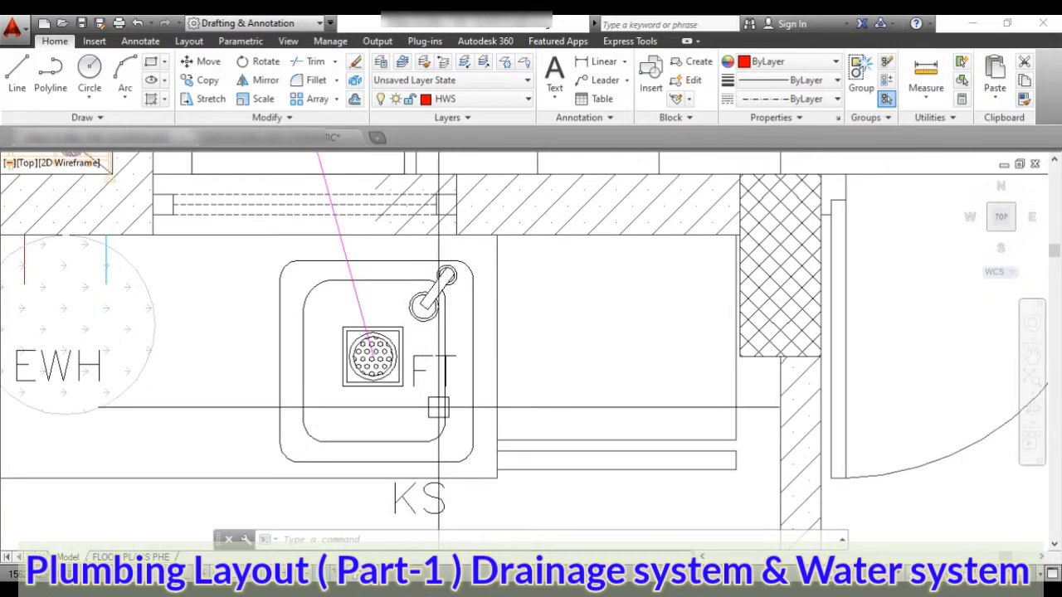
pyautogui.scroll(-3, 415, 386)
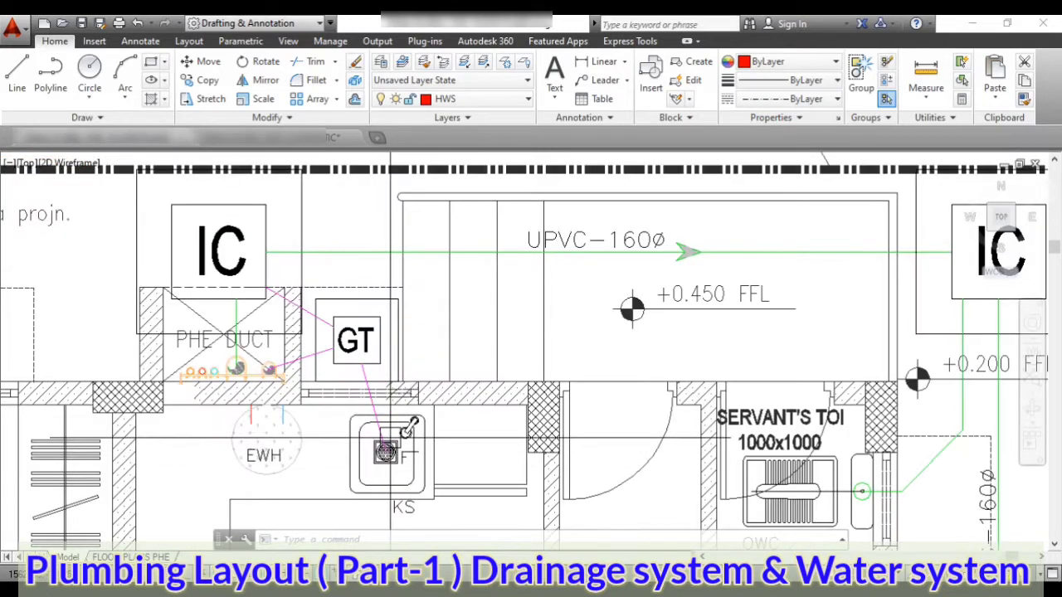
pyautogui.scroll(3, 391, 438)
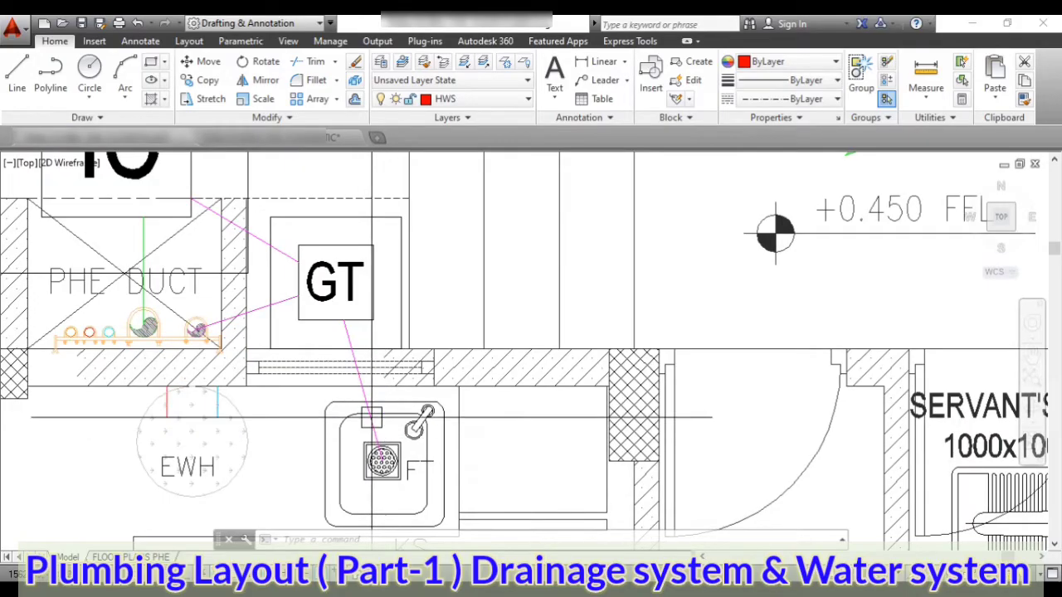
pyautogui.scroll(-2, 374, 444)
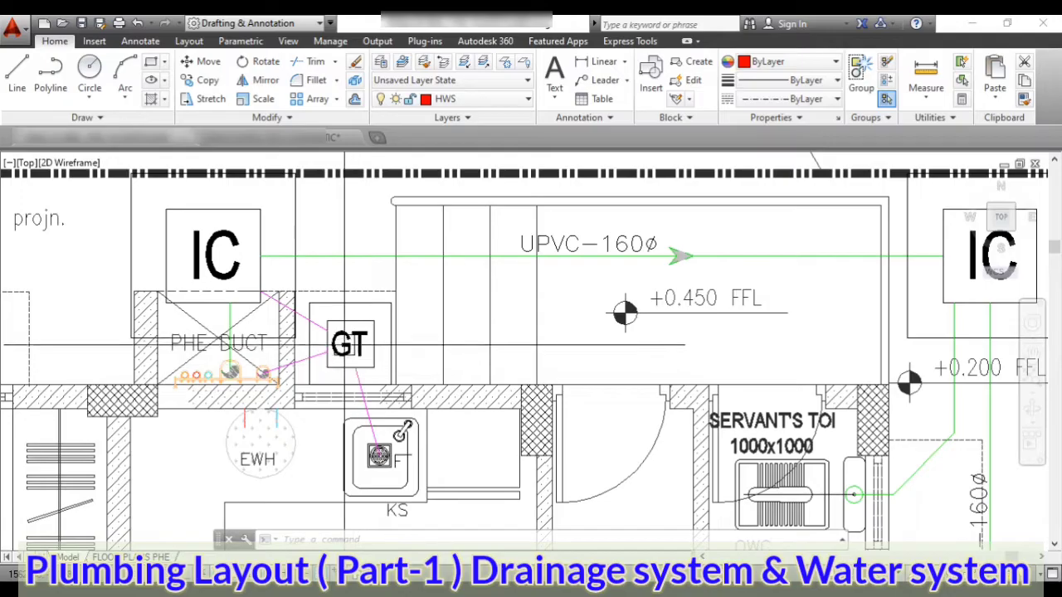
# Highlight the waste pipe between the kitchen gully trap and the inspection chamber, then clear the selection.
pyautogui.scroll(4, 318, 317)
pyautogui.click(373, 363)
pyautogui.scroll(-4, 365, 390)
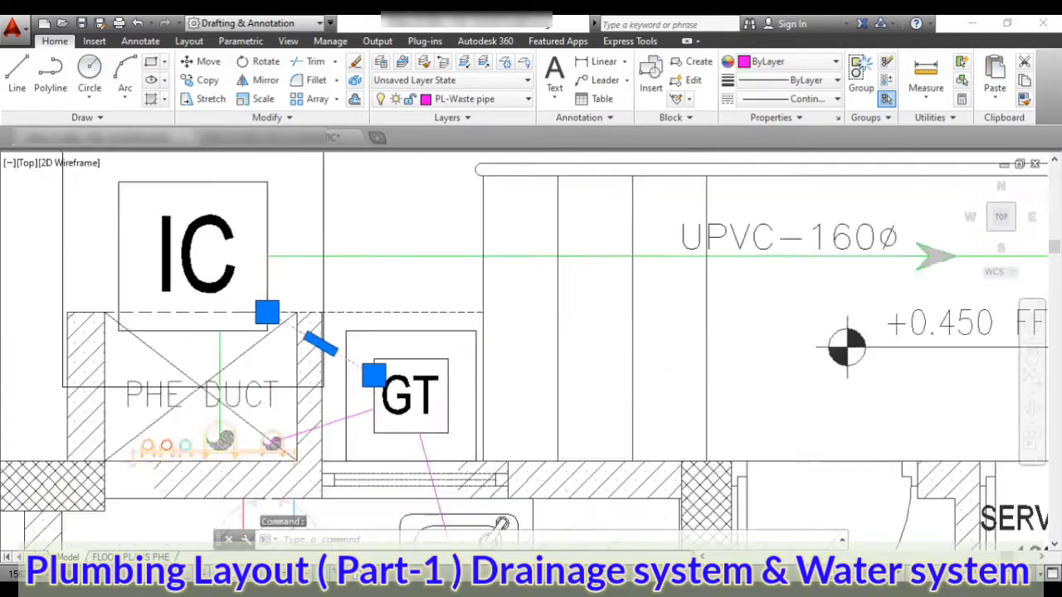
pyautogui.press('Escape')
pyautogui.press('Escape')
pyautogui.press('Escape')
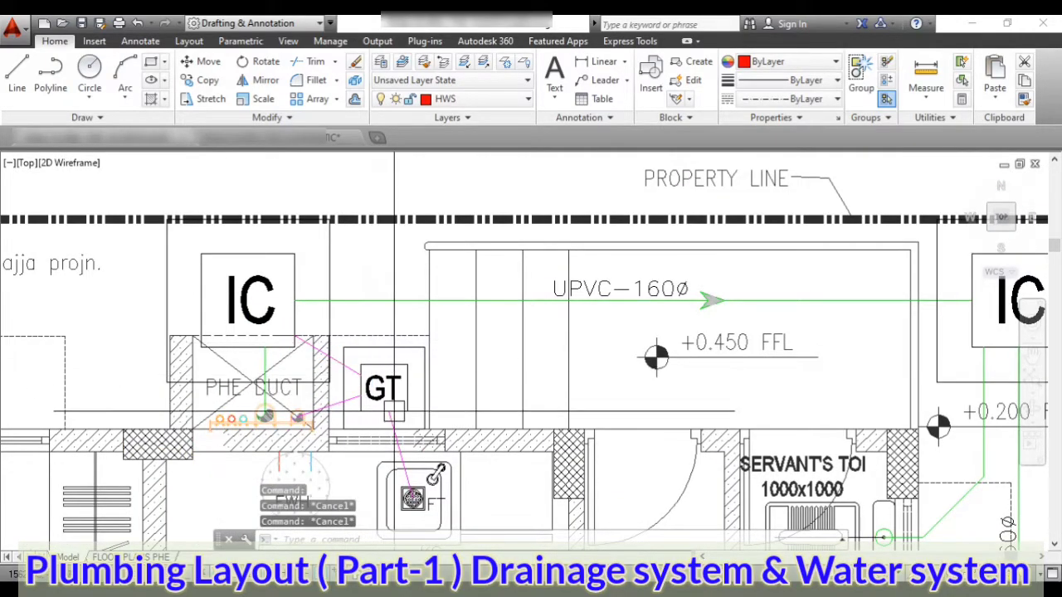
# Highlight the waste pipe from the PHE duct's waste down take pipe to the gully trap, then clear the selection.
pyautogui.scroll(4, 319, 415)
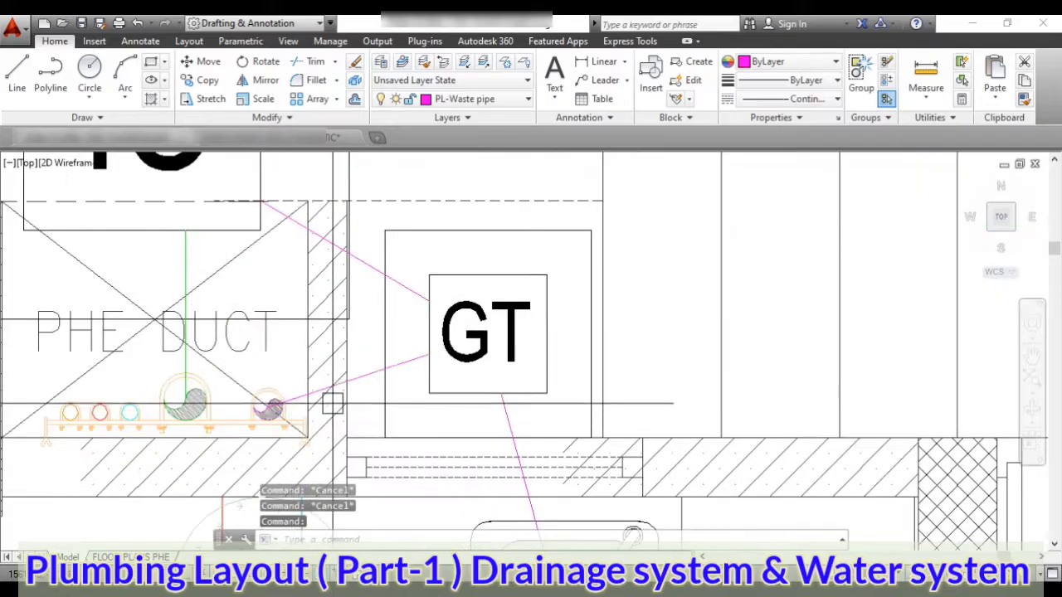
pyautogui.click(268, 407)
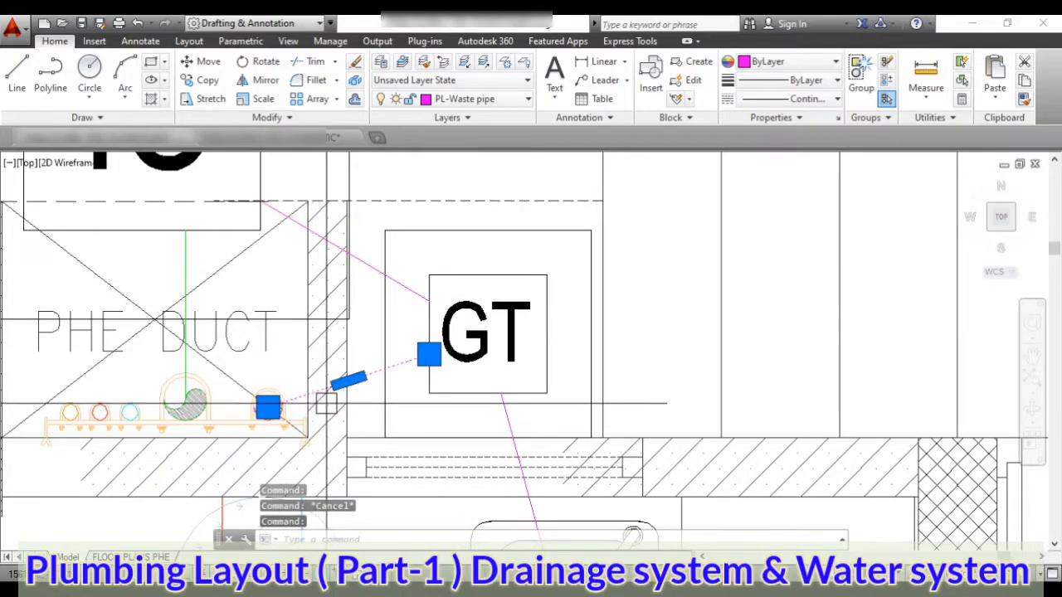
pyautogui.press('Escape')
pyautogui.press('Escape')
pyautogui.scroll(-2, 426, 340)
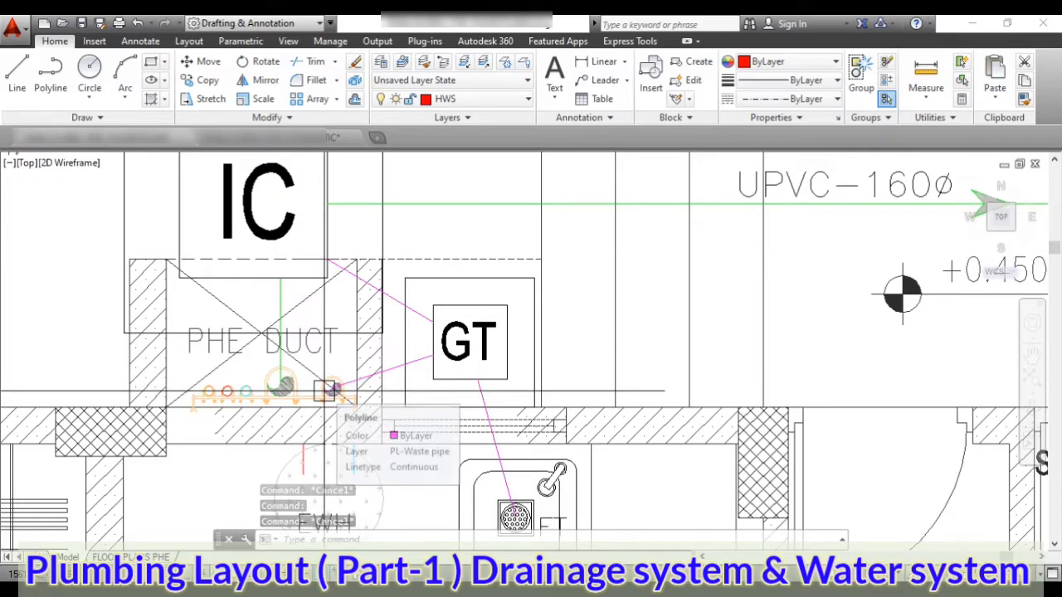
# Inspect the soil and waste down take pipes in the PHE duct and their links to the inspection chamber and gully trap.
pyautogui.scroll(-1, 338, 413)
pyautogui.scroll(1, 347, 398)
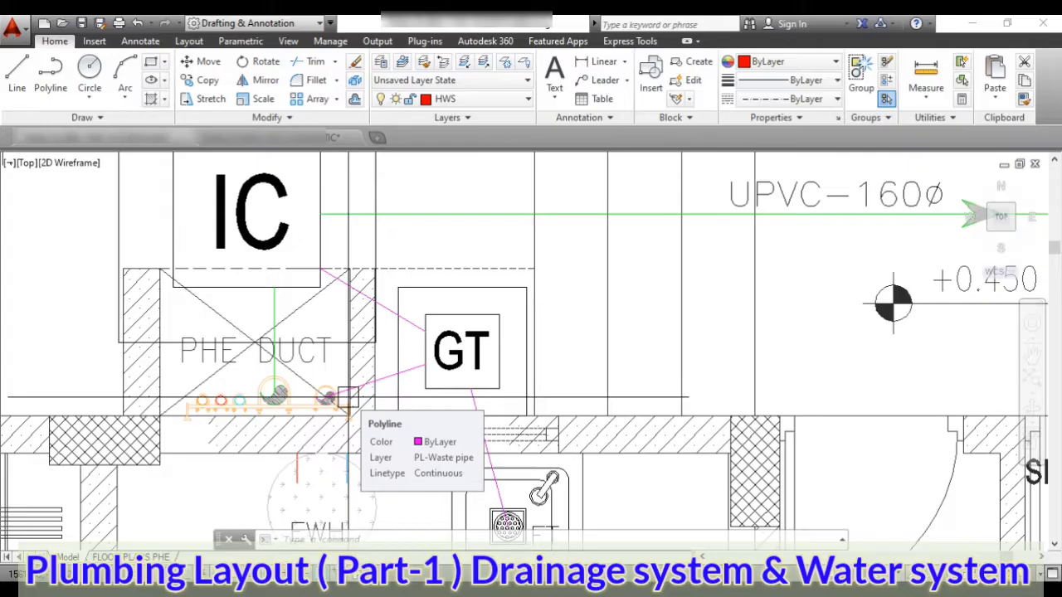
pyautogui.moveTo(347, 398); pyautogui.dragTo(388, 405, button='middle')
pyautogui.scroll(-2, 390, 390)
pyautogui.scroll(4, 395, 384)
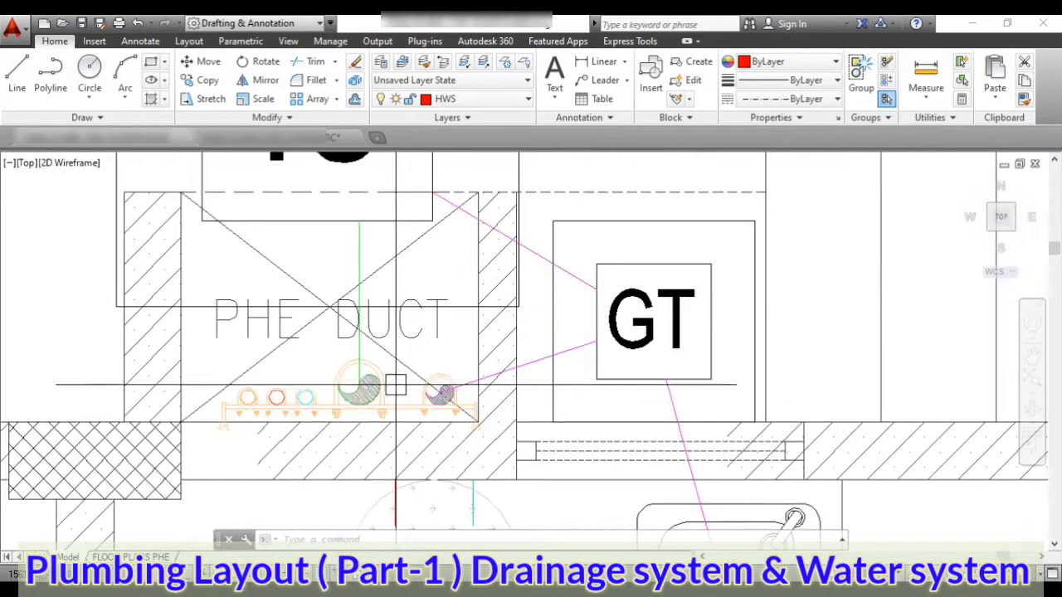
pyautogui.scroll(-2, 356, 383)
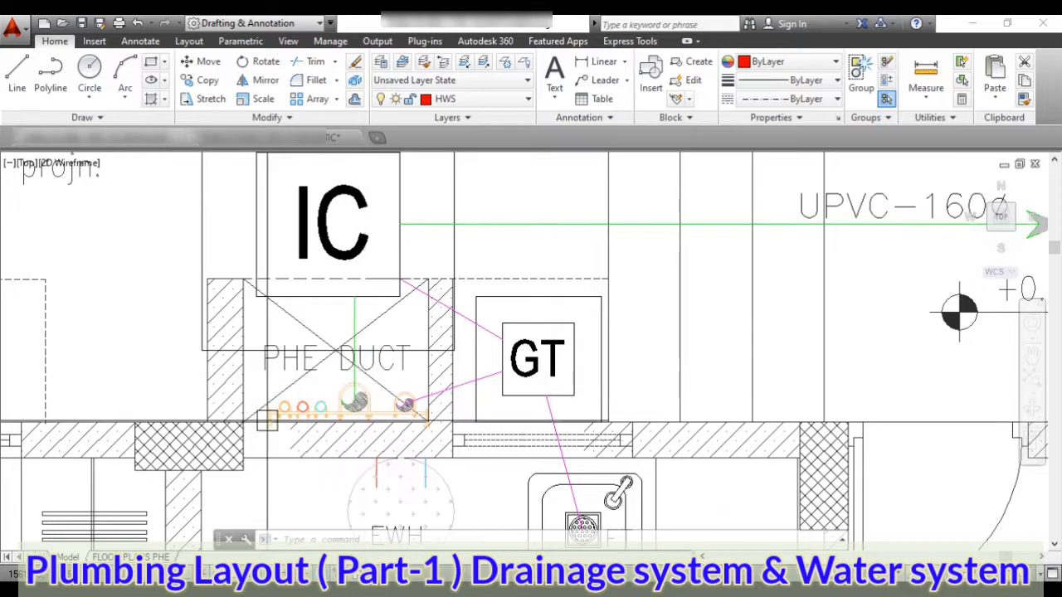
# Follow the UPVC-160ø pipe from the PHE duct's inspection chamber to the corner chamber and review the overall drainage plan.
pyautogui.scroll(-3, 265, 423)
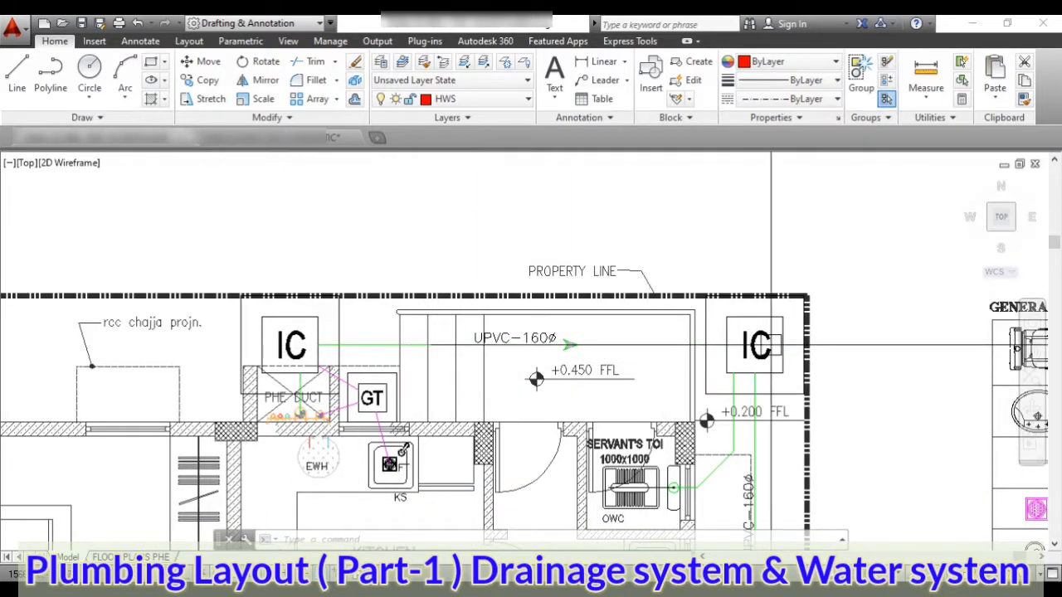
pyautogui.scroll(-4, 772, 344)
pyautogui.scroll(2, 581, 249)
pyautogui.scroll(-2, 498, 216)
pyautogui.scroll(1, 404, 182)
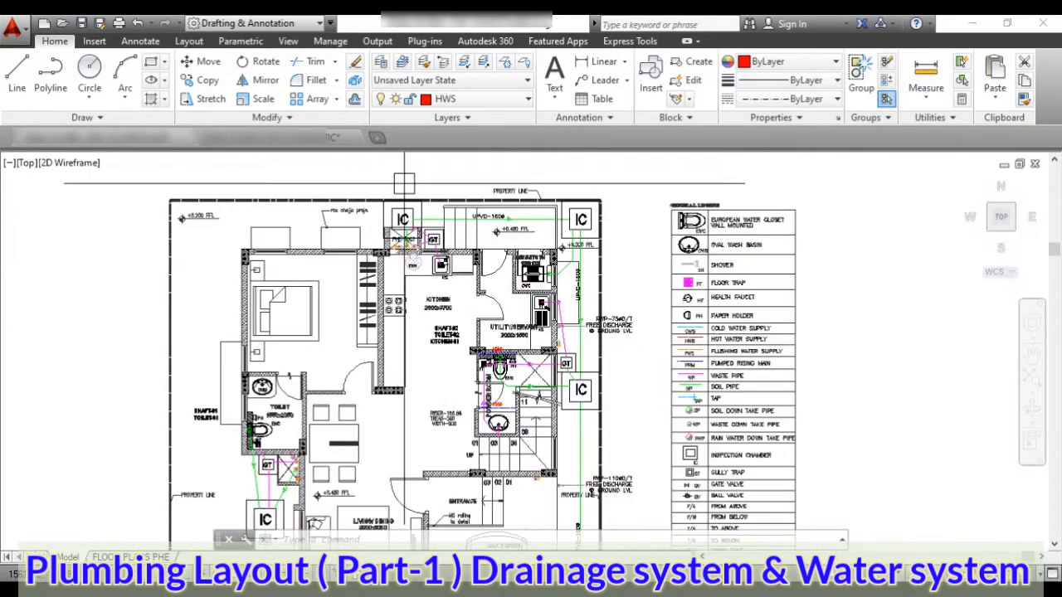
# Review the powder room, utility and kitchen drainage connections, then the overall ground floor drainage plan.
pyautogui.scroll(4, 539, 407)
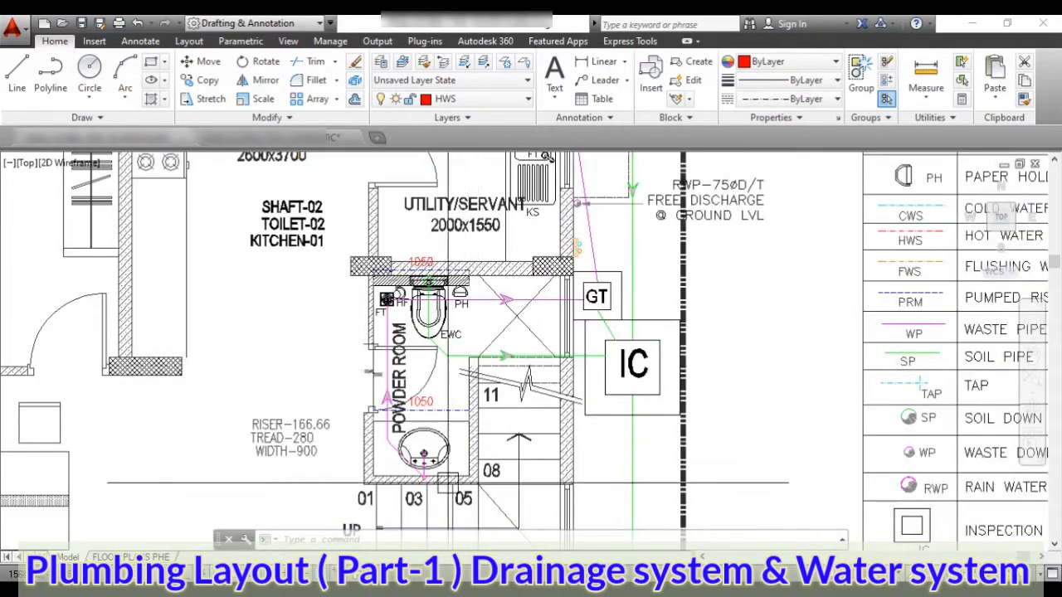
pyautogui.scroll(-3, 546, 156)
pyautogui.scroll(3, 464, 249)
pyautogui.moveTo(407, 179); pyautogui.dragTo(504, 297, button='middle')
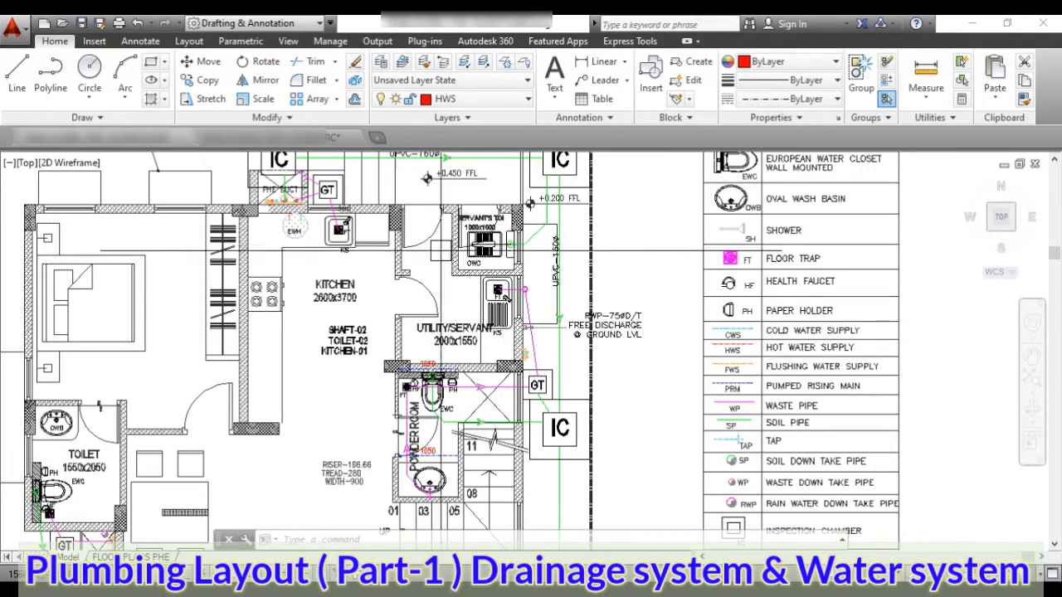
pyautogui.scroll(-2, 437, 216)
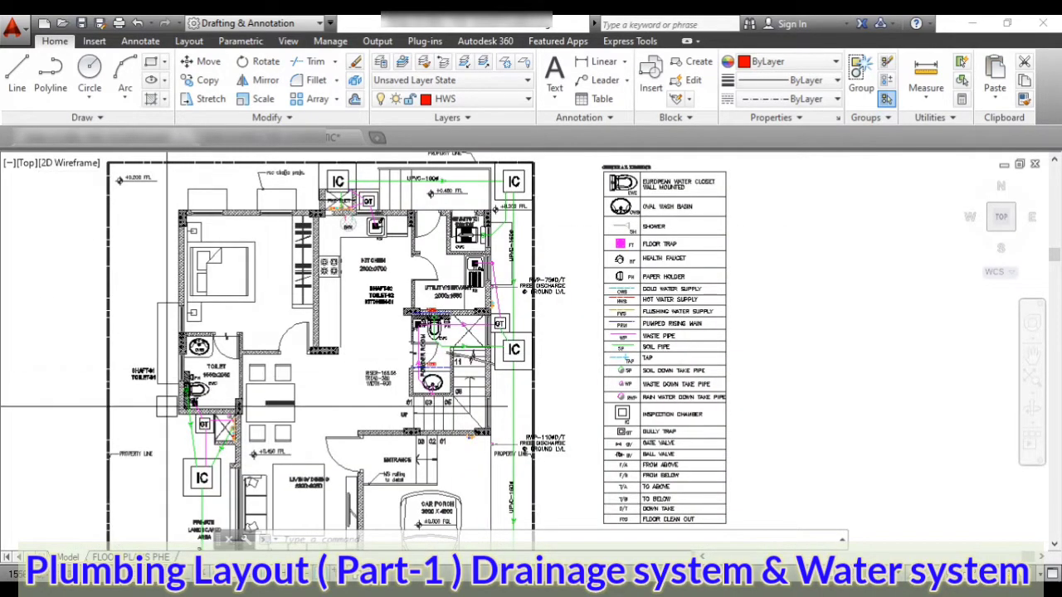
pyautogui.scroll(3, 247, 267)
pyautogui.scroll(-3, 248, 268)
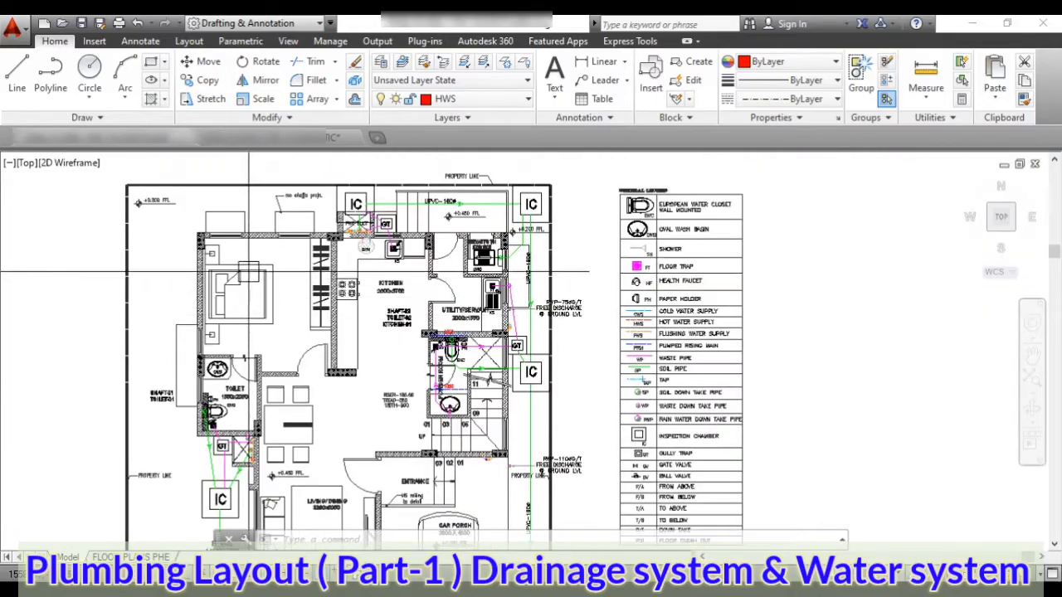
# Examine the 1550x2050 toilet beside the bedroom, including its oval wash basin, water closet, floor trap and nearby gully trap.
pyautogui.scroll(2, 247, 267)
pyautogui.scroll(2, 247, 267)
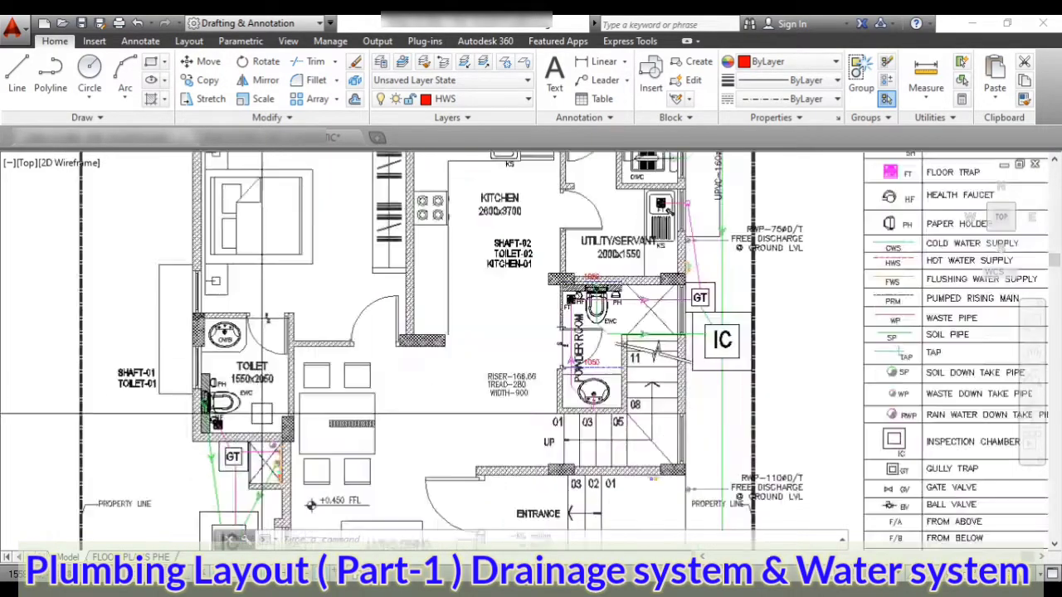
pyautogui.scroll(-4, 248, 268)
pyautogui.scroll(2, 274, 405)
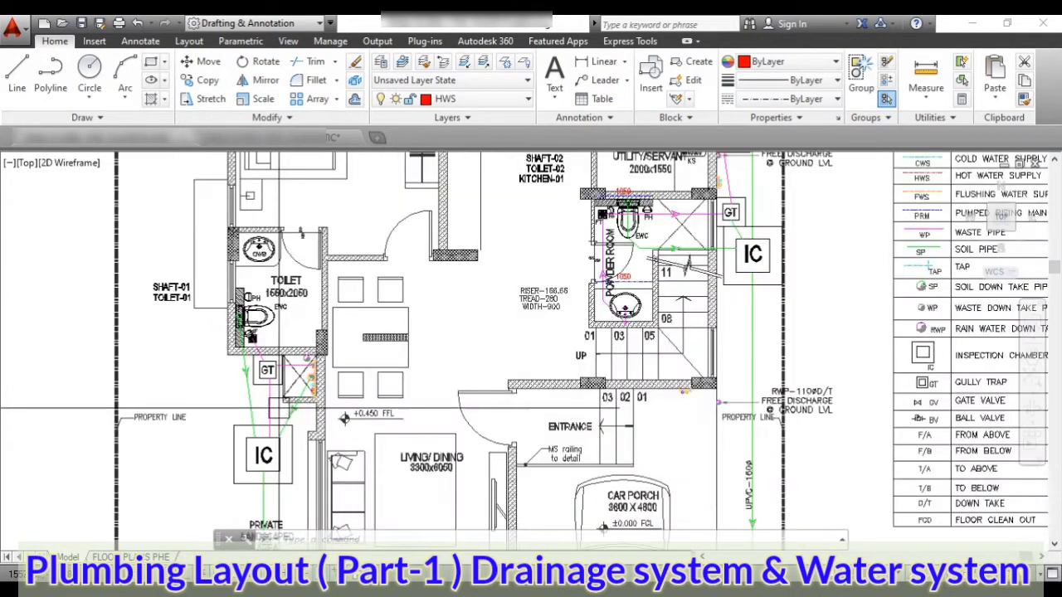
pyautogui.scroll(4, 245, 314)
pyautogui.scroll(-4, 228, 382)
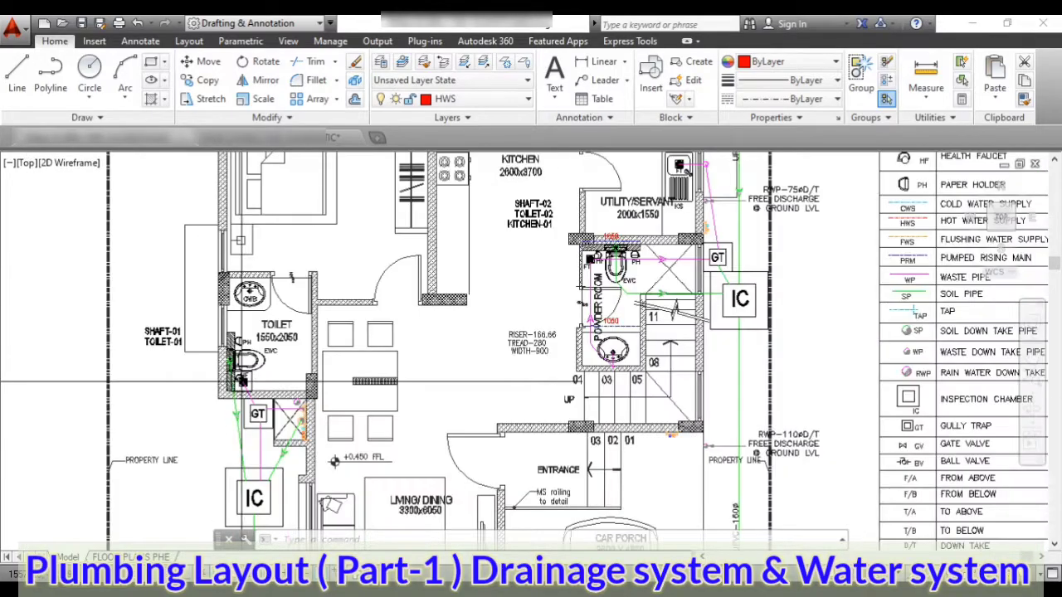
pyautogui.scroll(5, 192, 344)
pyautogui.scroll(-3, 153, 353)
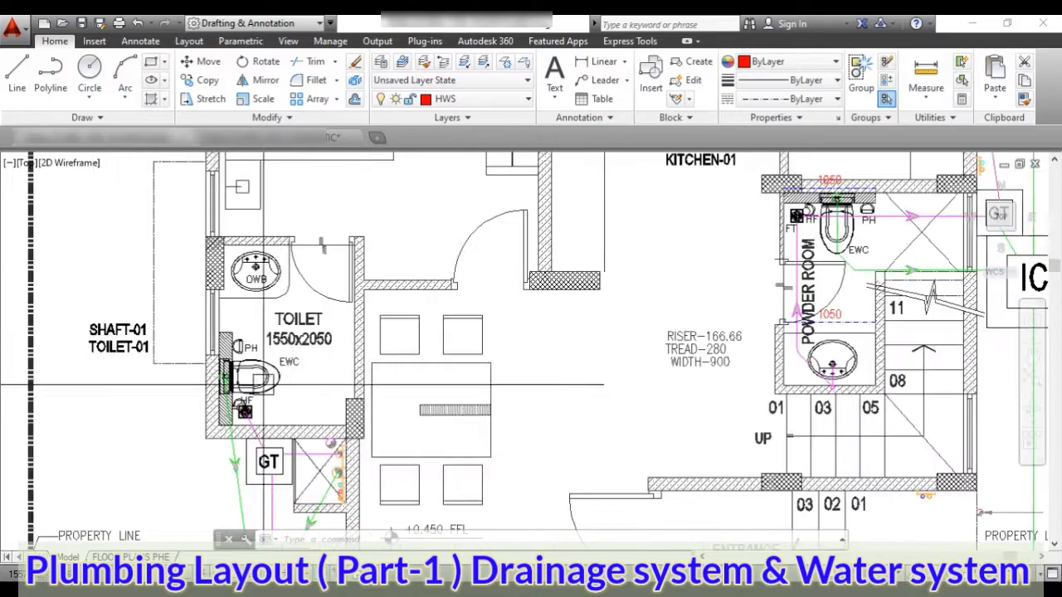
pyautogui.scroll(2, 256, 441)
pyautogui.scroll(-3, 249, 373)
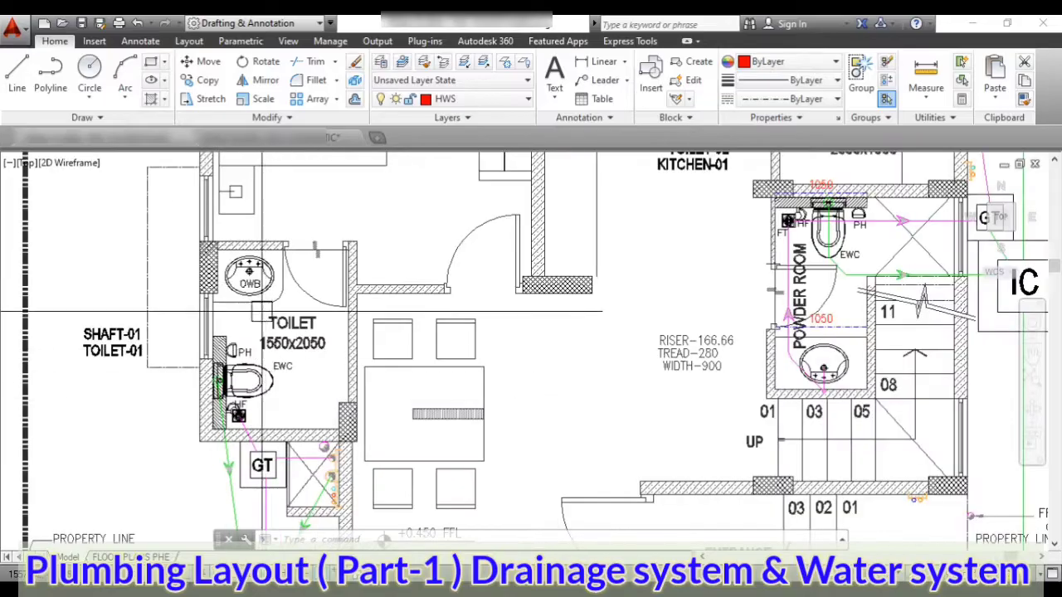
pyautogui.scroll(6, 241, 311)
pyautogui.scroll(-3, 240, 303)
pyautogui.scroll(3, 239, 307)
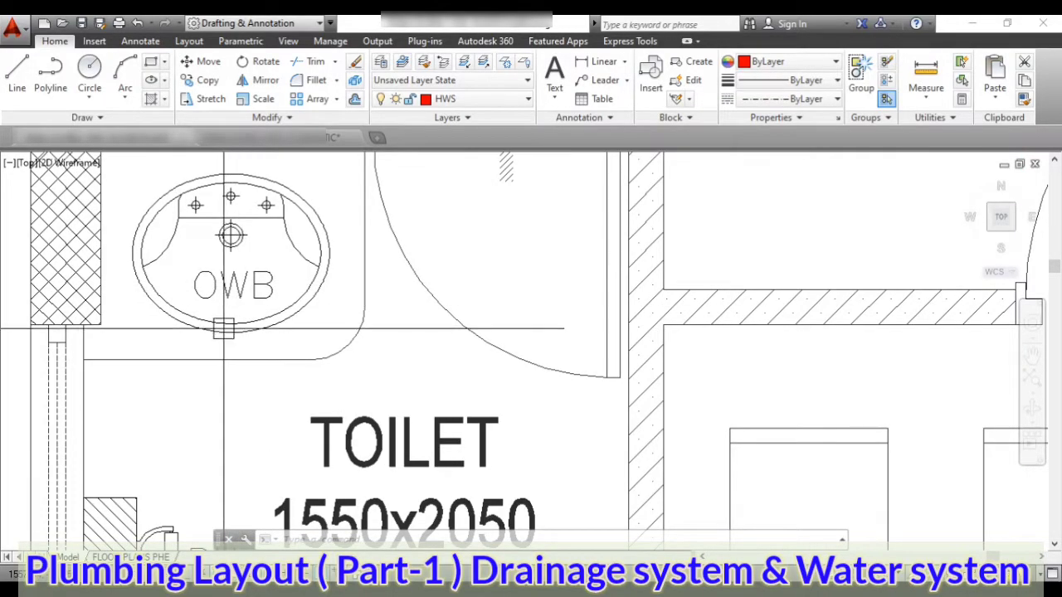
pyautogui.scroll(-2, 223, 330)
pyautogui.scroll(-2, 266, 249)
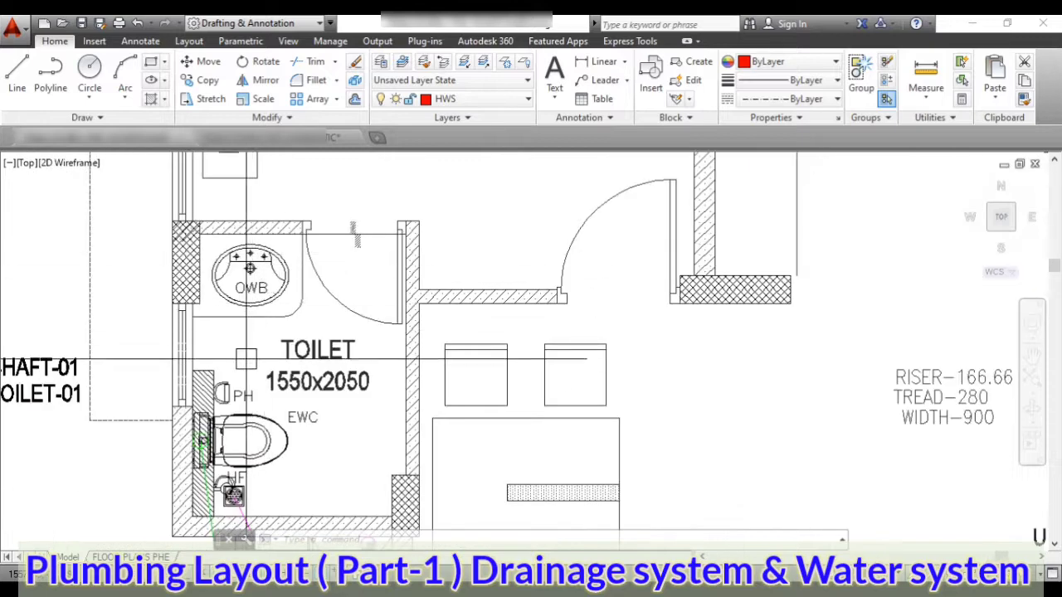
# Draw a polyline from the toilet's oval wash basin outlet to the centre of its floor trap.
pyautogui.scroll(2, 250, 461)
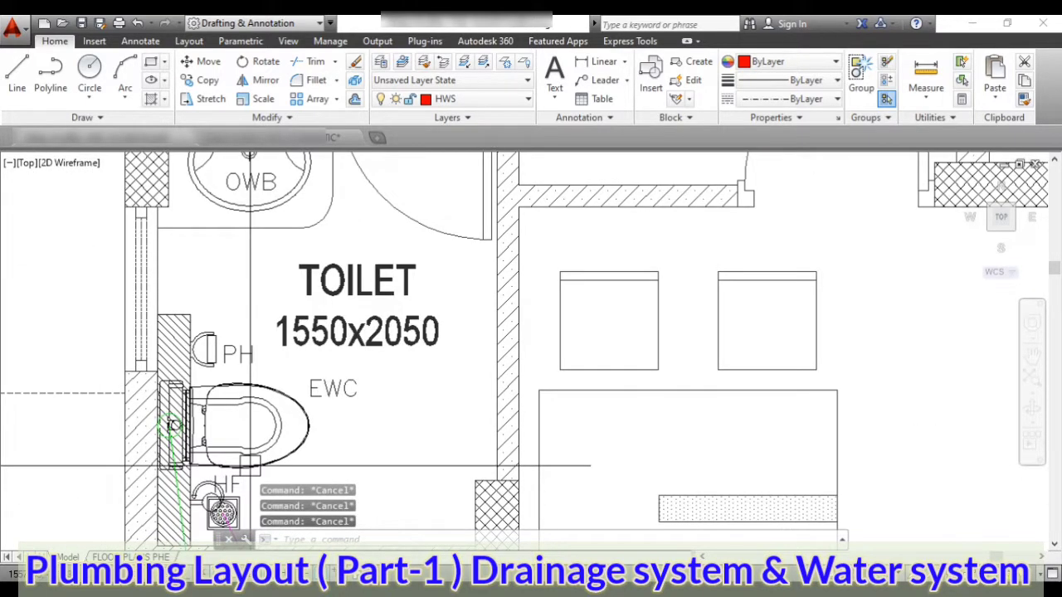
pyautogui.scroll(-2, 286, 384)
pyautogui.scroll(3, 269, 218)
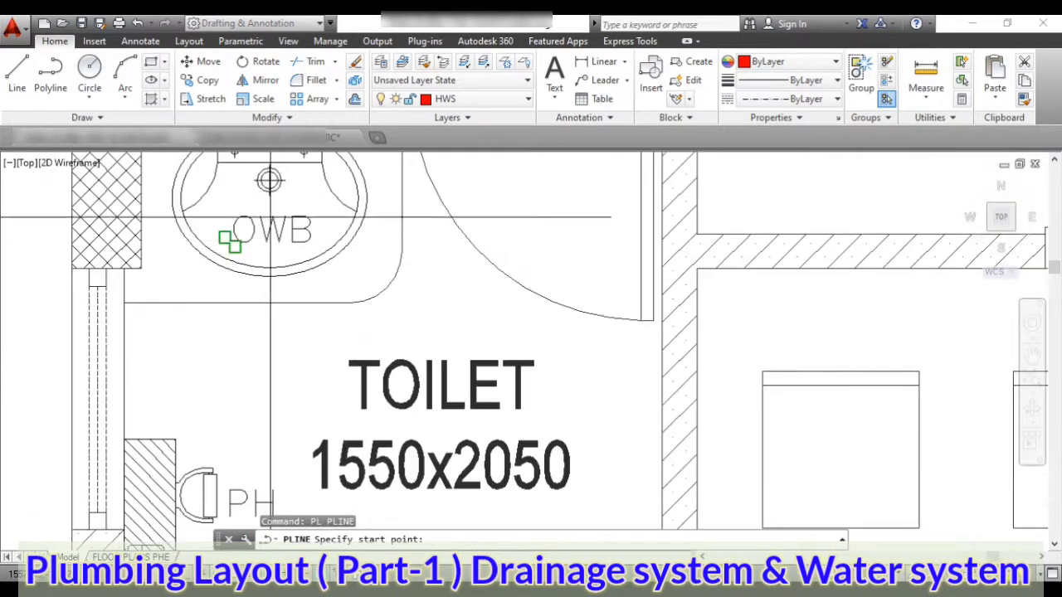
pyautogui.scroll(-1, 270, 196)
pyautogui.click(269, 192)
pyautogui.scroll(5, 270, 196)
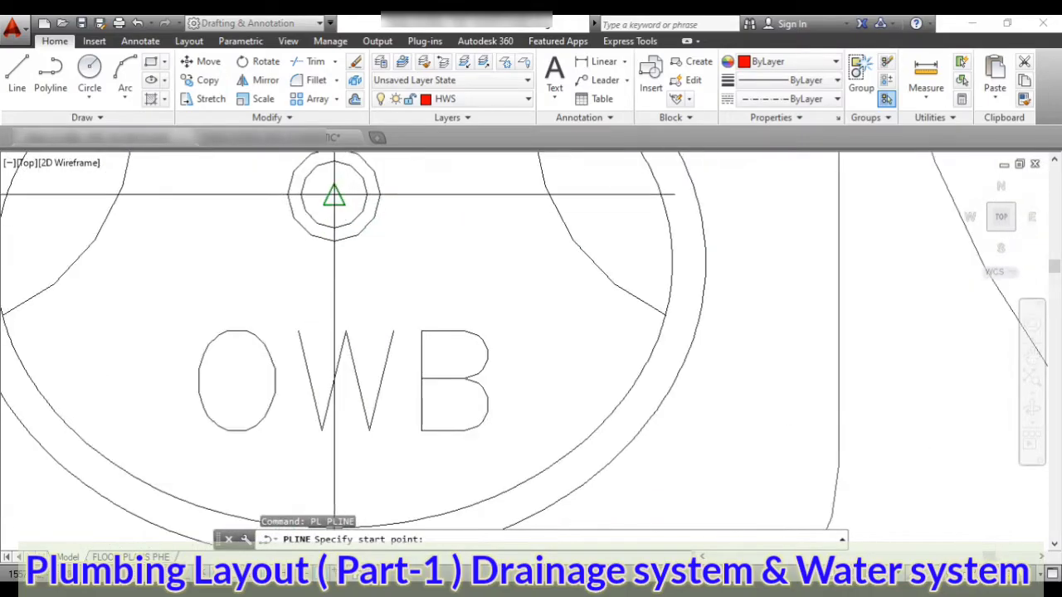
pyautogui.scroll(-3, 340, 199)
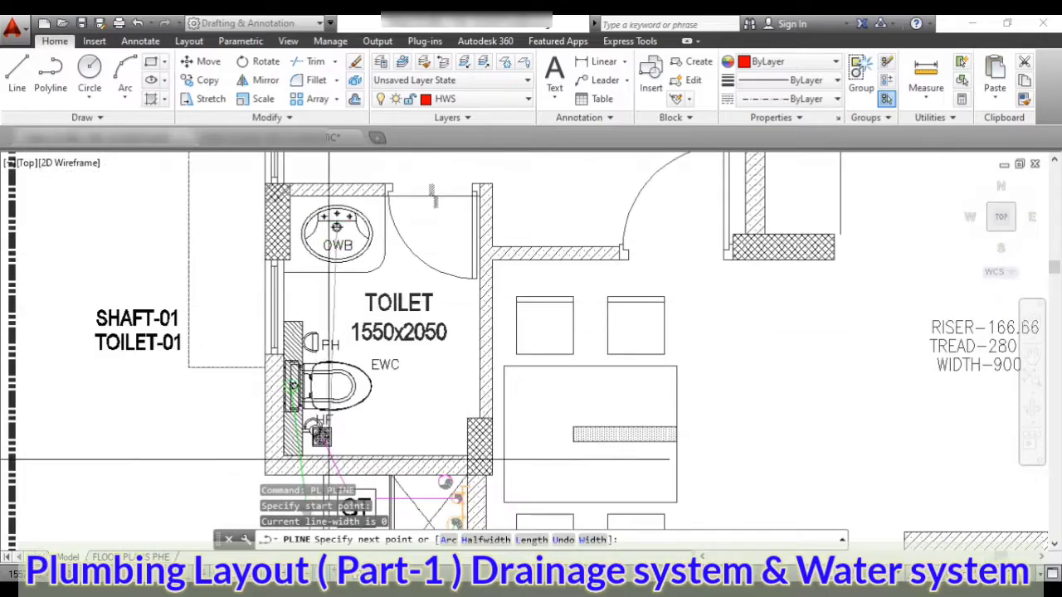
pyautogui.scroll(5, 316, 431)
pyautogui.scroll(4, 246, 334)
pyautogui.press('Escape')
pyautogui.press('Escape')
pyautogui.press('Escape')
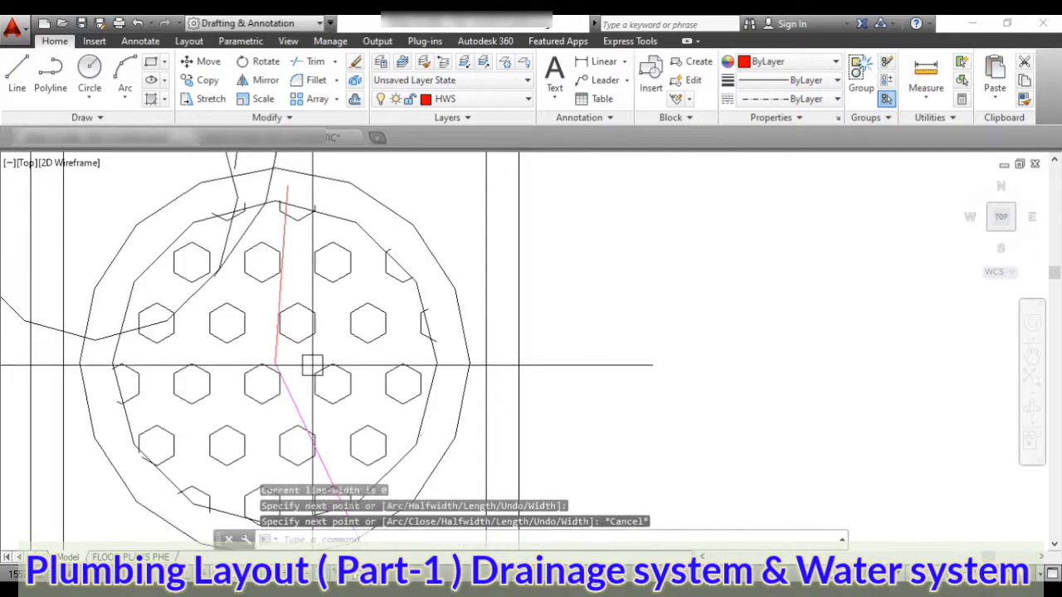
# Match the new basin-to-floor-trap polyline's properties to the existing waste pipe running from the floor trap to the gully trap.
pyautogui.write('MA')
pyautogui.press('Return')
pyautogui.scroll(-5, 313, 365)
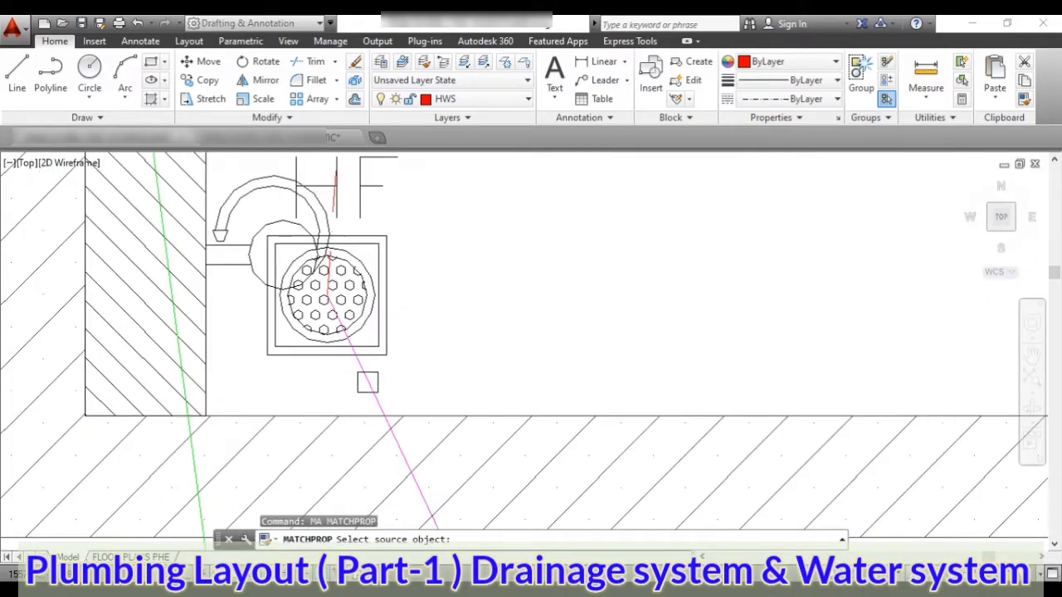
pyautogui.click(363, 384)
pyautogui.scroll(3, 360, 386)
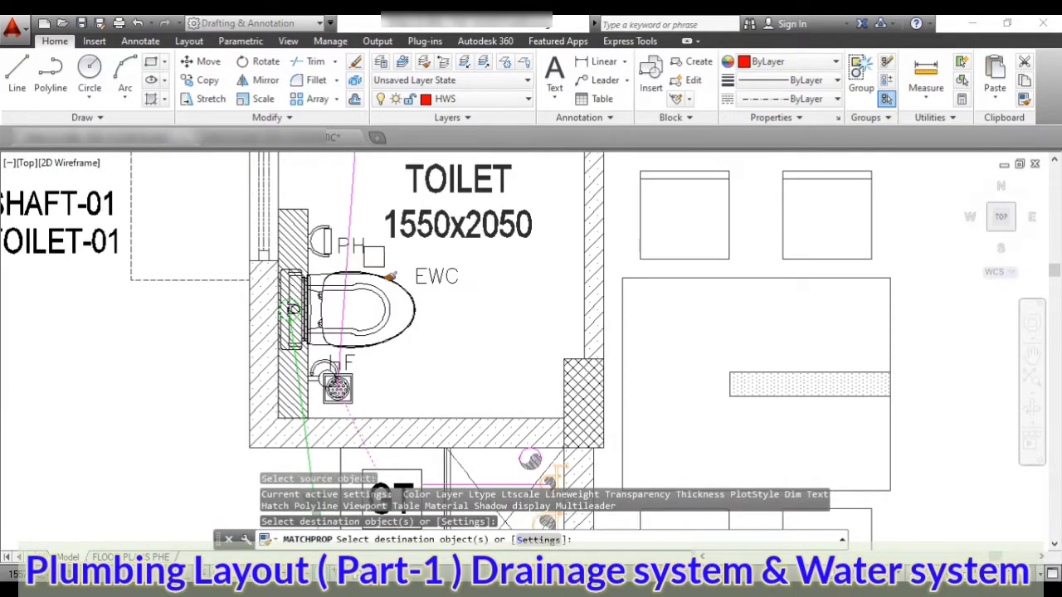
pyautogui.click(355, 203)
pyautogui.scroll(-4, 365, 224)
pyautogui.scroll(3, 379, 240)
pyautogui.press('Escape')
pyautogui.scroll(-3, 380, 240)
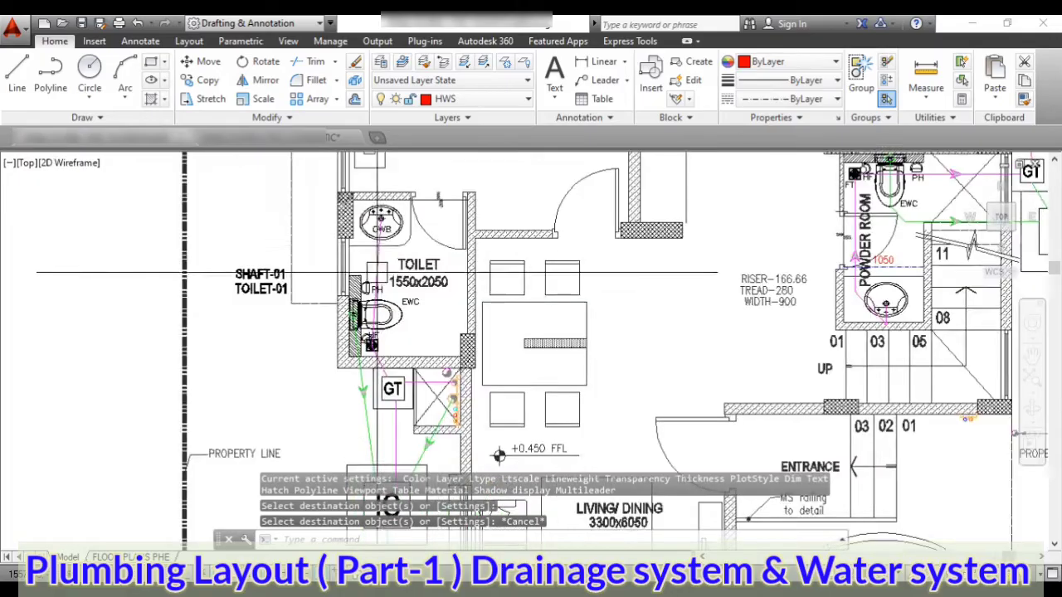
# Follow the toilet's waste pipe from the wash basin through the floor trap to the gully trap.
pyautogui.scroll(3, 377, 240)
pyautogui.scroll(3, 380, 225)
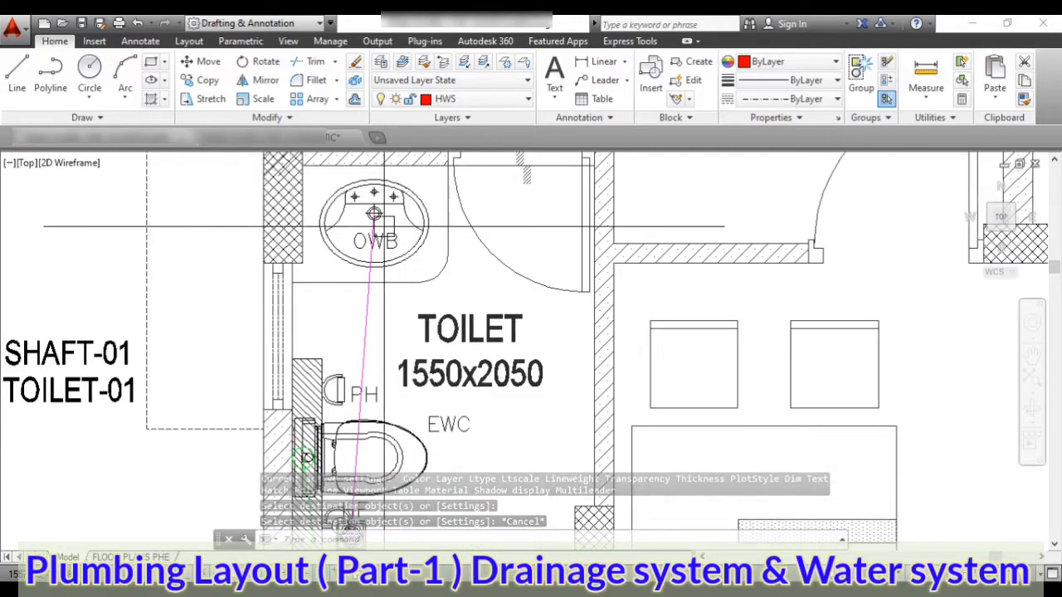
pyautogui.scroll(-3, 386, 229)
pyautogui.scroll(2, 390, 231)
pyautogui.scroll(2, 376, 227)
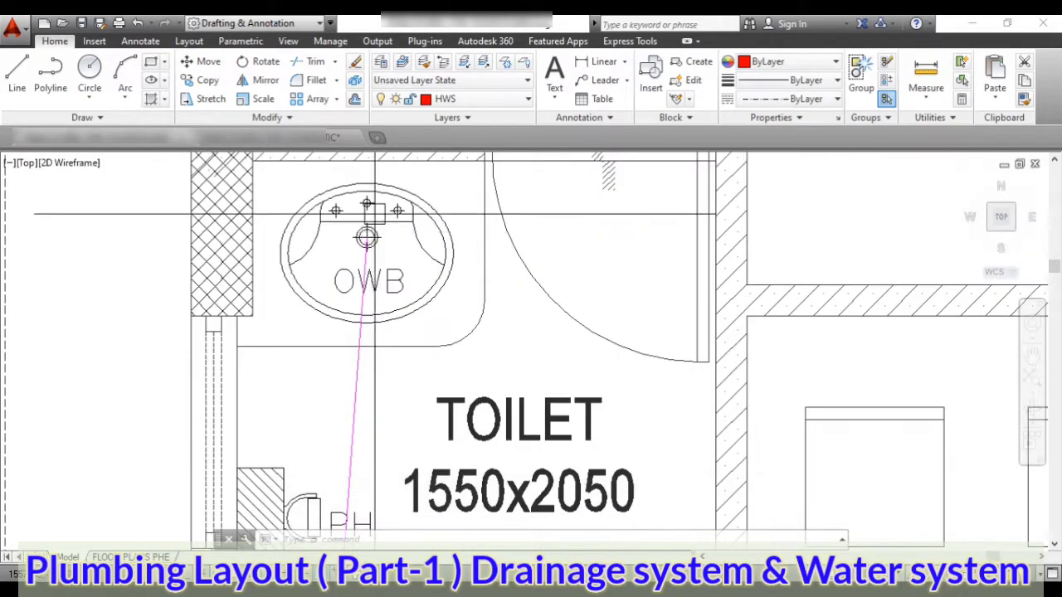
pyautogui.scroll(-2, 375, 214)
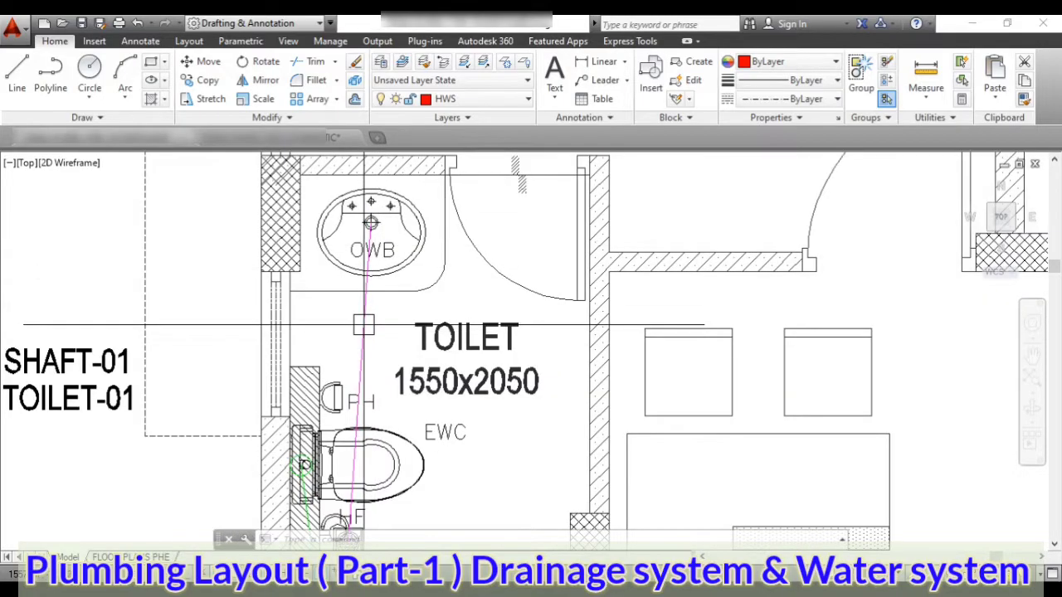
pyautogui.scroll(-1, 365, 336)
pyautogui.scroll(3, 353, 432)
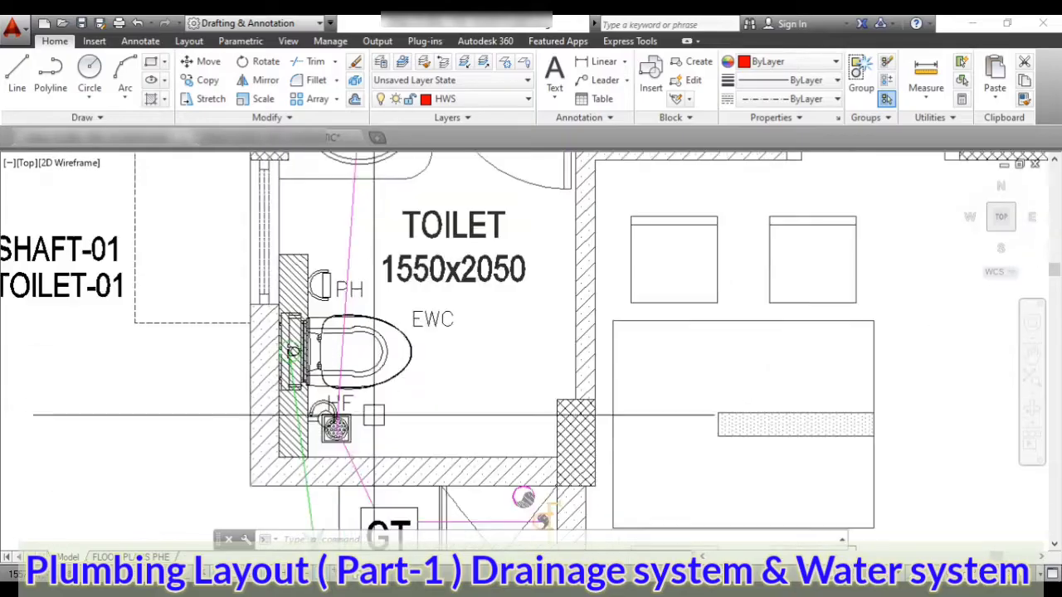
pyautogui.scroll(-3, 338, 382)
pyautogui.scroll(2, 339, 407)
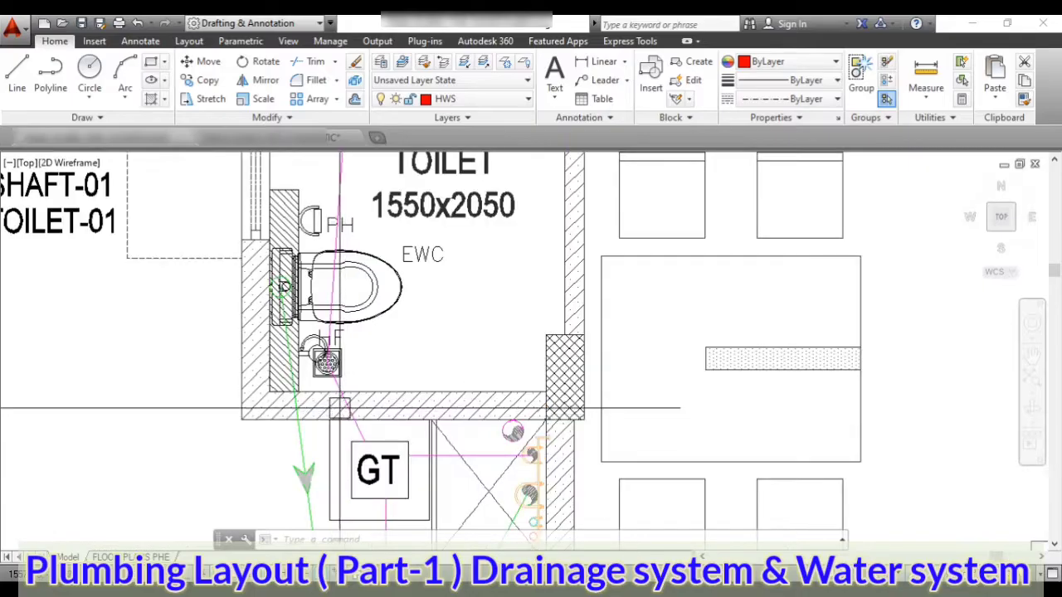
pyautogui.scroll(-2, 335, 396)
pyautogui.scroll(2, 352, 436)
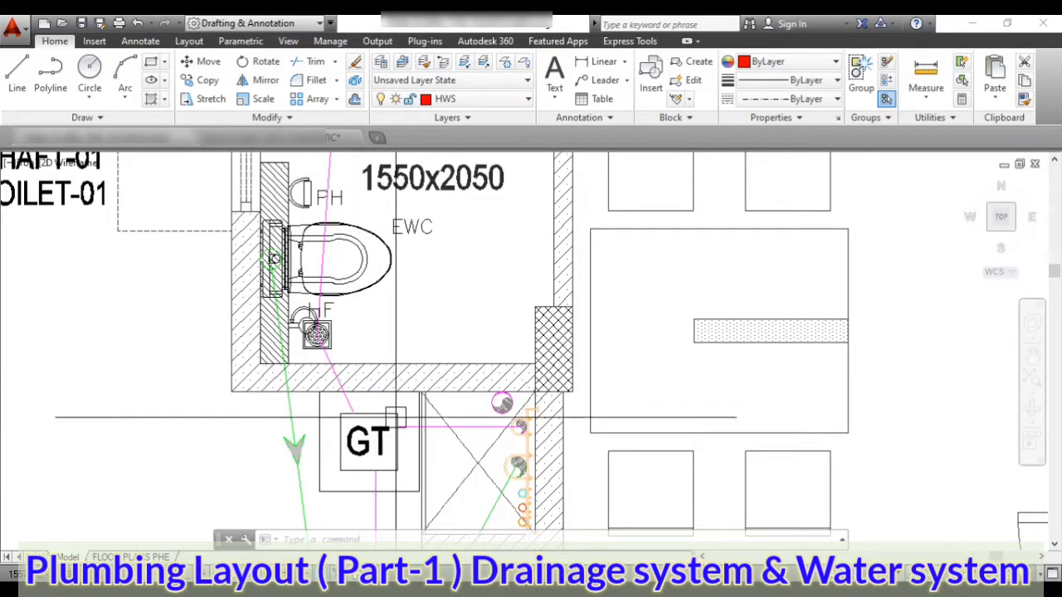
# Follow the soil pipe from the toilet's water closet to the inspection chamber outside.
pyautogui.scroll(2, 274, 273)
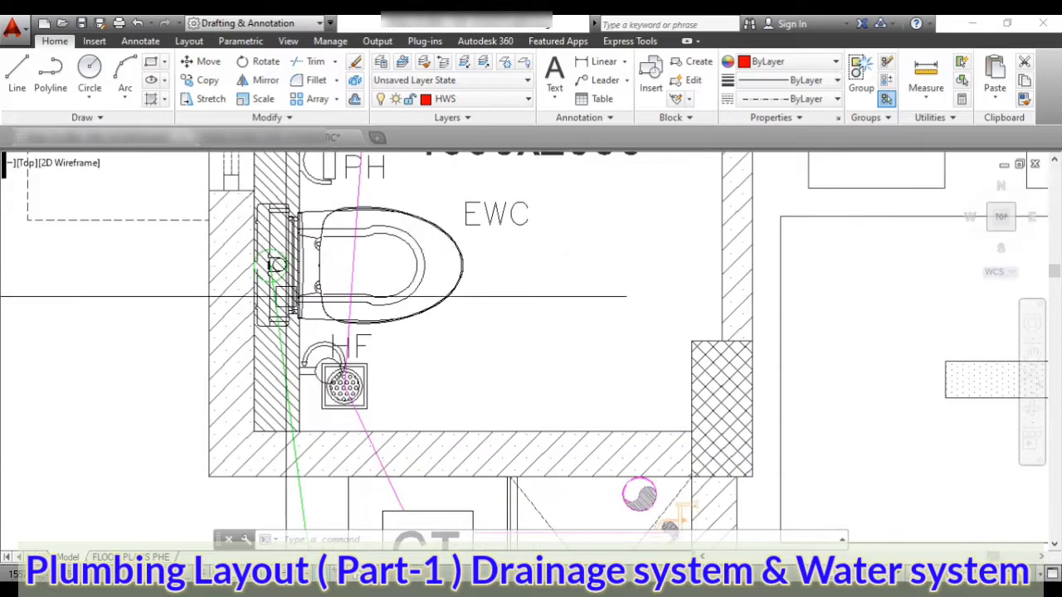
pyautogui.scroll(-2, 274, 272)
pyautogui.scroll(2, 274, 271)
pyautogui.scroll(-3, 324, 303)
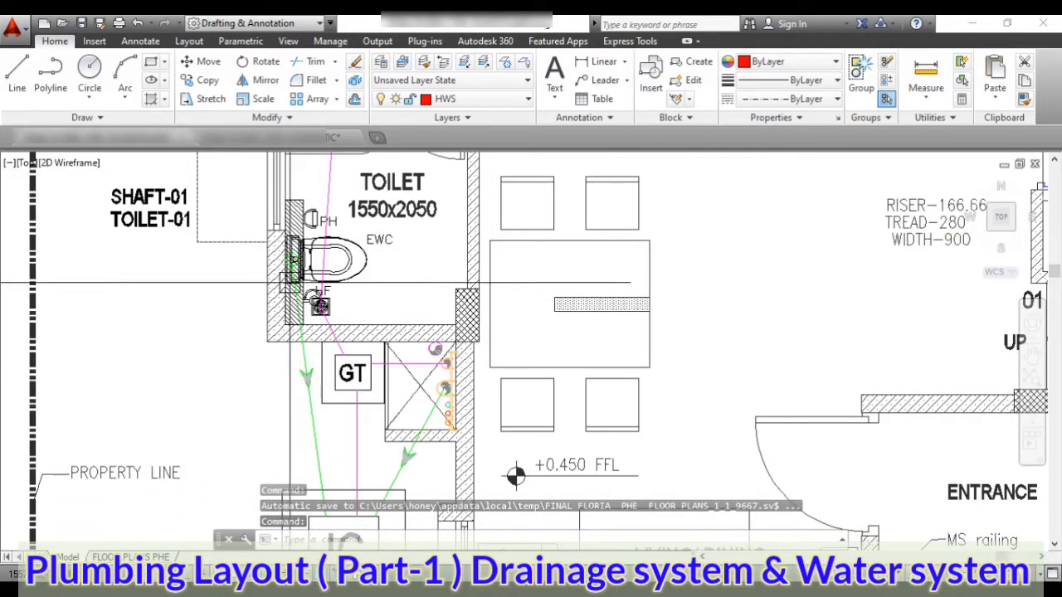
pyautogui.scroll(3, 297, 257)
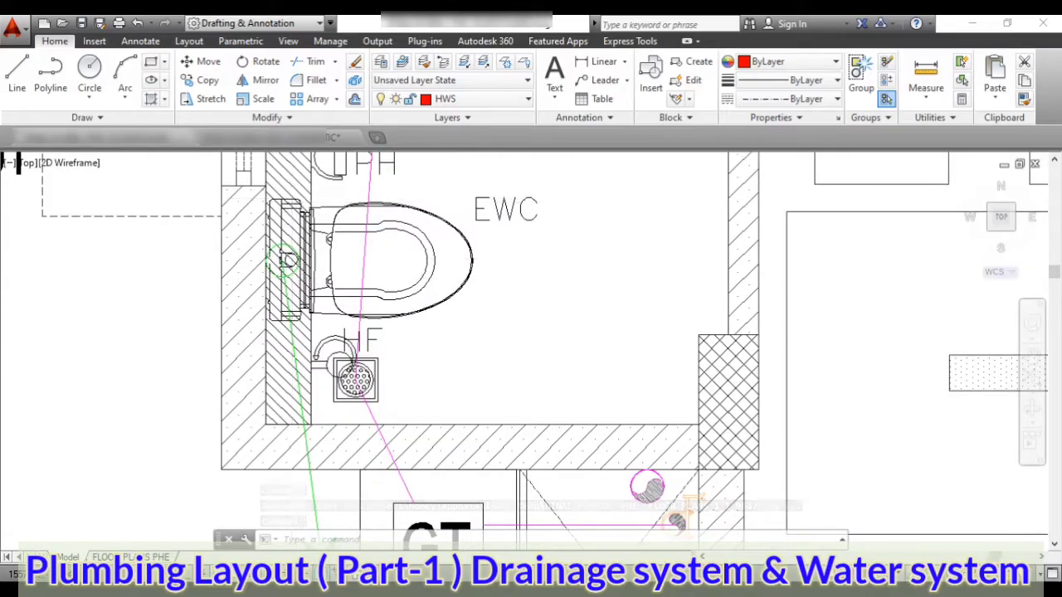
pyautogui.scroll(-3, 297, 260)
pyautogui.scroll(-2, 308, 391)
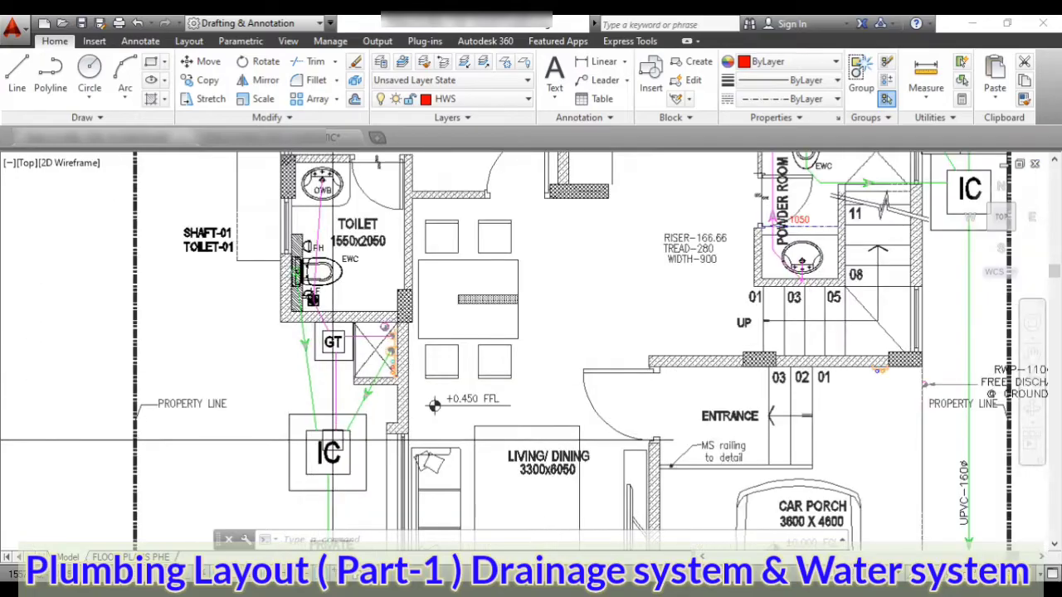
# Highlight the waste and soil pipes leaving the toilet's shaft and follow them to the gully trap and inspection chamber.
pyautogui.scroll(3, 394, 347)
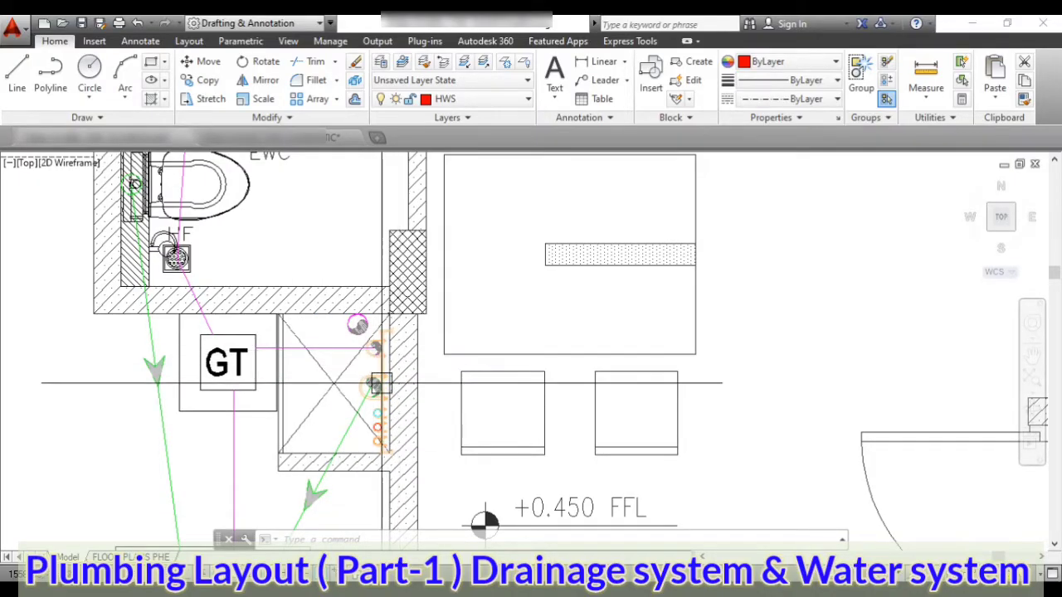
pyautogui.scroll(1, 382, 378)
pyautogui.scroll(-1, 394, 341)
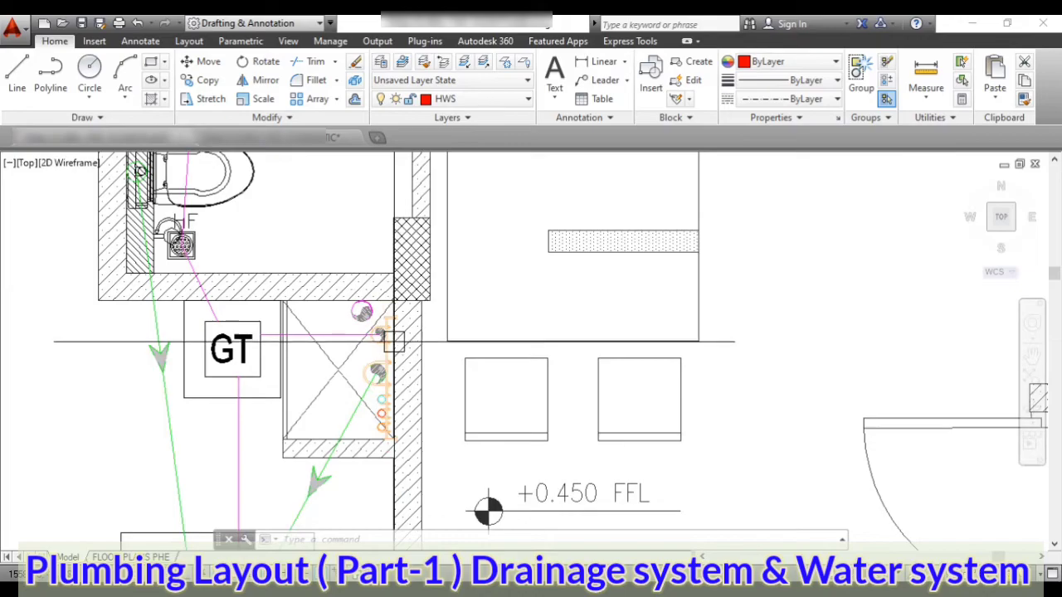
pyautogui.click(340, 335)
pyautogui.press('Escape')
pyautogui.click(347, 421)
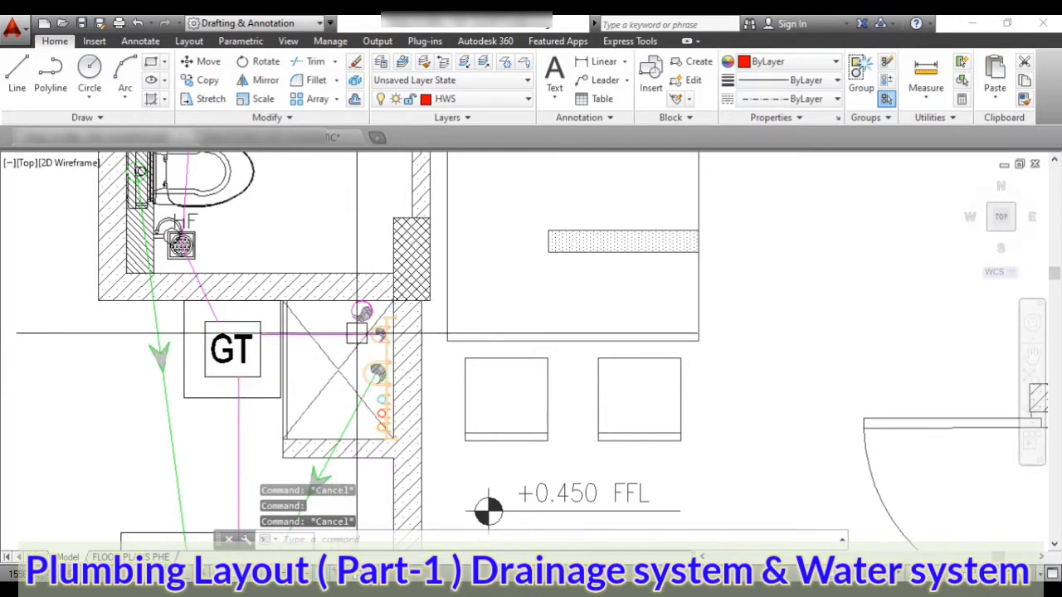
pyautogui.scroll(-2, 362, 392)
pyautogui.scroll(-2, 365, 388)
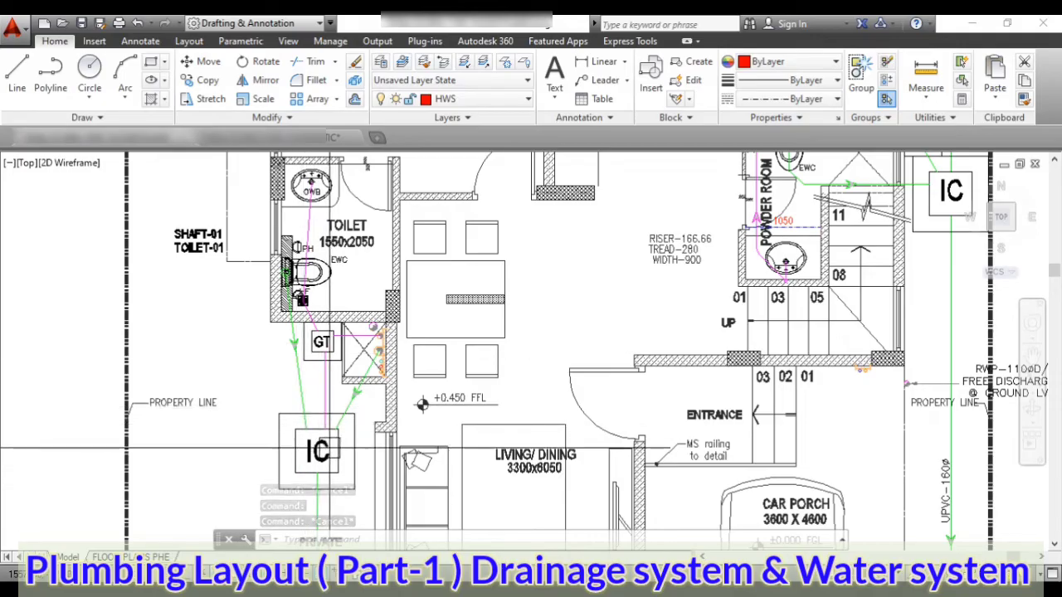
pyautogui.scroll(4, 369, 336)
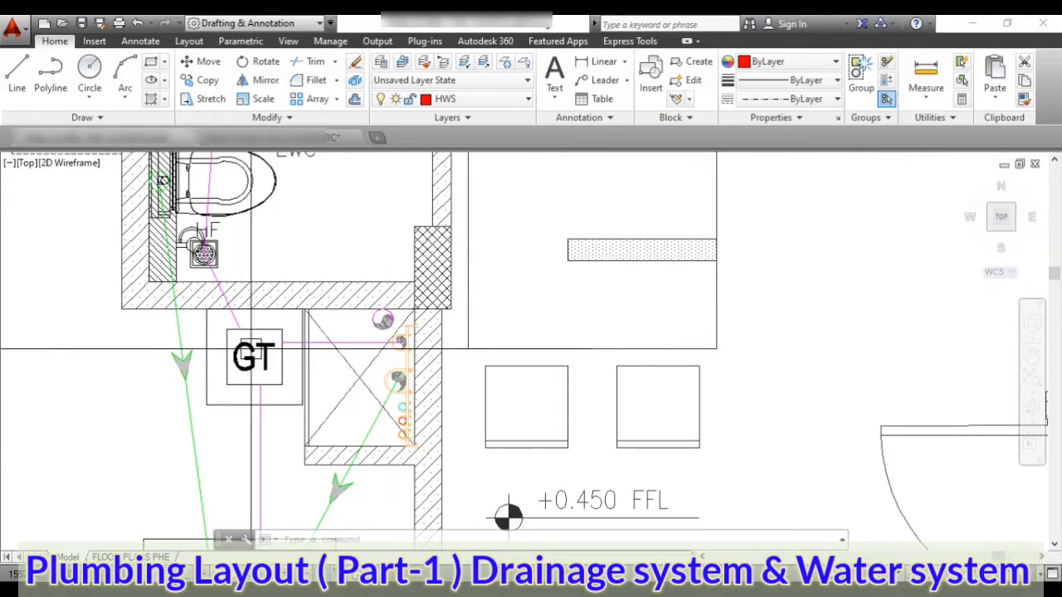
pyautogui.scroll(-3, 251, 348)
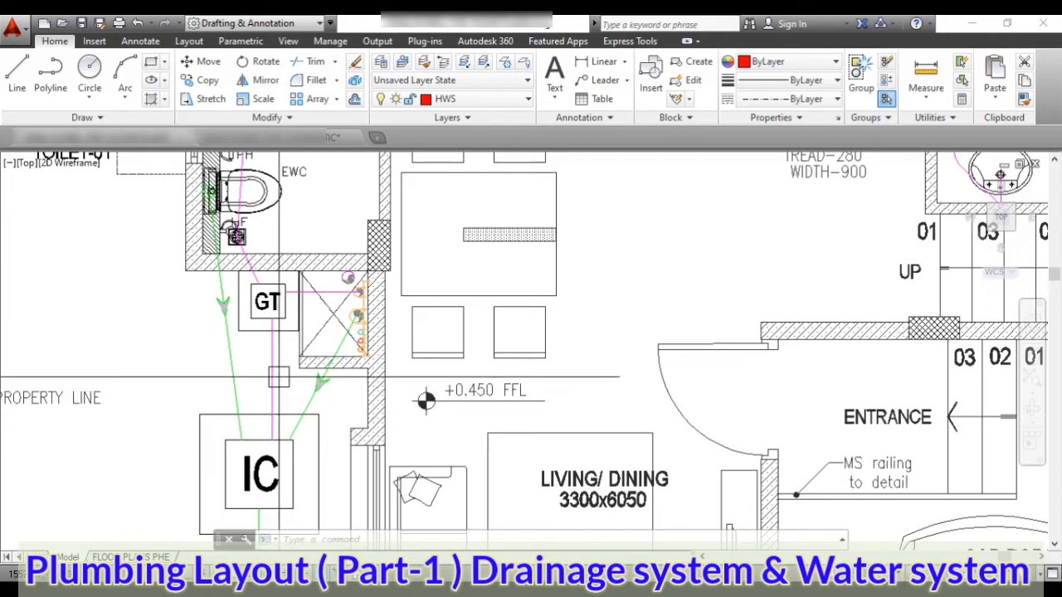
# Follow the UPVC-160ø drain from the toilet-side inspection chamber through the private landscaped area and along the front property line.
pyautogui.scroll(-4, 294, 347)
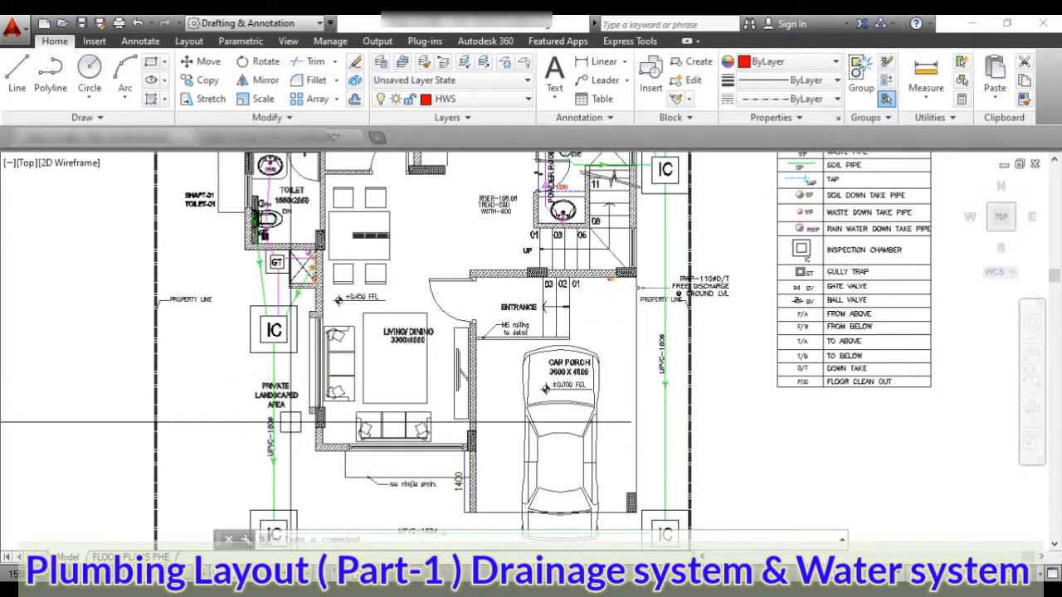
pyautogui.scroll(4, 290, 422)
pyautogui.scroll(-2, 281, 400)
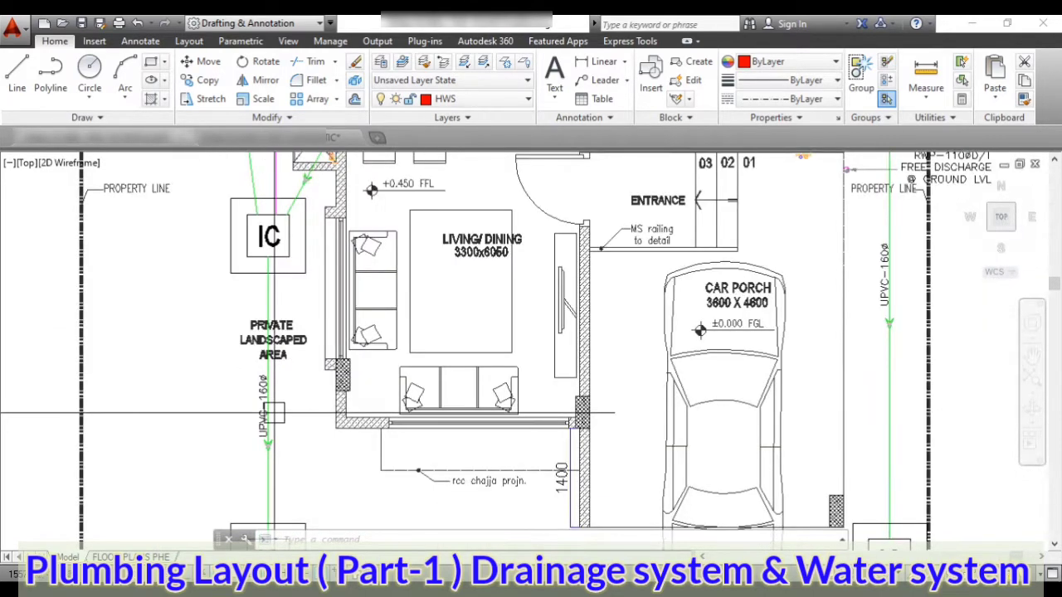
pyautogui.scroll(-4, 273, 401)
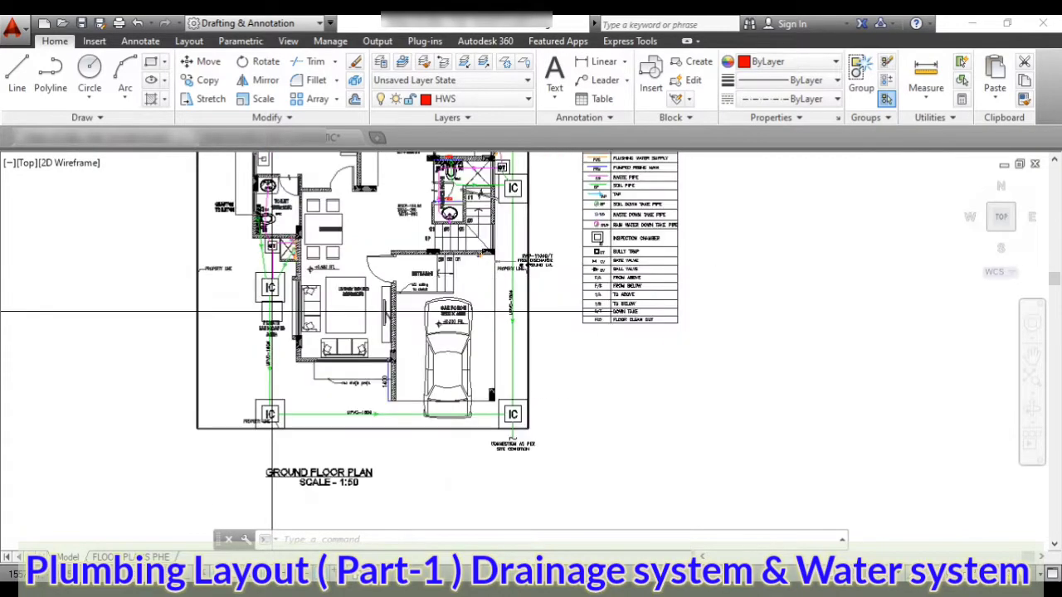
pyautogui.scroll(5, 273, 424)
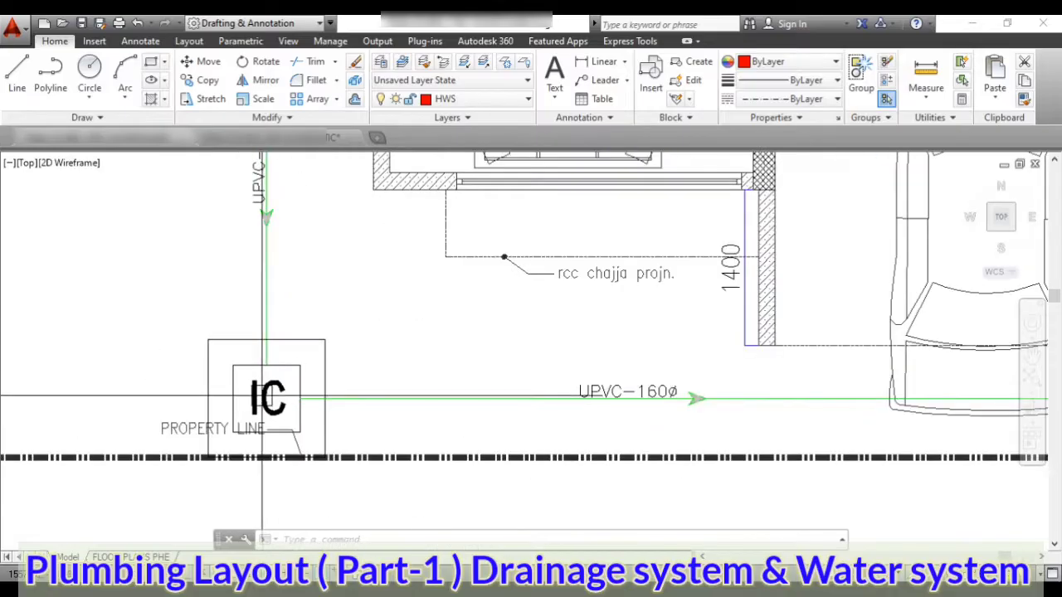
pyautogui.scroll(-2, 268, 398)
pyautogui.scroll(-2, 297, 401)
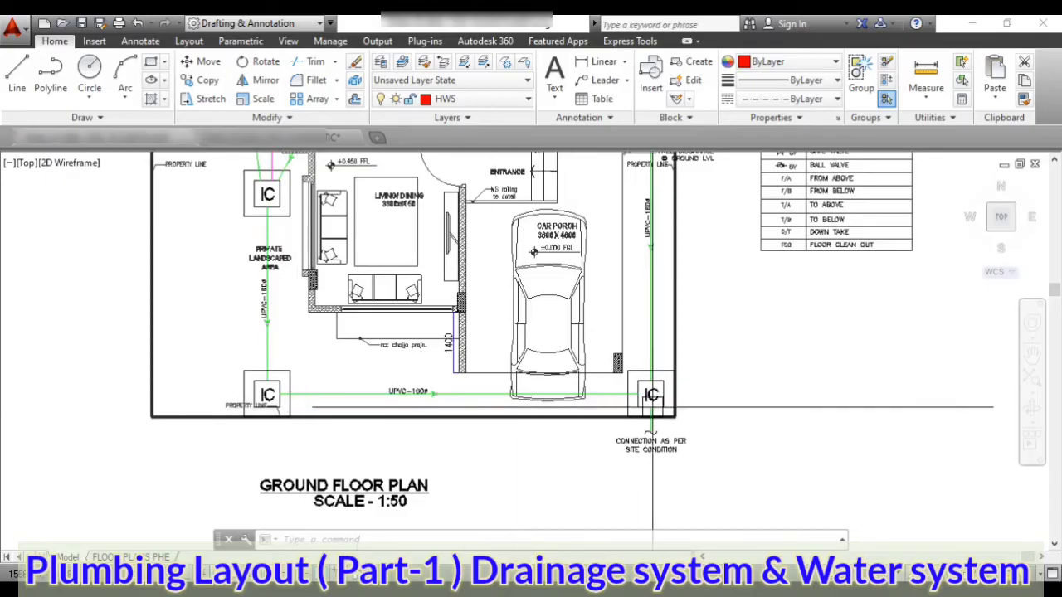
# Examine the final inspection chamber near the car porch and its outlet marked "CONNECTION AS PER SITE CONDITION".
pyautogui.scroll(4, 652, 408)
pyautogui.scroll(-3, 614, 407)
pyautogui.scroll(5, 582, 402)
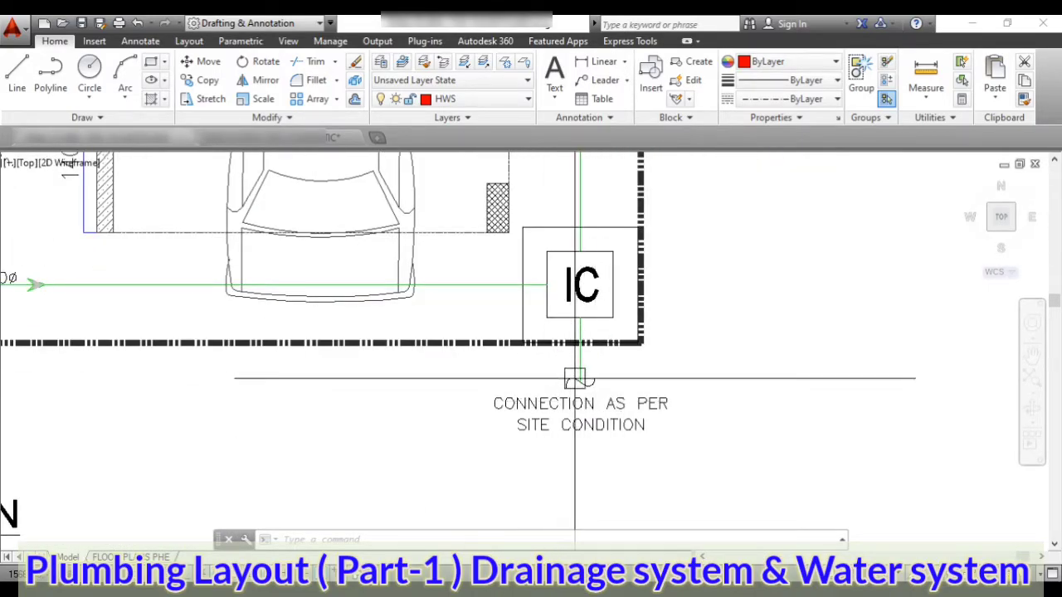
pyautogui.scroll(-2, 501, 393)
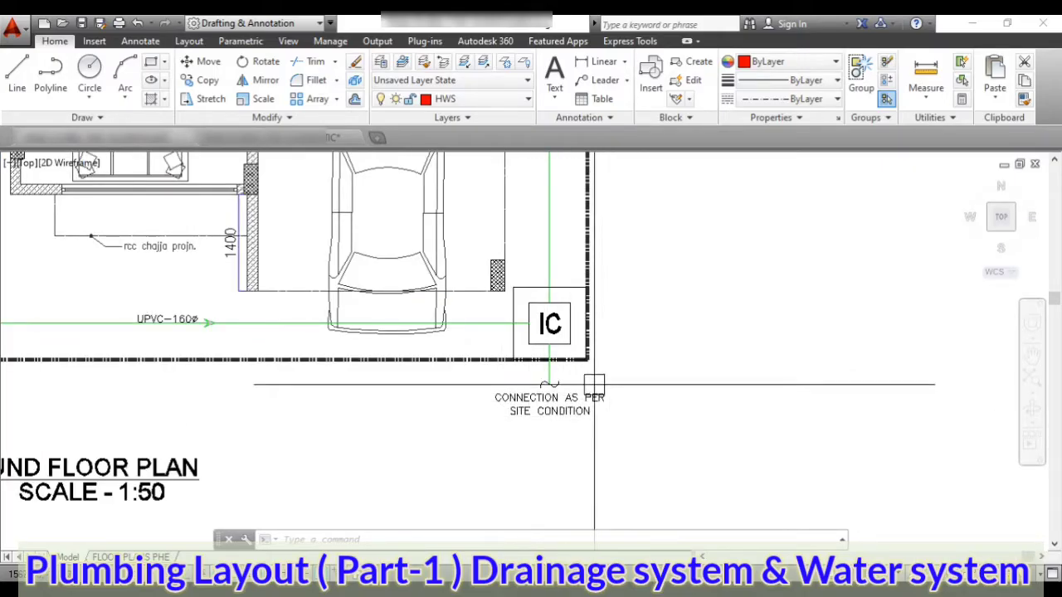
pyautogui.scroll(2, 569, 431)
pyautogui.scroll(-3, 630, 430)
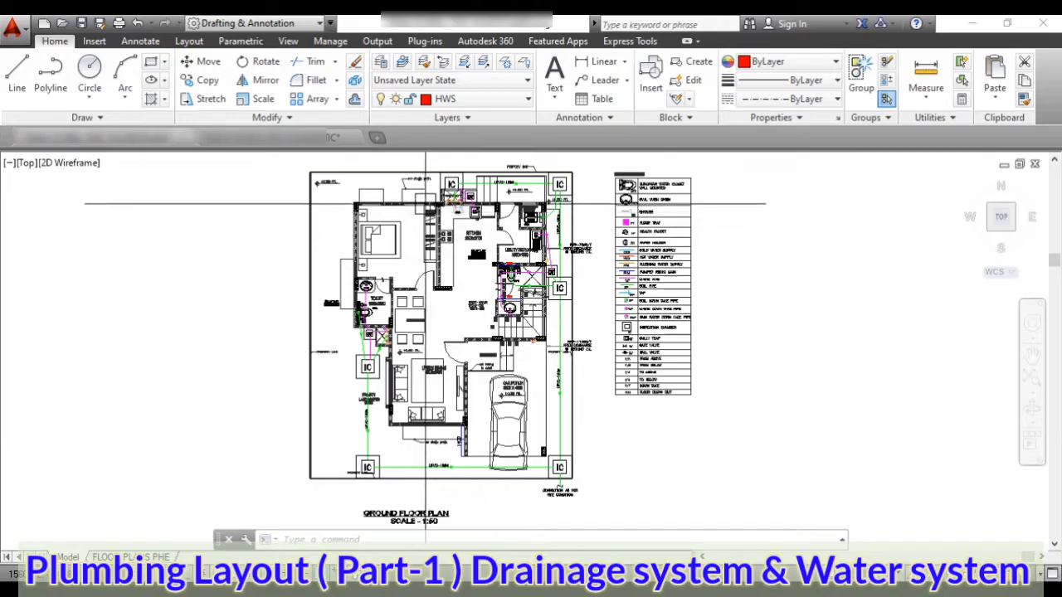
# Go from the ground floor plan to the first floor plan and look over its overall layout.
pyautogui.scroll(-4, 427, 206)
pyautogui.moveTo(434, 374); pyautogui.dragTo(433, 332, button='middle')
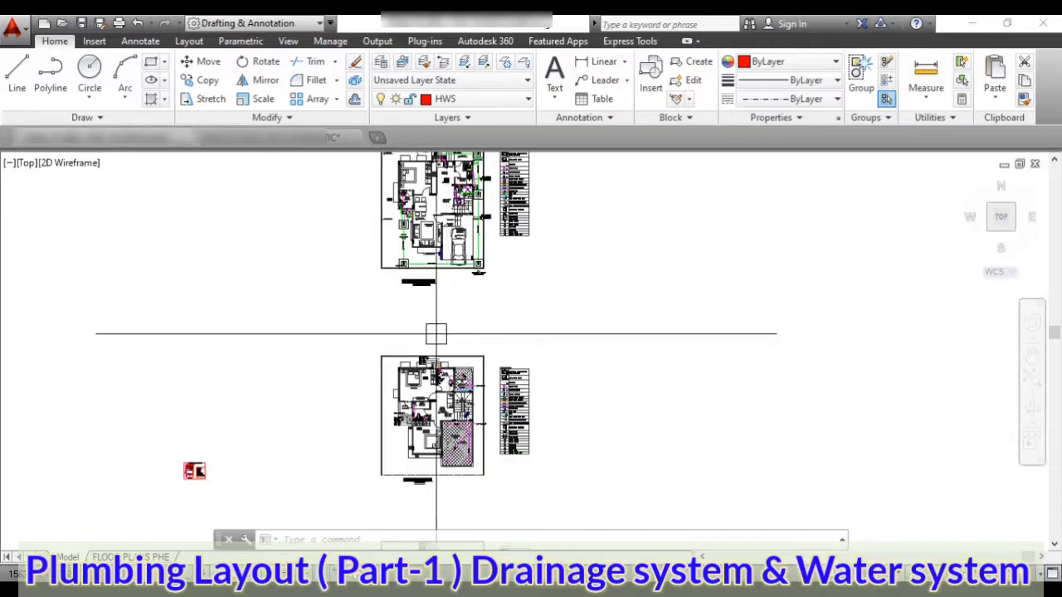
pyautogui.scroll(5, 434, 446)
pyautogui.scroll(-3, 448, 465)
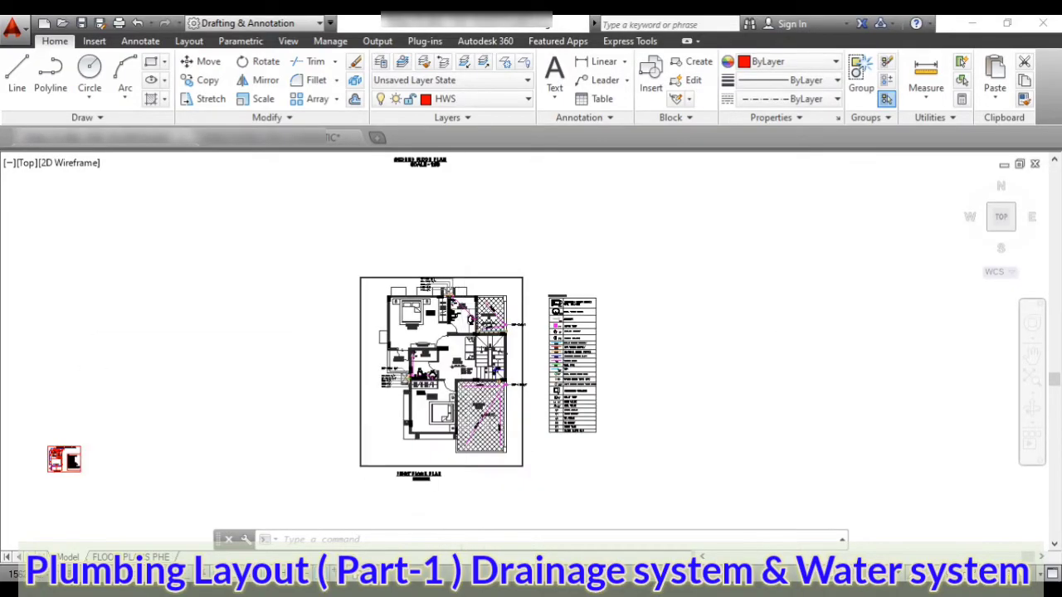
pyautogui.scroll(3, 434, 417)
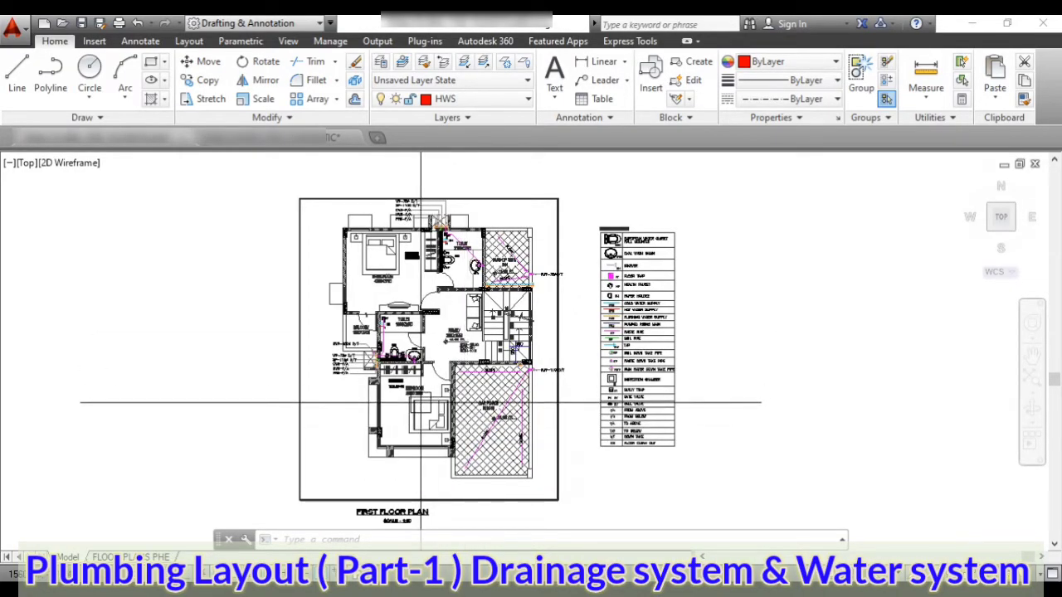
pyautogui.scroll(2, 421, 433)
pyautogui.scroll(-2, 430, 438)
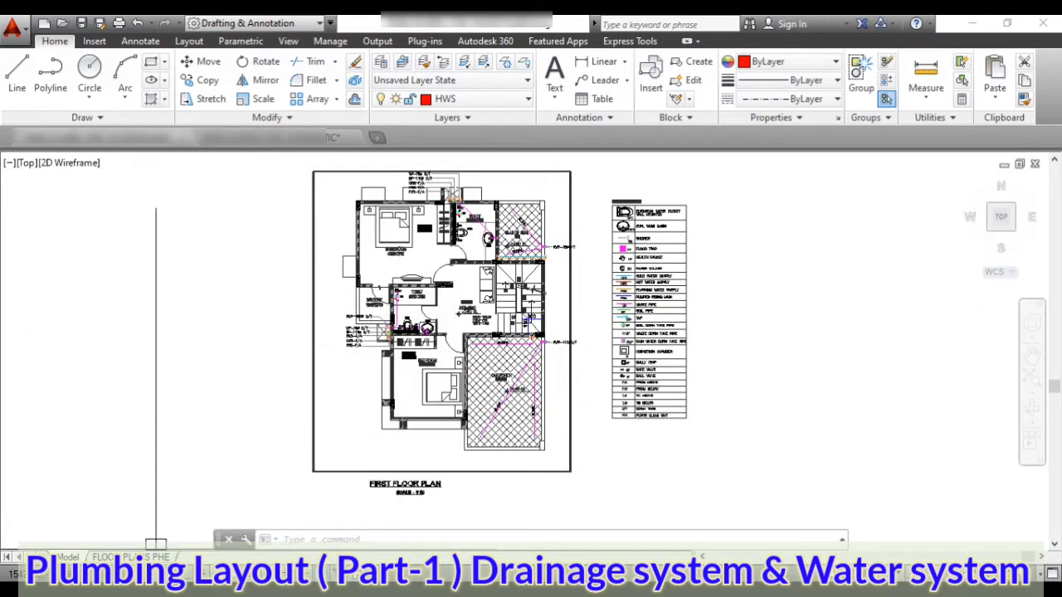
# Examine the first floor's family area and the 2000X2650 toilet beside the master bedroom, including its fixtures and drainage pipes.
pyautogui.scroll(6, 492, 282)
pyautogui.scroll(3, 488, 443)
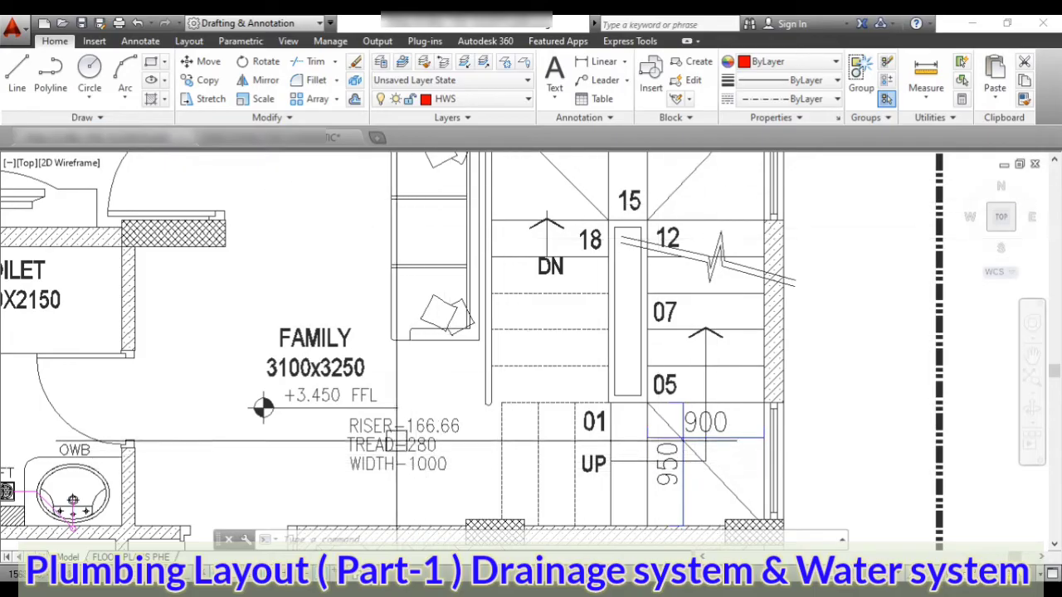
pyautogui.scroll(-2, 423, 480)
pyautogui.scroll(-2, 425, 460)
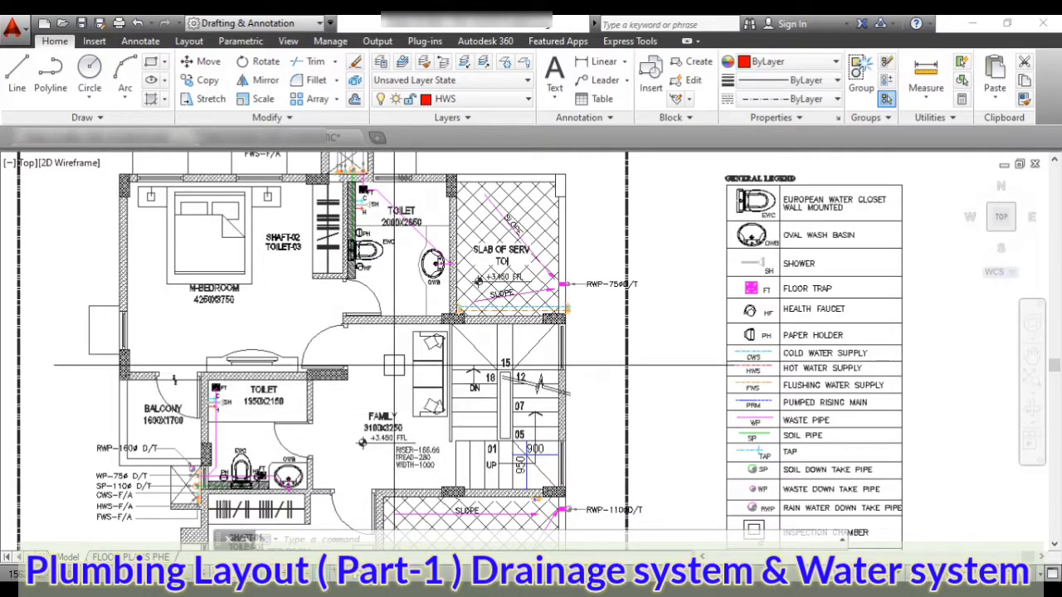
pyautogui.scroll(2, 299, 158)
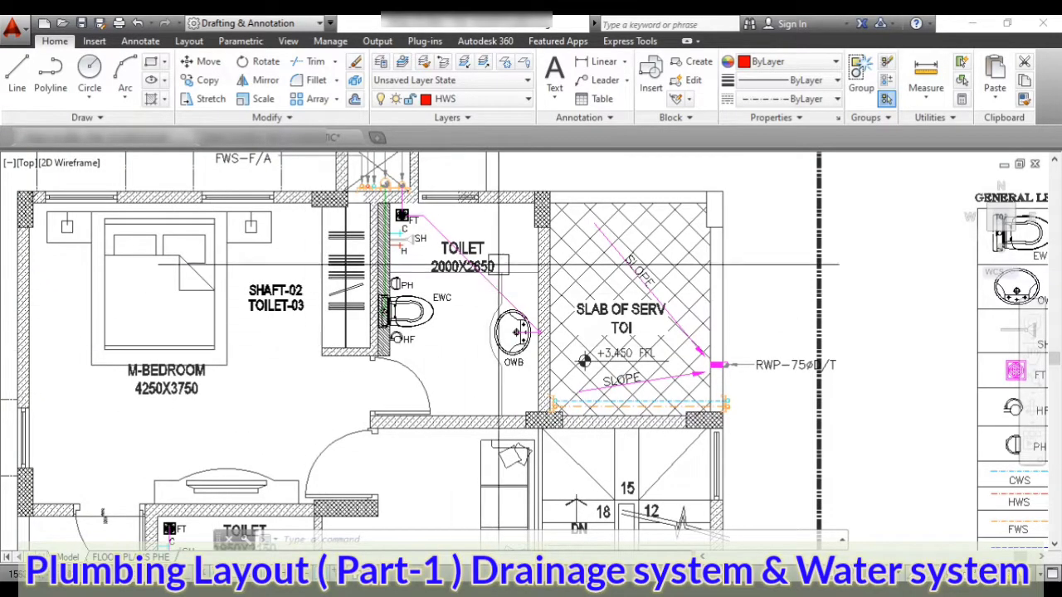
pyautogui.scroll(2, 502, 240)
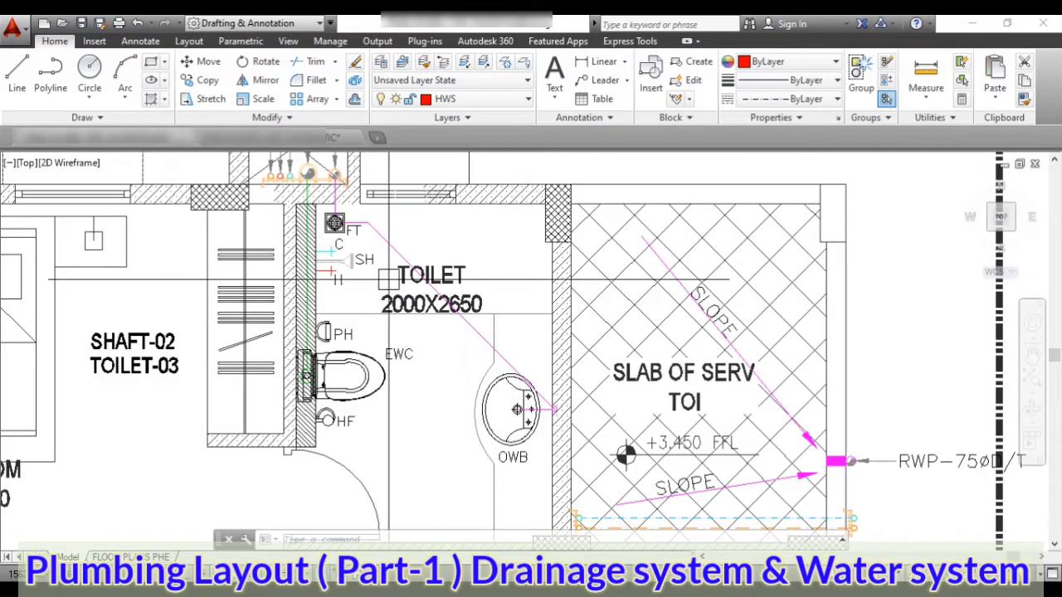
pyautogui.scroll(-3, 393, 315)
pyautogui.scroll(3, 431, 348)
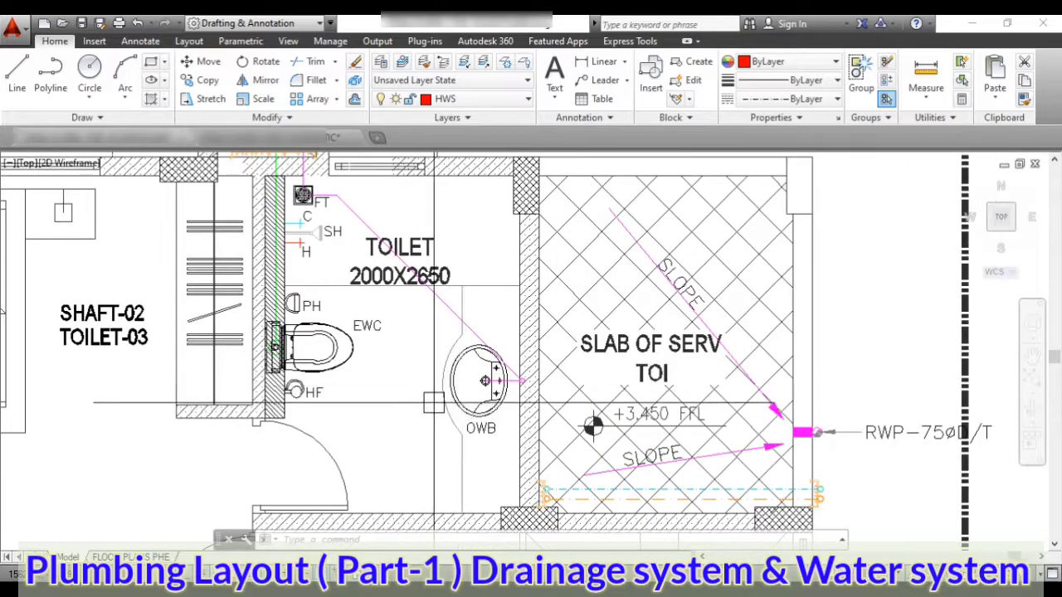
# Trace the 2000X2650 toilet's waste pipe from the oval wash basin into the wall and towards the floor trap.
pyautogui.scroll(2, 489, 395)
pyautogui.scroll(2, 488, 347)
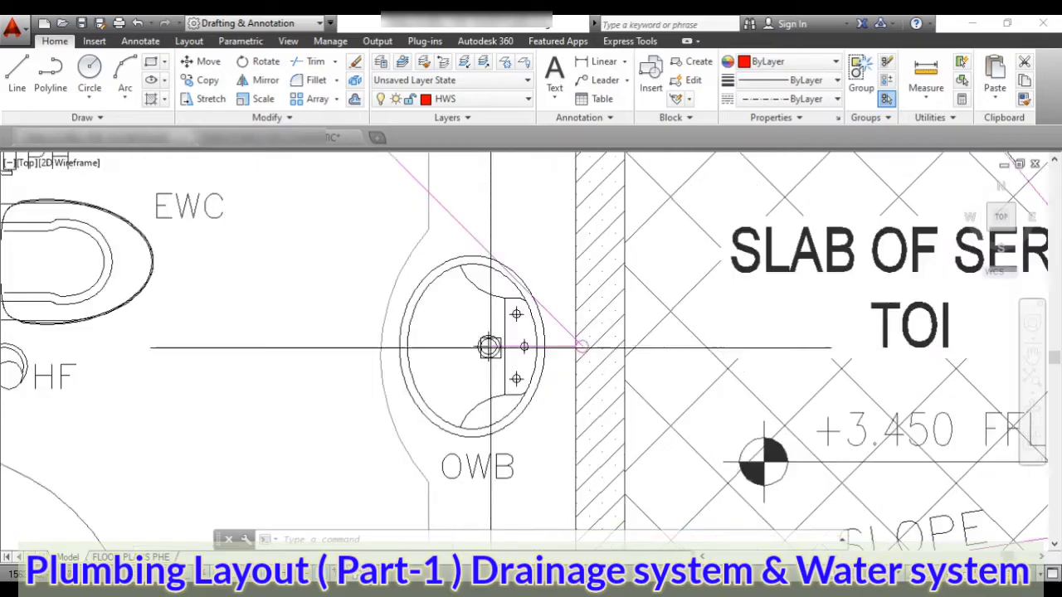
pyautogui.scroll(-2, 489, 347)
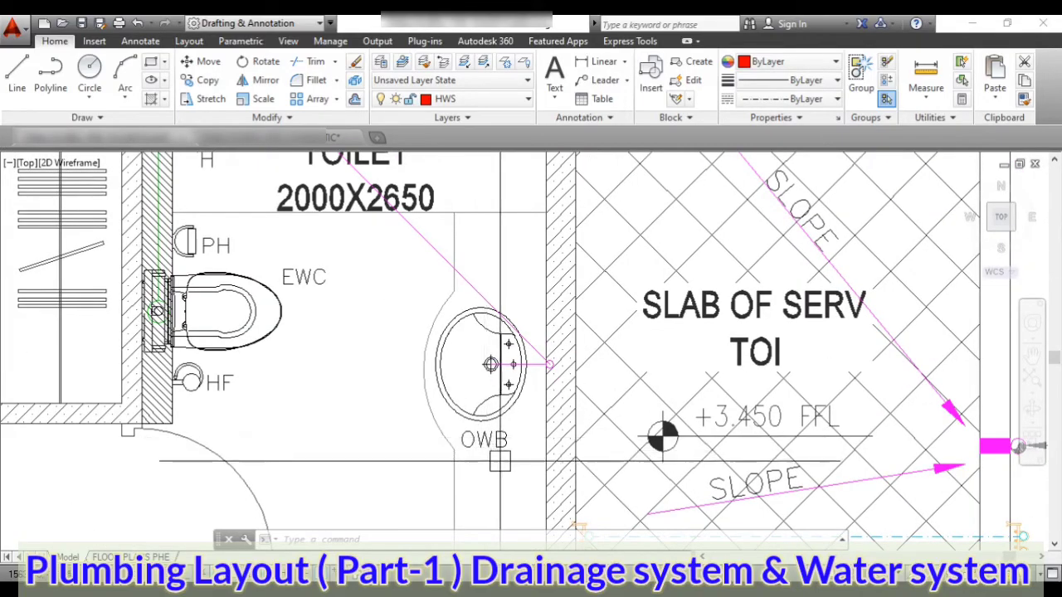
pyautogui.scroll(2, 533, 369)
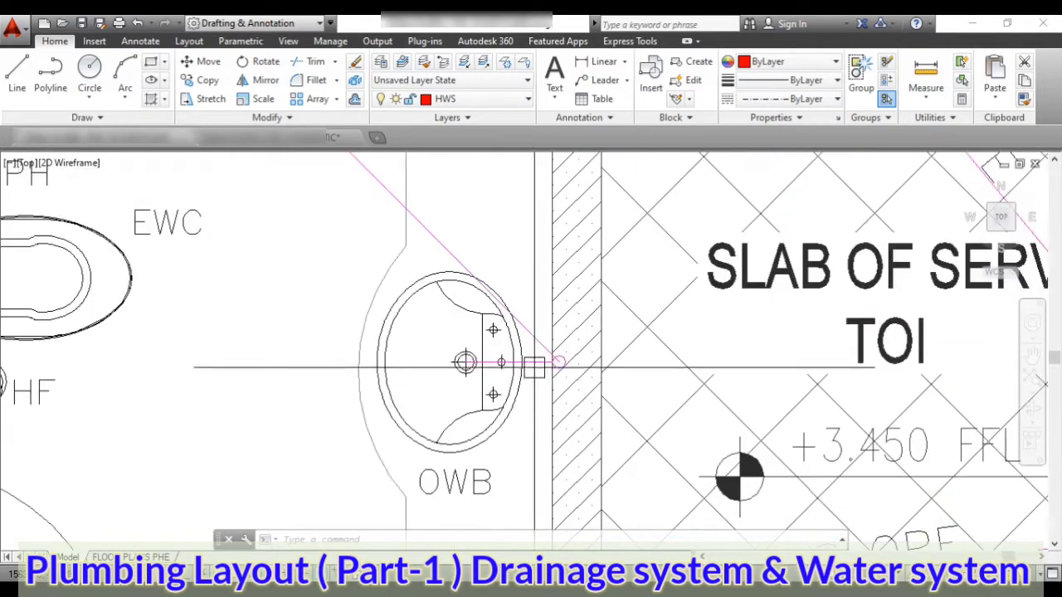
pyautogui.scroll(2, 536, 370)
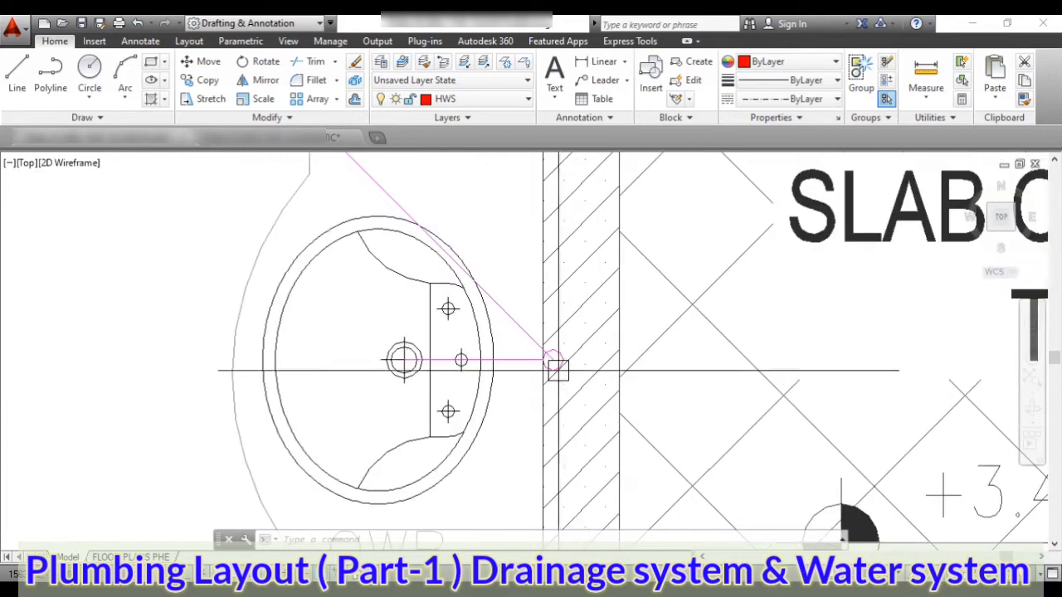
pyautogui.scroll(-3, 552, 371)
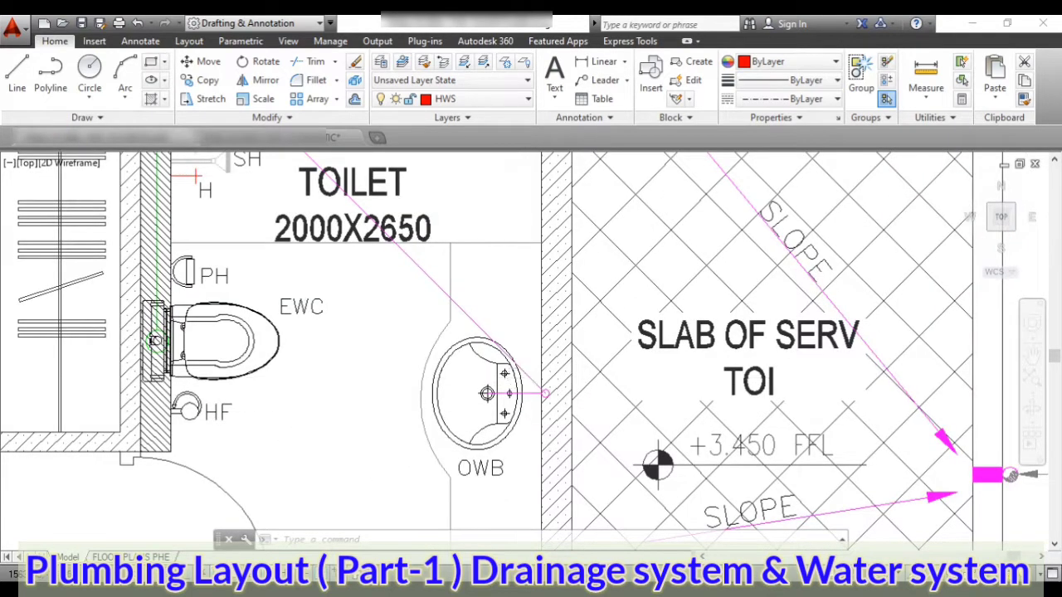
pyautogui.scroll(-2, 487, 393)
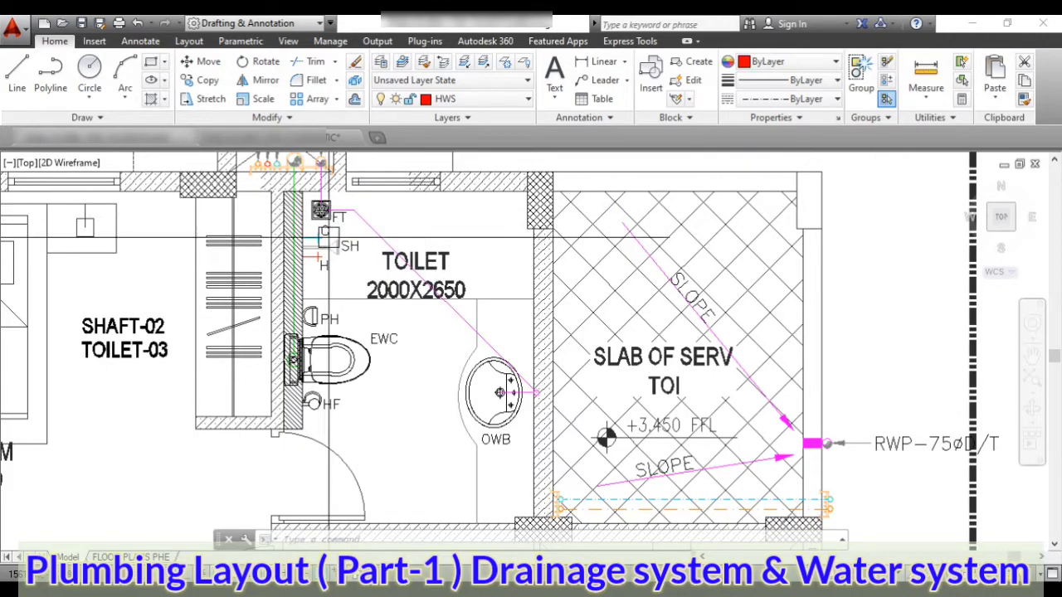
# Trace the first floor toilet's waste pipe from the floor trap to the WP-75ø D/T down-take pipe in the shaft.
pyautogui.scroll(-2, 321, 232)
pyautogui.scroll(3, 320, 265)
pyautogui.scroll(-1, 315, 290)
pyautogui.scroll(3, 319, 280)
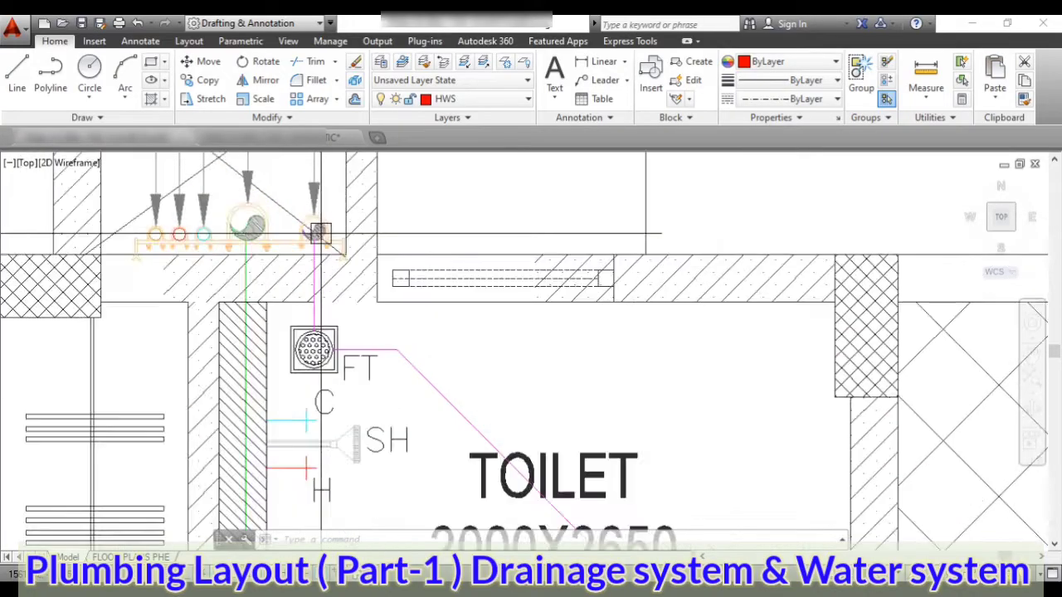
pyautogui.scroll(-1, 315, 265)
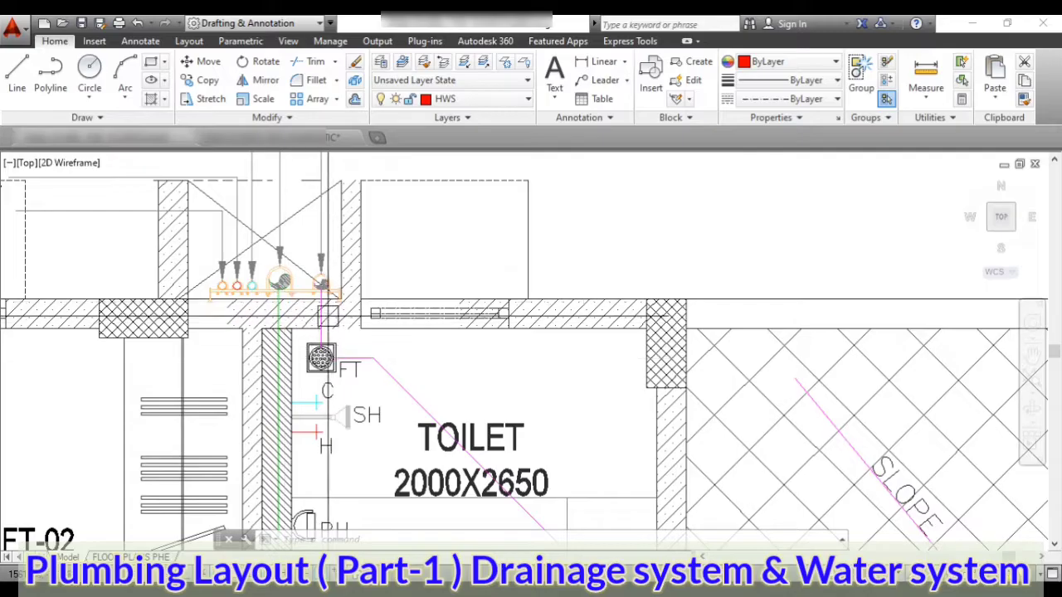
pyautogui.scroll(2, 325, 291)
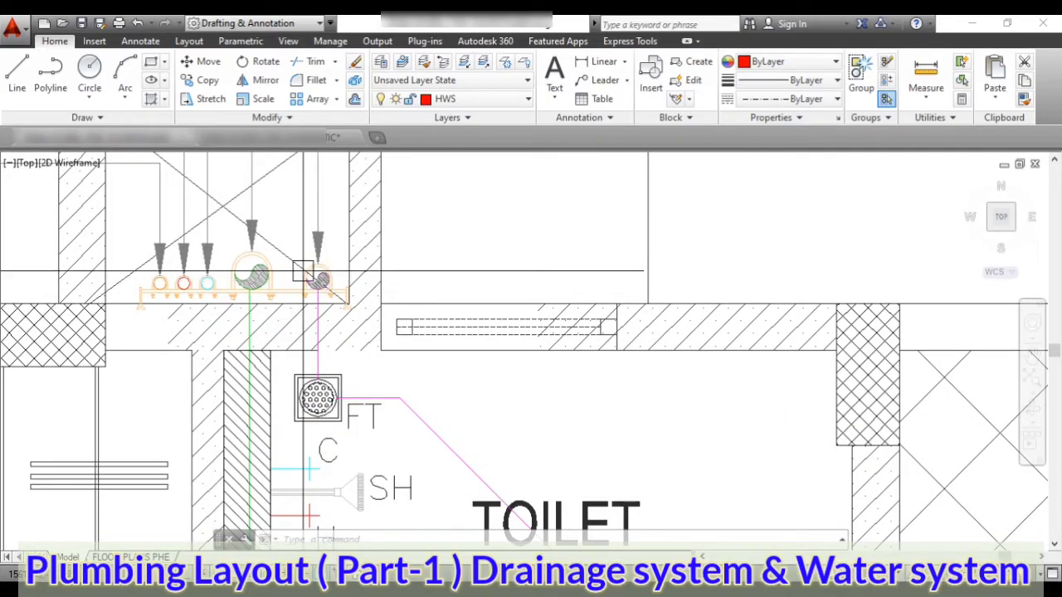
pyautogui.scroll(-2, 323, 278)
pyautogui.scroll(-3, 320, 365)
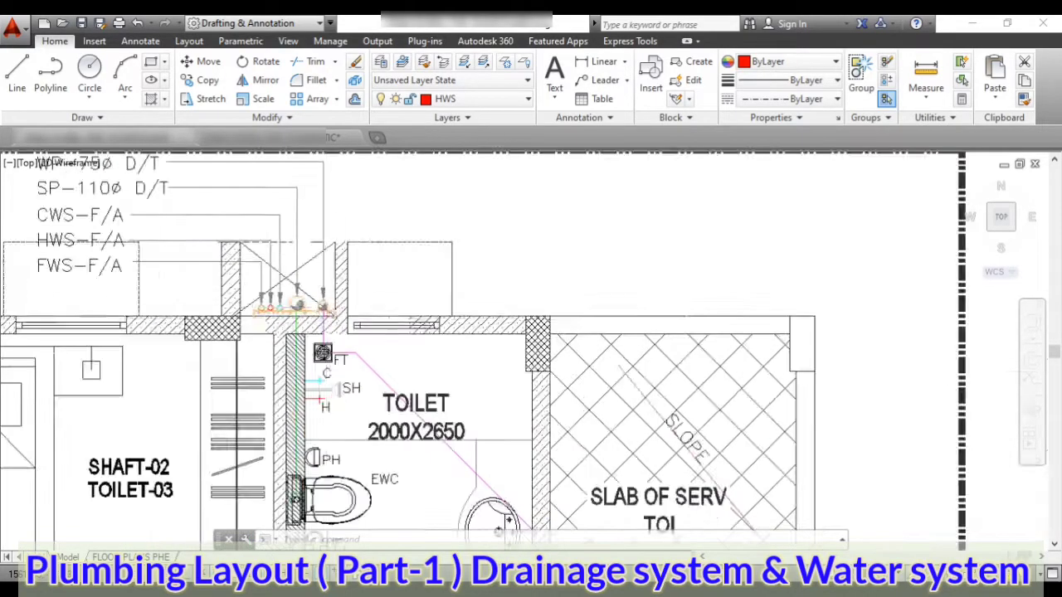
pyautogui.scroll(1, 249, 224)
pyautogui.scroll(2, 35, 224)
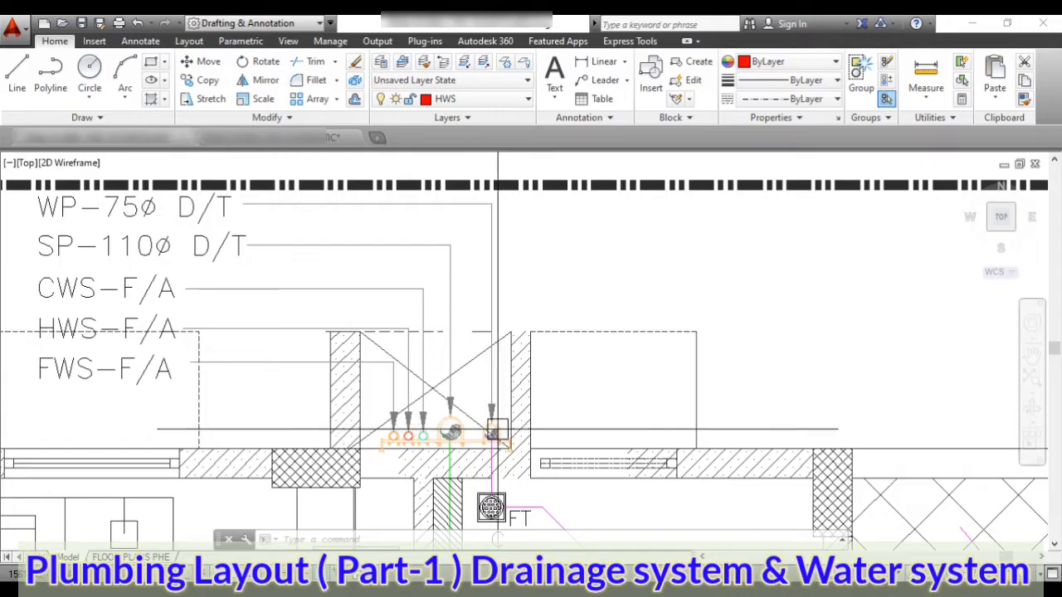
# Return to the ground floor plan and trace the waste down-take pipe from the PHE duct through the gully trap to the inspection chamber.
pyautogui.scroll(-4, 478, 475)
pyautogui.scroll(-6, 450, 448)
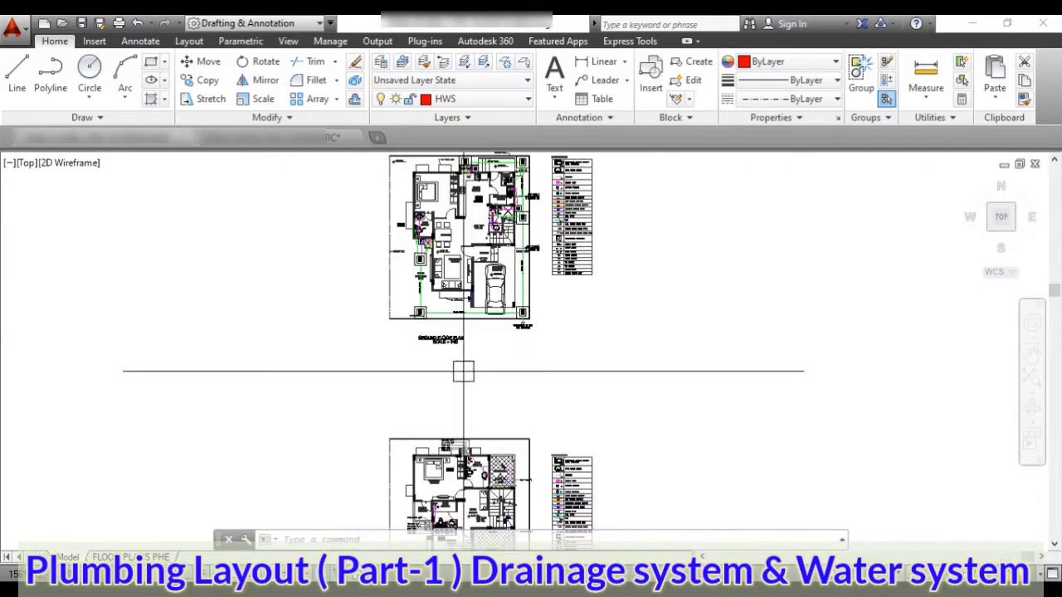
pyautogui.scroll(8, 509, 204)
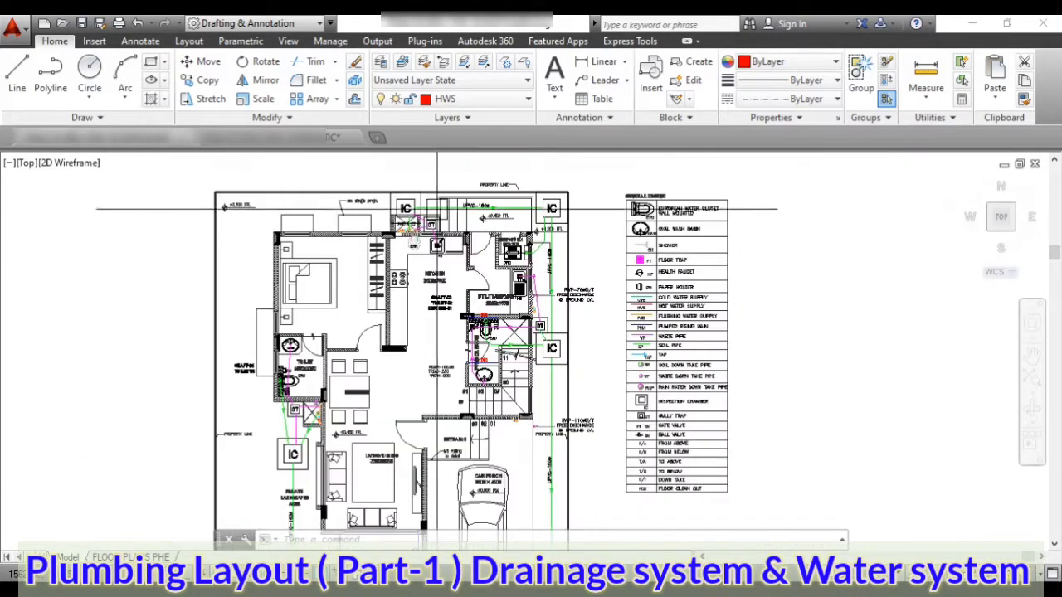
pyautogui.scroll(6, 402, 235)
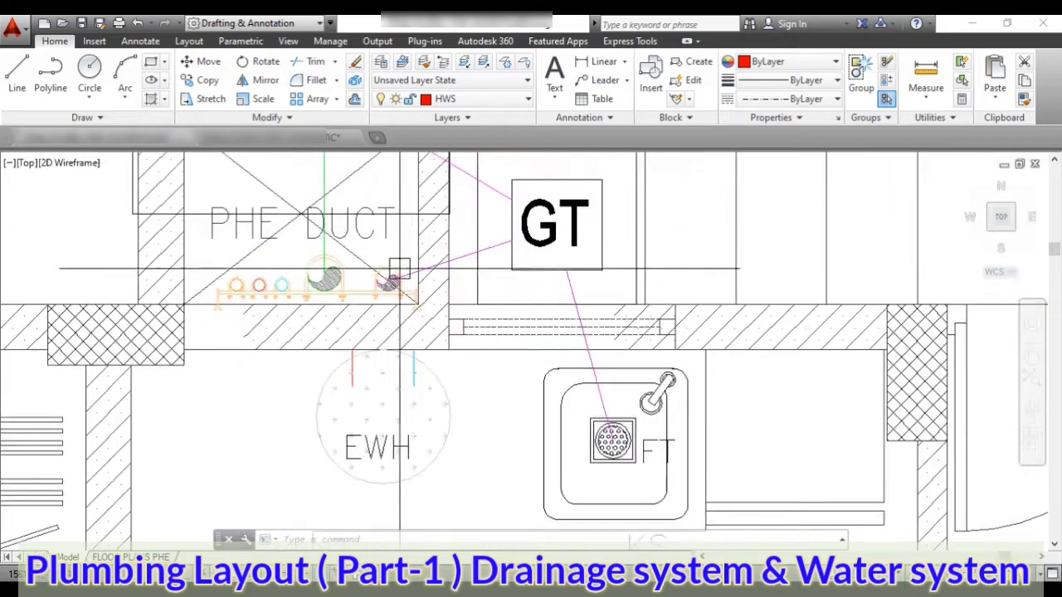
pyautogui.scroll(-3, 400, 274)
pyautogui.scroll(-2, 390, 278)
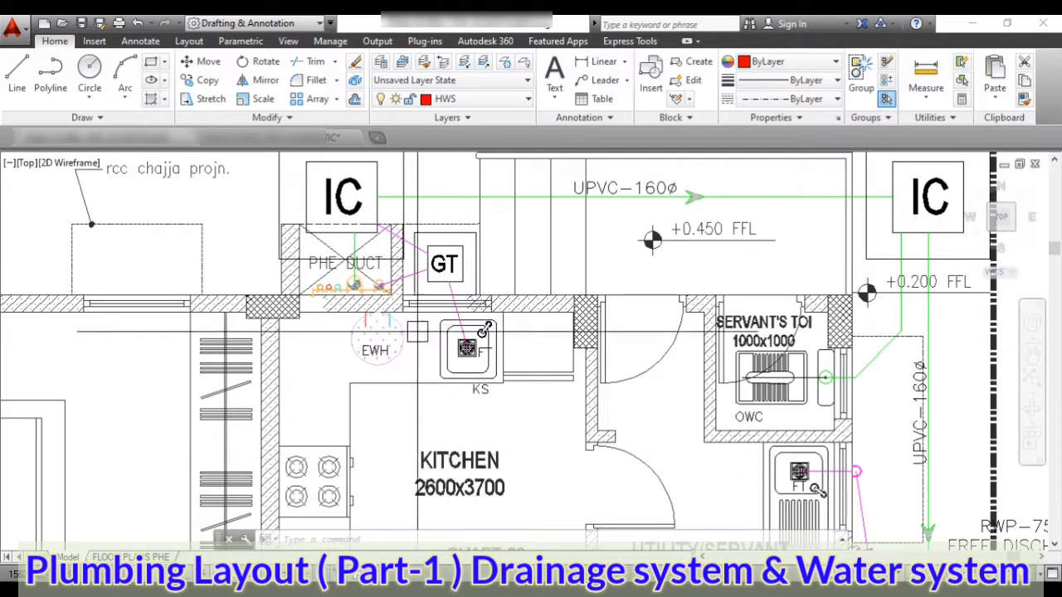
pyautogui.scroll(2, 391, 278)
pyautogui.moveTo(504, 260); pyautogui.dragTo(509, 278, button='middle')
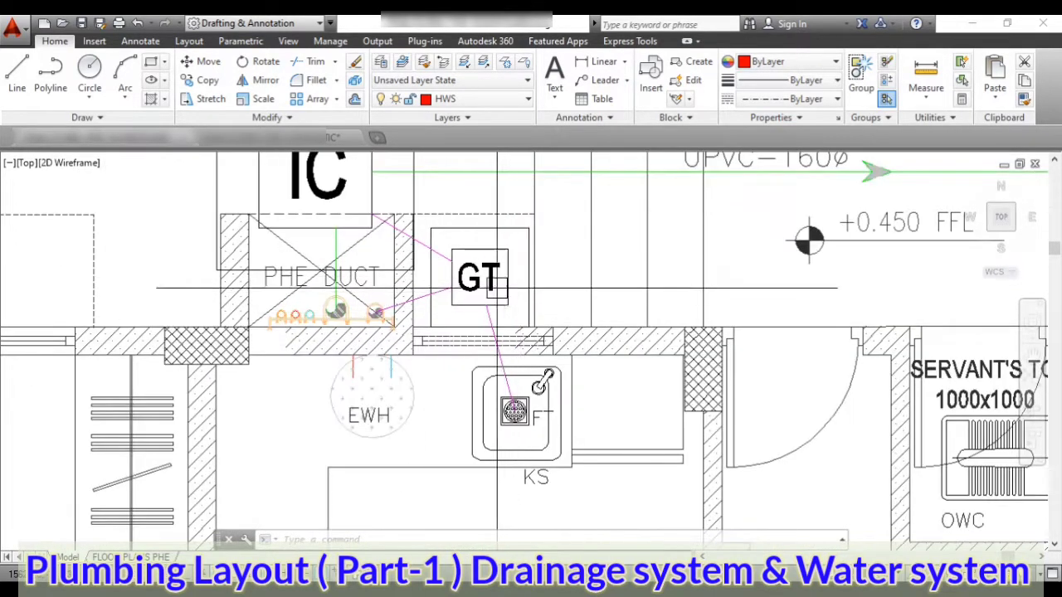
pyautogui.scroll(2, 392, 312)
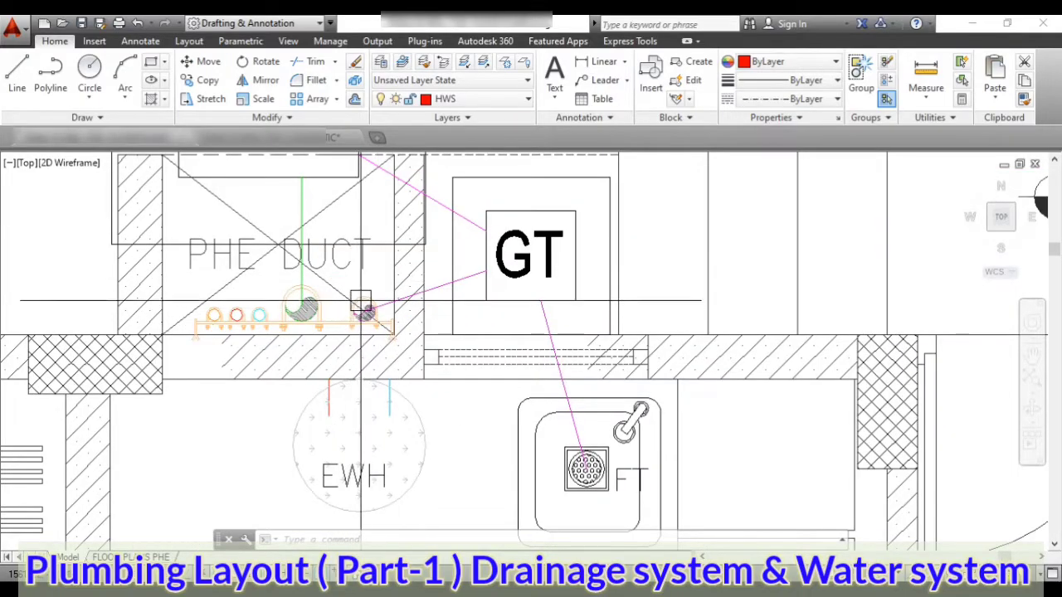
pyautogui.scroll(-5, 502, 257)
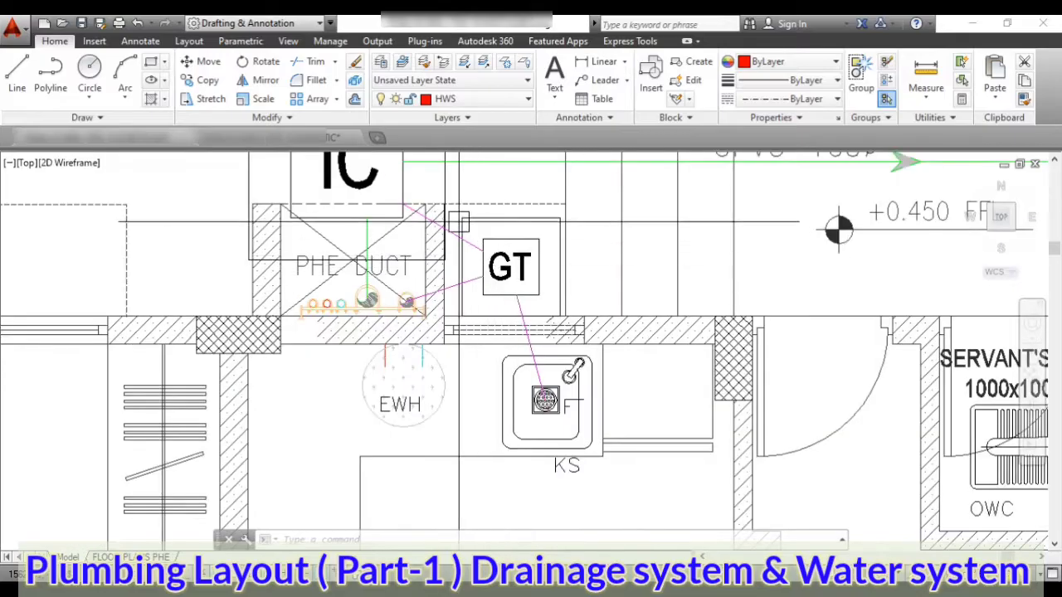
# Return to the first floor's 2000X2650 toilet and examine its floor trap and waste down-take pipe in the shaft.
pyautogui.scroll(-5, 426, 224)
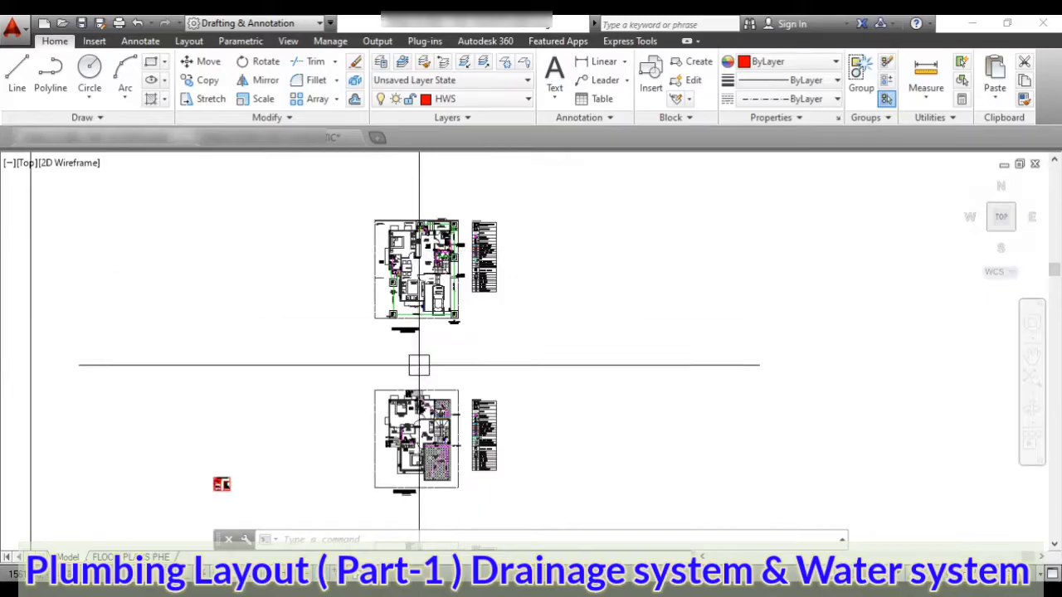
pyautogui.scroll(5, 414, 332)
pyautogui.scroll(3, 423, 364)
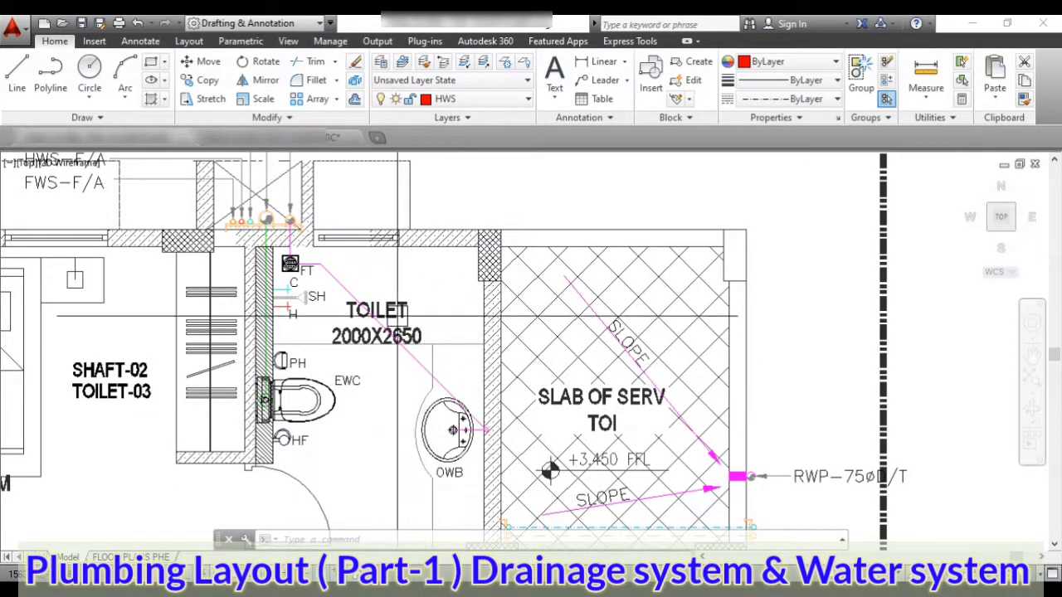
pyautogui.scroll(-2, 405, 343)
pyautogui.scroll(2, 370, 312)
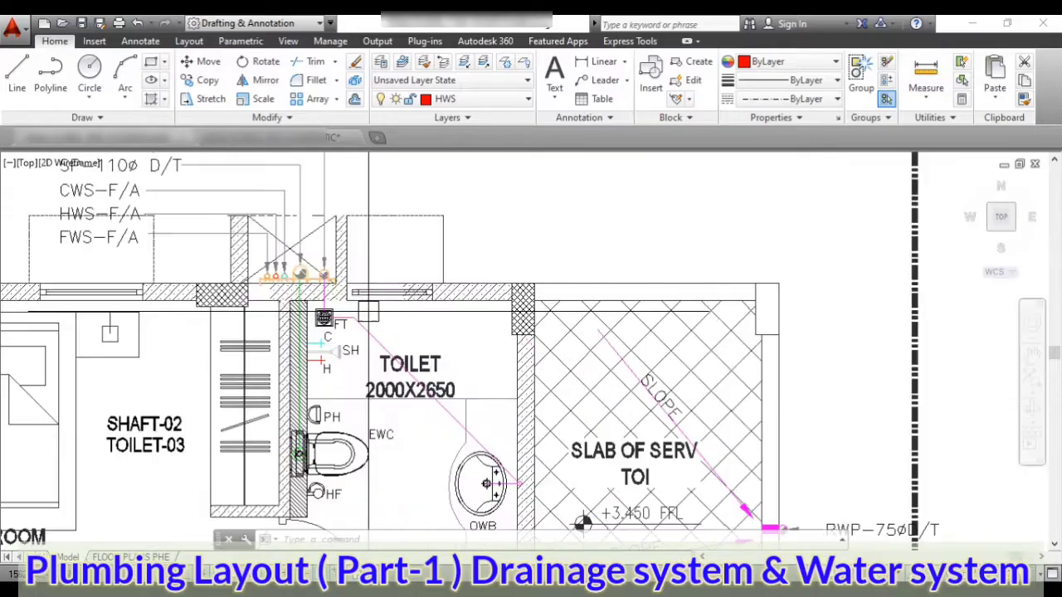
pyautogui.scroll(2, 323, 278)
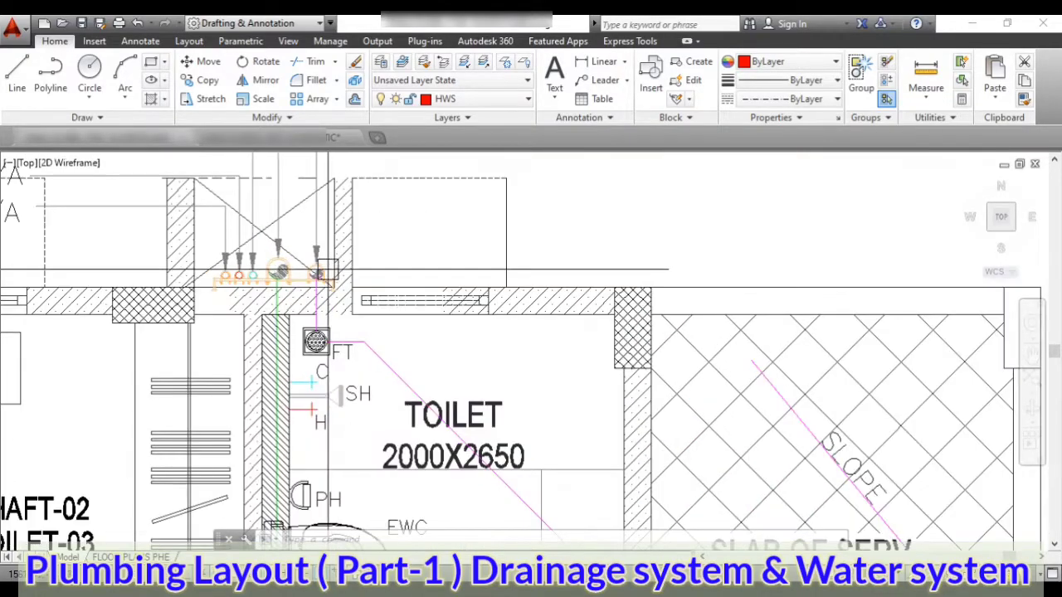
pyautogui.scroll(-2, 311, 282)
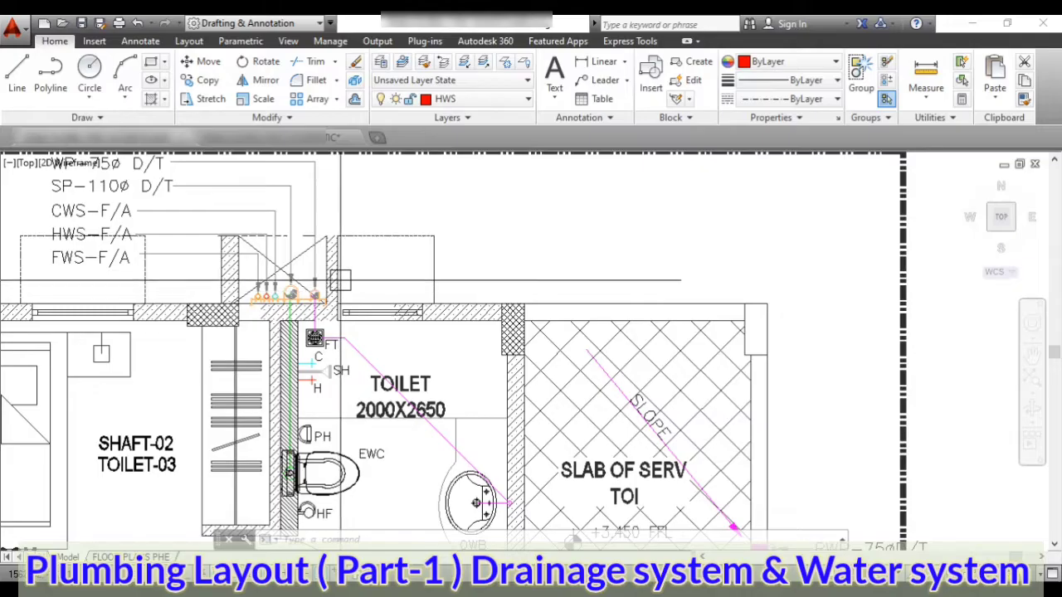
# Trace the soil pipe from the first floor toilet's EWC along the wall to the shaft.
pyautogui.scroll(-3, 340, 280)
pyautogui.scroll(5, 315, 398)
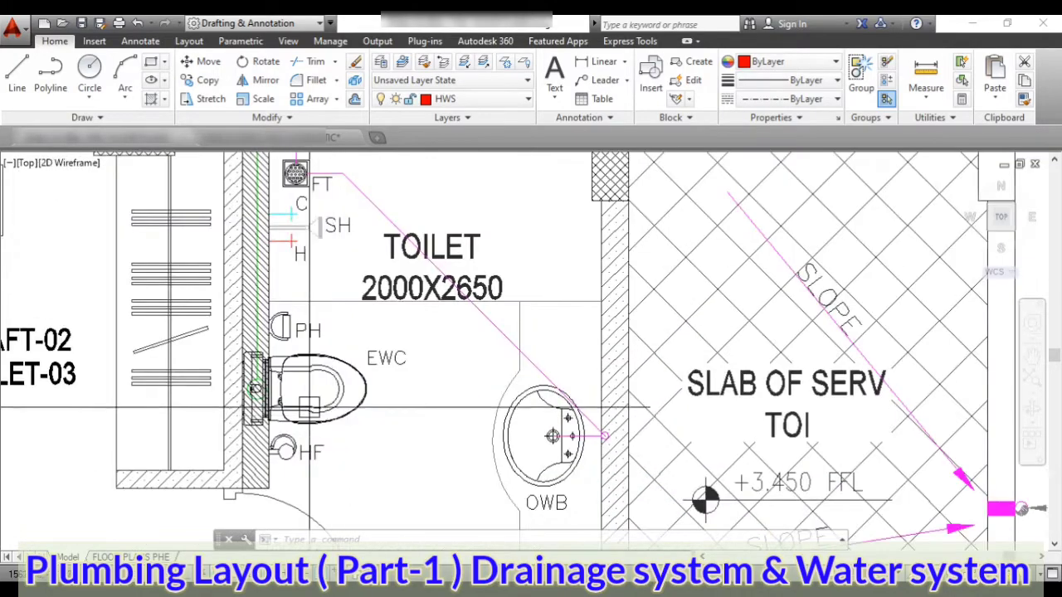
pyautogui.scroll(2, 260, 407)
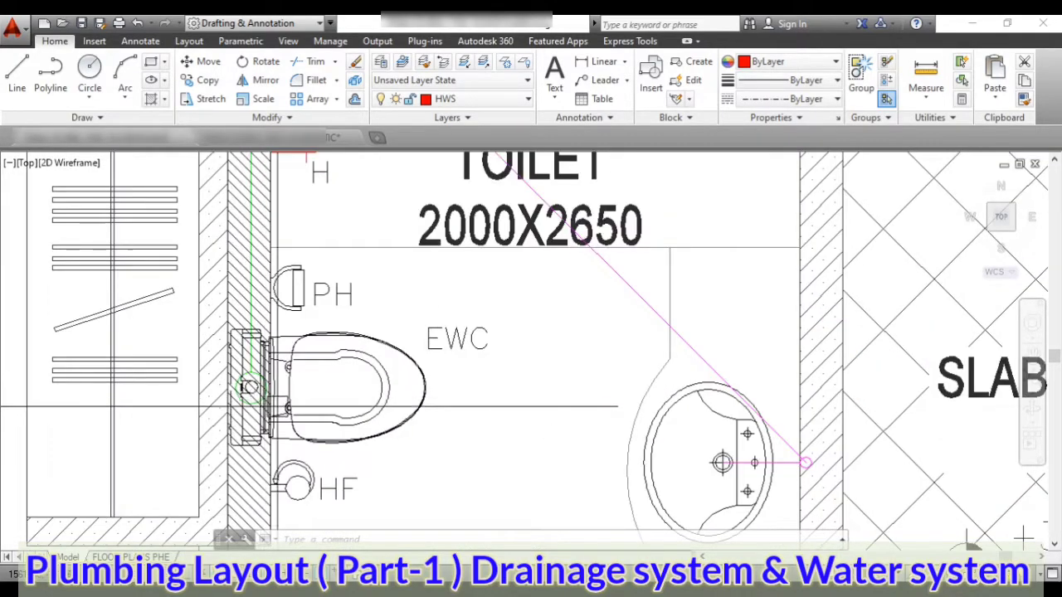
pyautogui.scroll(-4, 270, 318)
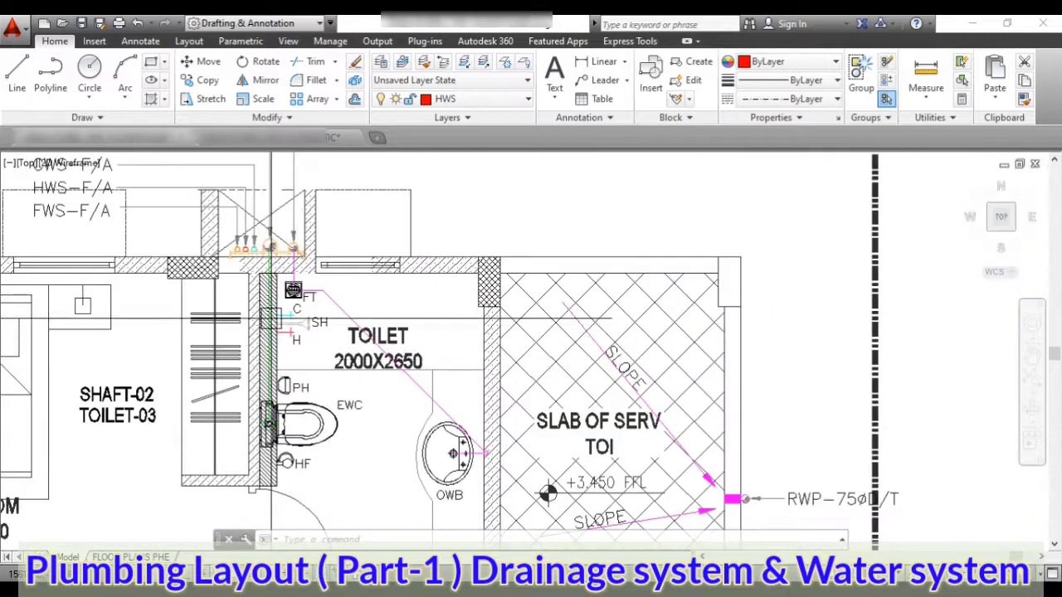
pyautogui.scroll(2, 255, 216)
pyautogui.scroll(-2, 265, 431)
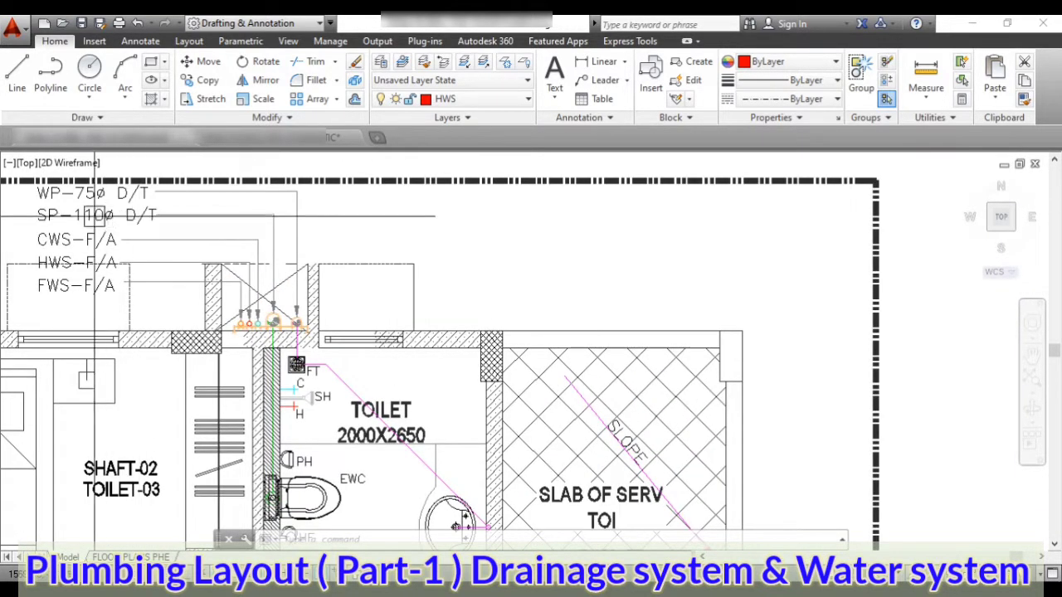
# Match the SP-110ø D/T label to its down-take pipe in the shaft and review the soil pipe joining it.
pyautogui.scroll(2, 61, 215)
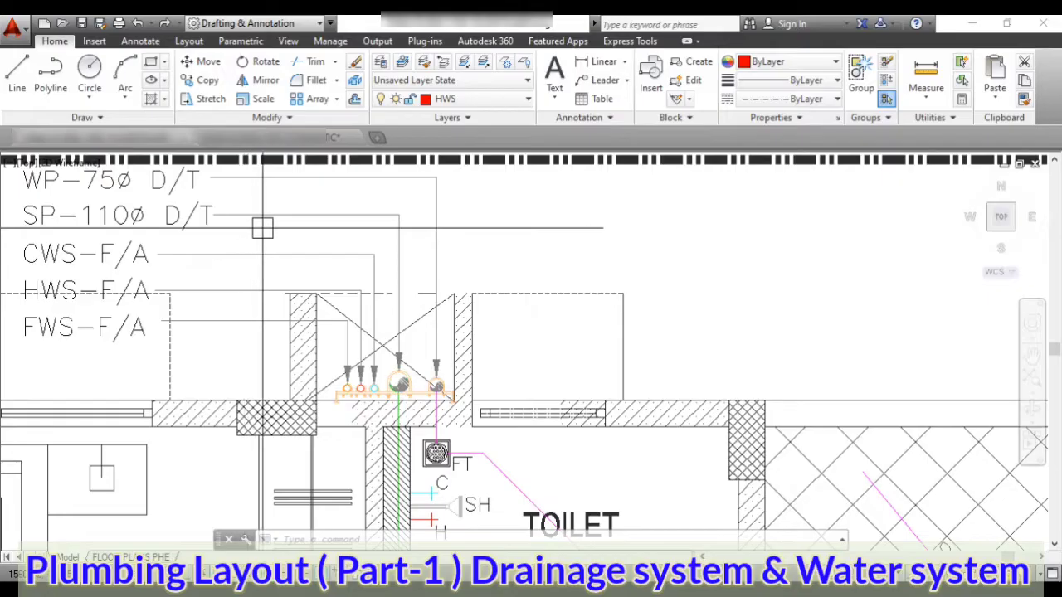
pyautogui.scroll(2, 378, 359)
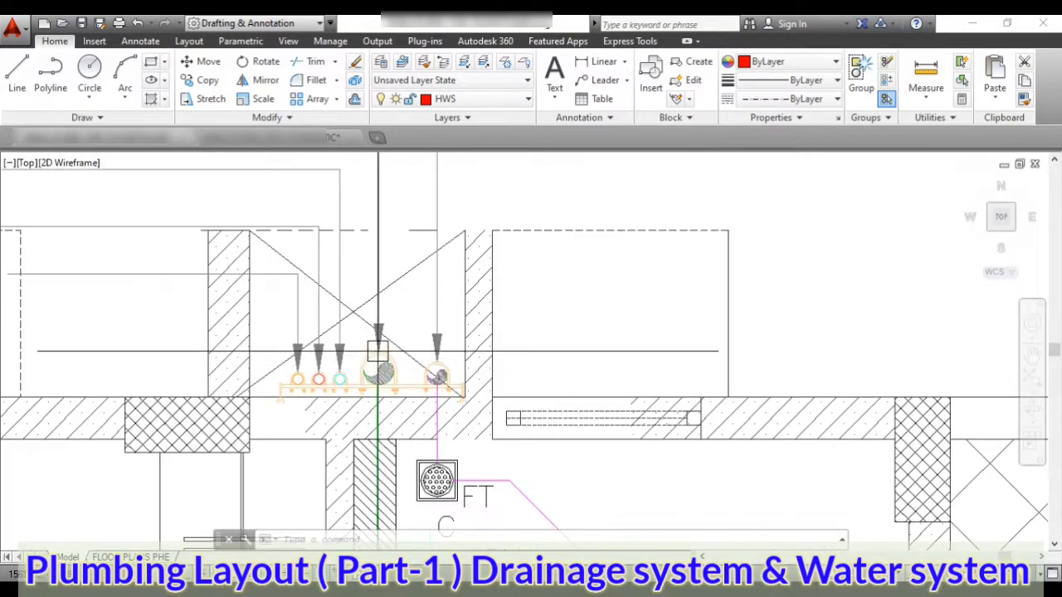
pyautogui.scroll(-4, 377, 353)
pyautogui.scroll(3, 651, 507)
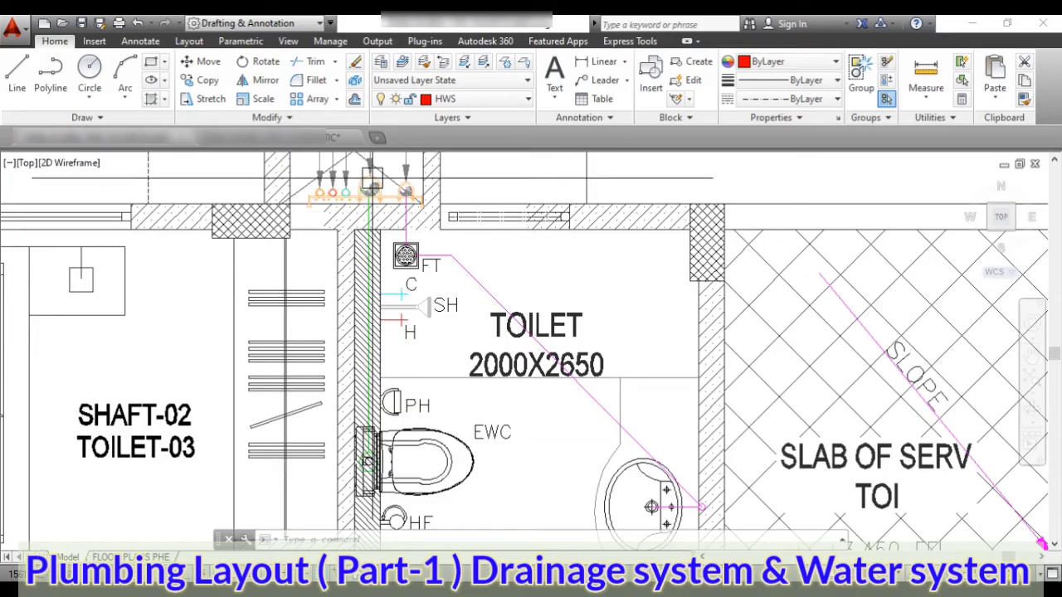
pyautogui.scroll(-4, 365, 353)
pyautogui.scroll(3, 365, 278)
pyautogui.scroll(-1, 371, 287)
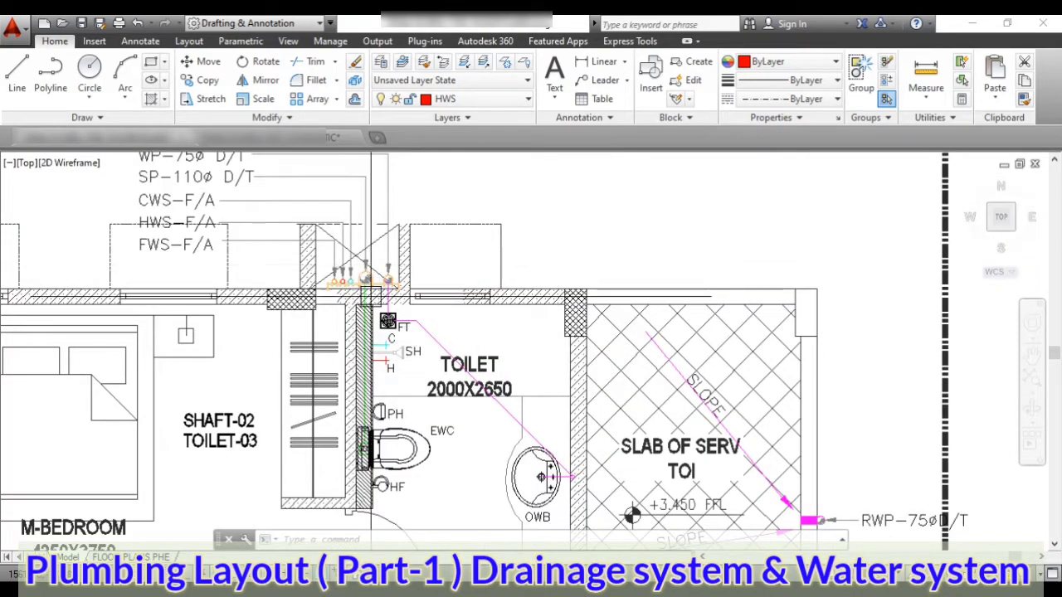
# Go to the ground floor plan and trace the soil down-take pipe from the PHE duct directly to the inspection chamber.
pyautogui.scroll(-4, 371, 290)
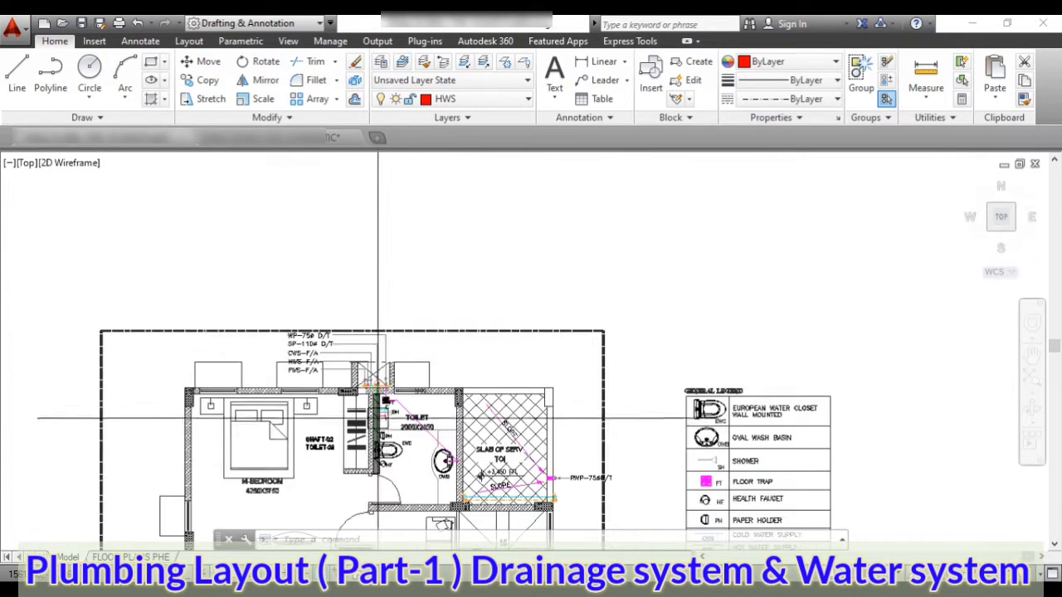
pyautogui.scroll(-2, 367, 379)
pyautogui.scroll(-1, 367, 254)
pyautogui.scroll(2, 368, 194)
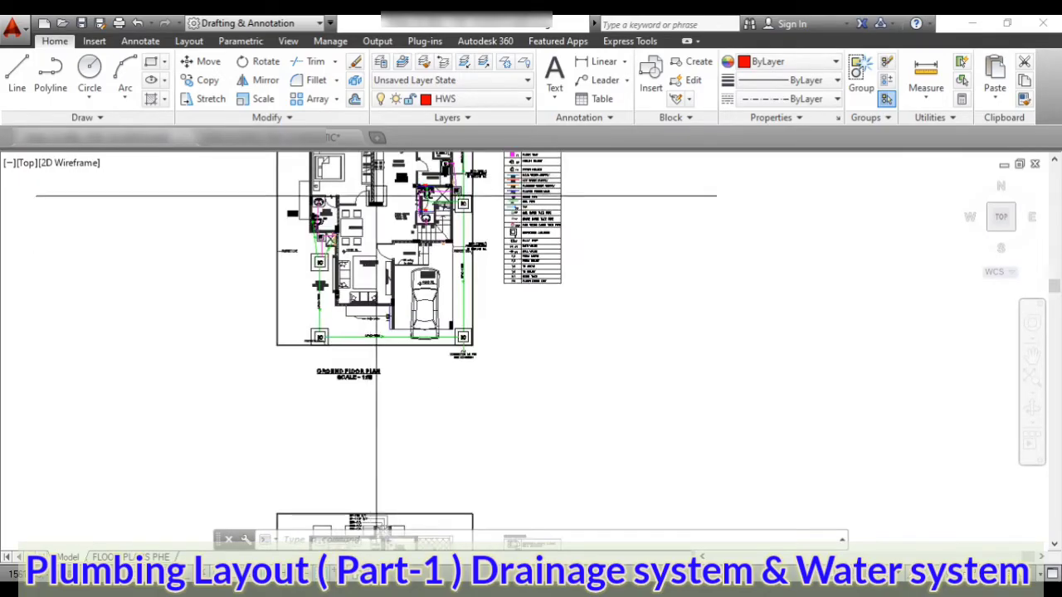
pyautogui.scroll(-2, 406, 371)
pyautogui.scroll(6, 386, 274)
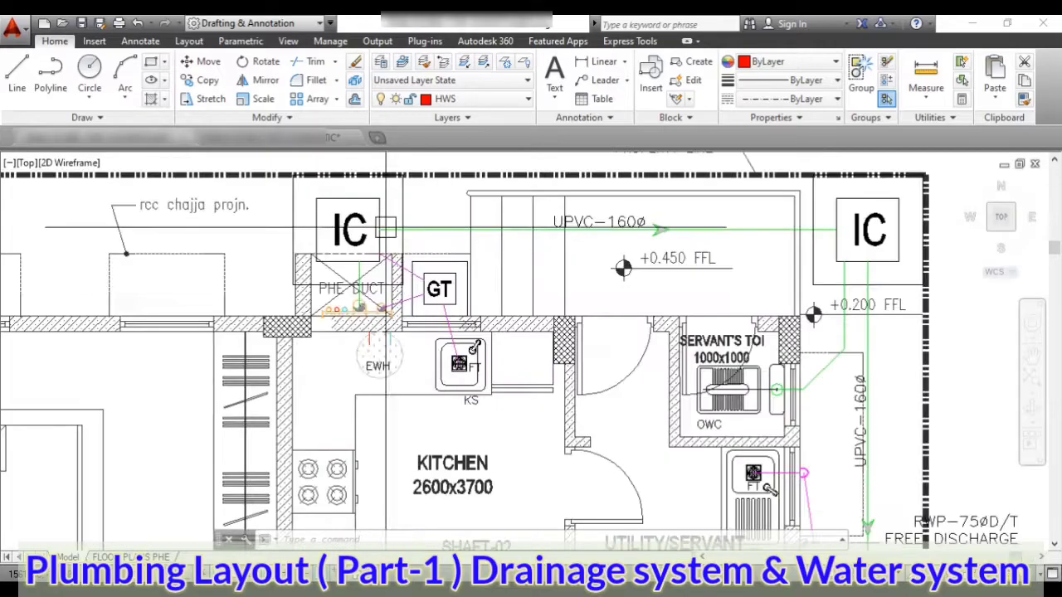
pyautogui.scroll(2, 374, 315)
pyautogui.scroll(-2, 371, 348)
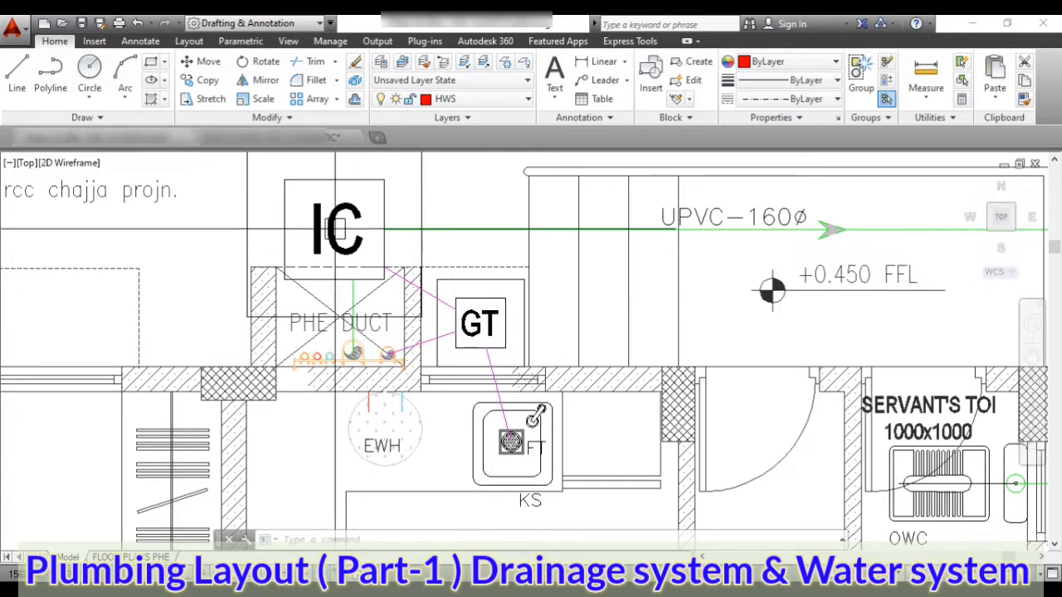
# Follow the UPVC-160ø drain line through the ground floor's inspection chambers to the final chamber and its site connection.
pyautogui.scroll(-3, 317, 221)
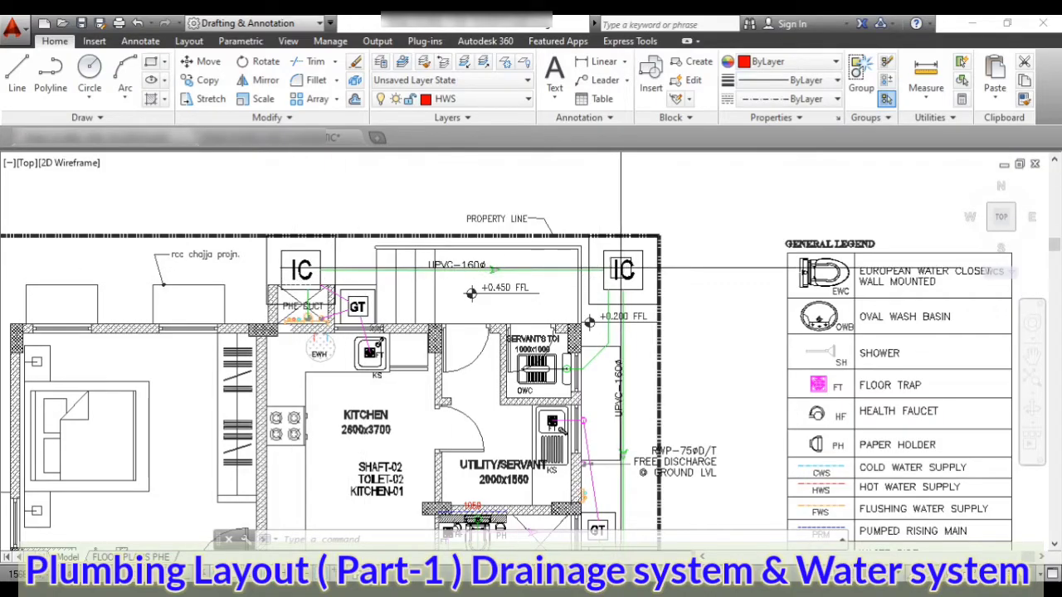
pyautogui.scroll(-5, 548, 315)
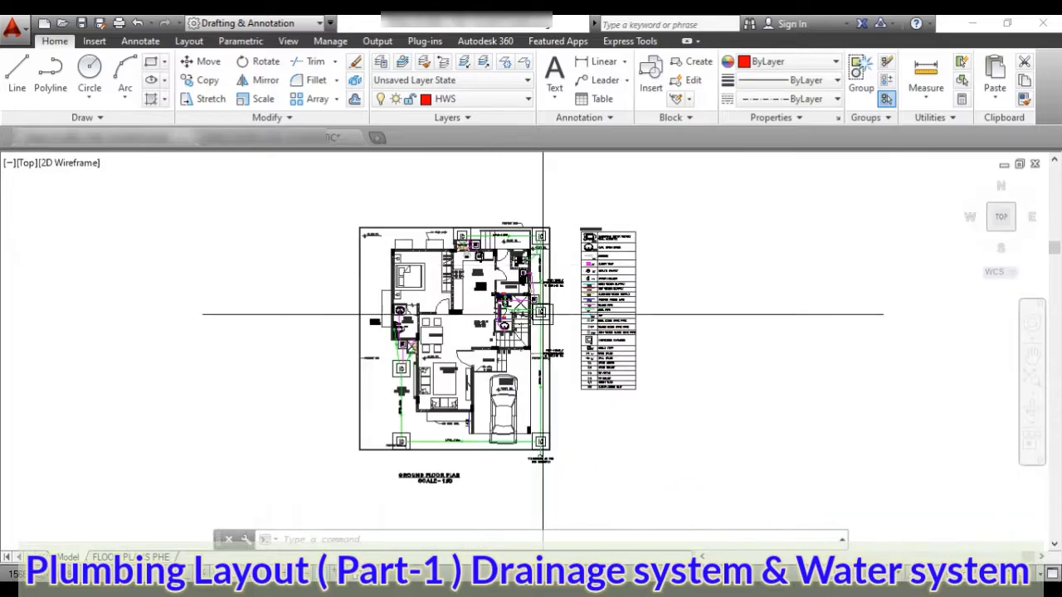
pyautogui.scroll(4, 483, 310)
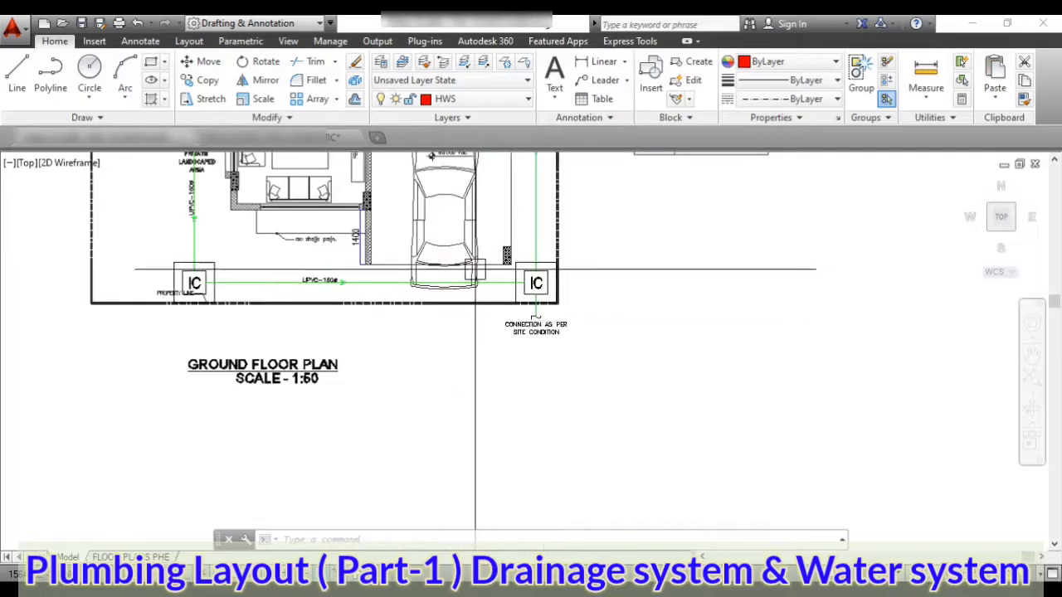
# Return to the first floor toilet's shaft and examine the CWS-F/A, HWS-F/A and FWS-F/A water pipes with their labels.
pyautogui.scroll(-4, 467, 391)
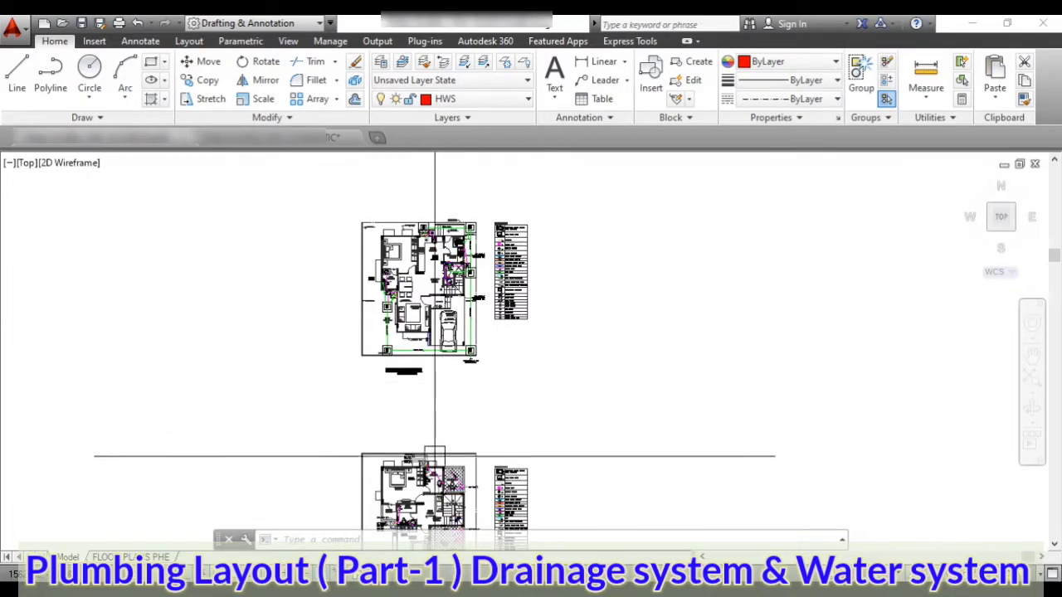
pyautogui.scroll(5, 434, 453)
pyautogui.scroll(2, 380, 398)
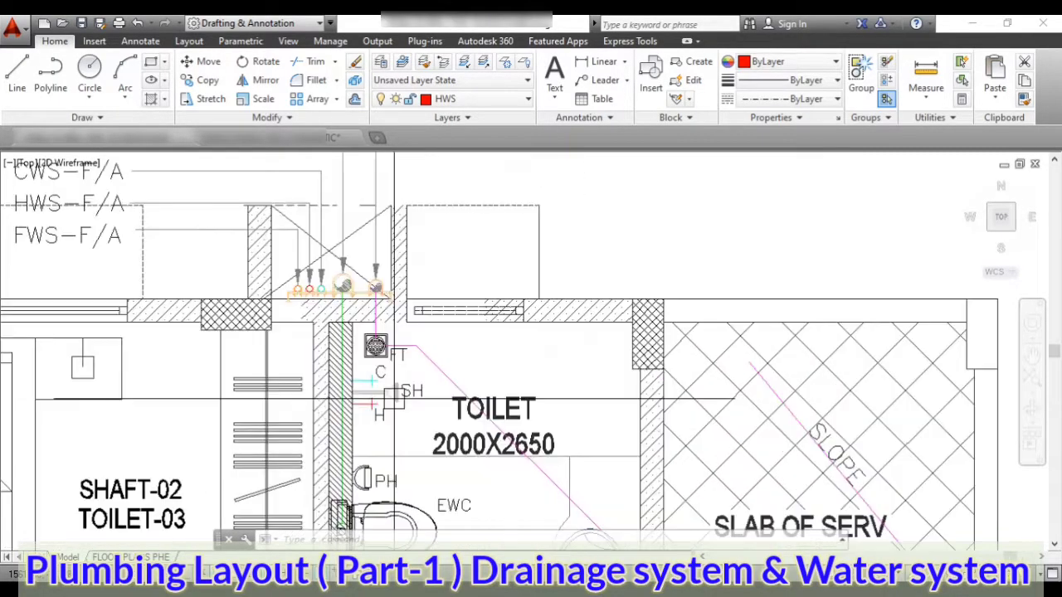
pyautogui.scroll(-2, 540, 429)
pyautogui.scroll(3, 364, 331)
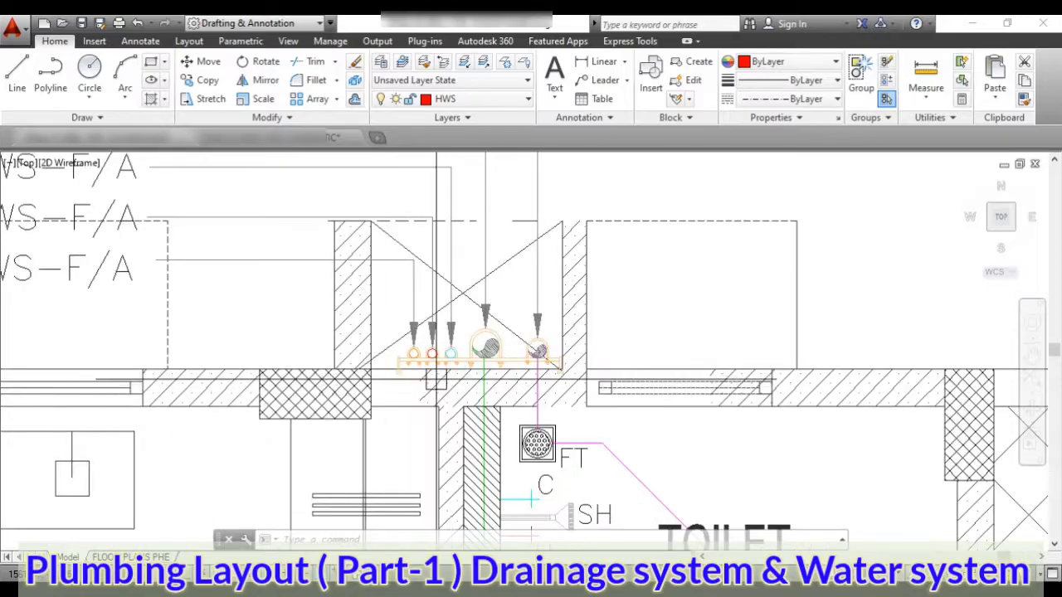
pyautogui.scroll(-2, 461, 403)
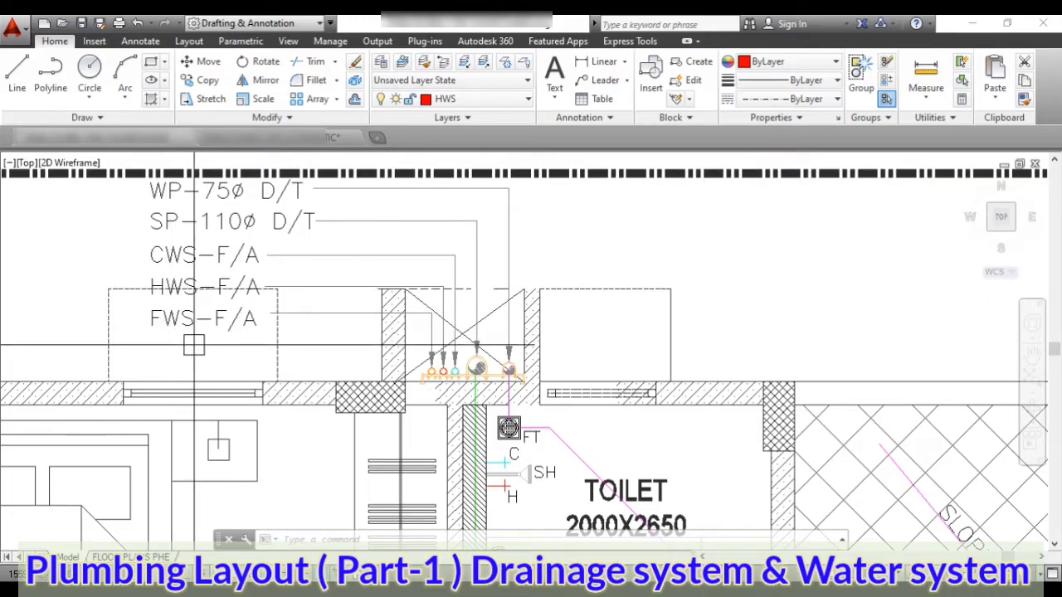
# Read the cold, hot and flushing water supply and pumped rising main entries in the first floor's general legend.
pyautogui.scroll(-4, 222, 404)
pyautogui.scroll(3, 249, 356)
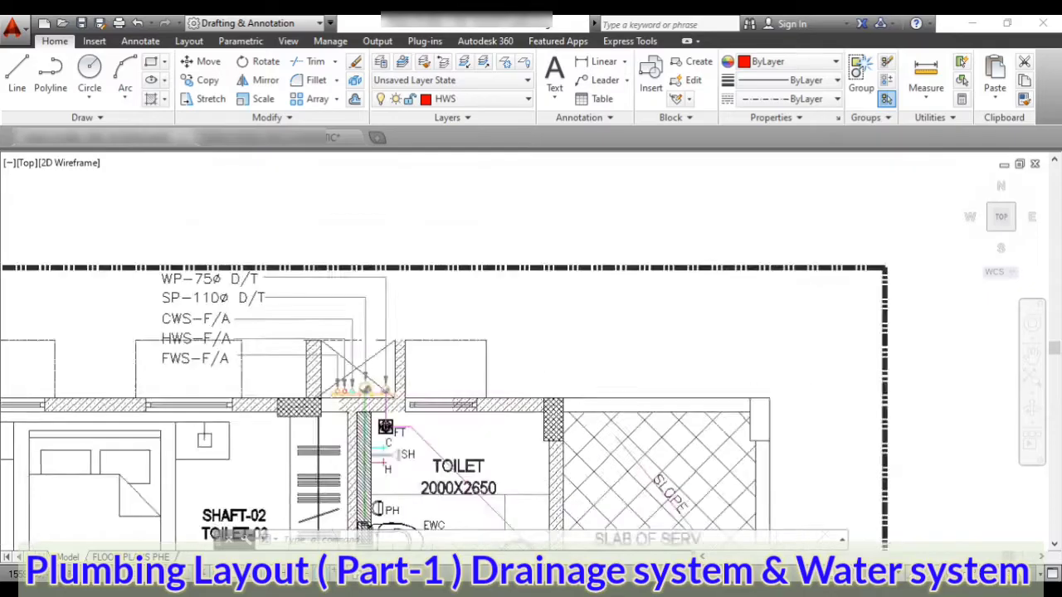
pyautogui.scroll(-5, 309, 299)
pyautogui.scroll(-2, 540, 312)
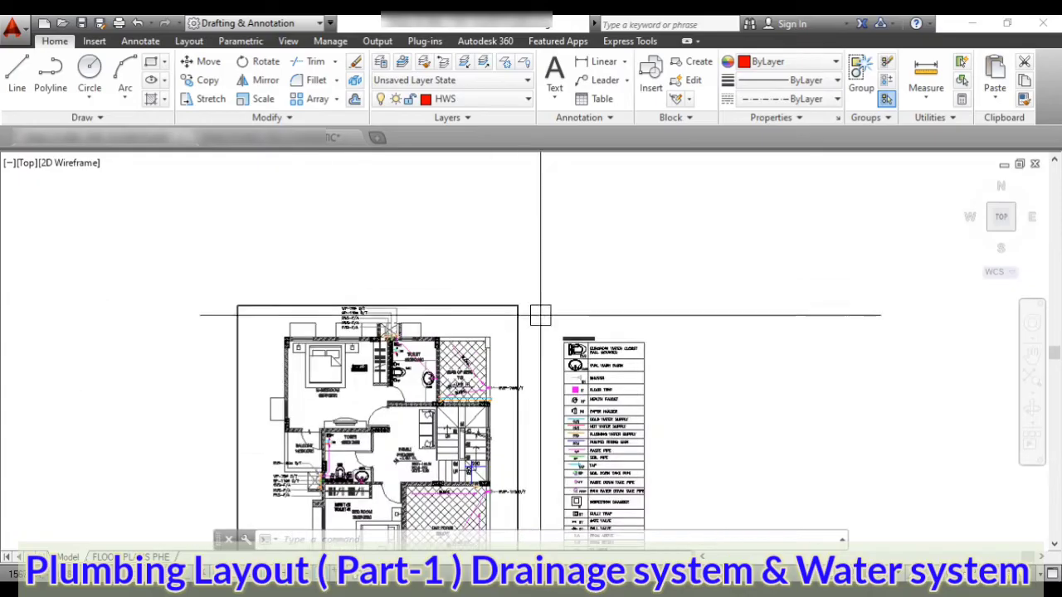
pyautogui.scroll(6, 592, 497)
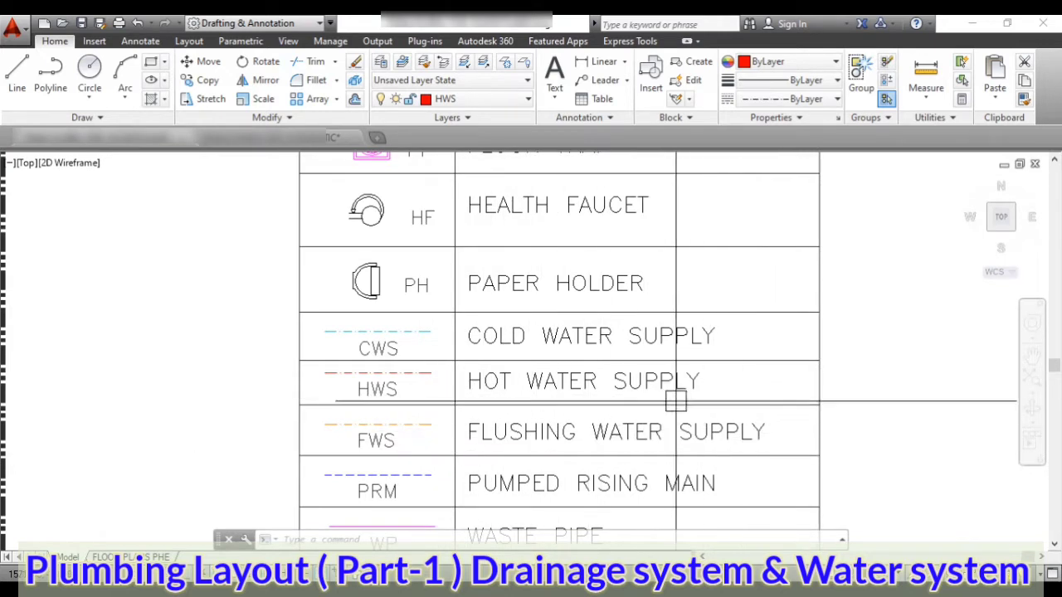
pyautogui.scroll(-2, 628, 369)
pyautogui.scroll(2, 553, 465)
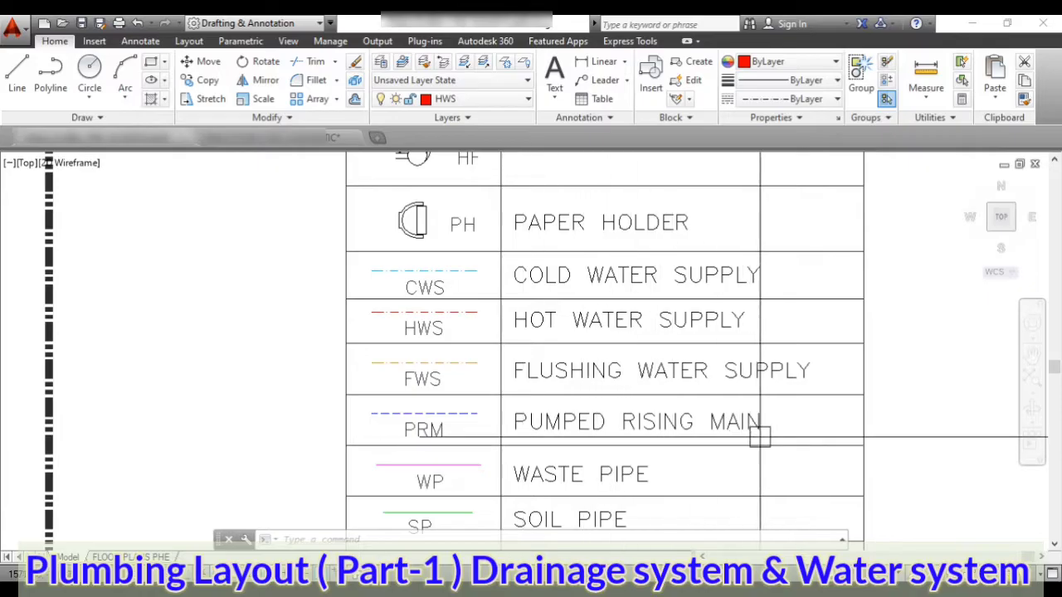
pyautogui.moveTo(761, 436)
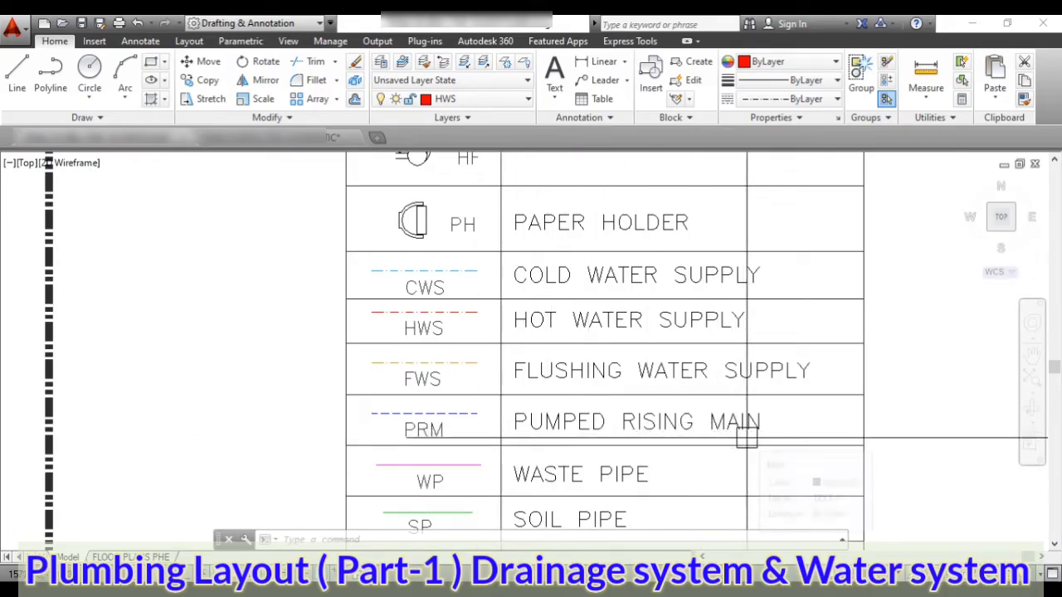
pyautogui.scroll(-6, 755, 438)
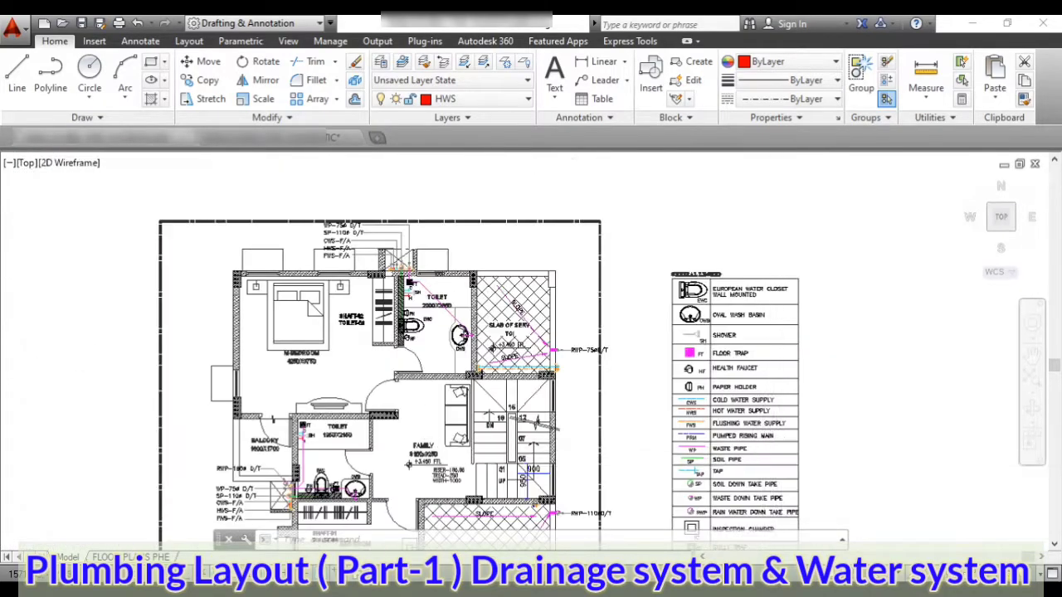
# Compare the waste pipe and soil pipe line symbols in the general legend.
pyautogui.scroll(6, 743, 454)
pyautogui.scroll(2, 627, 448)
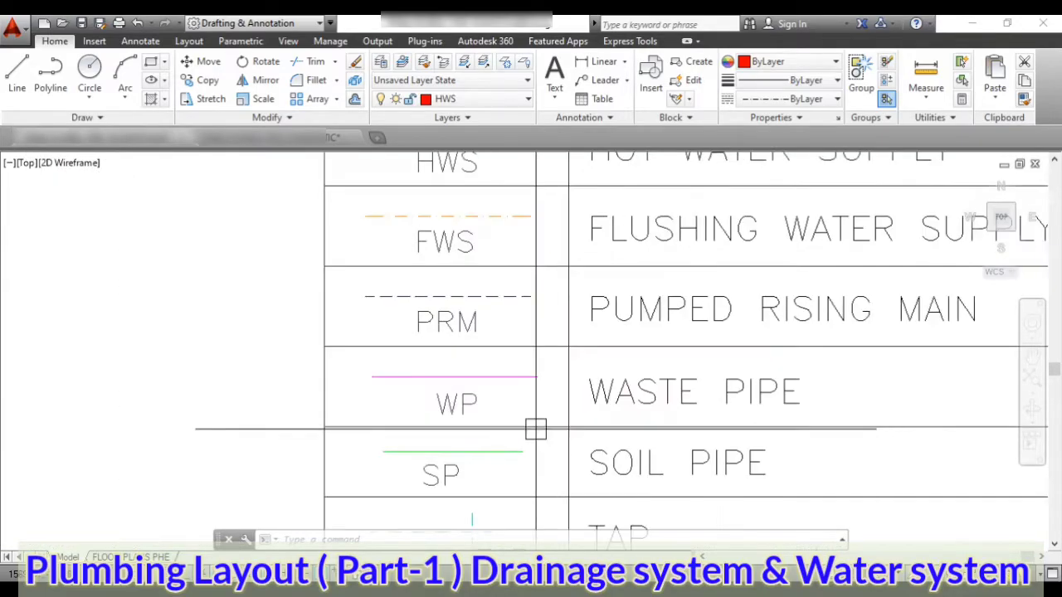
pyautogui.scroll(-2, 498, 389)
pyautogui.scroll(2, 504, 391)
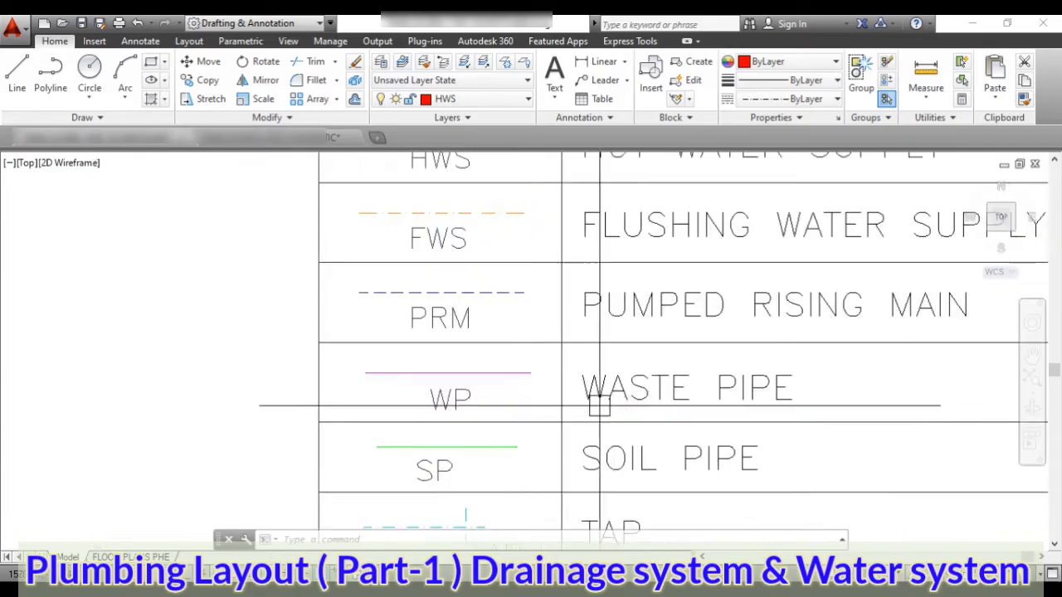
pyautogui.scroll(-2, 640, 403)
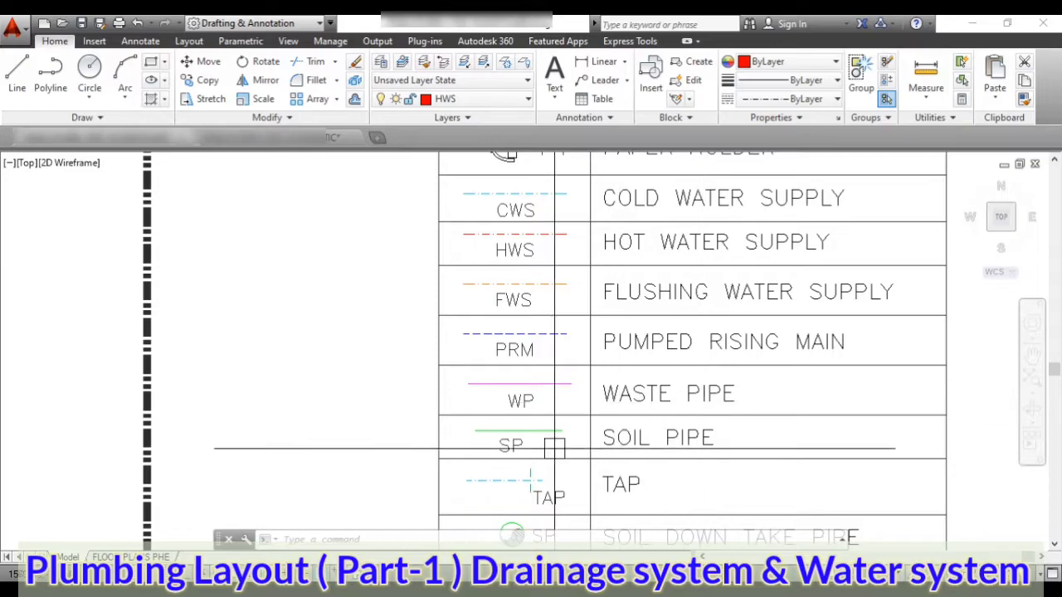
# Check the F/A suffix on the toilet shaft's CWS, HWS and FWS labels against the abbreviations in the general legend.
pyautogui.scroll(2, 555, 445)
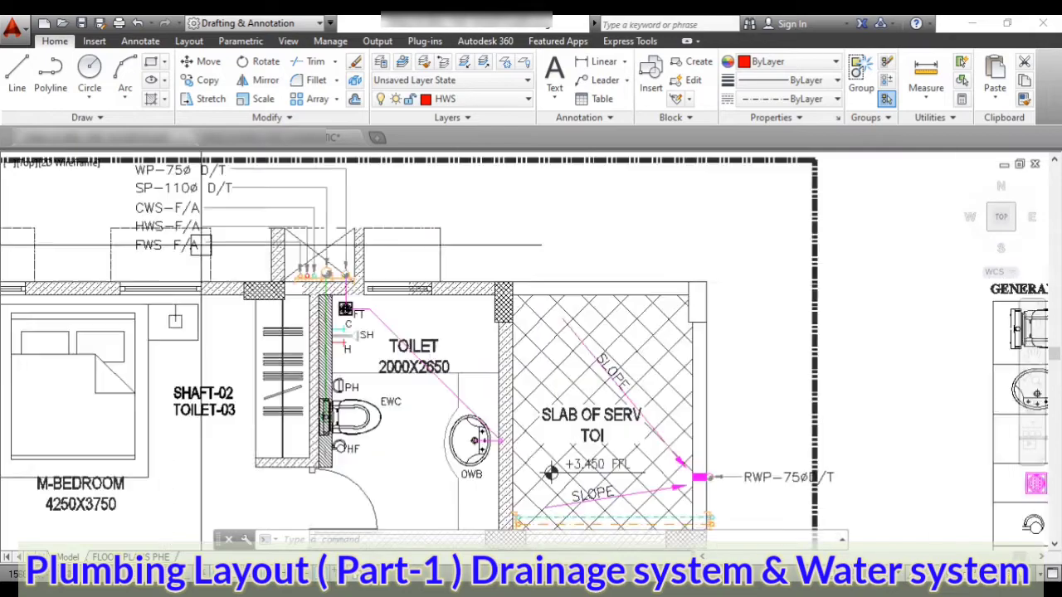
pyautogui.scroll(3, 201, 245)
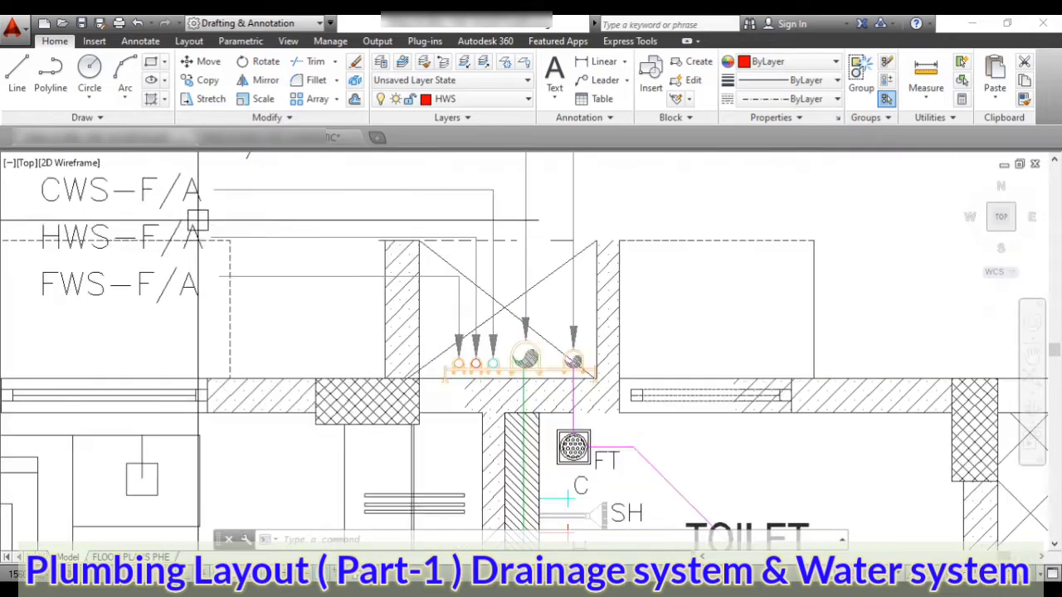
pyautogui.scroll(-5, 216, 274)
pyautogui.scroll(-4, 324, 324)
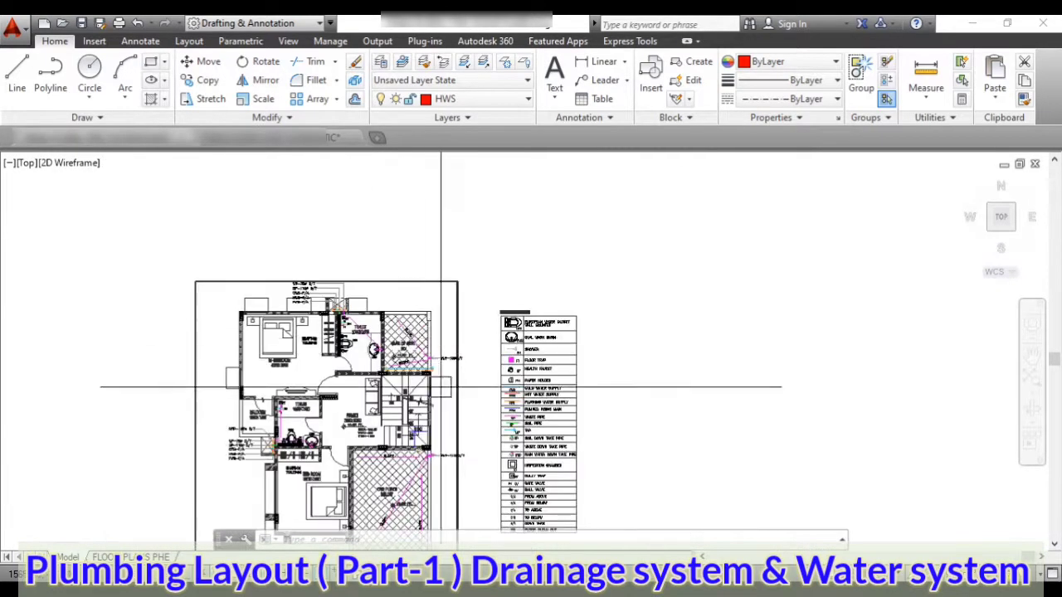
pyautogui.scroll(-2, 515, 332)
pyautogui.scroll(4, 535, 410)
pyautogui.scroll(4, 523, 495)
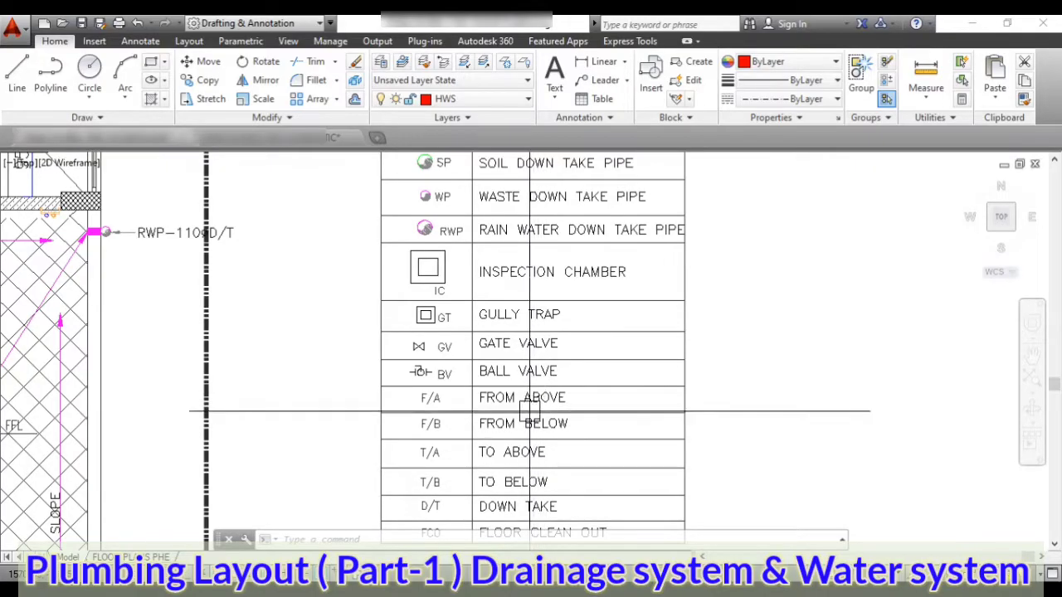
pyautogui.scroll(2, 543, 406)
pyautogui.scroll(2, 591, 404)
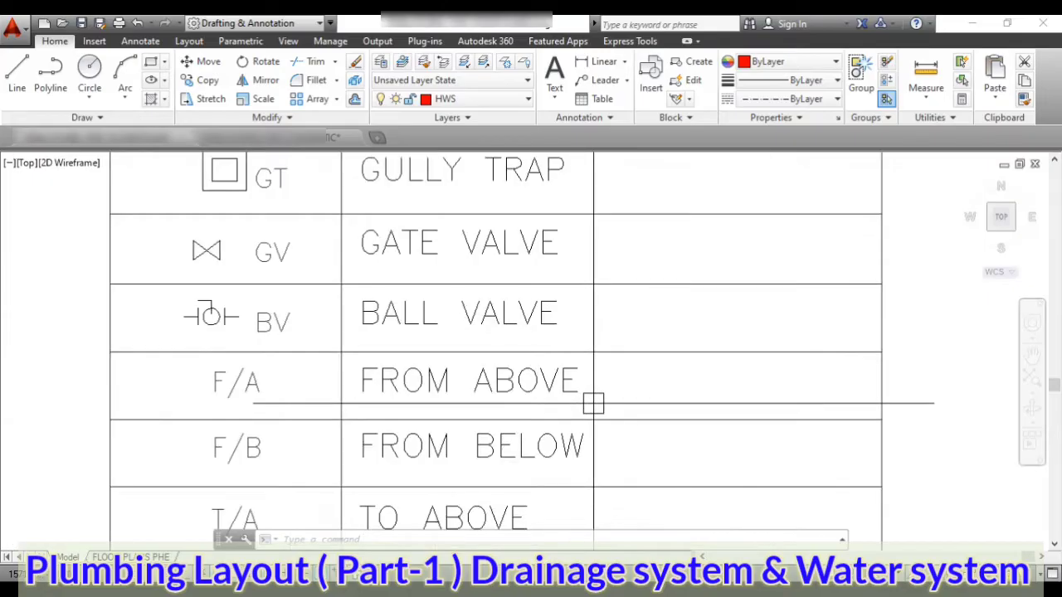
pyautogui.scroll(-4, 569, 411)
# Return to the 2000X2650 toilet's shaft and examine the cold, hot and flushing water pipes coming from above.
pyautogui.scroll(5, 438, 332)
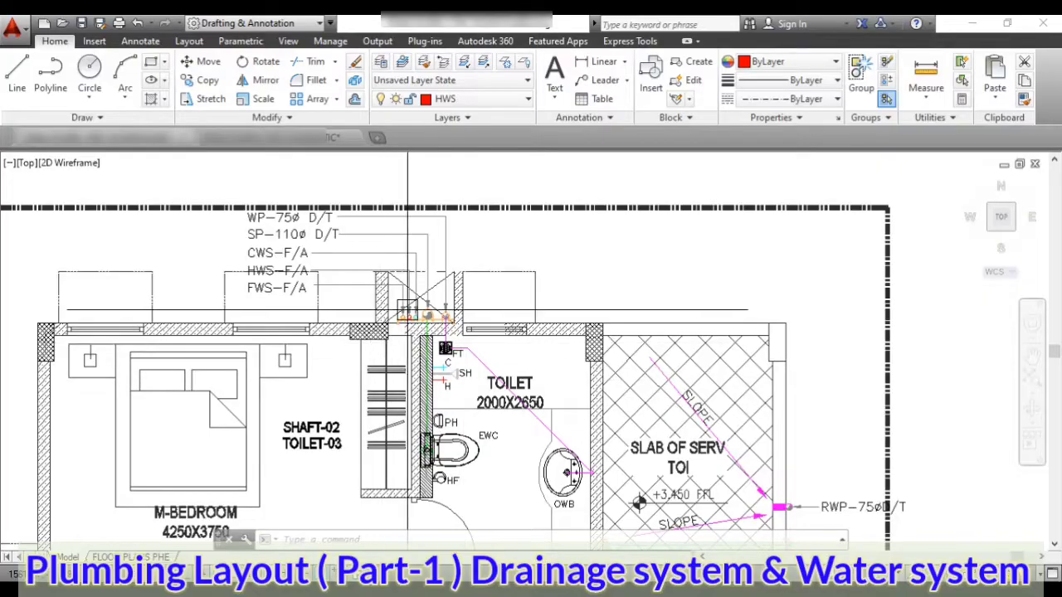
pyautogui.scroll(1, 399, 338)
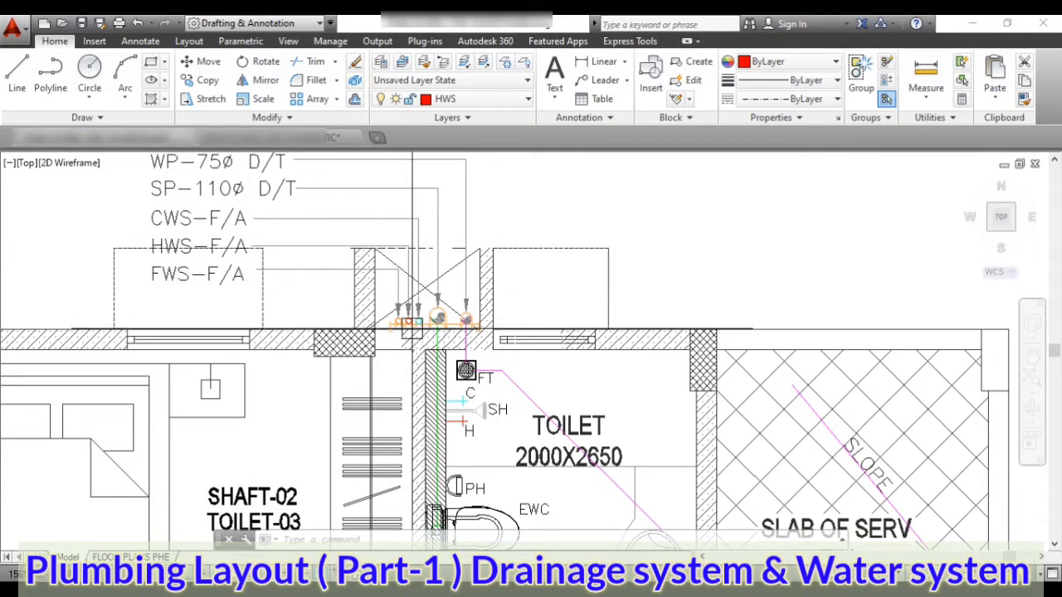
pyautogui.scroll(-2, 440, 349)
pyautogui.scroll(2, 472, 384)
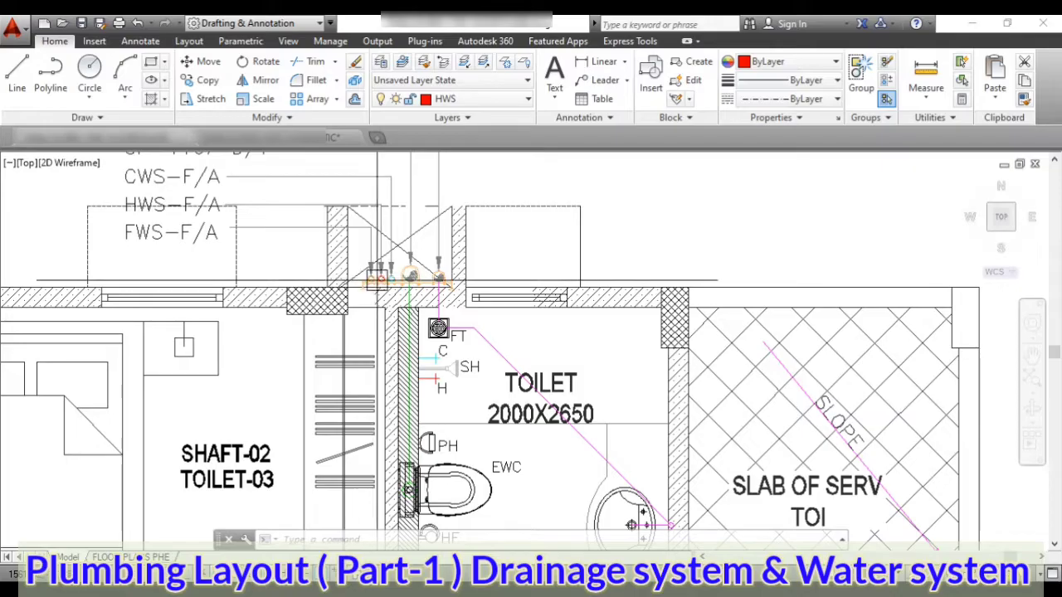
pyautogui.scroll(-2, 431, 332)
pyautogui.scroll(2, 438, 349)
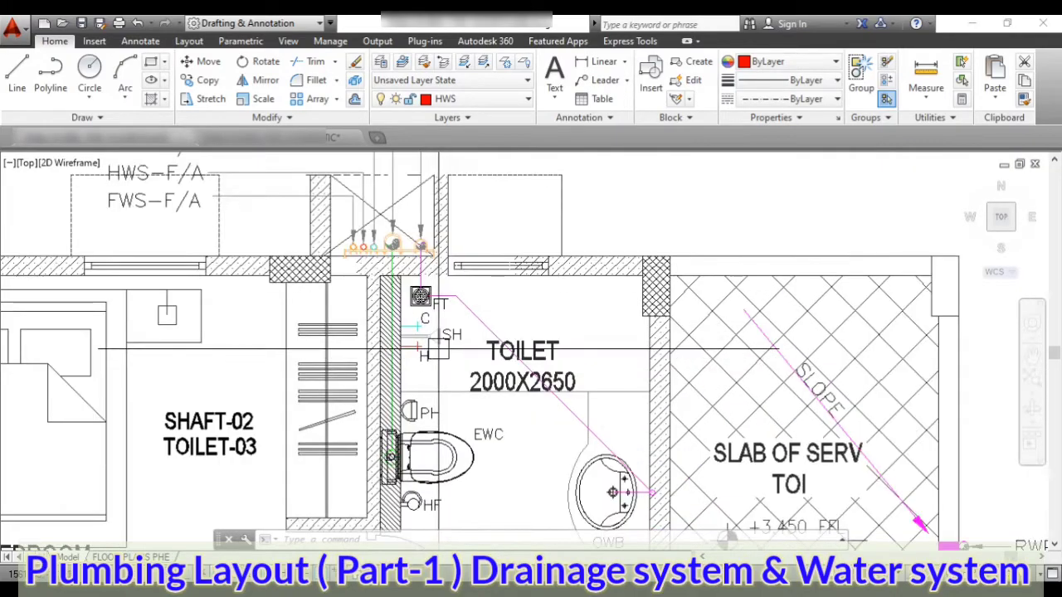
# Examine the water supply points of the 2000X2650 toilet at the shower's C and H taps, the EWC and the wash basin.
pyautogui.scroll(4, 429, 324)
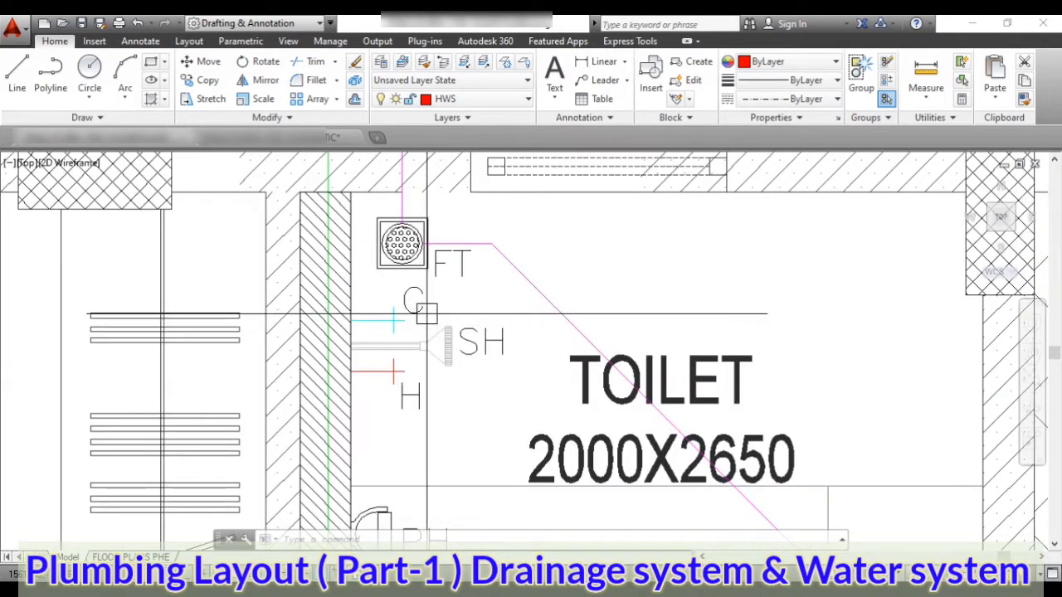
pyautogui.scroll(-1, 426, 314)
pyautogui.scroll(-2, 411, 287)
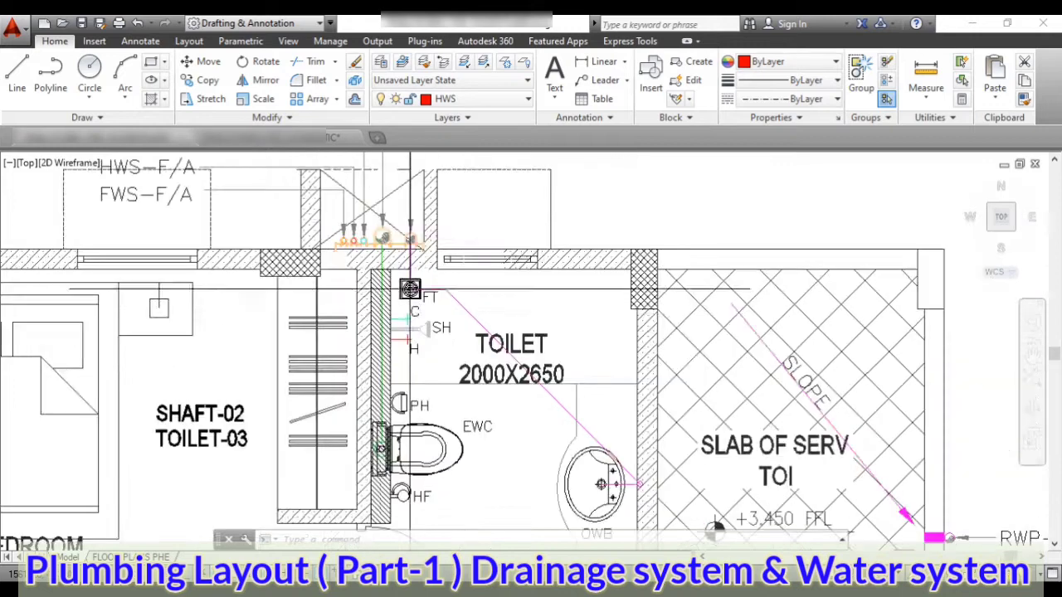
pyautogui.scroll(2, 407, 460)
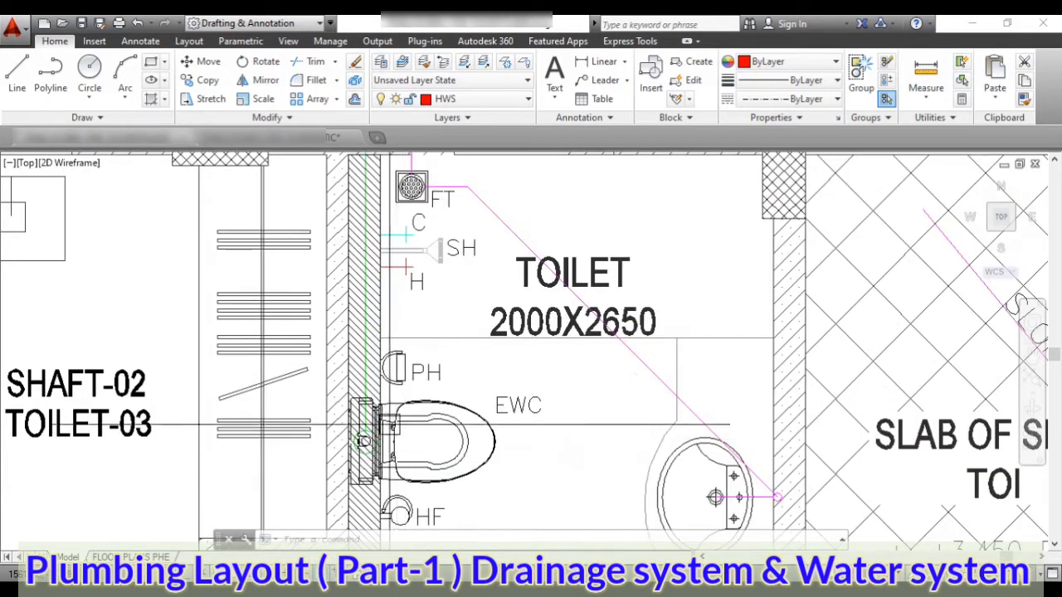
pyautogui.scroll(-2, 378, 417)
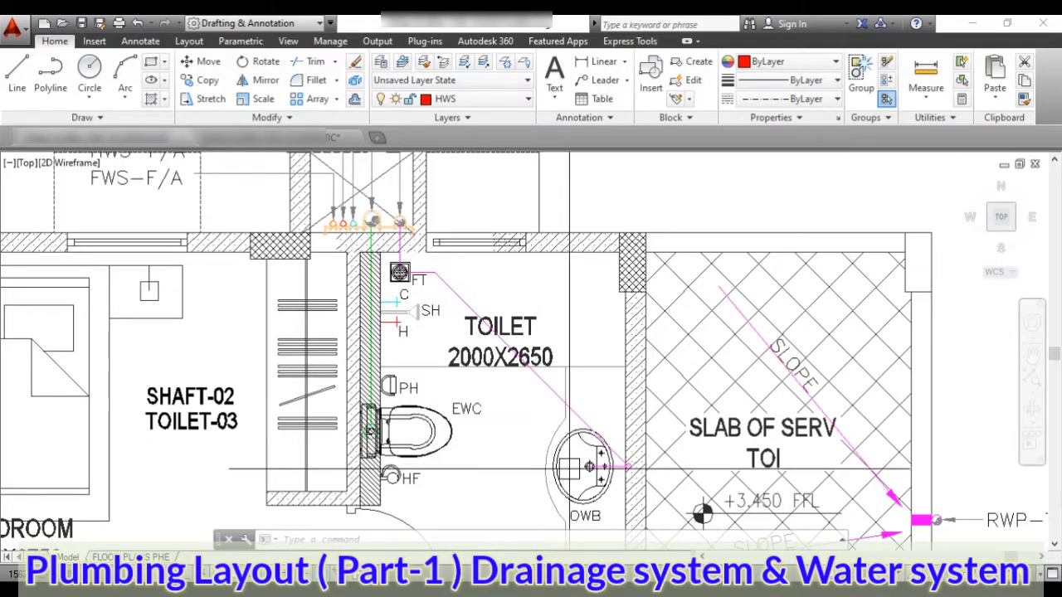
pyautogui.scroll(-2, 602, 449)
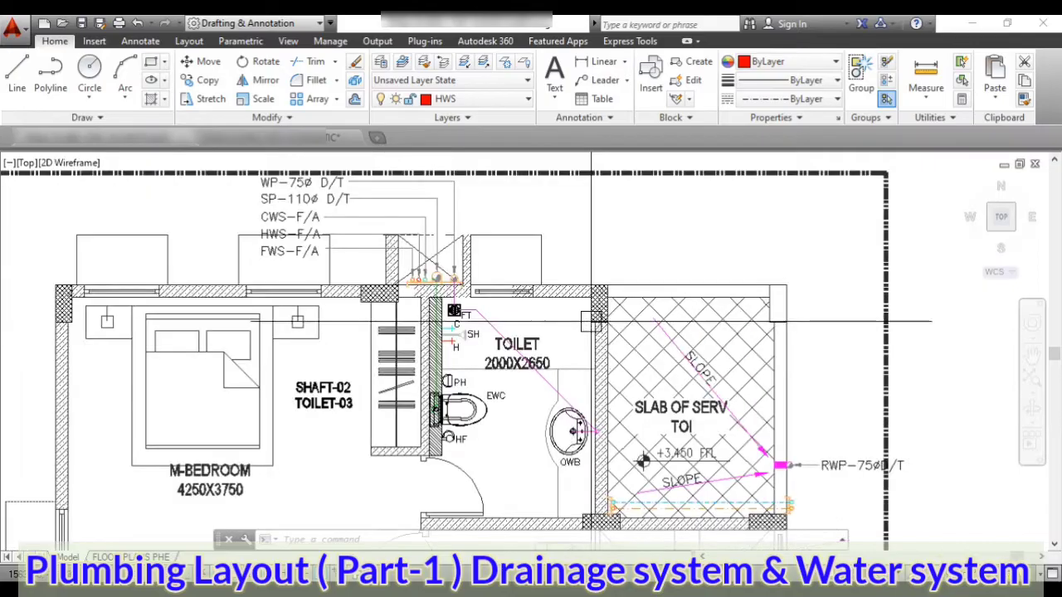
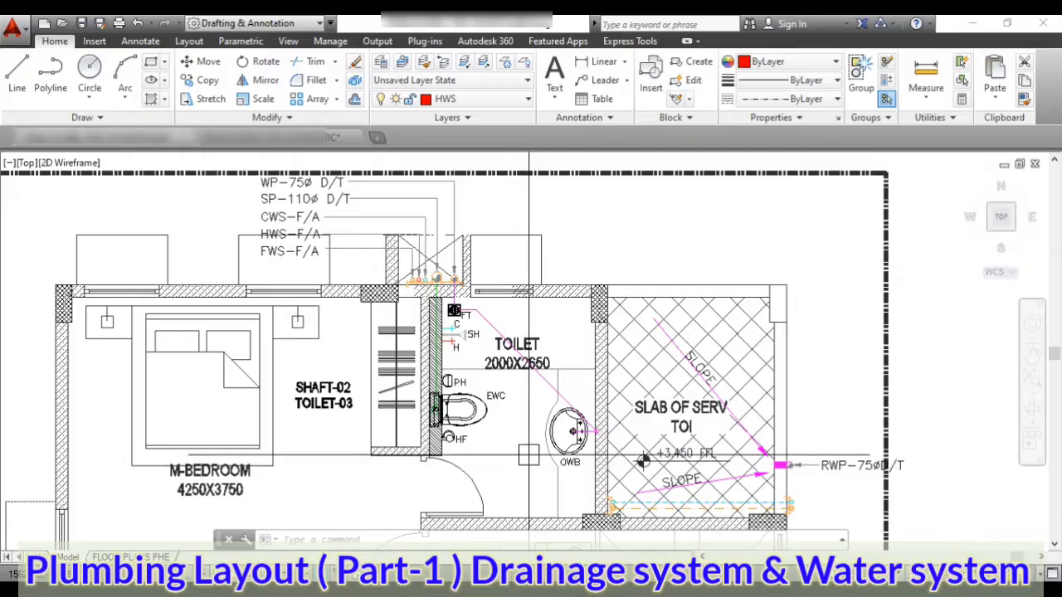
# Go to the first floor's 1950X2150 toilet and examine its fixtures and the adjoining pipe shaft.
pyautogui.scroll(-2, 501, 274)
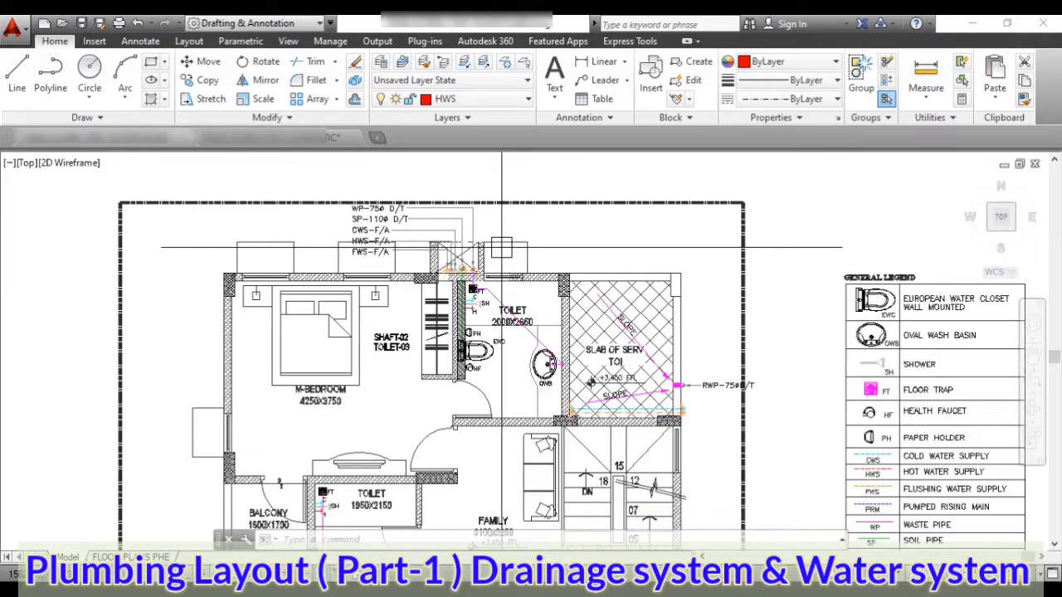
pyautogui.scroll(-2, 502, 247)
pyautogui.scroll(-3, 579, 380)
pyautogui.scroll(5, 464, 271)
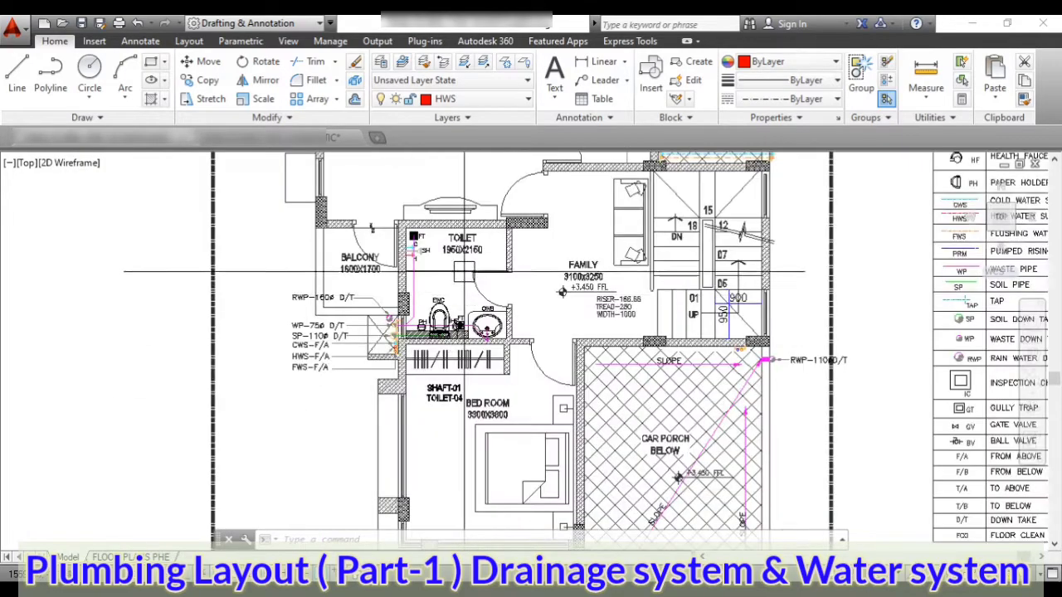
pyautogui.scroll(5, 464, 271)
pyautogui.scroll(-8, 379, 256)
pyautogui.scroll(5, 463, 308)
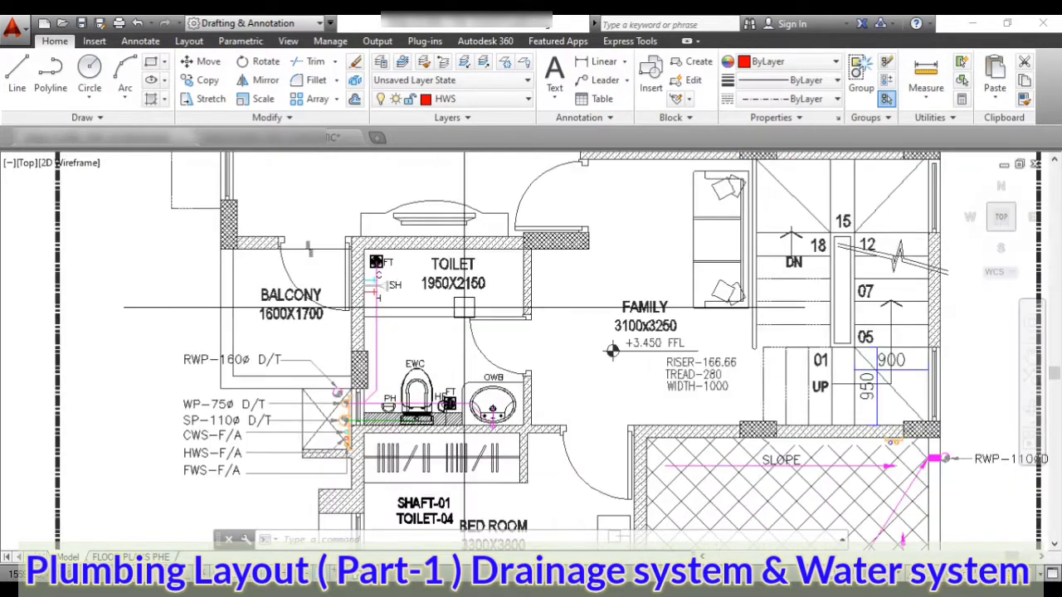
pyautogui.scroll(2, 334, 401)
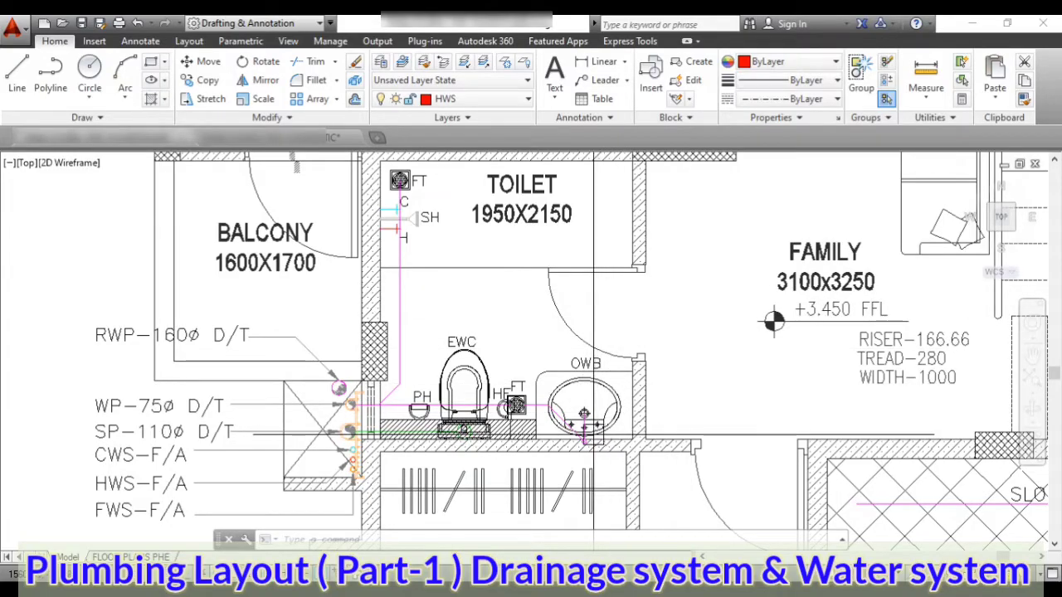
pyautogui.scroll(1, 585, 414)
pyautogui.scroll(-1, 594, 404)
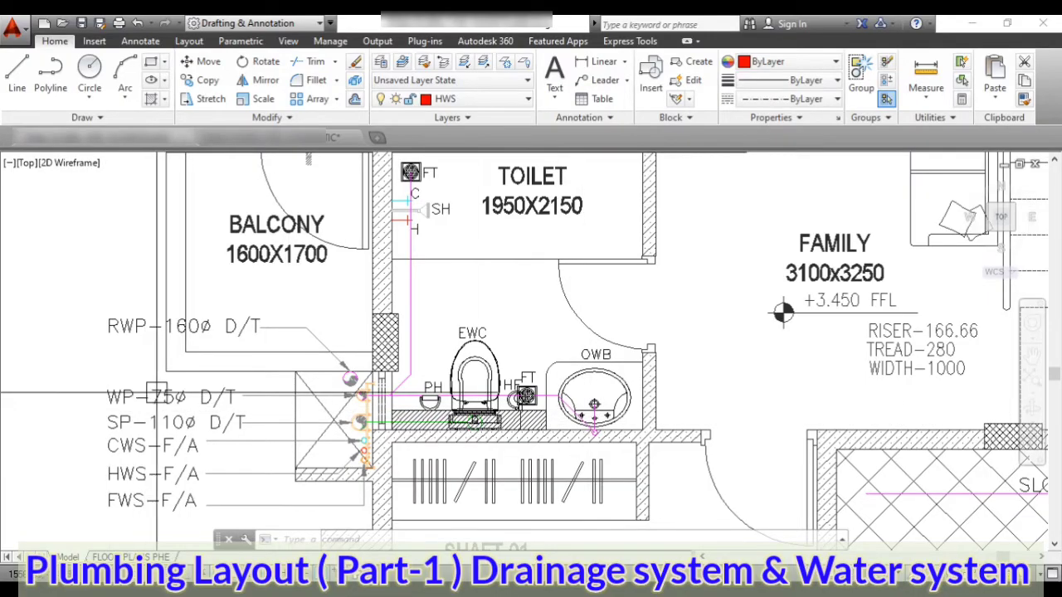
# Point out the WP-75ø D/T label and its leader at the 1950X2150 toilet's shaft, leaving nothing selected.
pyautogui.scroll(2, 170, 397)
pyautogui.click(246, 384)
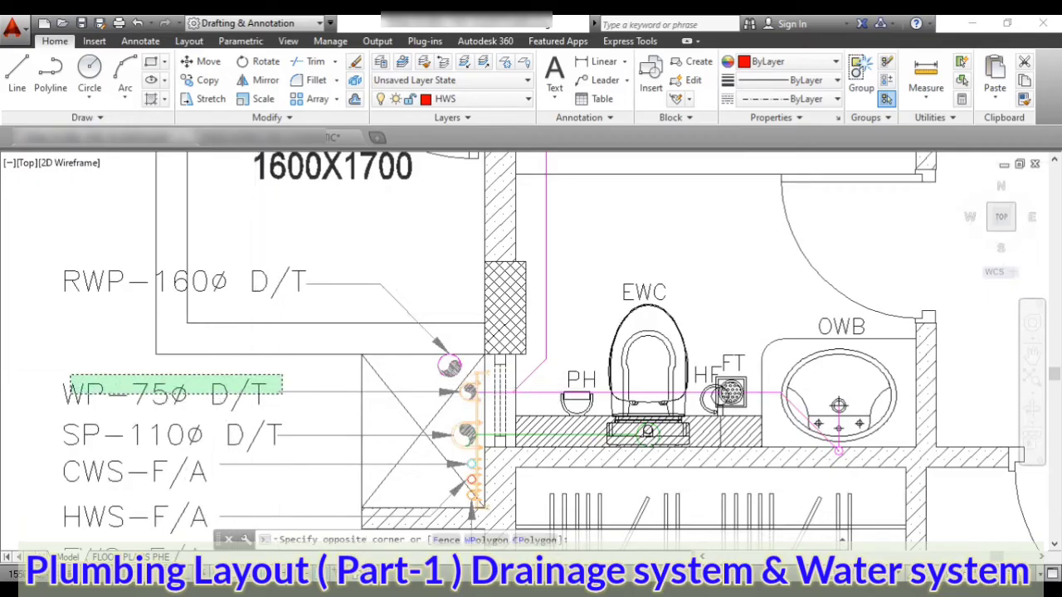
pyautogui.click(106, 405)
pyautogui.scroll(-2, 341, 361)
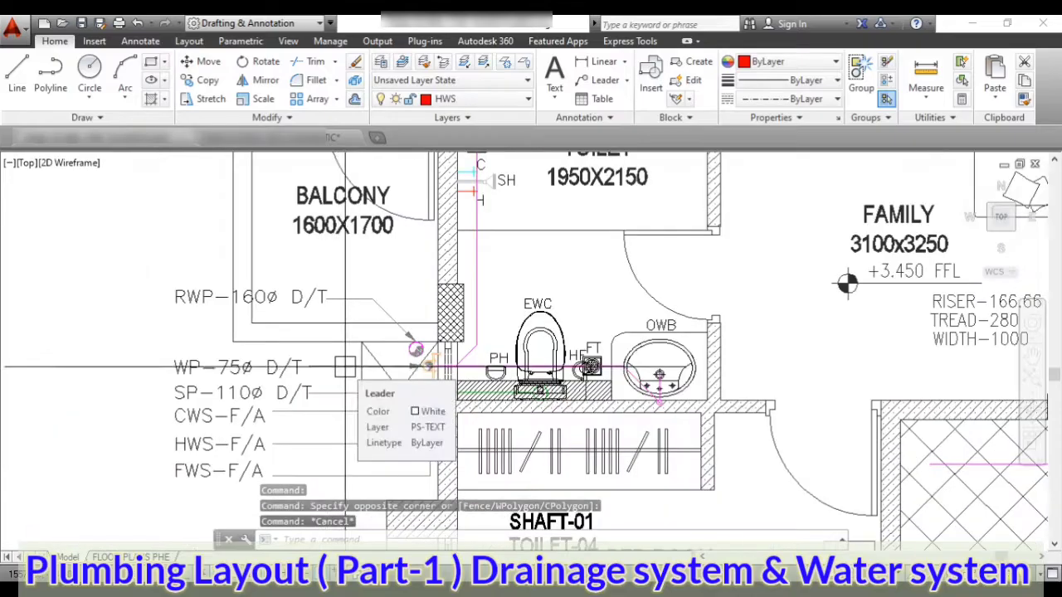
pyautogui.press('Escape')
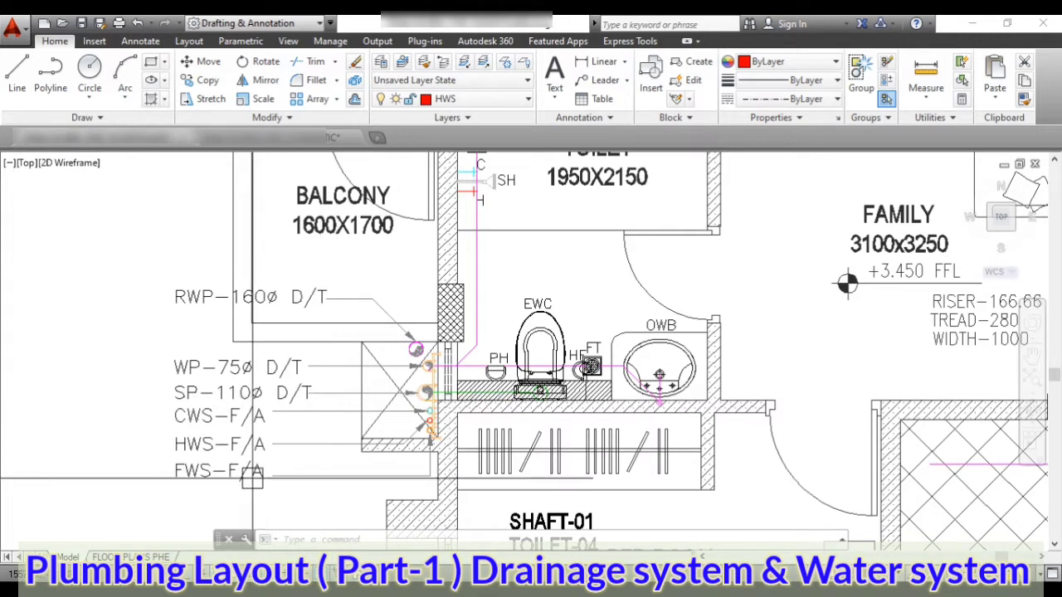
# Highlight the CWS-F/A, HWS-F/A and FWS-F/A labels beside the shaft, then clear the selection.
pyautogui.click(191, 430)
pyautogui.click(142, 499)
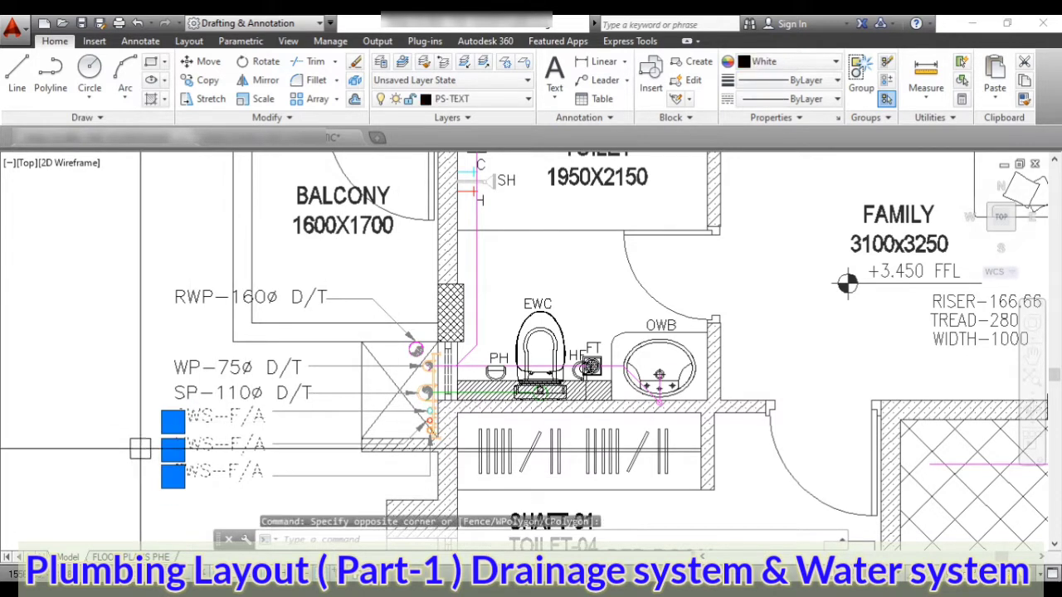
pyautogui.press('Escape')
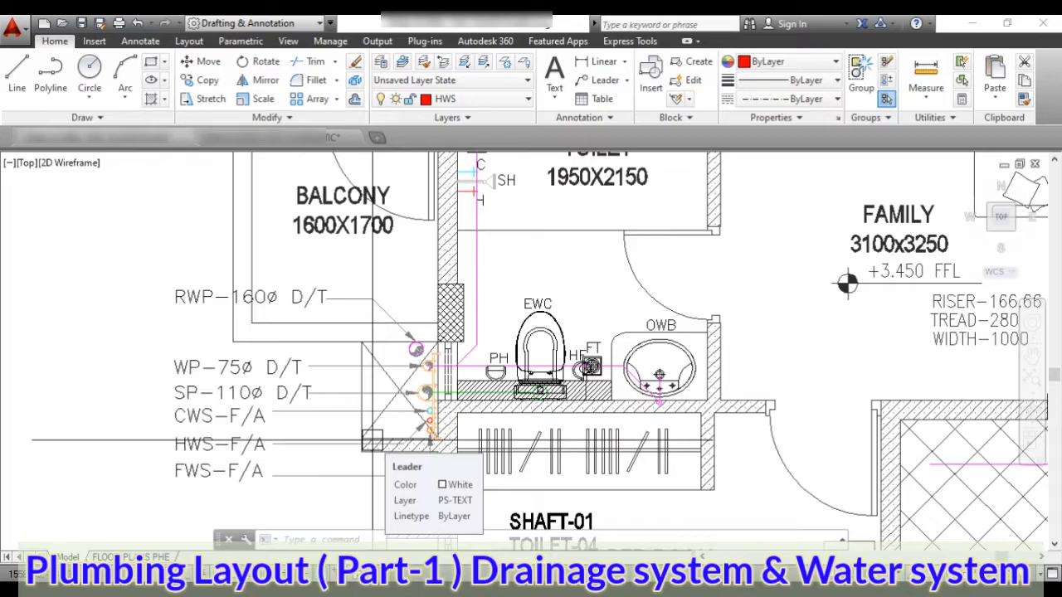
# Examine the RWP-160ø D/T rain water pipe in the shaft and its position next to the 1600X1700 balcony.
pyautogui.scroll(2, 266, 310)
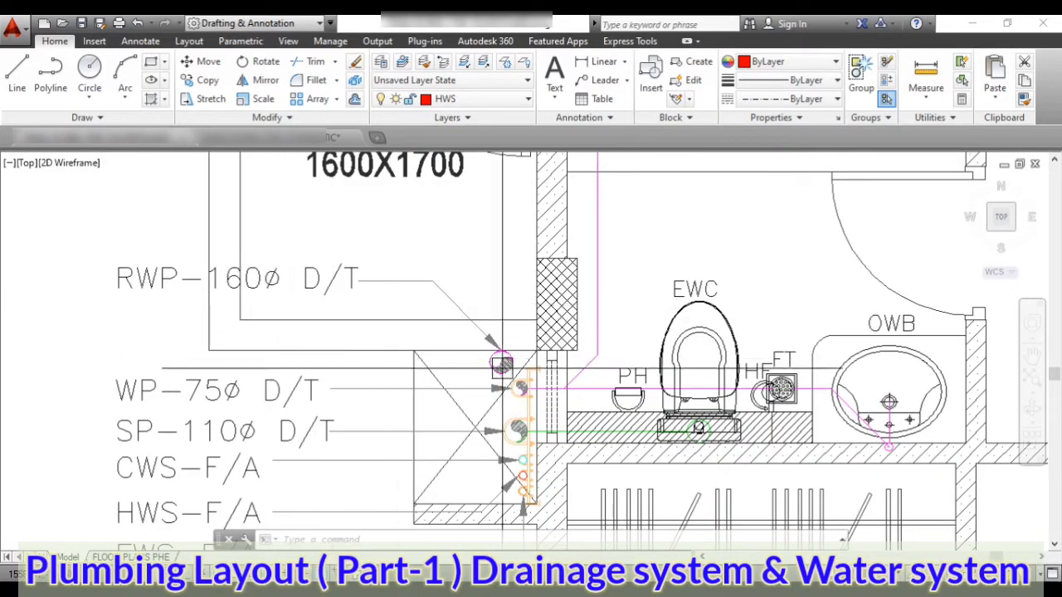
pyautogui.scroll(2, 504, 361)
pyautogui.scroll(-4, 505, 361)
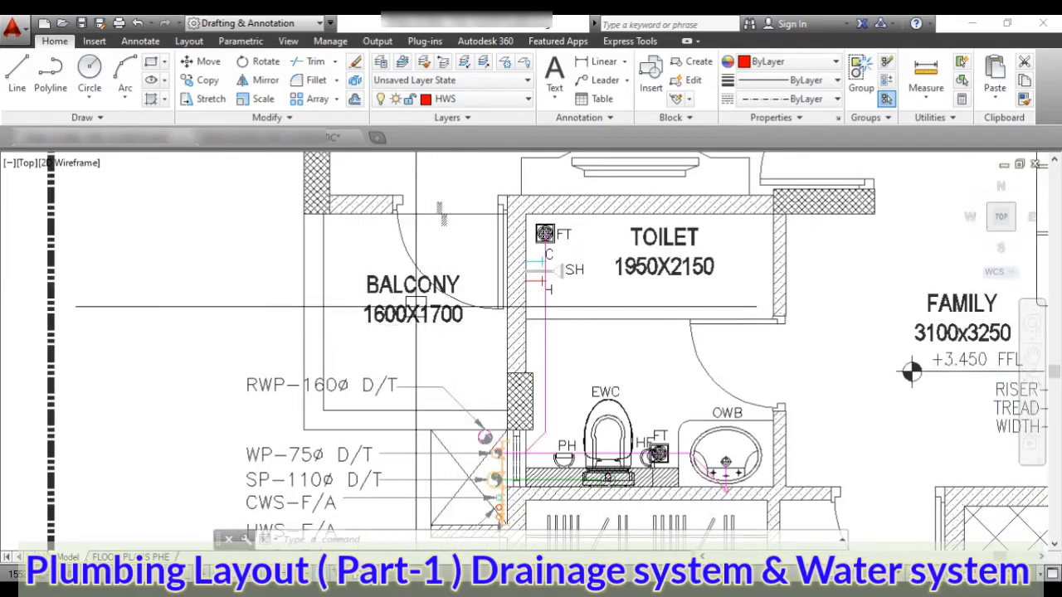
pyautogui.scroll(2, 484, 437)
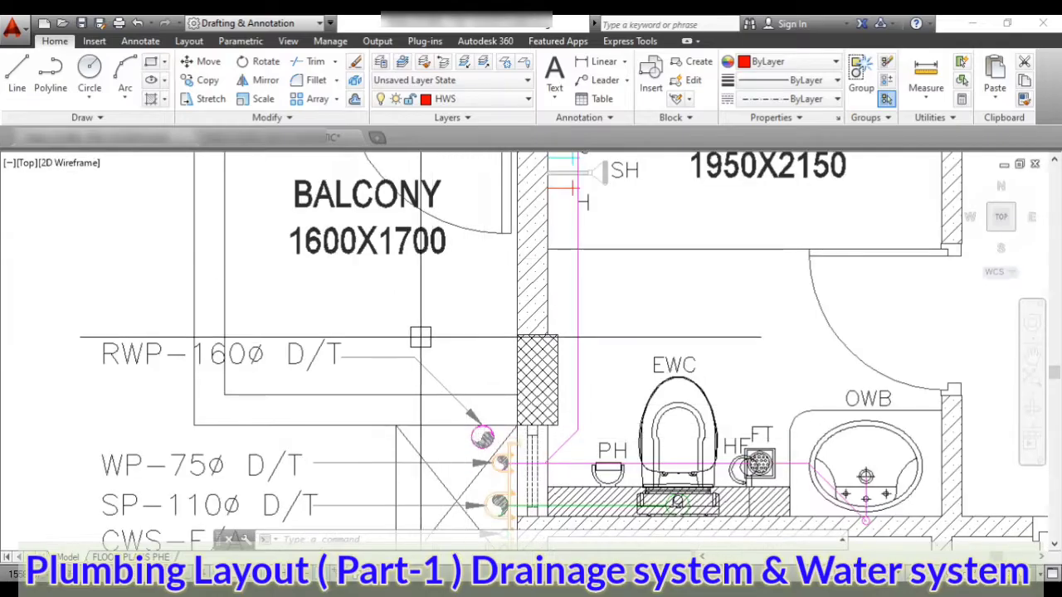
pyautogui.scroll(-2, 440, 324)
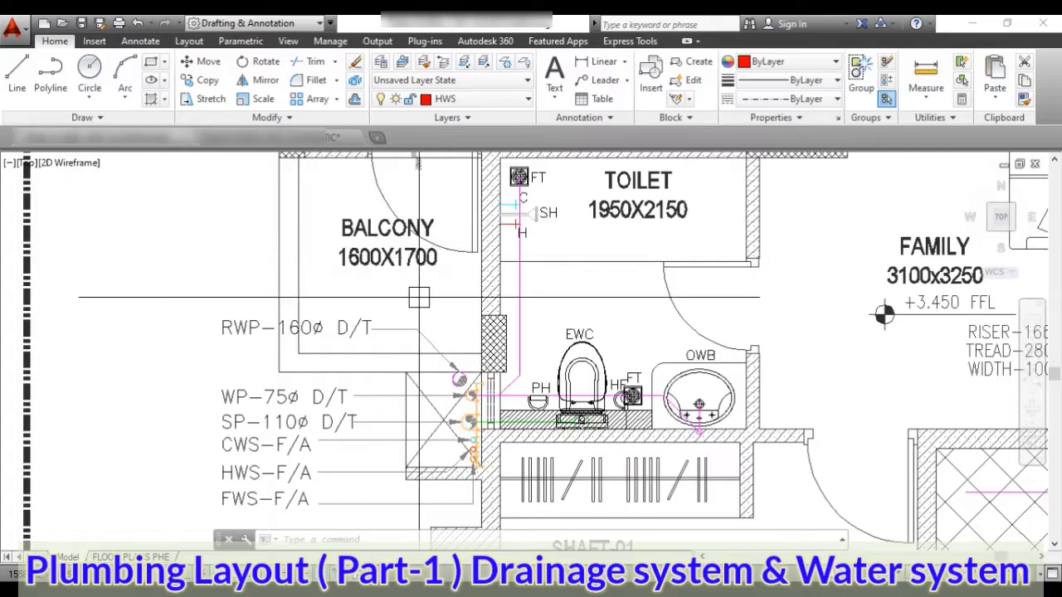
pyautogui.scroll(2, 446, 309)
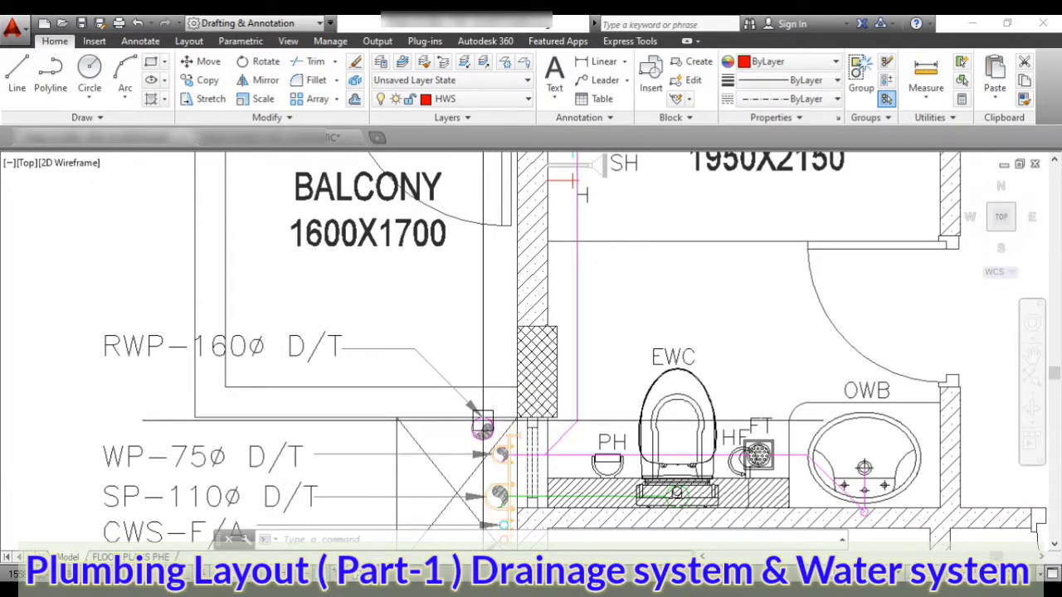
pyautogui.scroll(-2, 482, 425)
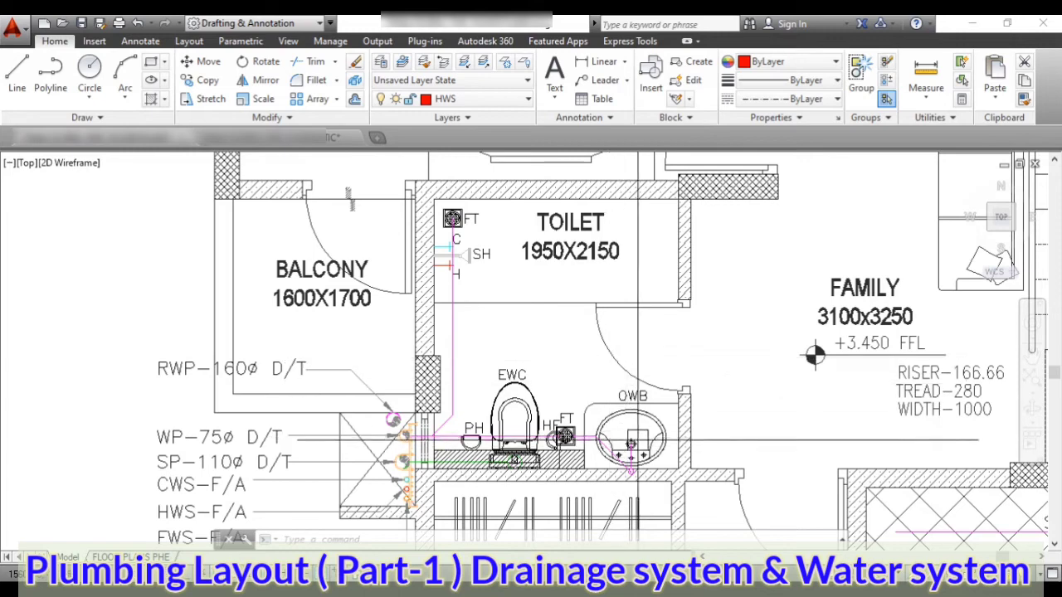
# Trace the 1950X2150 toilet's waste pipe between the wash basin, the floor traps and the WP-75ø down take.
pyautogui.scroll(2, 611, 406)
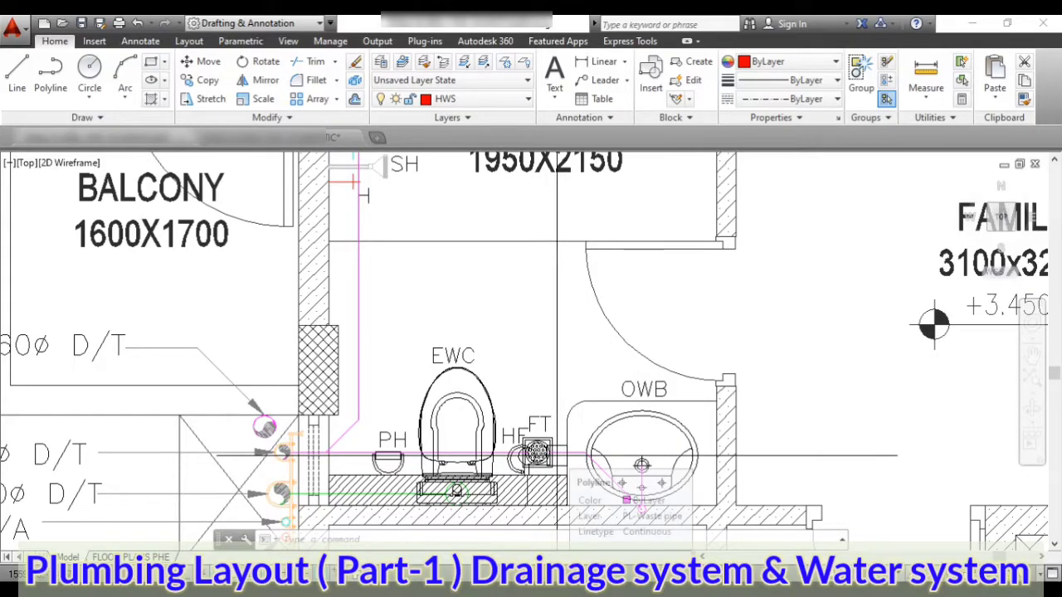
pyautogui.click(557, 455)
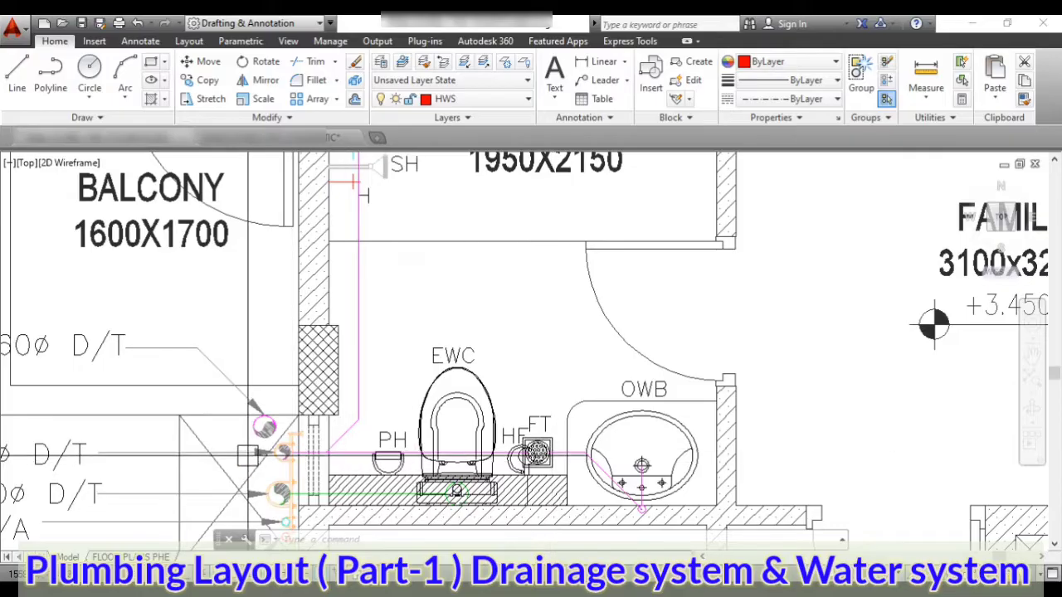
pyautogui.scroll(-2, 247, 455)
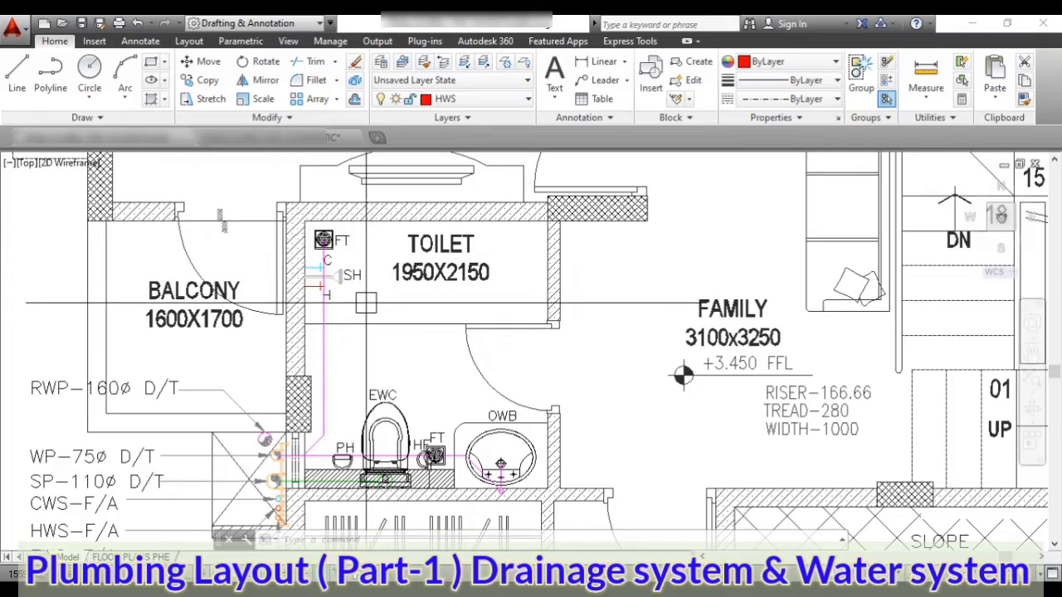
pyautogui.scroll(2, 327, 233)
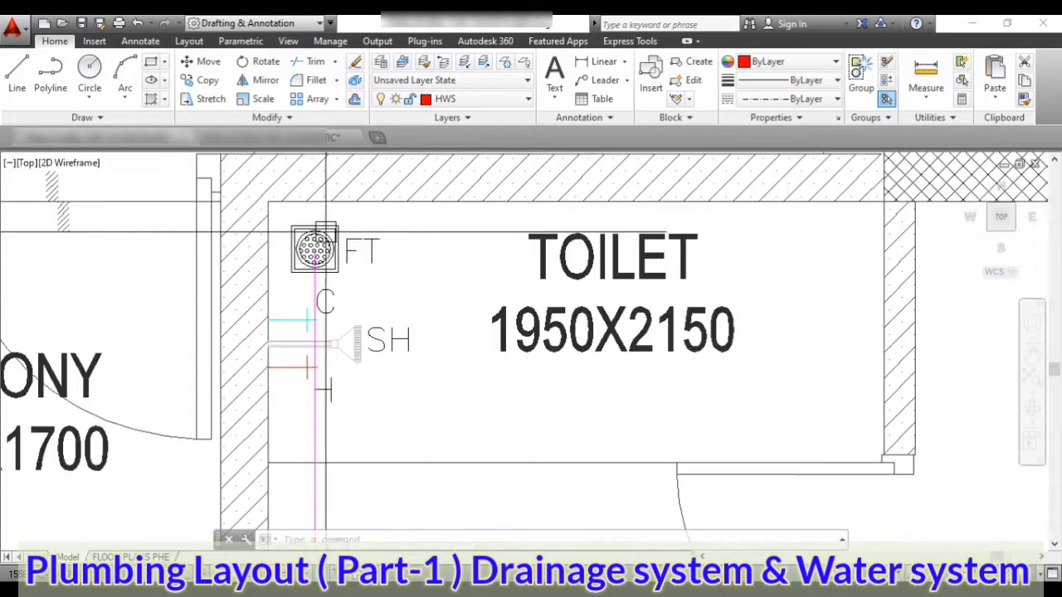
# Follow the 1950X2150 toilet's waste line from the floor trap beside the shower to the WP-75ø down take in the shaft.
pyautogui.scroll(-4, 325, 232)
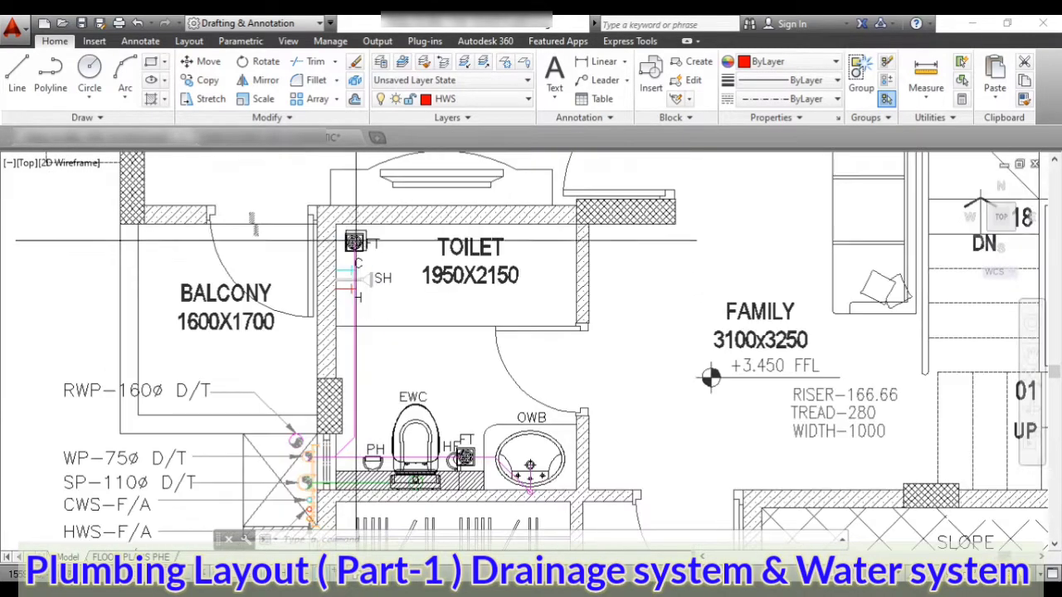
pyautogui.scroll(4, 325, 458)
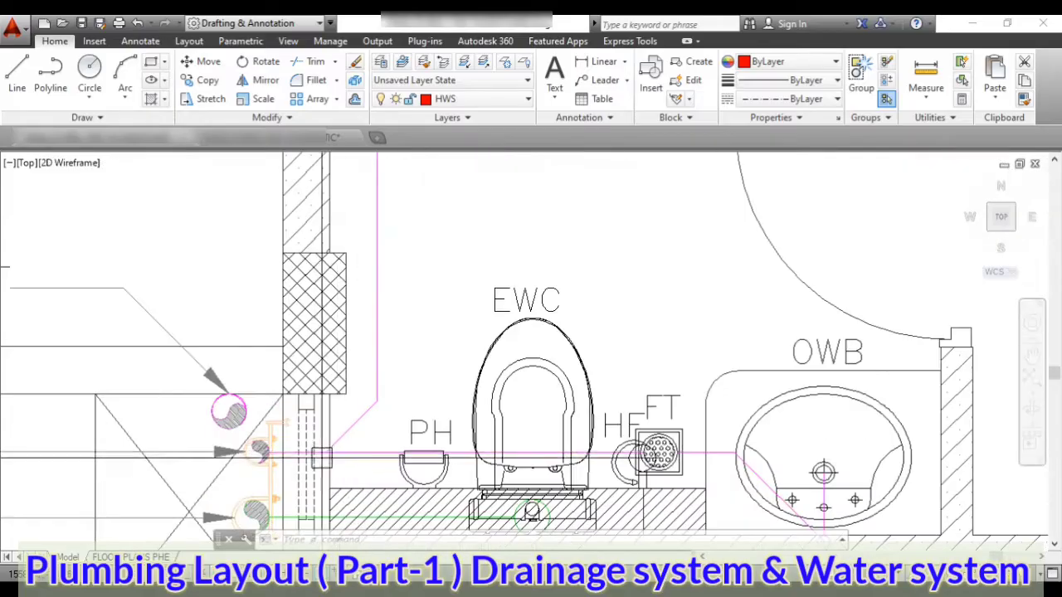
pyautogui.scroll(4, 322, 458)
pyautogui.scroll(-1, 960, 315)
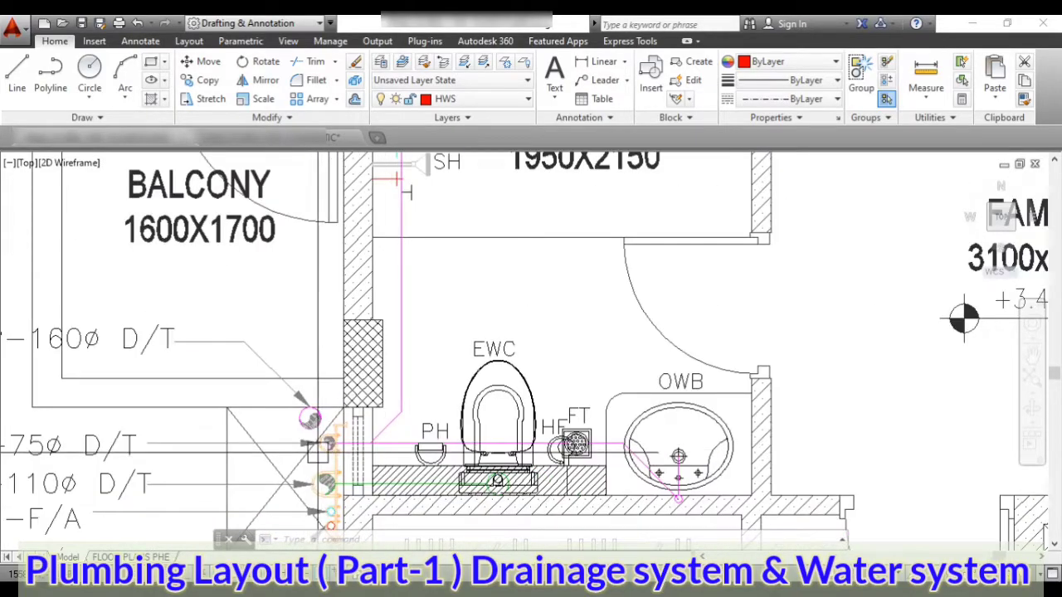
pyautogui.scroll(-1, 960, 315)
pyautogui.scroll(1, 971, 308)
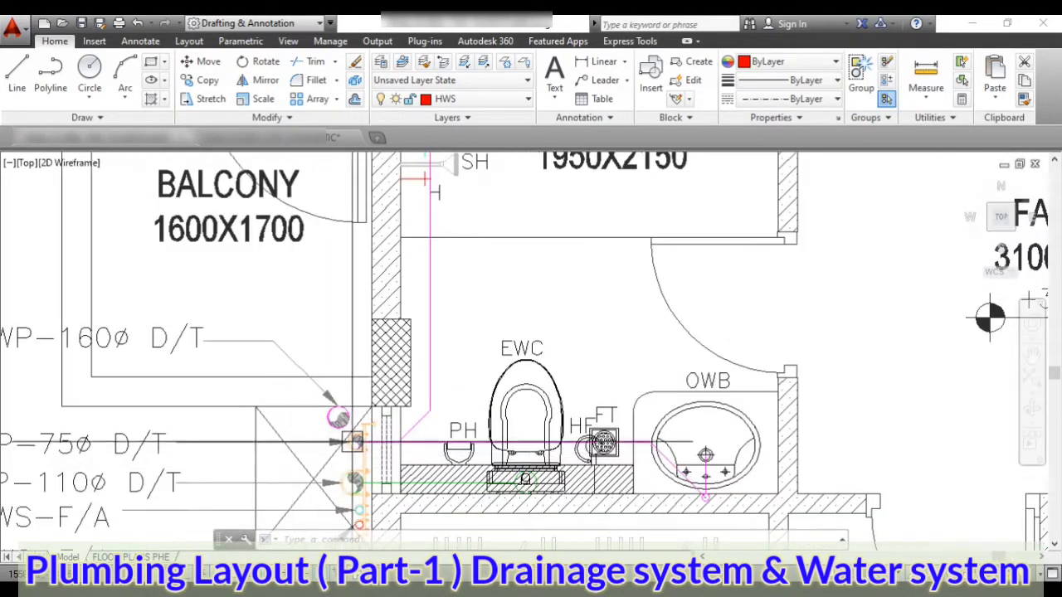
pyautogui.scroll(-6, 431, 353)
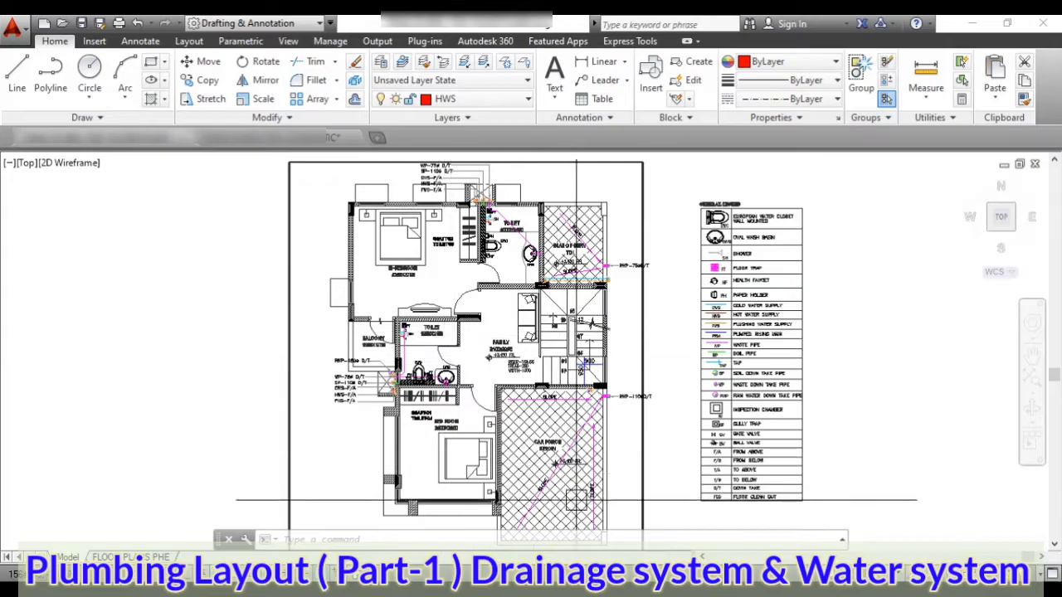
# Examine the slope lines on the slab over the car porch and the RWP-110ø D/T rain water pipe they lead to.
pyautogui.scroll(2, 585, 467)
pyautogui.scroll(-3, 534, 287)
pyautogui.scroll(5, 535, 287)
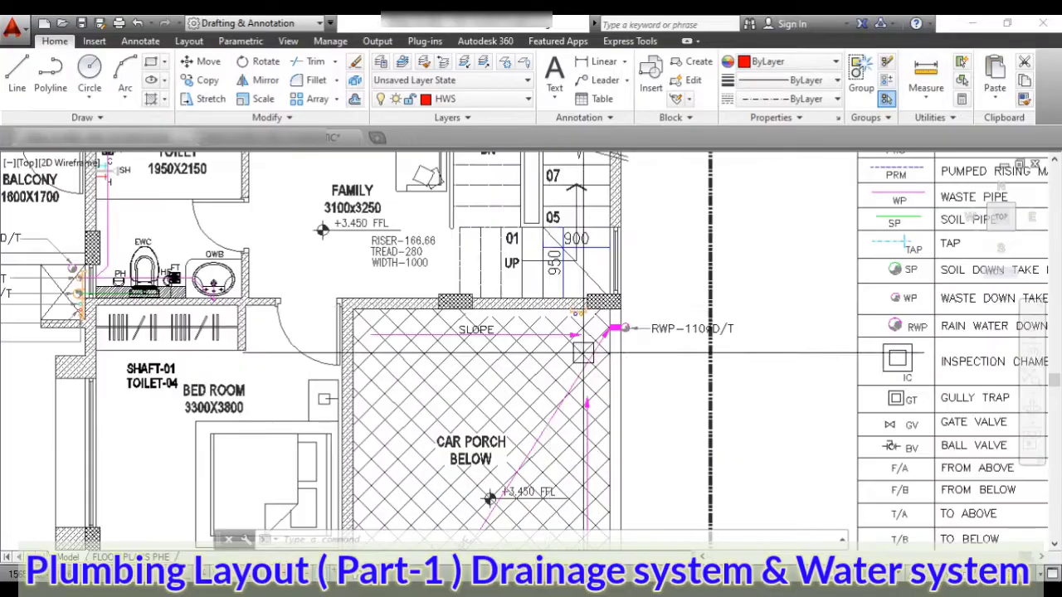
pyautogui.scroll(-3, 535, 287)
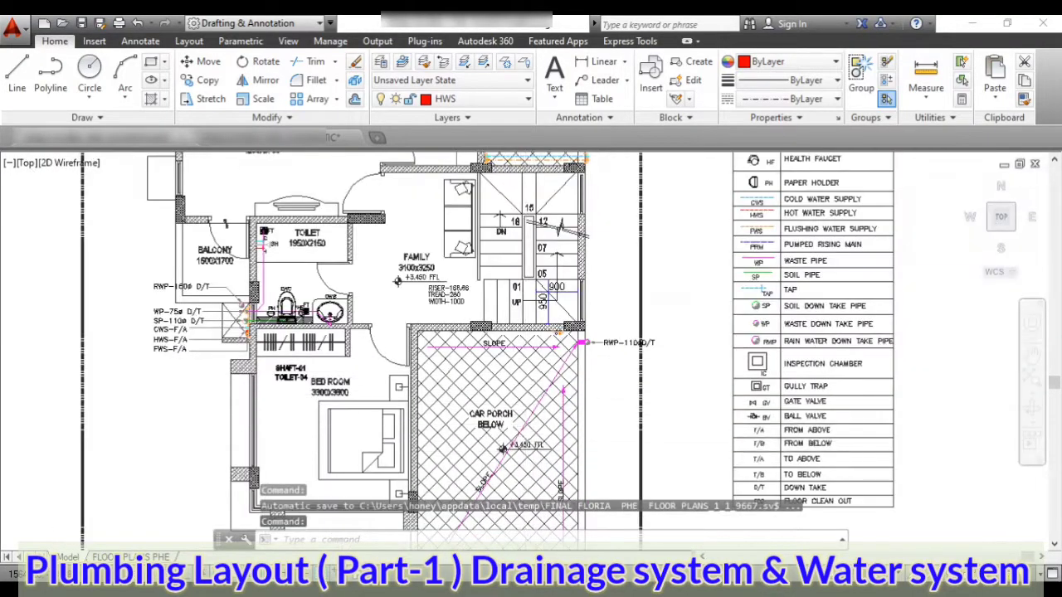
pyautogui.scroll(2, 541, 287)
pyautogui.scroll(4, 506, 381)
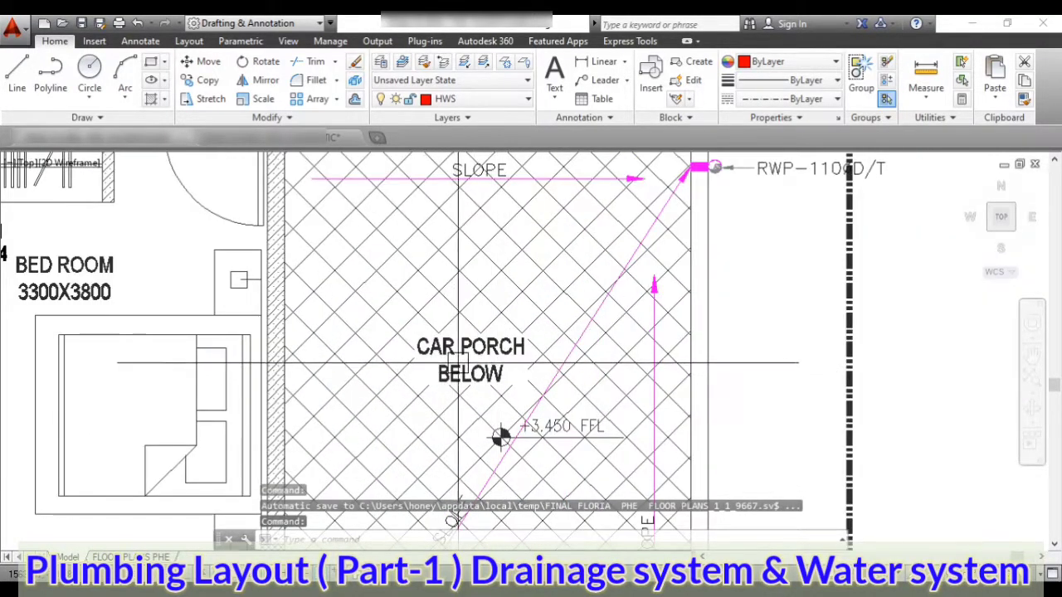
pyautogui.scroll(-3, 458, 362)
pyautogui.scroll(3, 458, 361)
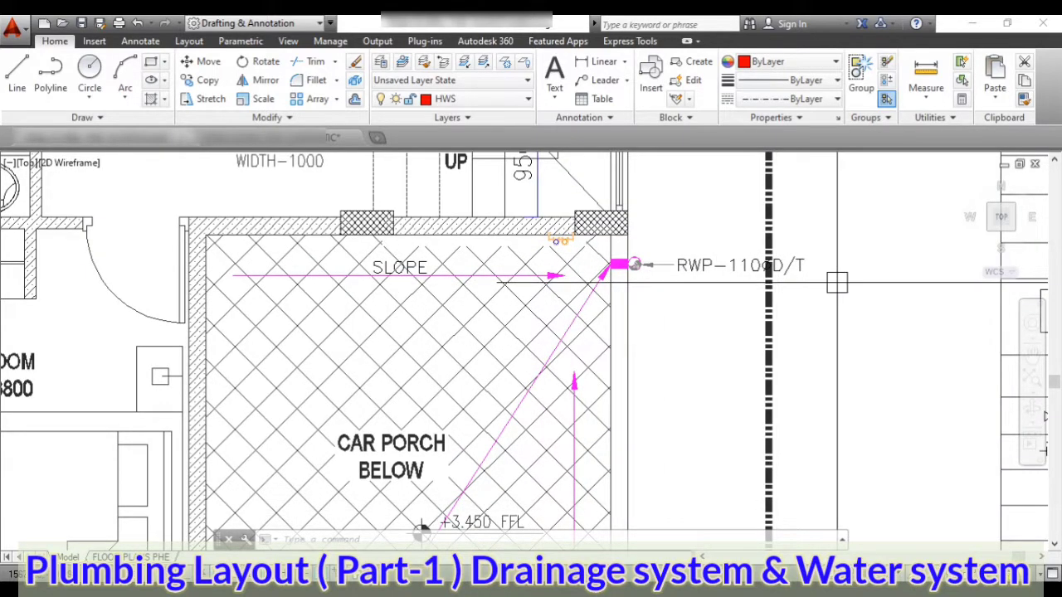
pyautogui.scroll(-2, 606, 257)
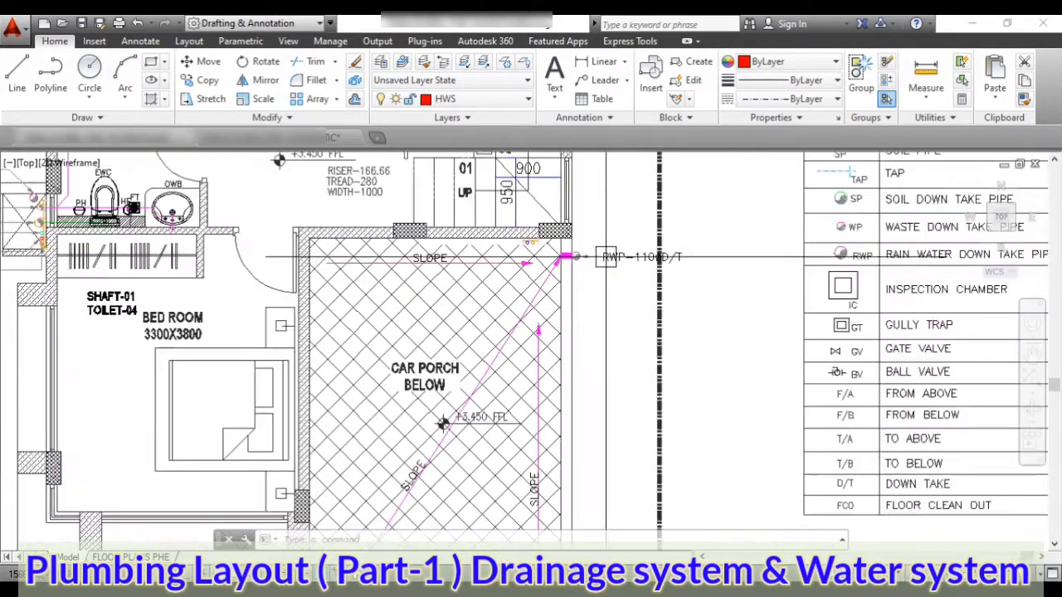
pyautogui.scroll(-2, 569, 283)
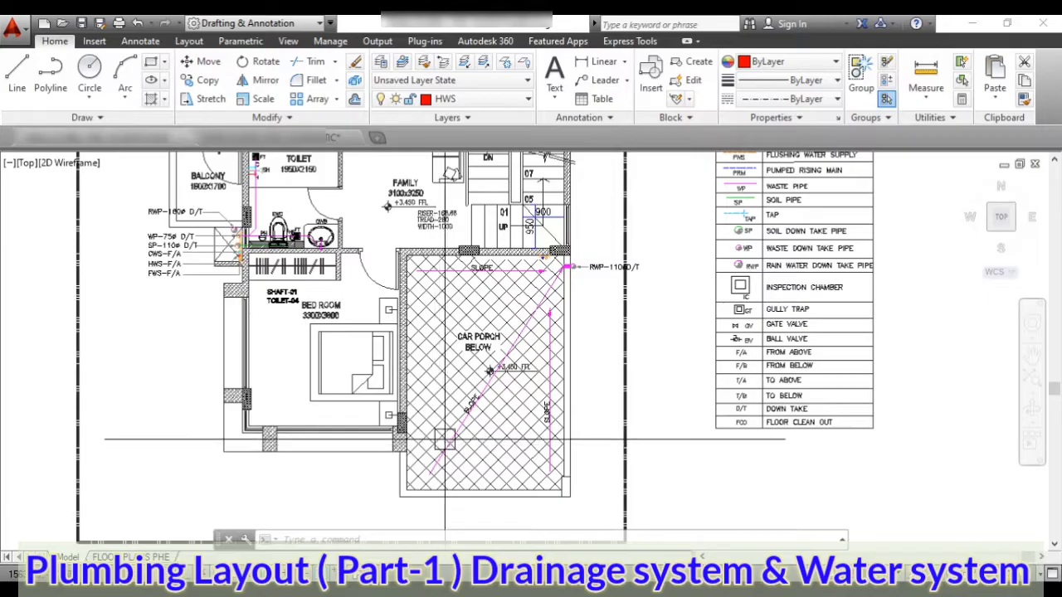
pyautogui.scroll(2, 488, 372)
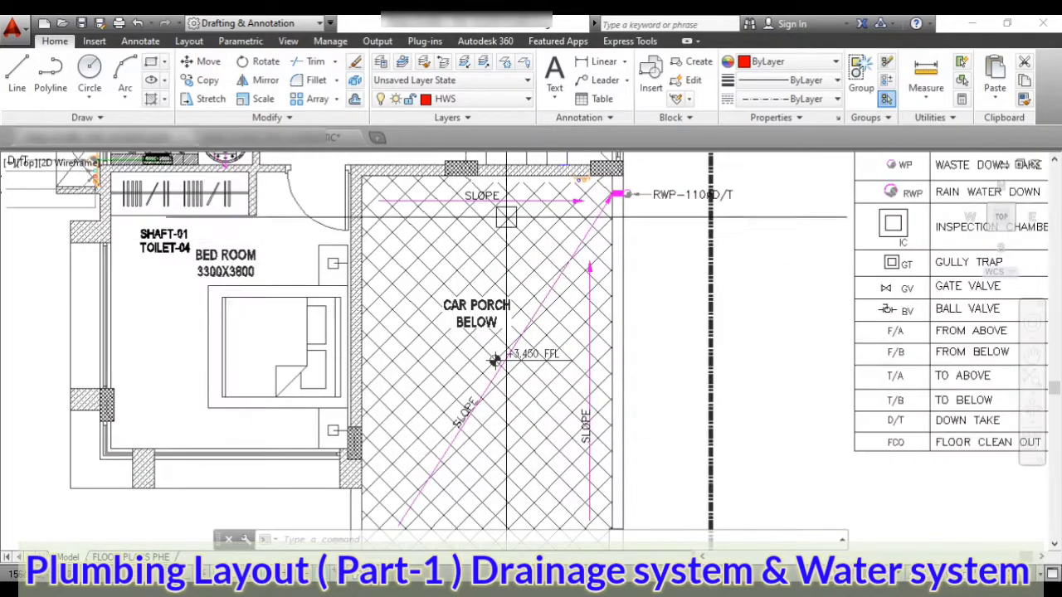
pyautogui.scroll(2, 408, 480)
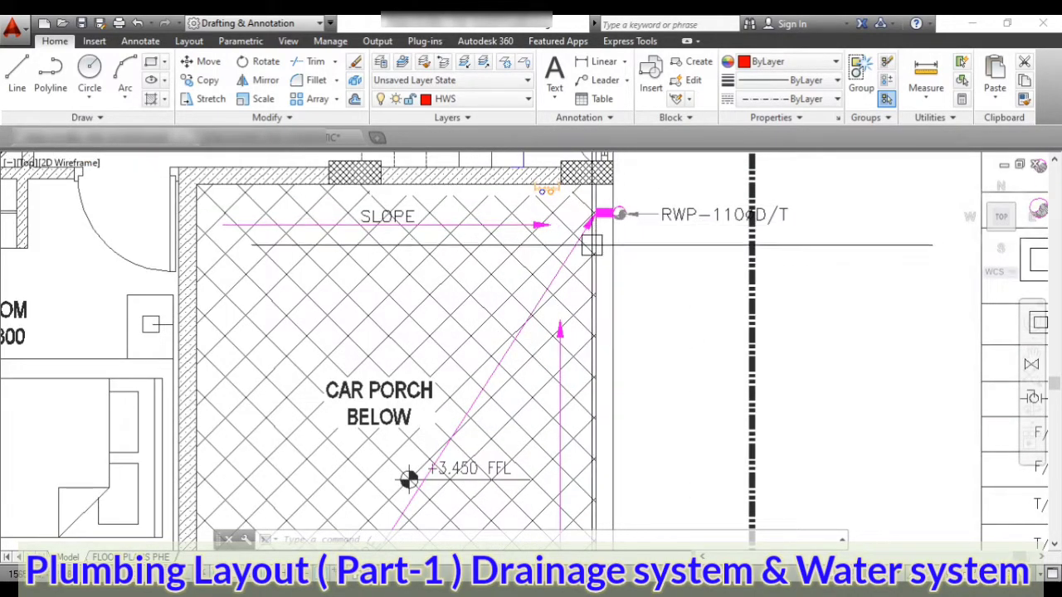
pyautogui.scroll(-2, 560, 289)
# Go from the first floor plan to the terrace floor plan and examine its overall layout.
pyautogui.scroll(-5, 469, 416)
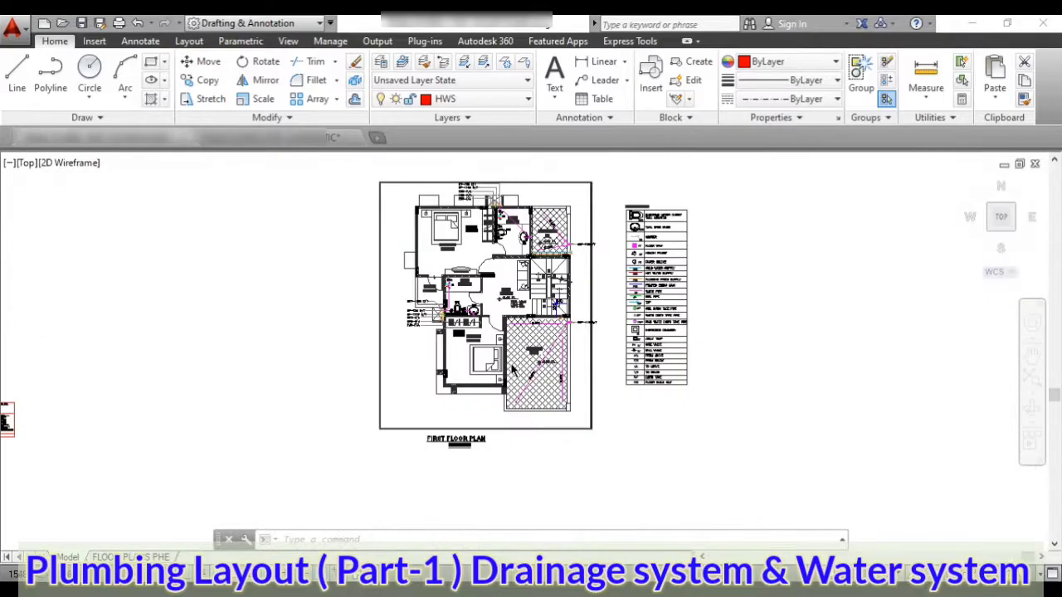
pyautogui.scroll(5, 508, 275)
pyautogui.scroll(-8, 506, 237)
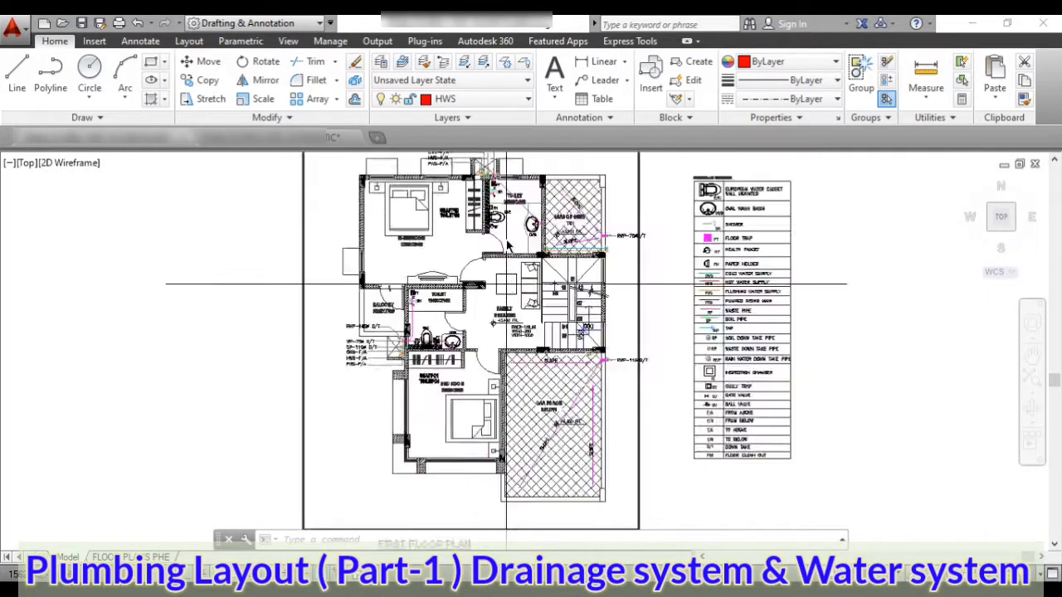
pyautogui.scroll(-2, 512, 238)
pyautogui.scroll(9, 496, 440)
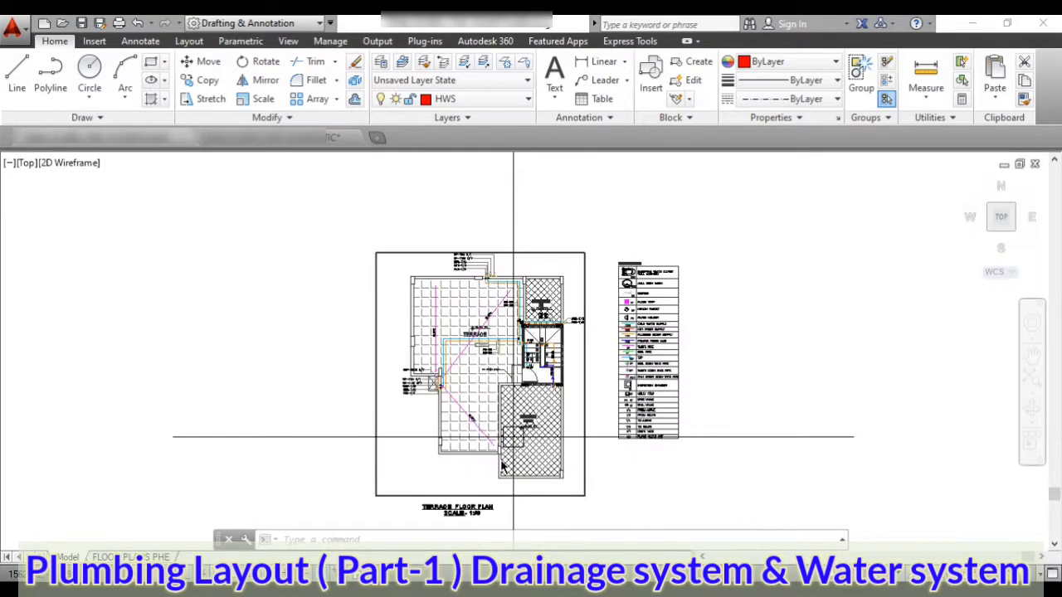
pyautogui.scroll(-3, 514, 374)
pyautogui.scroll(-3, 510, 381)
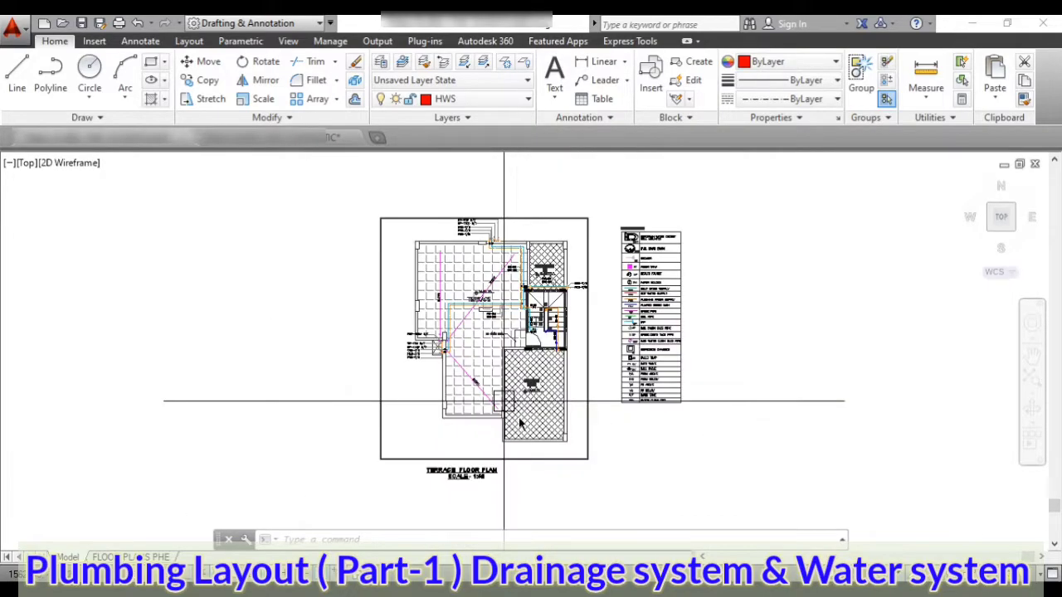
pyautogui.scroll(3, 477, 341)
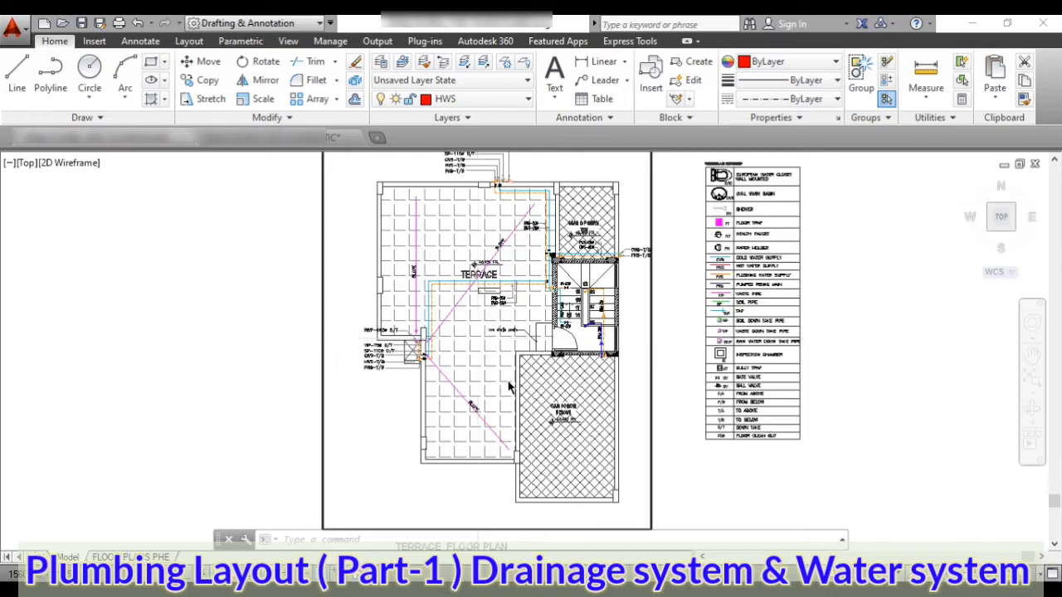
pyautogui.scroll(-3, 510, 386)
pyautogui.scroll(3, 496, 291)
pyautogui.scroll(2, 498, 381)
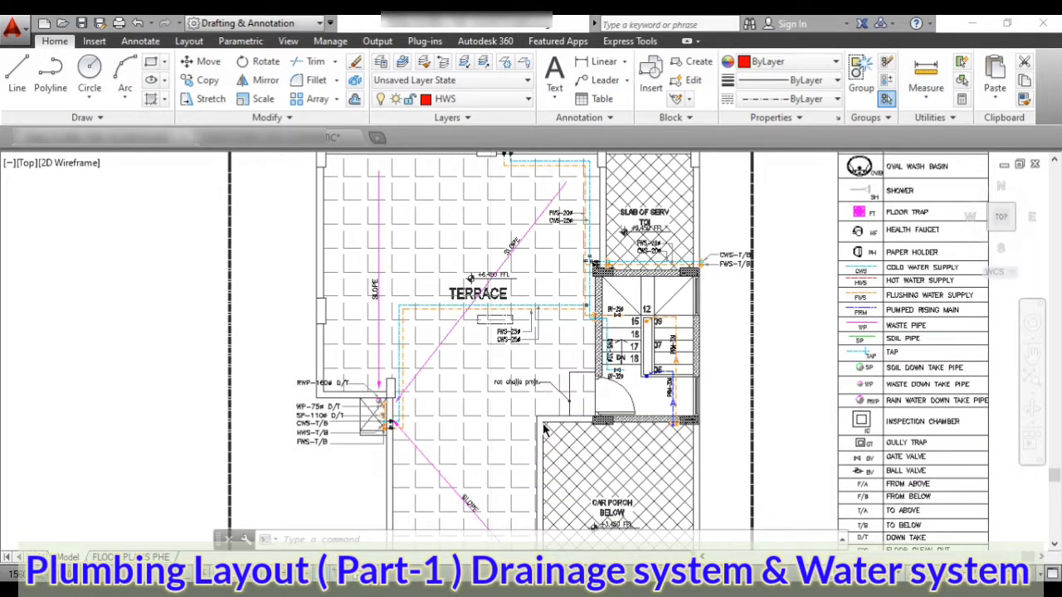
pyautogui.scroll(-3, 544, 429)
# Examine the service toilet slab and the car porch slab shown beside the terrace on the terrace floor plan.
pyautogui.scroll(6, 603, 273)
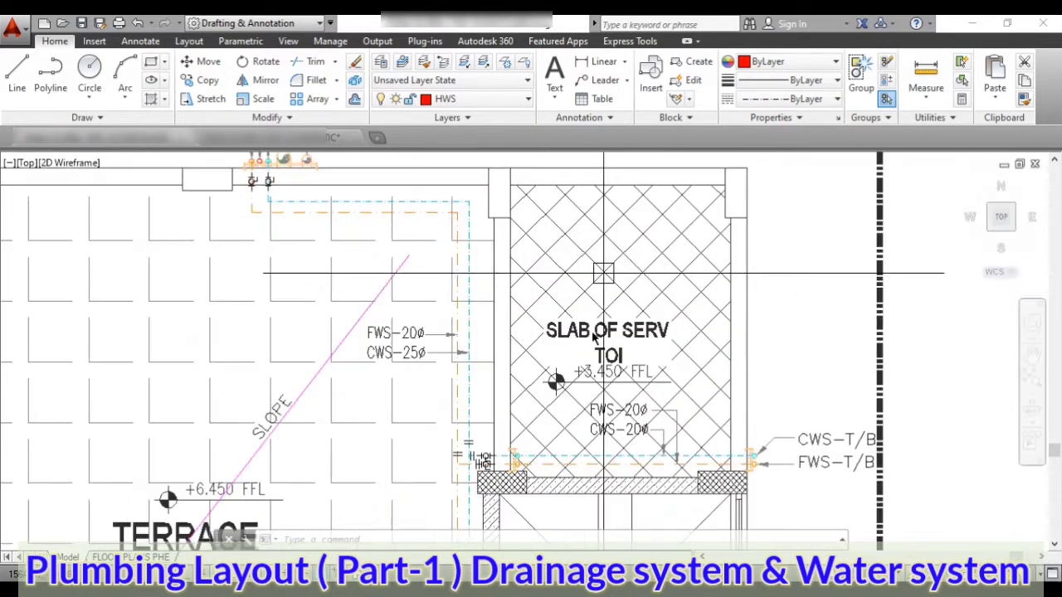
pyautogui.scroll(-2, 610, 365)
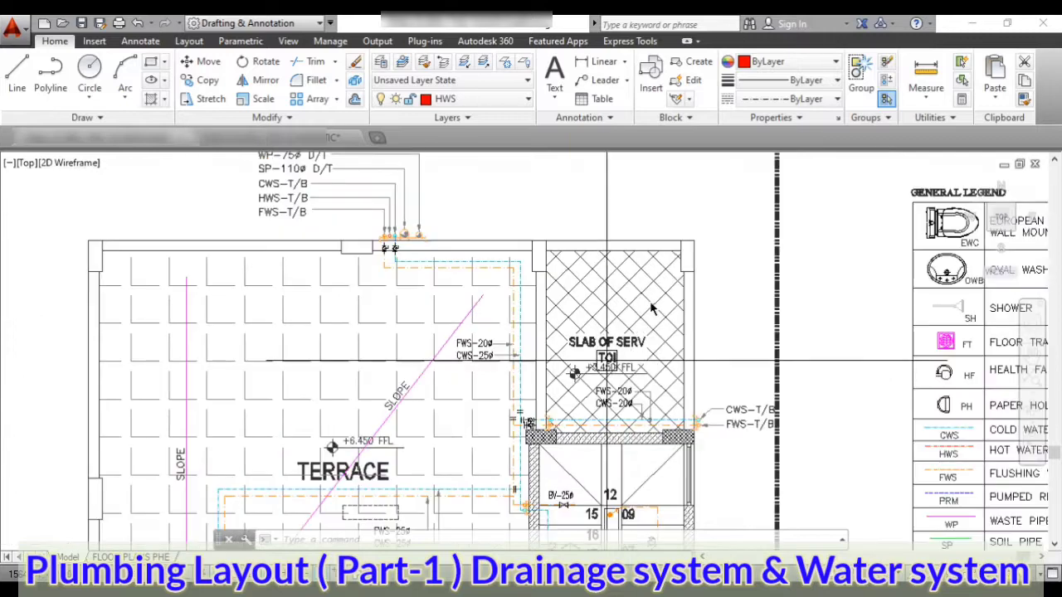
pyautogui.scroll(-4, 613, 265)
pyautogui.scroll(5, 587, 390)
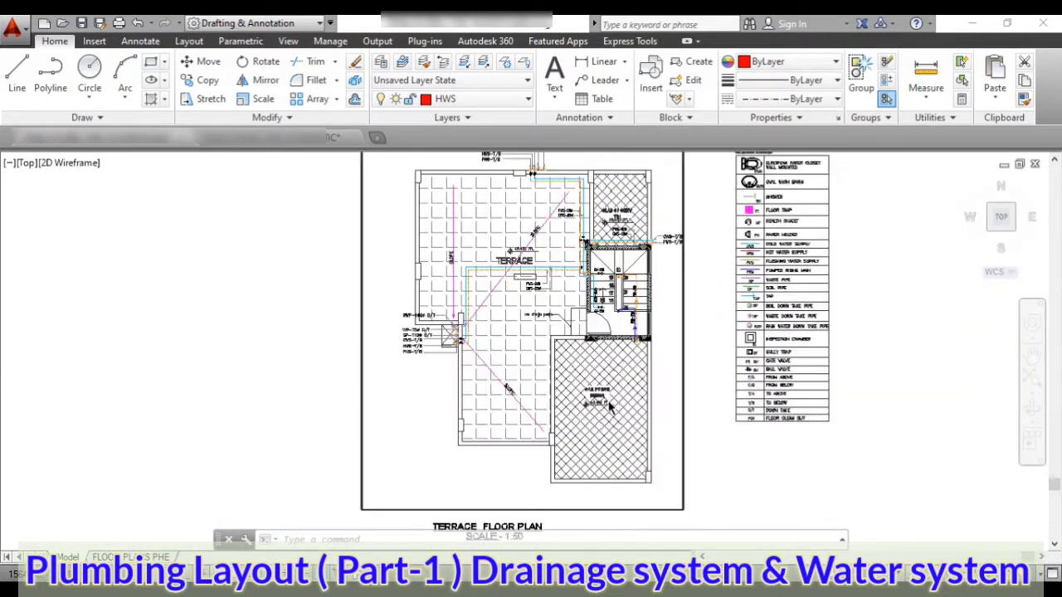
pyautogui.scroll(-2, 603, 393)
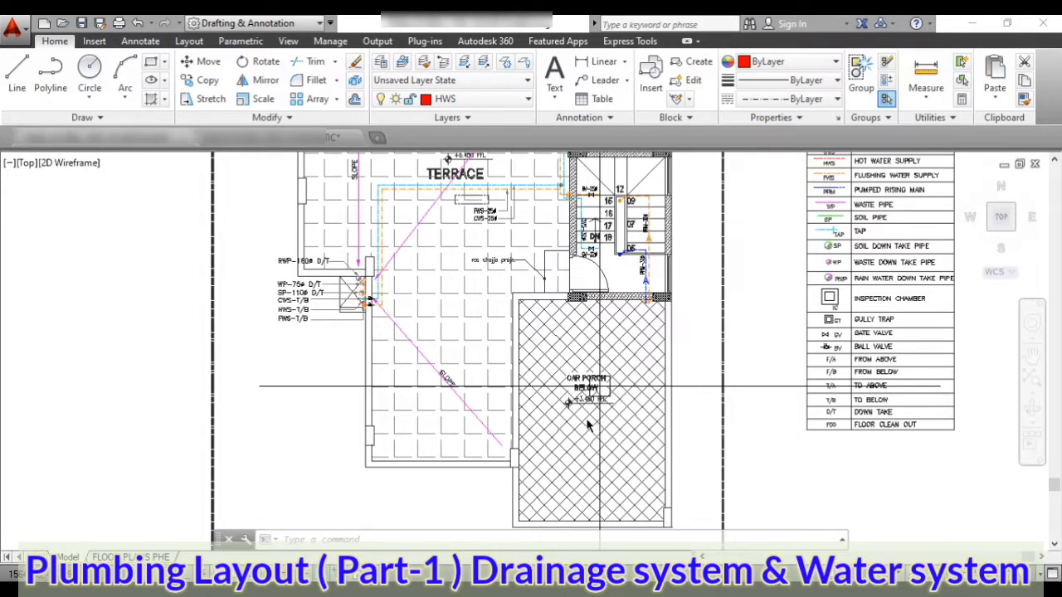
pyautogui.scroll(-3, 577, 440)
pyautogui.scroll(4, 511, 307)
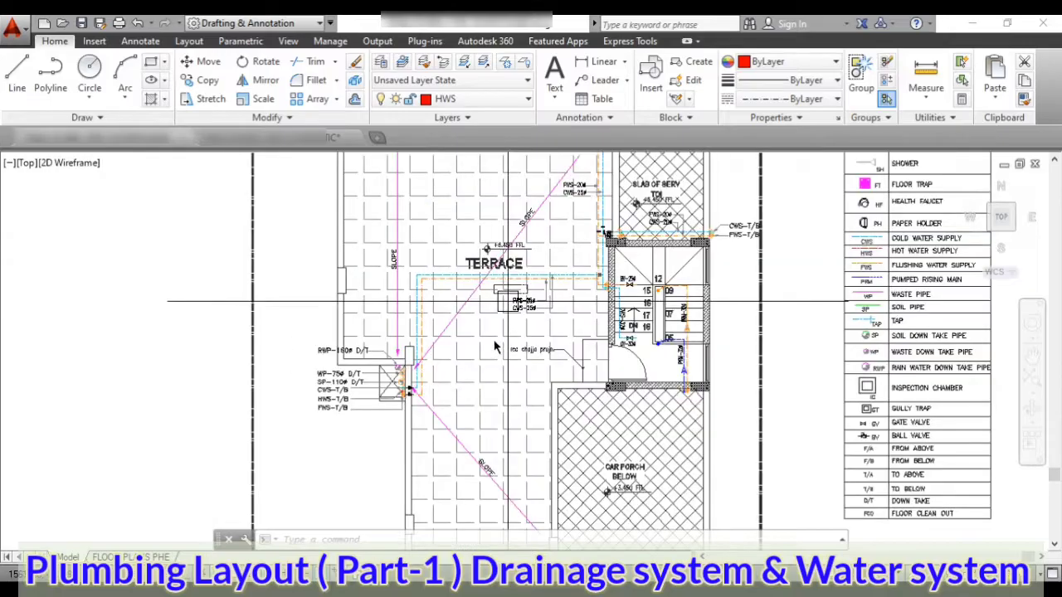
# Highlight the terrace floor's hatch to point out the terrace area, leaving the hatch unselected.
pyautogui.write('h')
pyautogui.press('Return')
pyautogui.scroll(-2, 473, 356)
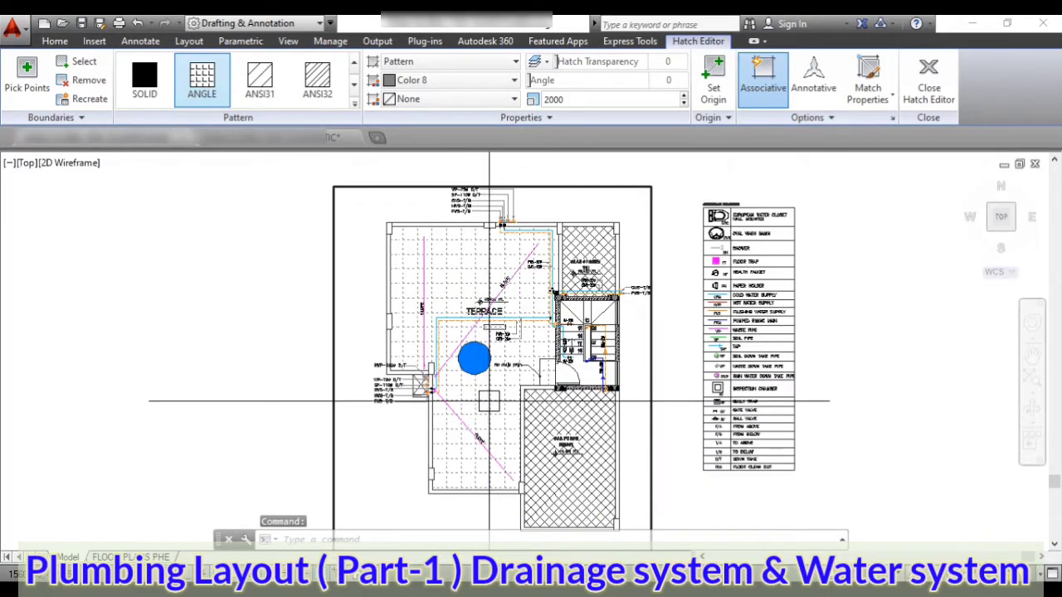
pyautogui.press('Escape')
# Highlight the CWS-T/B, HWS-T/B and FWS-T/B labels beside the terrace plan's shaft, leaving nothing selected.
pyautogui.scroll(6, 481, 386)
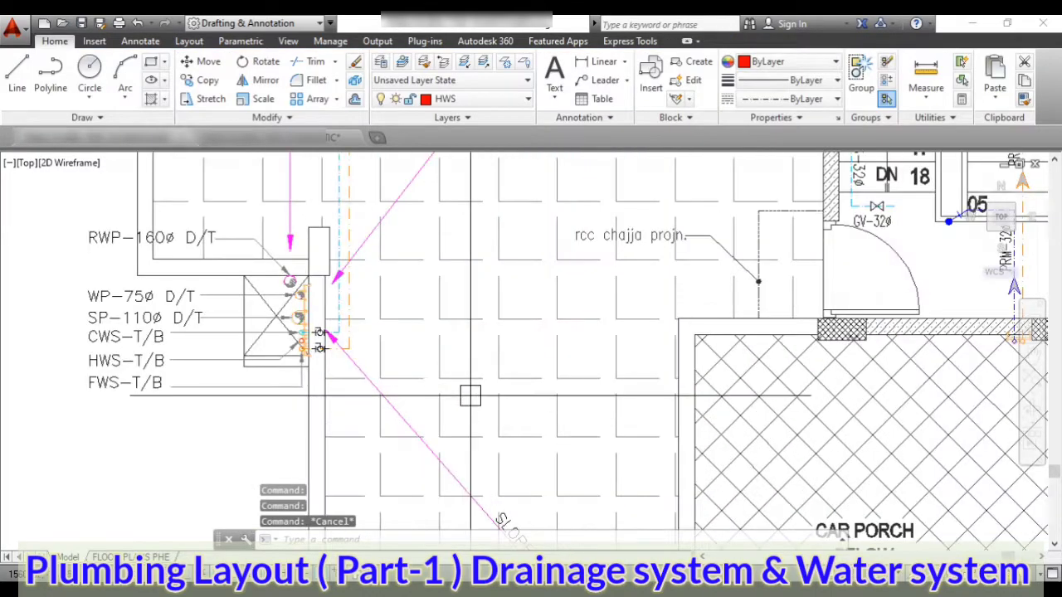
pyautogui.scroll(2, 338, 378)
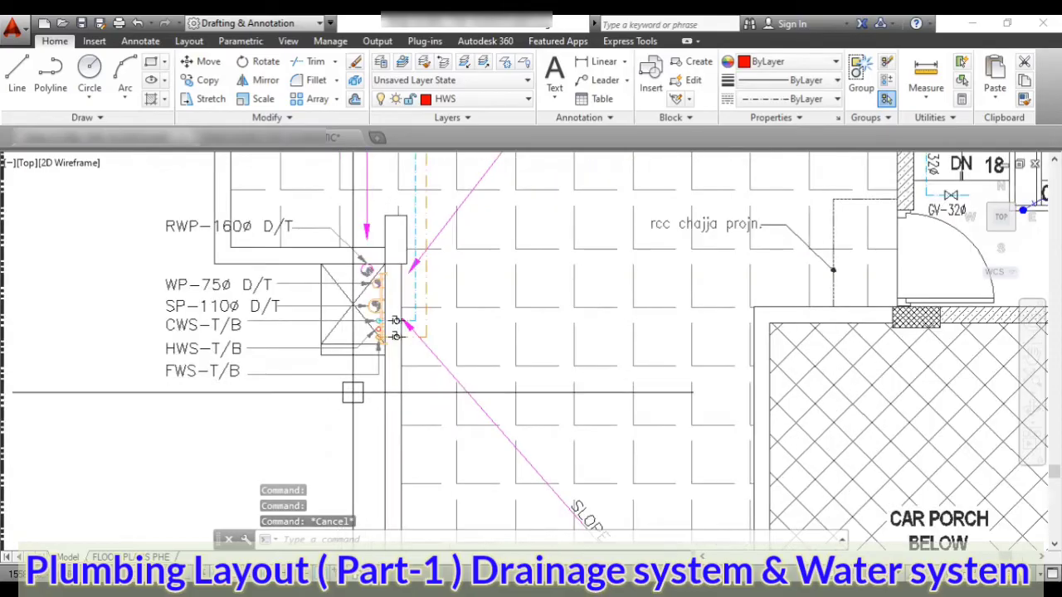
pyautogui.click(214, 318)
pyautogui.click(177, 365)
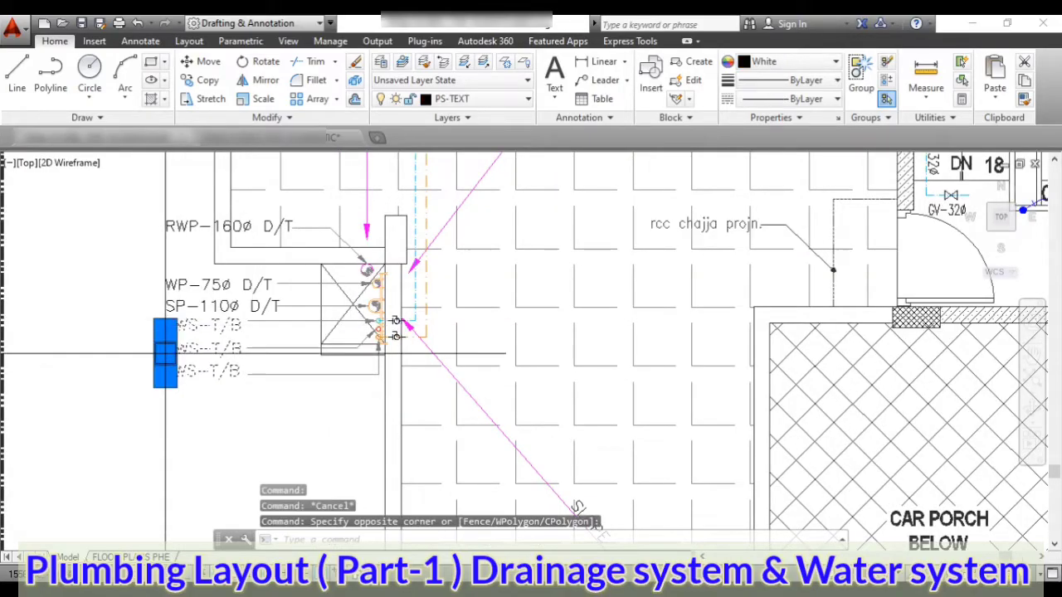
pyautogui.press('Escape')
# Highlight the WP-75ø D/T and SP-110ø D/T labels beside the same shaft, then clear the selection.
pyautogui.scroll(-5, 254, 386)
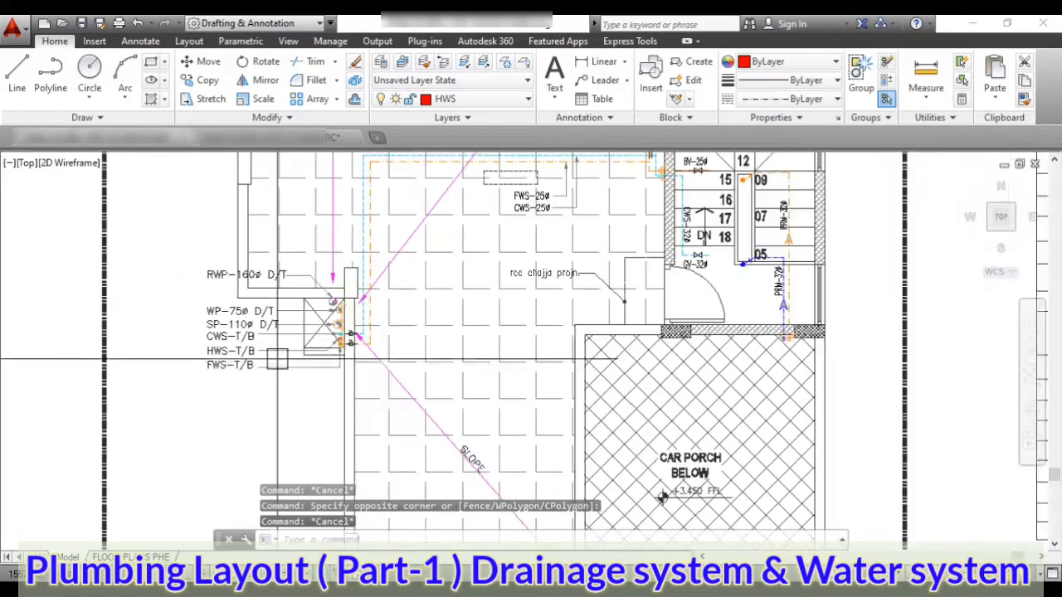
pyautogui.scroll(6, 245, 359)
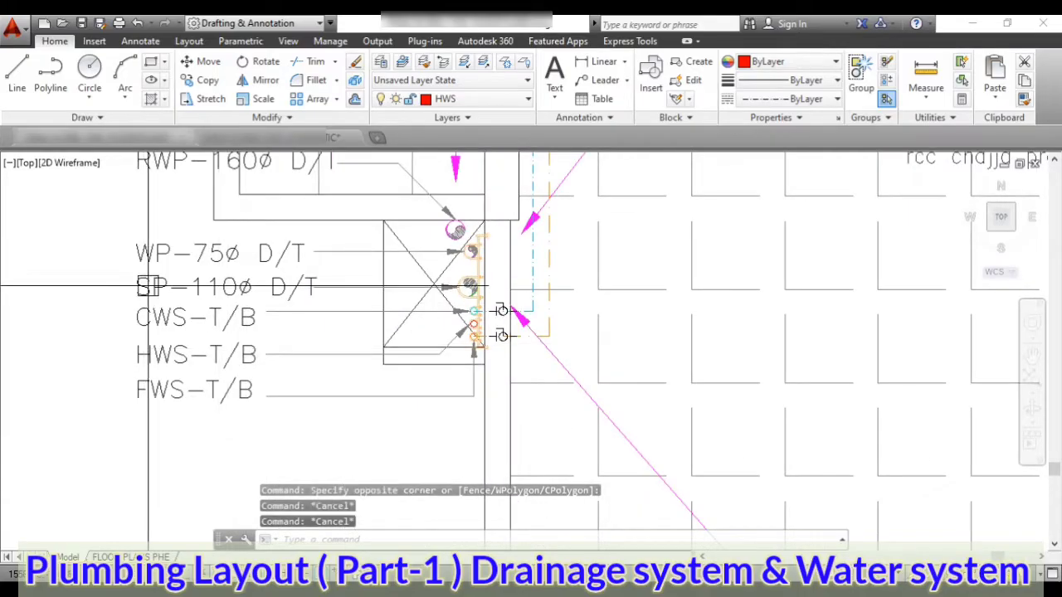
pyautogui.click(186, 214)
pyautogui.click(111, 297)
pyautogui.press('Escape')
# Follow the FWS-25ø and CWS-25ø supply pipes between the shaft and the staircase on the terrace floor plan.
pyautogui.scroll(-2, 237, 386)
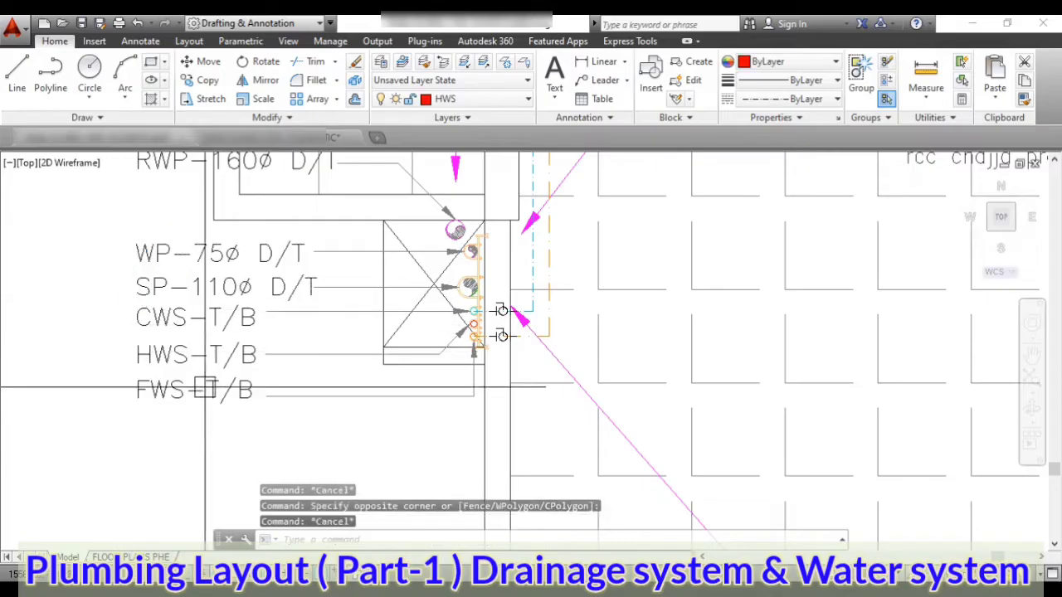
pyautogui.scroll(-2, 313, 410)
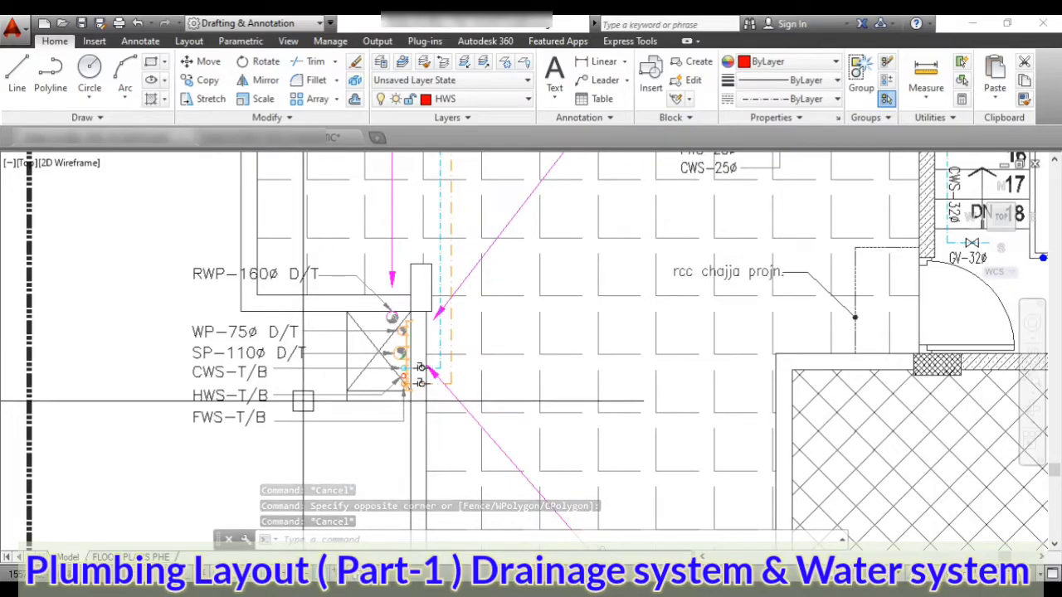
pyautogui.scroll(-4, 311, 403)
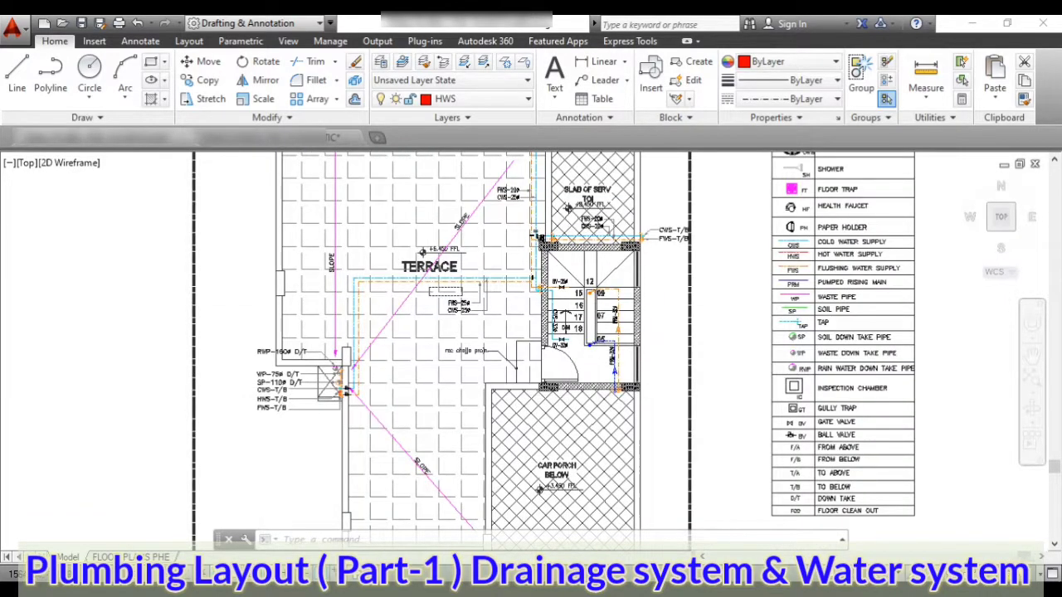
pyautogui.scroll(4, 572, 272)
pyautogui.scroll(-2, 547, 316)
pyautogui.press('Escape')
pyautogui.press('Escape')
pyautogui.press('Escape')
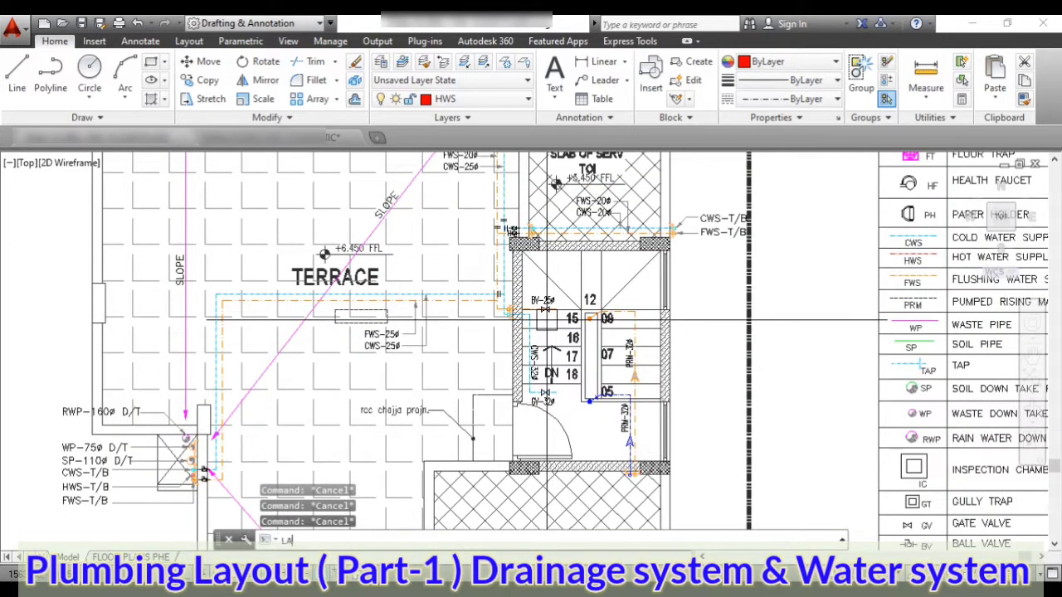
pyautogui.write('OFF')
pyautogui.press('Return')
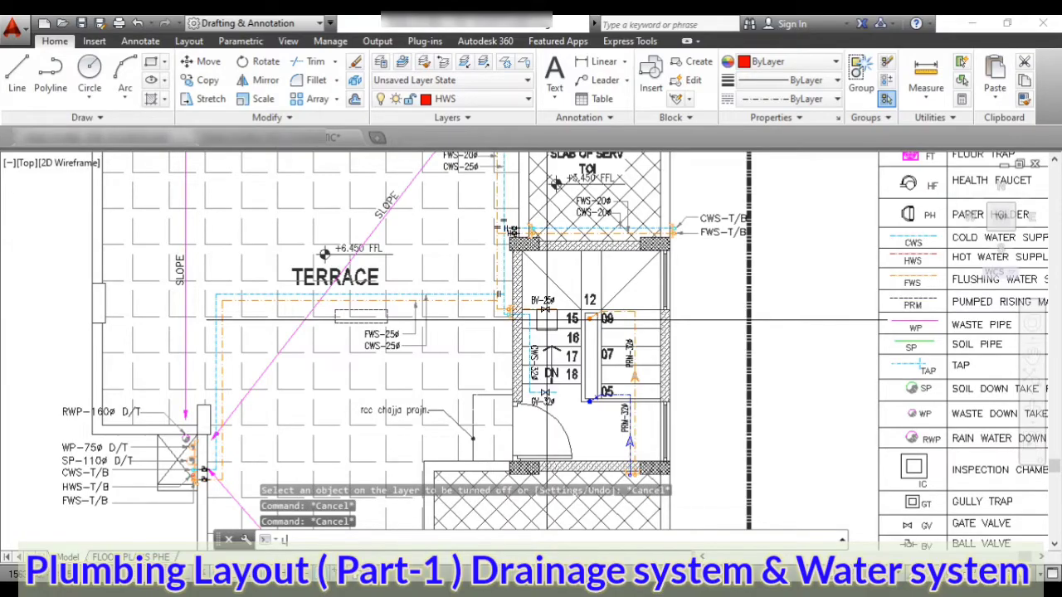
pyautogui.write('L')
pyautogui.press('Return')
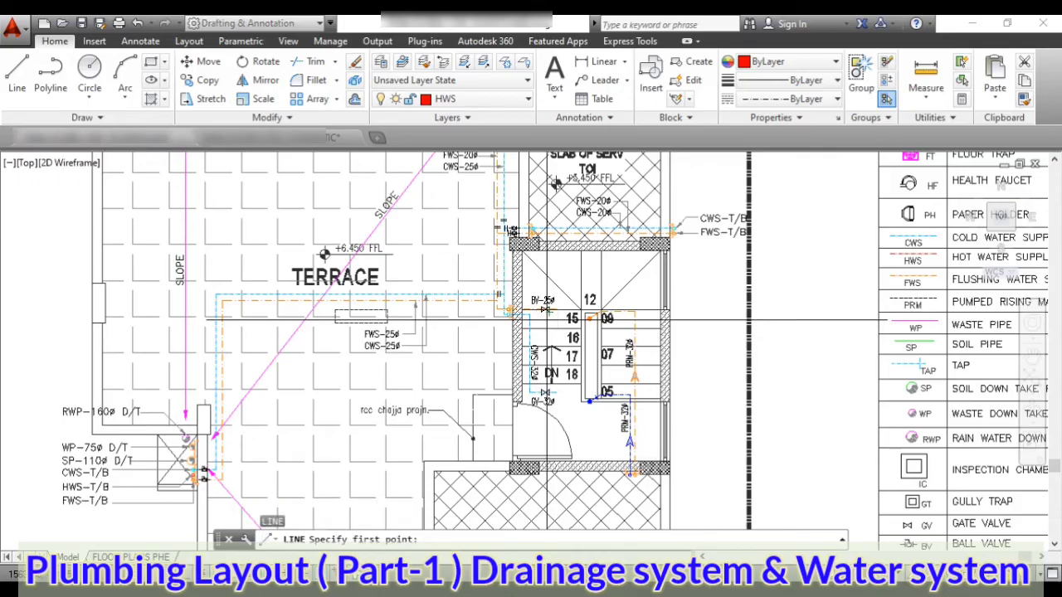
pyautogui.press('Escape')
pyautogui.press('Escape')
pyautogui.press('Escape')
# Turn on all layers of the drawing with LAYON.
pyautogui.scroll(-2, 488, 352)
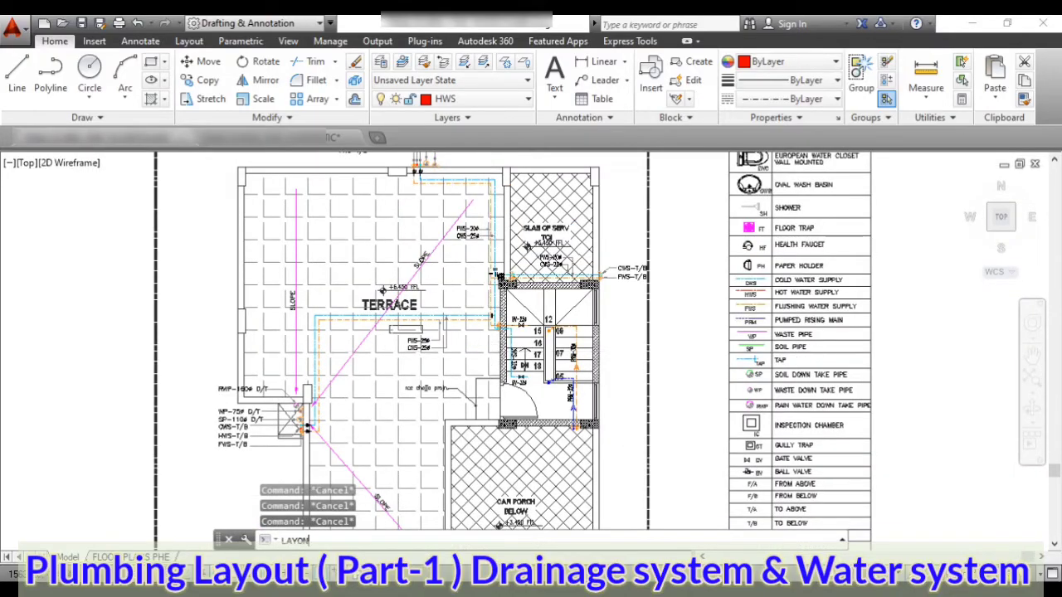
pyautogui.press('Return')
pyautogui.press('Escape')
pyautogui.press('Escape')
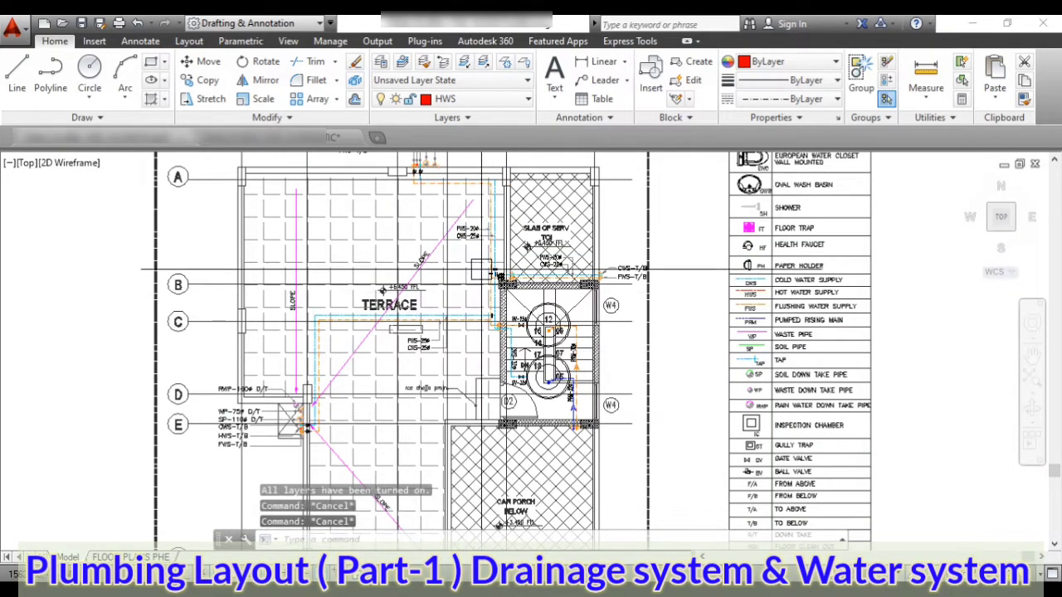
# Turn off the structural grid layers of the terrace plan with LAYOFF, including STR-Grid cir and STR-Grid No.
pyautogui.write('LAY')
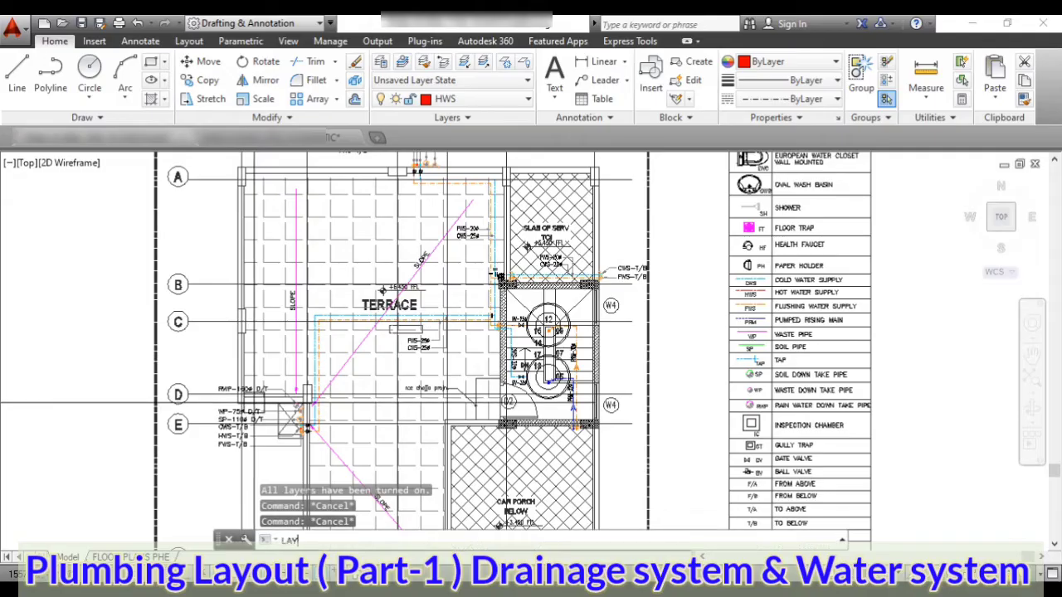
pyautogui.write('OFF')
pyautogui.press('Return')
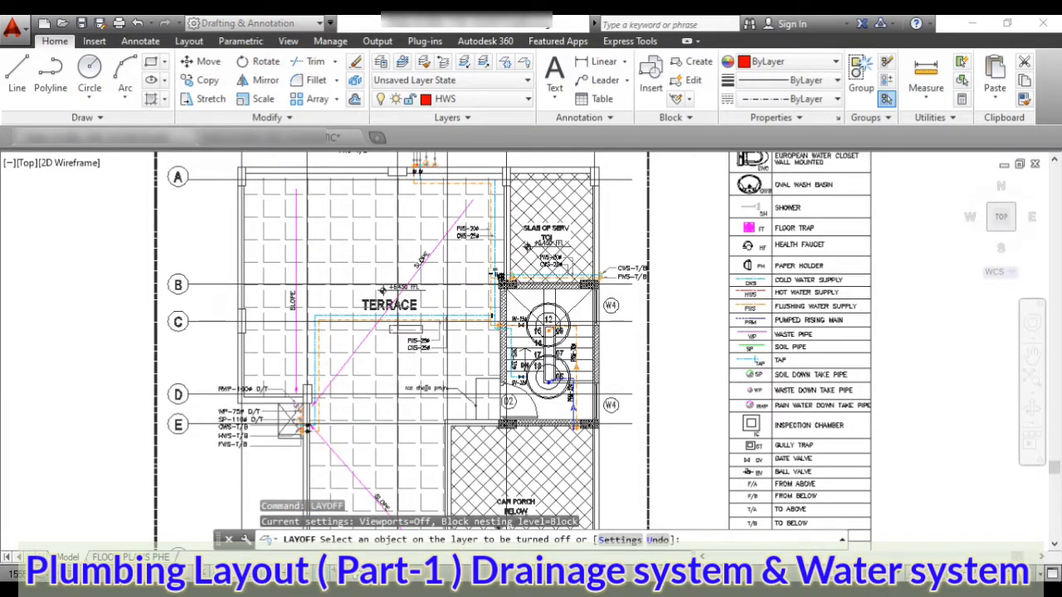
pyautogui.click(195, 394)
pyautogui.scroll(4, 195, 394)
pyautogui.click(174, 399)
pyautogui.click(157, 397)
pyautogui.scroll(-4, 176, 367)
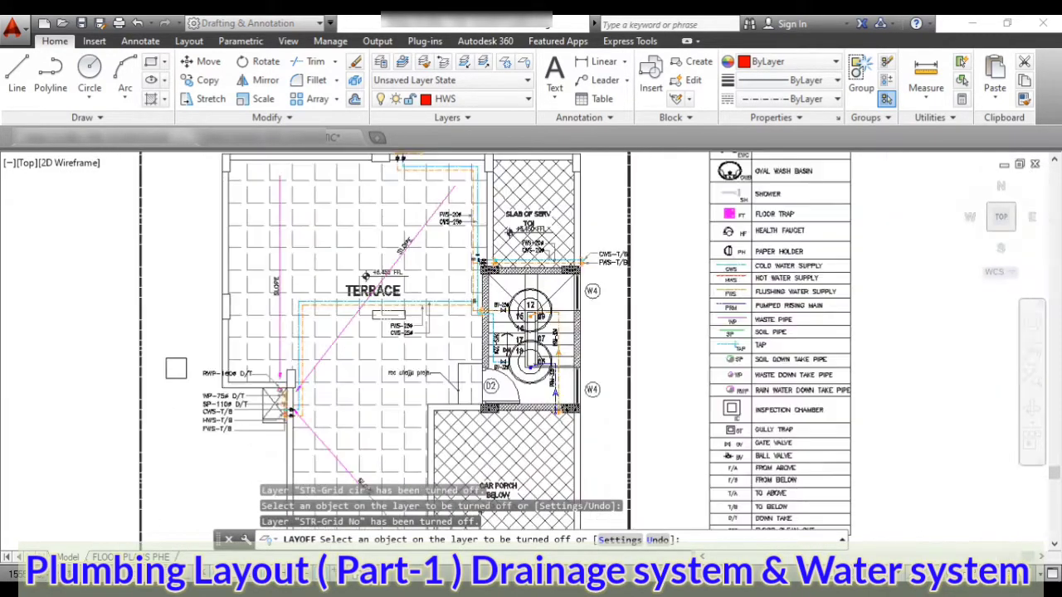
pyautogui.press('Escape')
# Examine the WP-75ø D/T, SP-110ø D/T, CWS-T/B, HWS-T/B and FWS-T/B pipes at the terrace's upper wall.
pyautogui.scroll(-3, 486, 332)
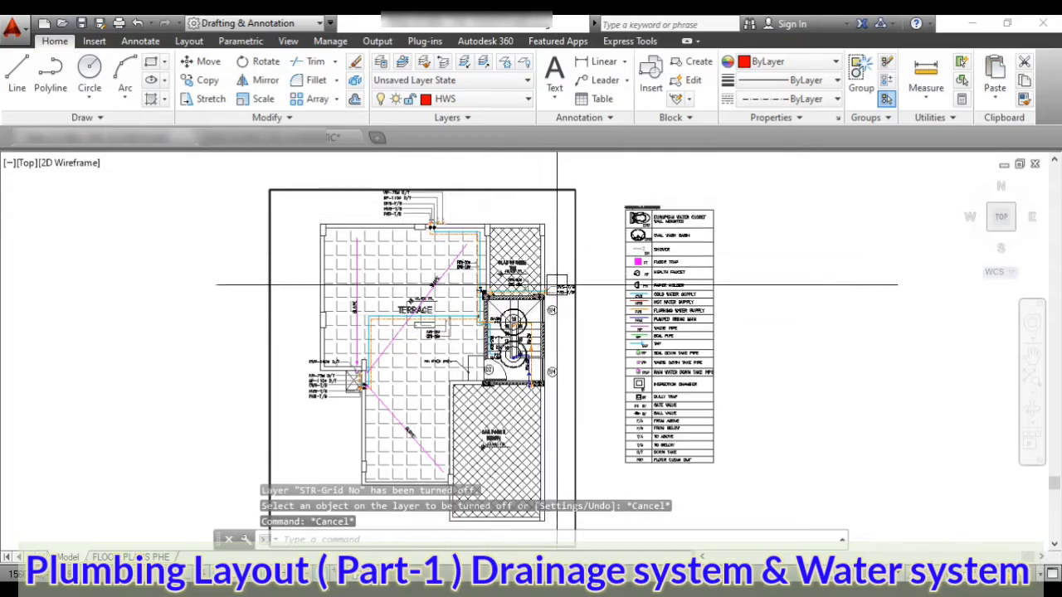
pyautogui.scroll(4, 549, 304)
pyautogui.scroll(-3, 549, 303)
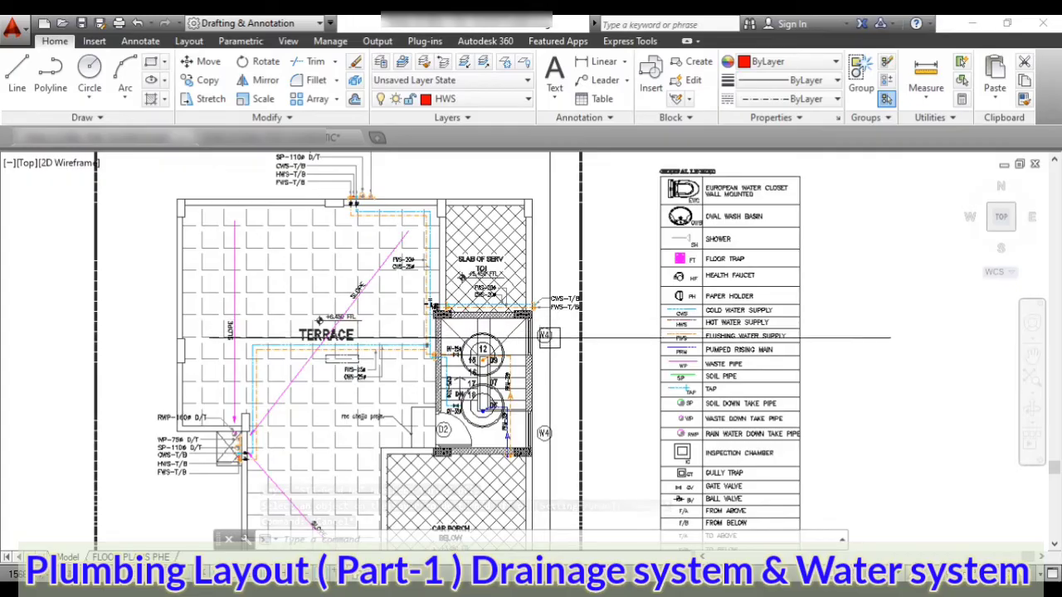
pyautogui.scroll(-2, 427, 290)
pyautogui.scroll(5, 446, 270)
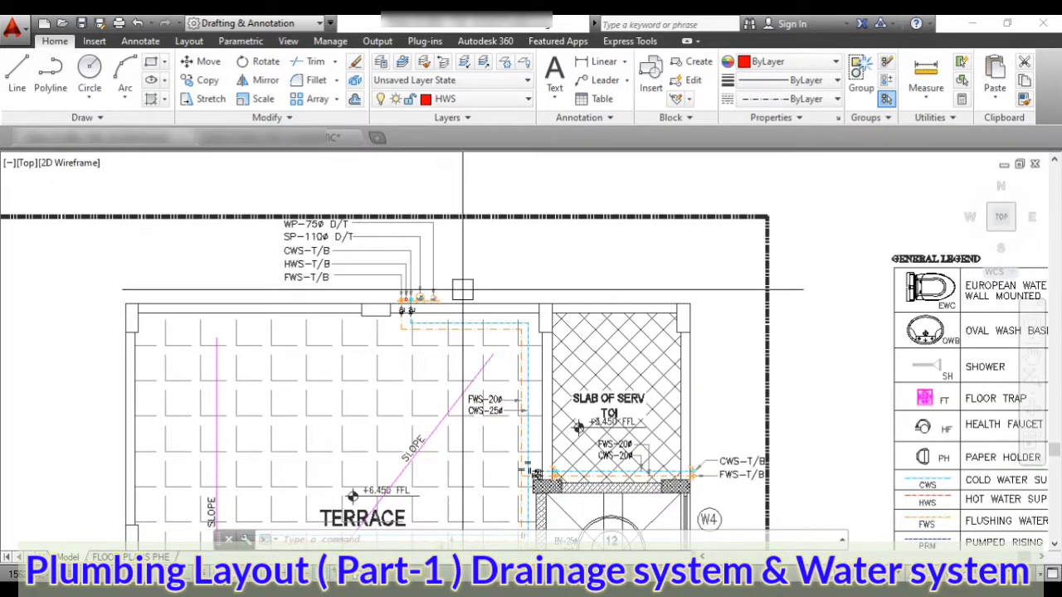
pyautogui.scroll(2, 431, 244)
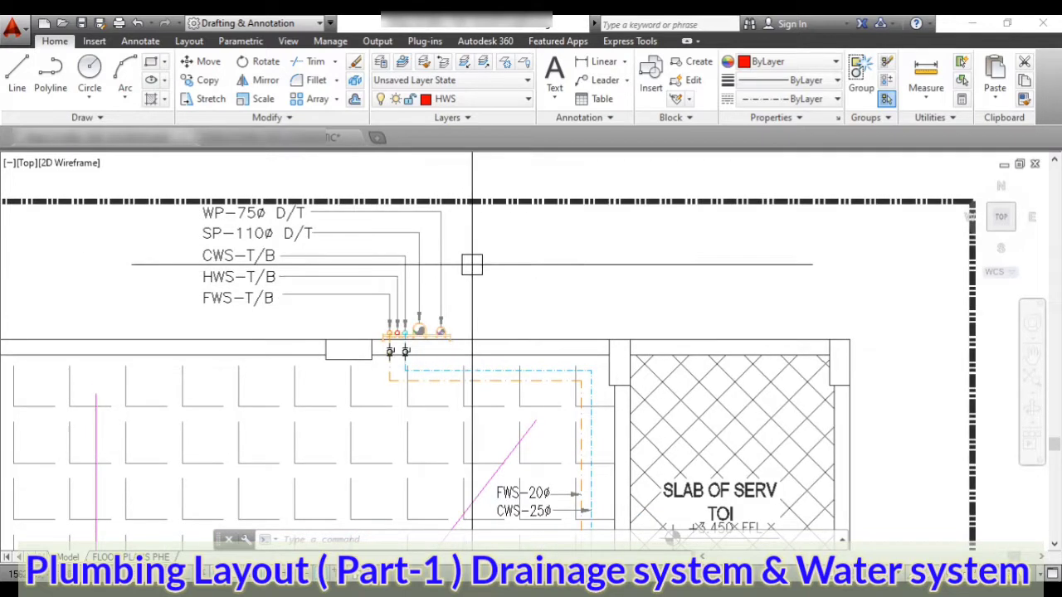
pyautogui.scroll(-3, 471, 264)
pyautogui.scroll(4, 428, 319)
pyautogui.scroll(-3, 446, 337)
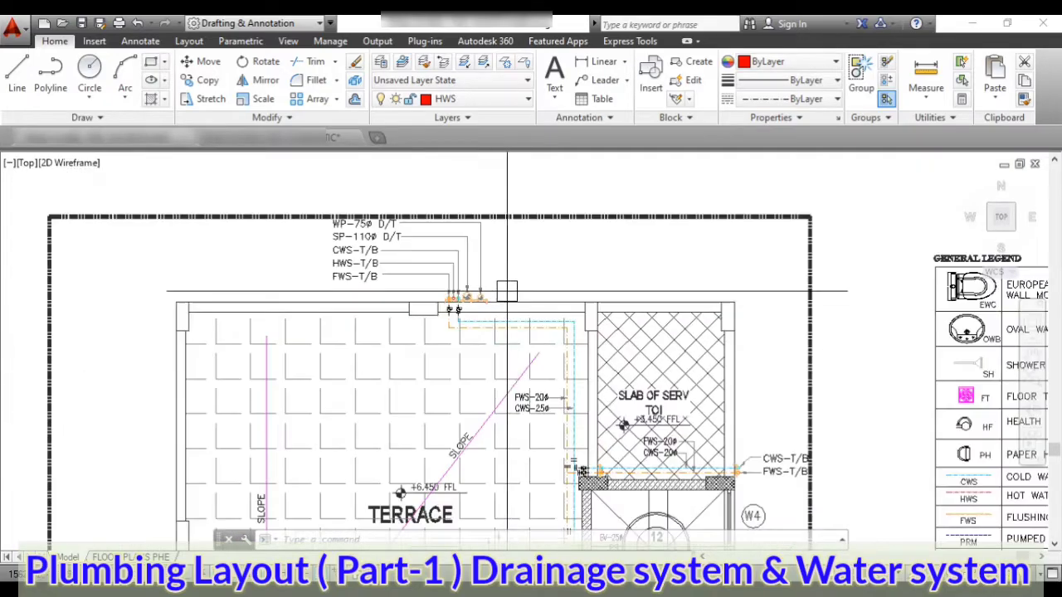
# Highlight the cold water supply pipe running from the terrace's upper wall pipes, leaving nothing selected.
pyautogui.scroll(3, 504, 327)
pyautogui.click(505, 325)
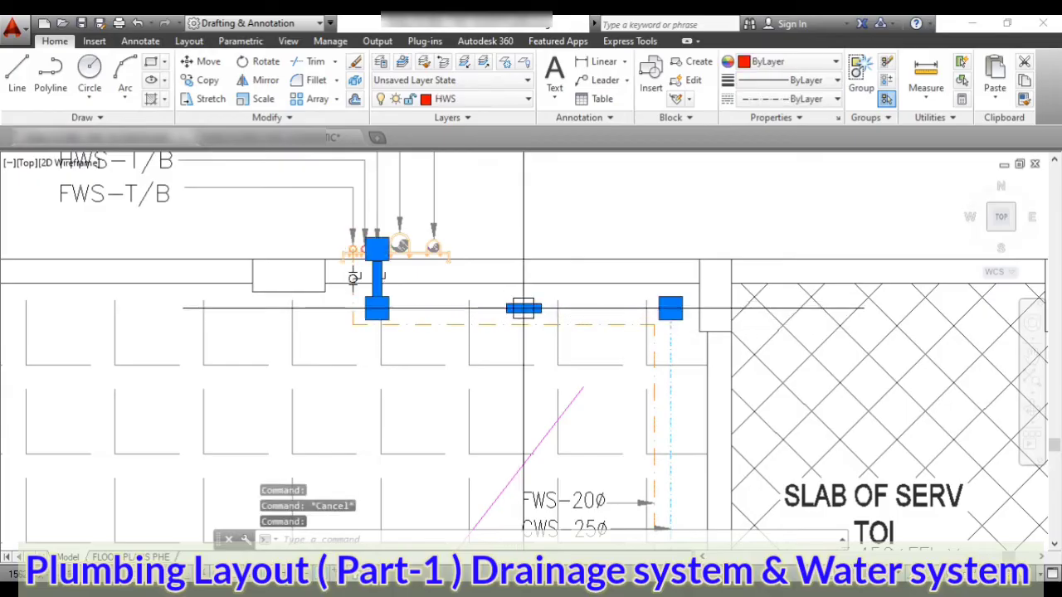
pyautogui.scroll(-5, 531, 320)
pyautogui.press('Escape')
pyautogui.press('Escape')
# Highlight the circular tank beside door D2 over the staircase, then clear the selection.
pyautogui.scroll(6, 562, 340)
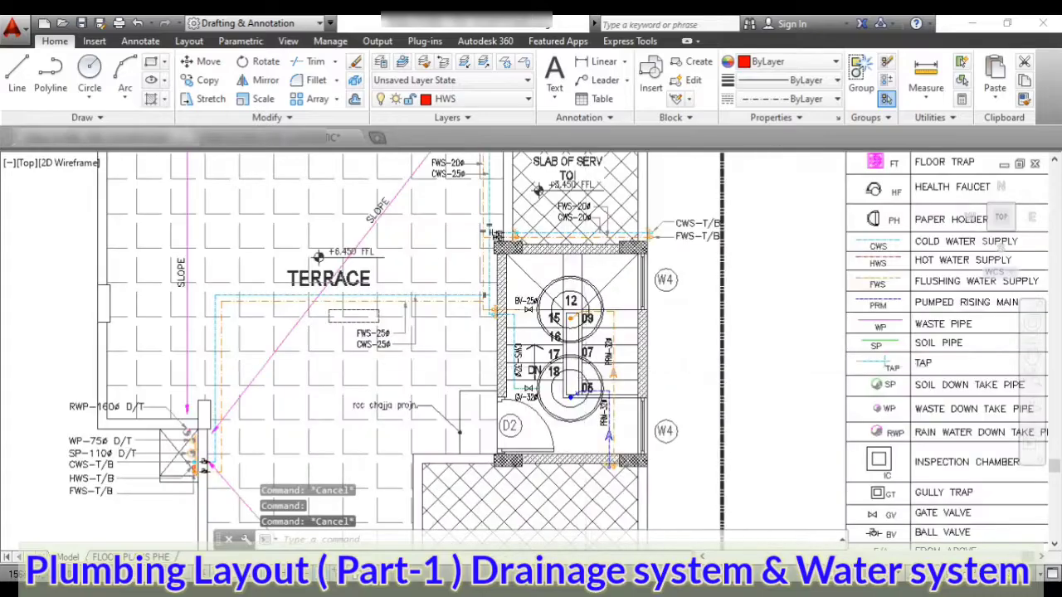
pyautogui.scroll(-2, 572, 338)
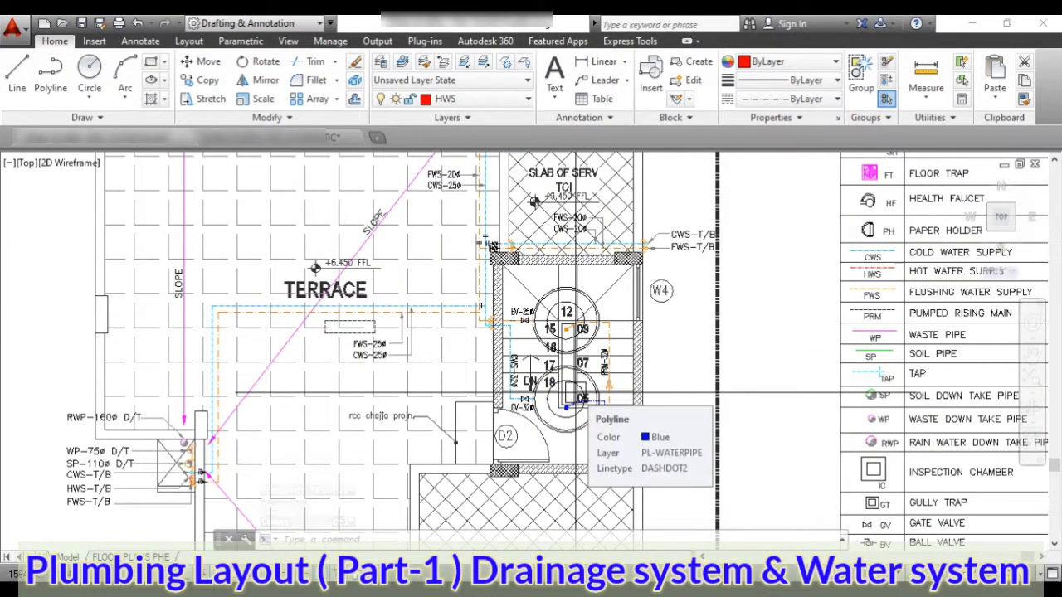
pyautogui.scroll(2, 572, 394)
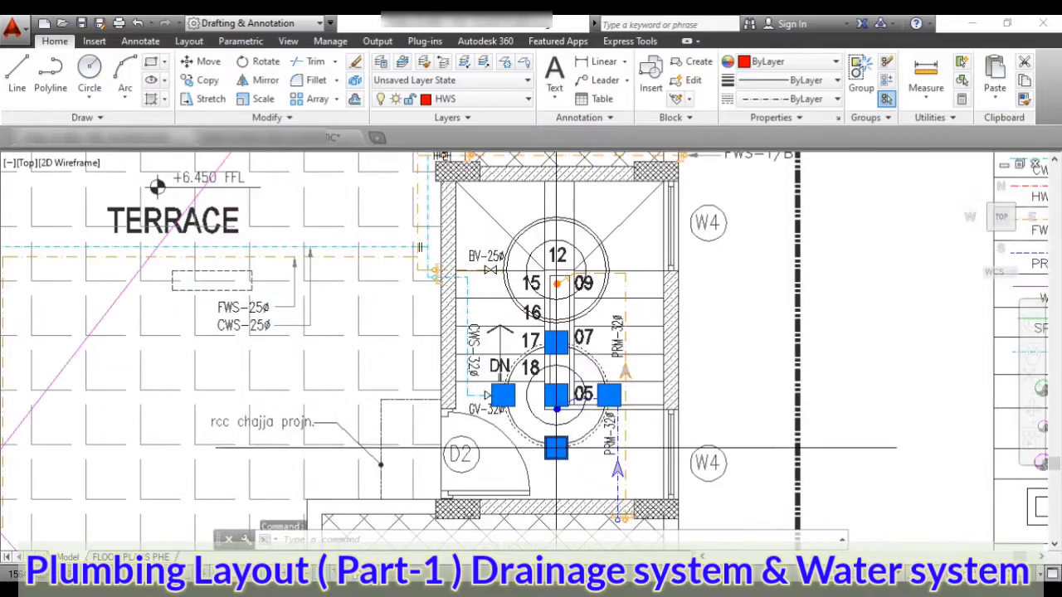
pyautogui.press('Escape')
pyautogui.scroll(2, 602, 275)
pyautogui.scroll(-3, 598, 315)
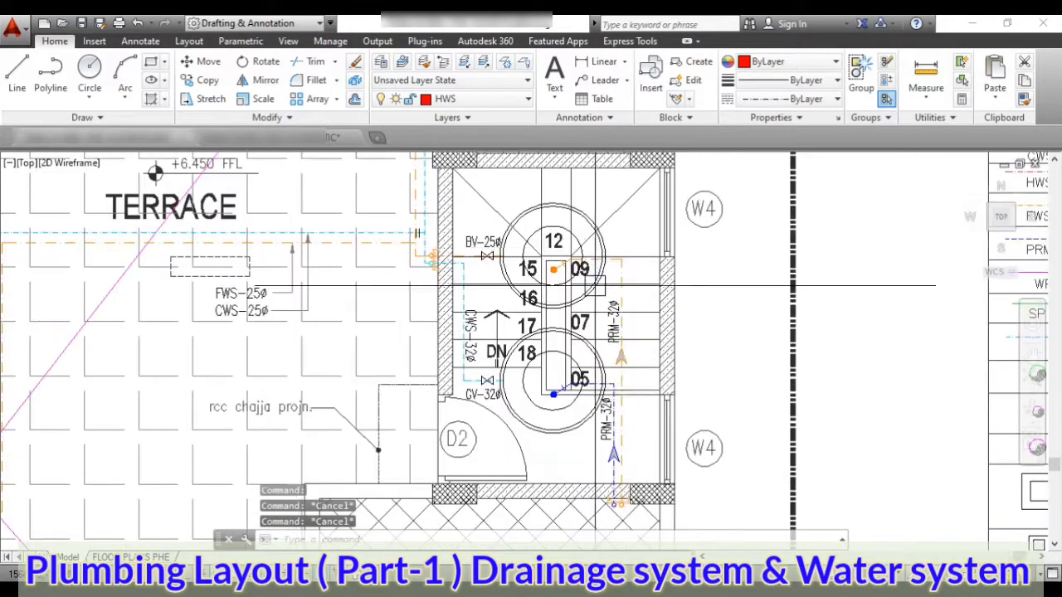
# Examine the pumped rising main pipes where they come up at the wall between the staircase and the car porch slab.
pyautogui.scroll(4, 593, 382)
pyautogui.scroll(-2, 591, 418)
pyautogui.scroll(2, 591, 418)
pyautogui.scroll(-3, 581, 398)
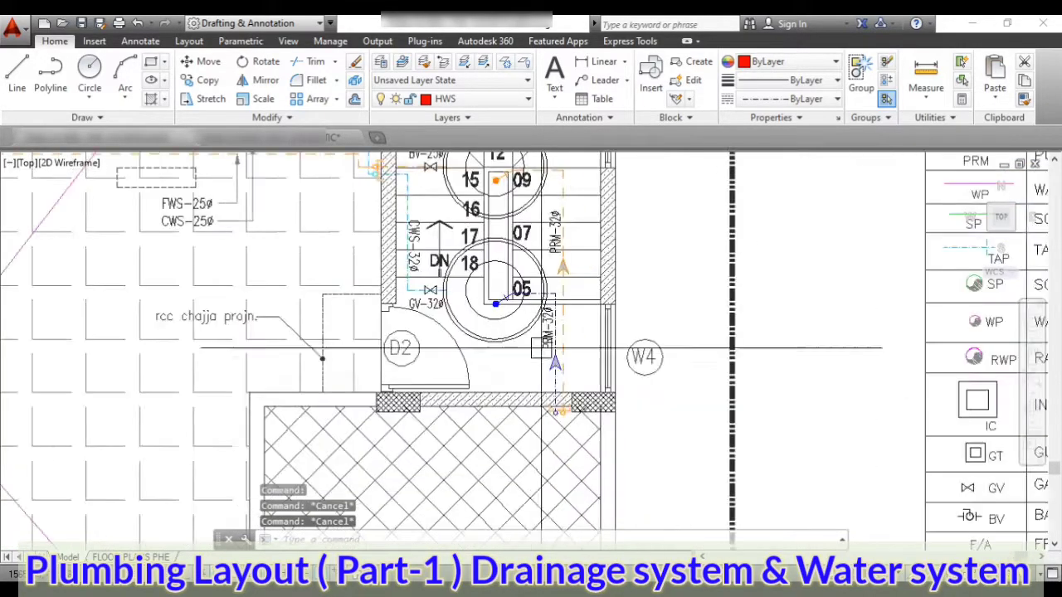
pyautogui.scroll(6, 531, 390)
pyautogui.scroll(-6, 531, 373)
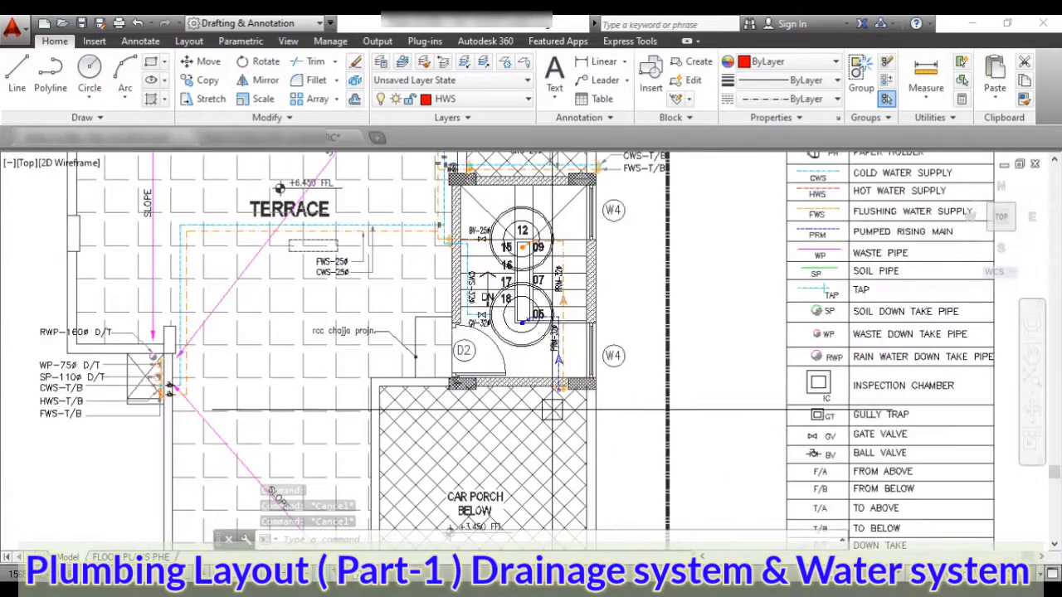
pyautogui.scroll(4, 438, 398)
pyautogui.scroll(8, 574, 317)
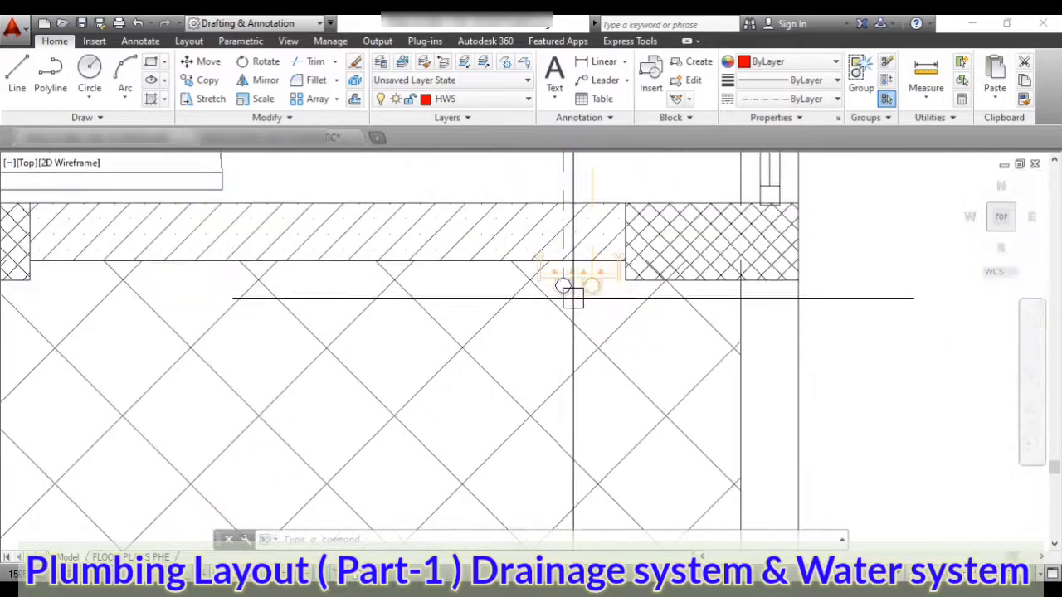
# Follow the blue PRM-32ø rising main and its flow arrow from the wall to the tank beside door D2.
pyautogui.scroll(-6, 569, 299)
pyautogui.scroll(5, 567, 331)
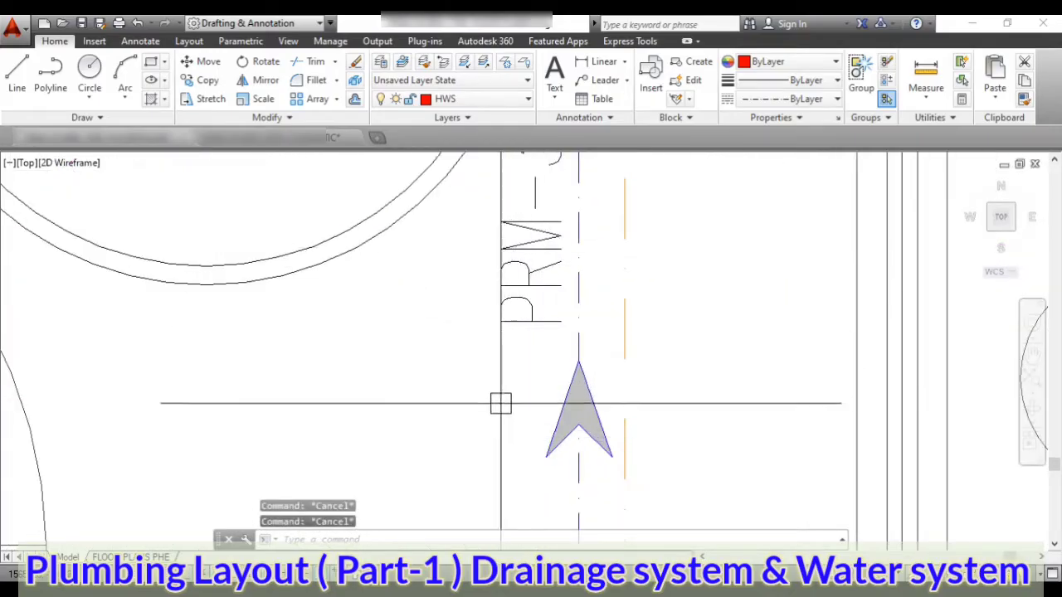
pyautogui.scroll(-3, 500, 403)
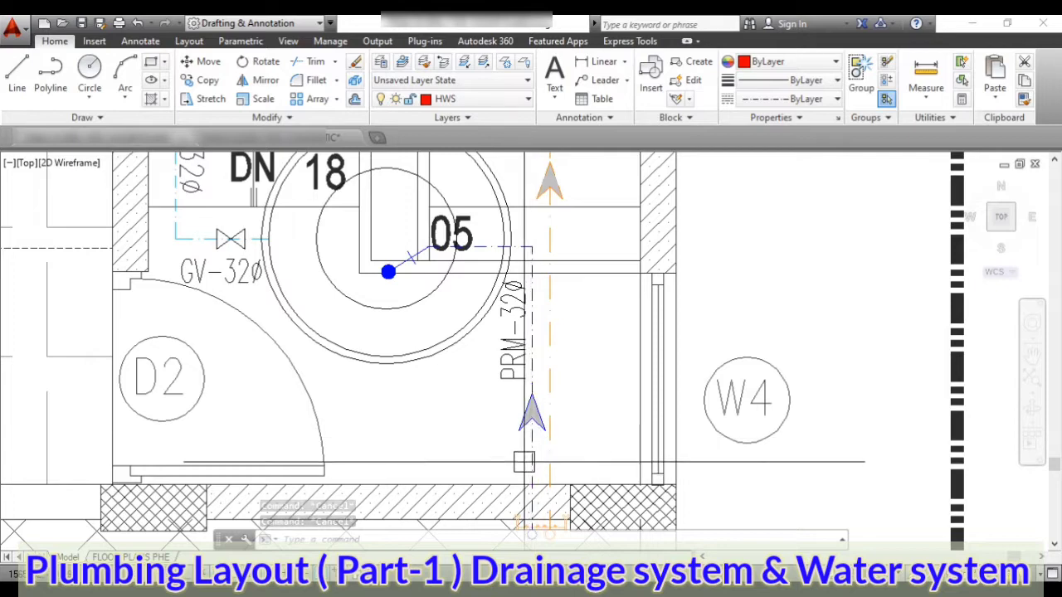
pyautogui.scroll(-3, 529, 432)
pyautogui.scroll(3, 548, 469)
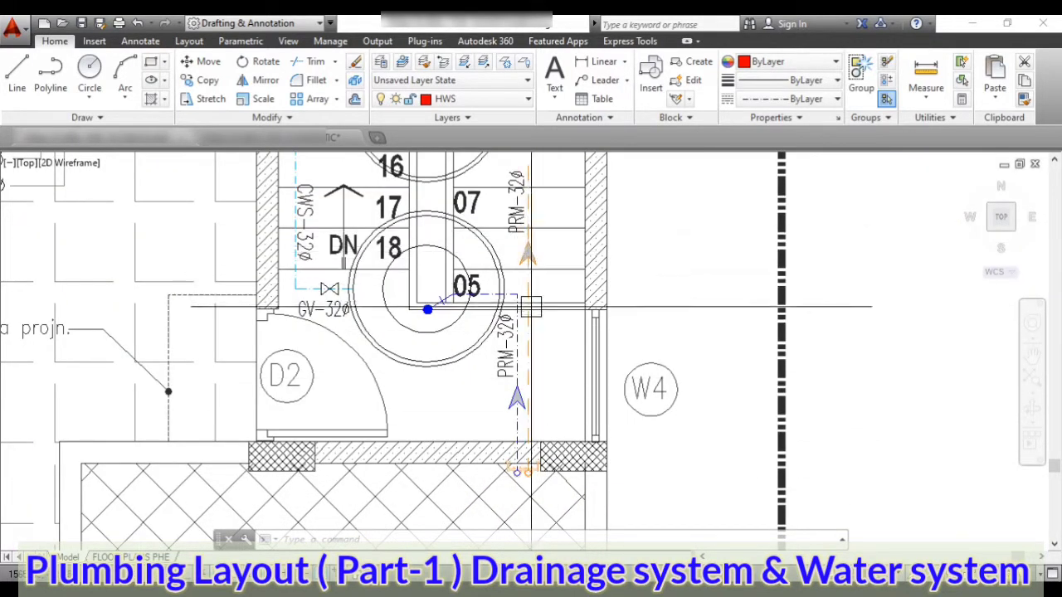
pyautogui.scroll(-3, 534, 342)
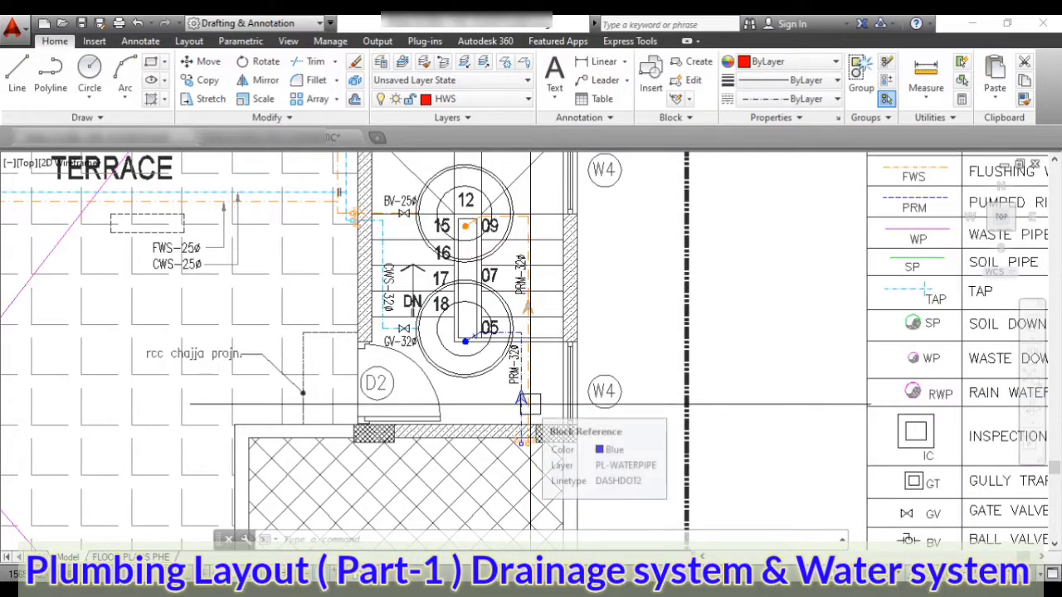
pyautogui.scroll(2, 530, 405)
pyautogui.scroll(-2, 531, 390)
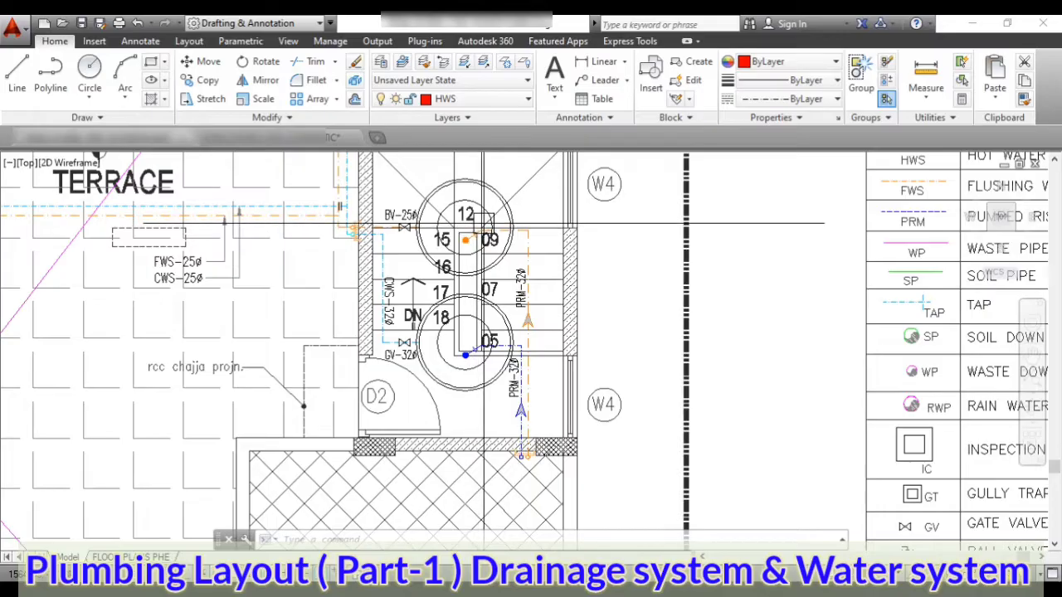
# Follow the orange PRM-32ø rising main to the tank at stair 12 and check the Pumped Rising Main entry in the legend.
pyautogui.scroll(-2, 487, 224)
pyautogui.scroll(6, 531, 248)
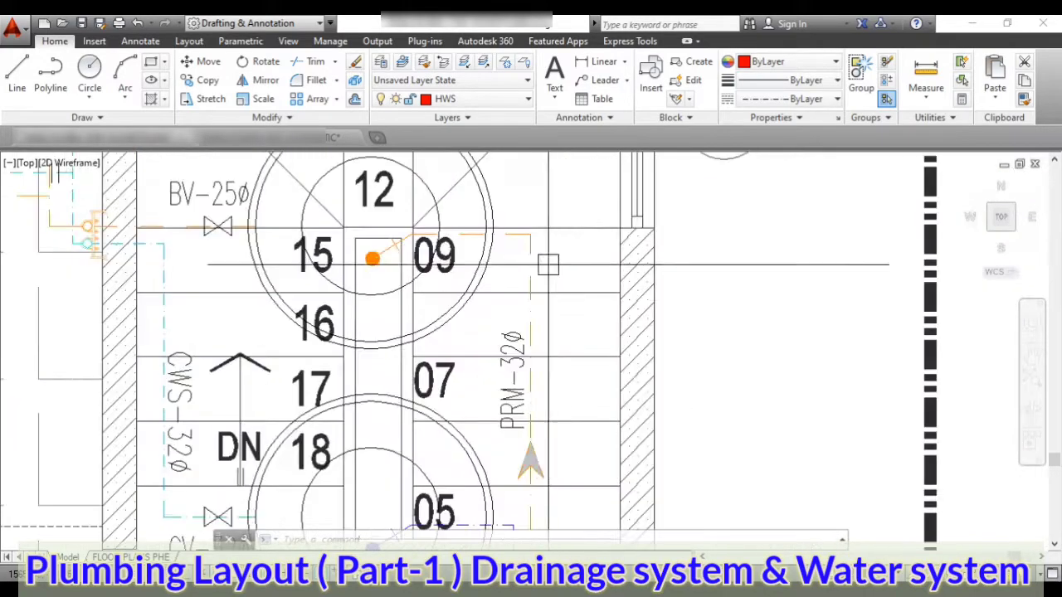
pyautogui.scroll(-4, 535, 258)
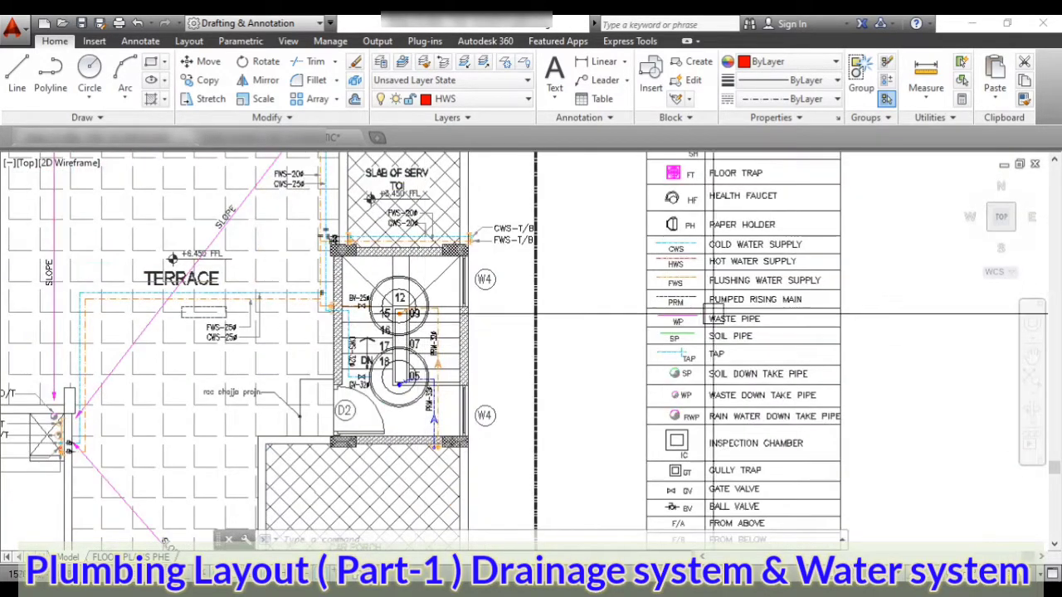
pyautogui.scroll(2, 739, 290)
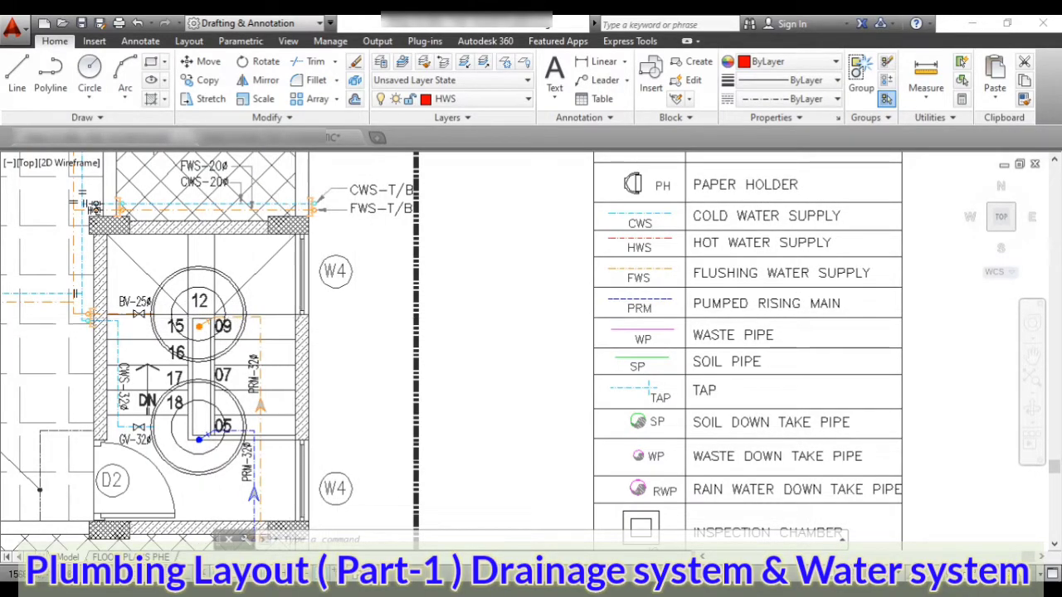
# Examine the GV-32ø valve on the tank's CWS-32ø outlet and follow it to the CWS-25ø and FWS-25ø pipes on the terrace.
pyautogui.scroll(-2, 335, 325)
pyautogui.scroll(4, 224, 400)
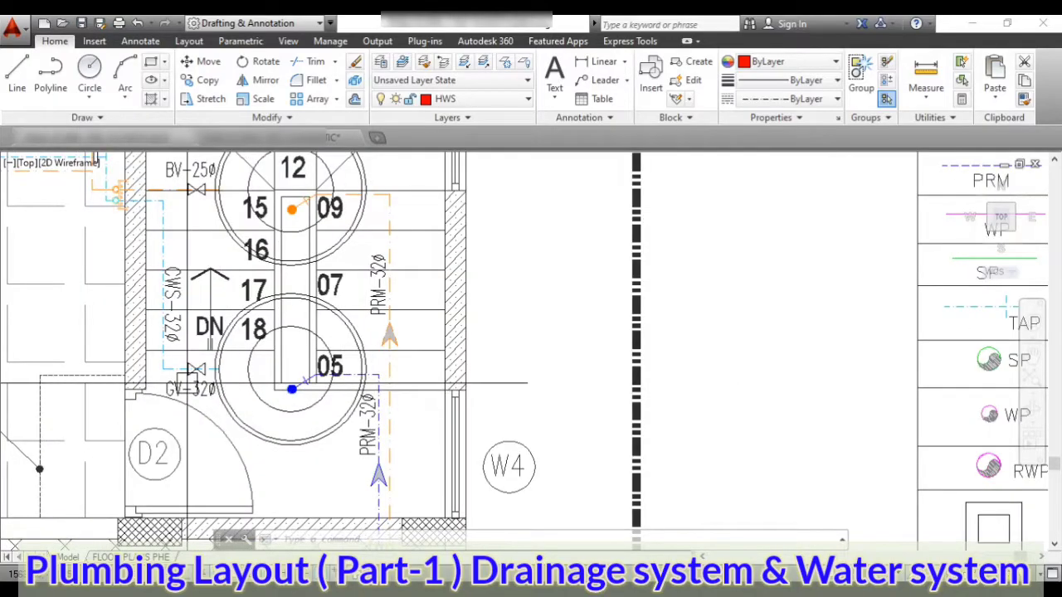
pyautogui.scroll(-2, 208, 395)
pyautogui.scroll(3, 214, 376)
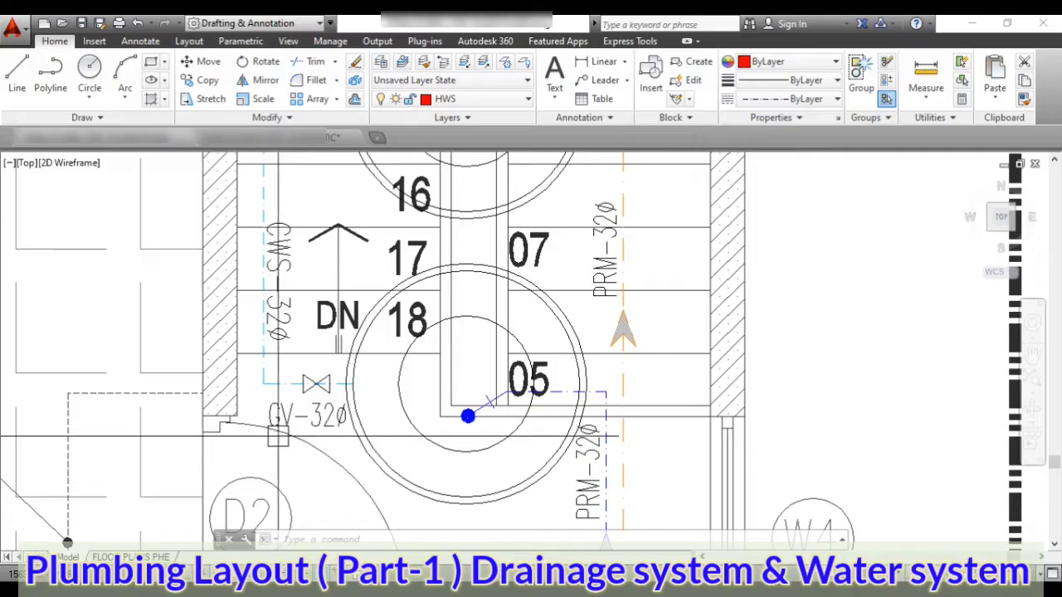
pyautogui.scroll(-5, 282, 437)
pyautogui.scroll(3, 330, 385)
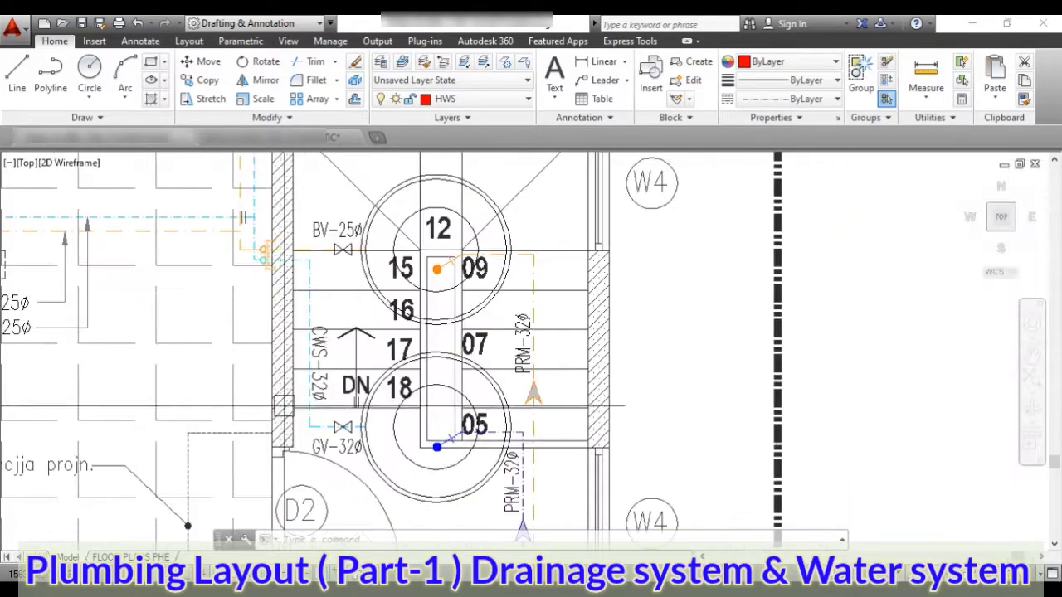
pyautogui.scroll(-3, 332, 385)
pyautogui.scroll(3, 158, 357)
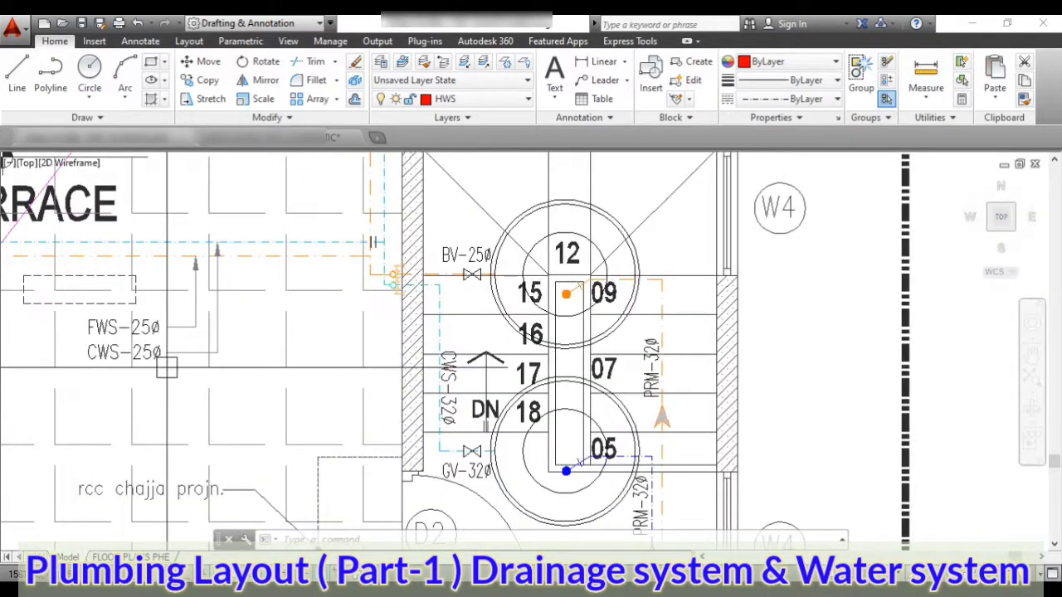
# Check the water supply entries in the general legend and return to the tank outlets over the staircase.
pyautogui.scroll(-3, 161, 377)
pyautogui.scroll(-2, 166, 378)
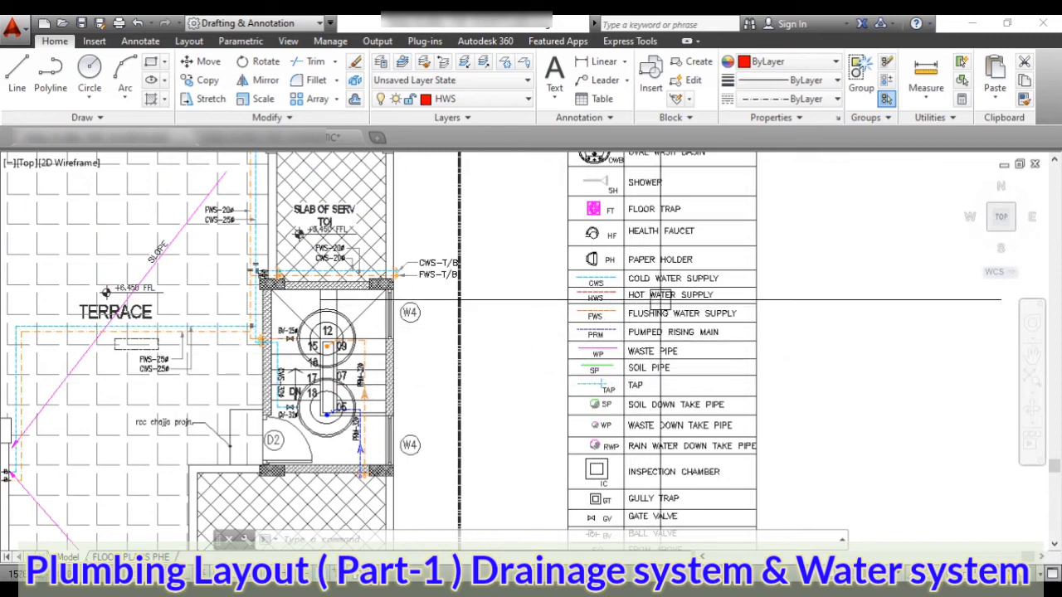
pyautogui.scroll(2, 660, 301)
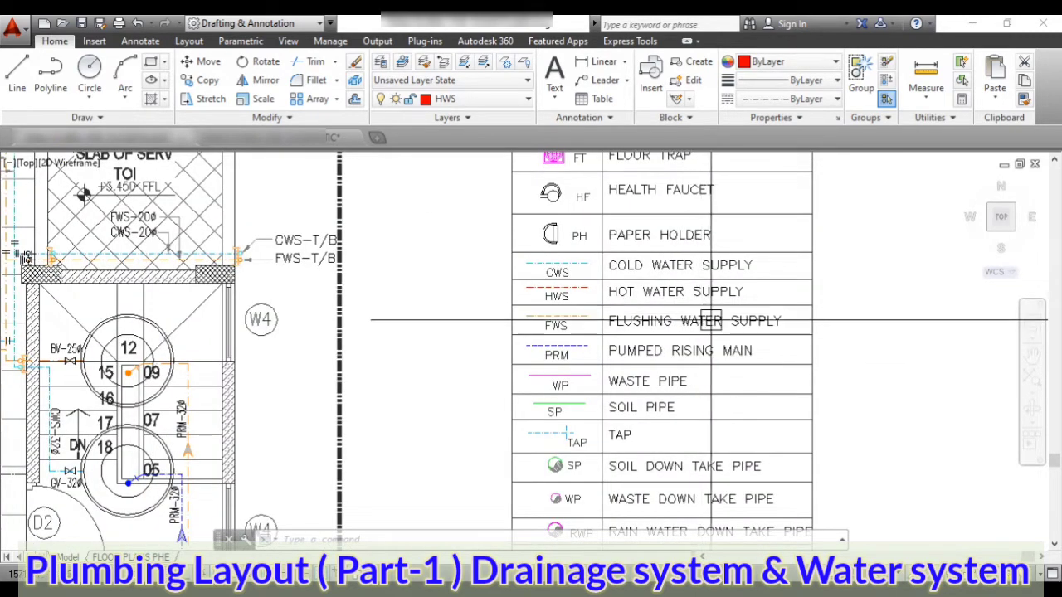
pyautogui.scroll(-3, 716, 329)
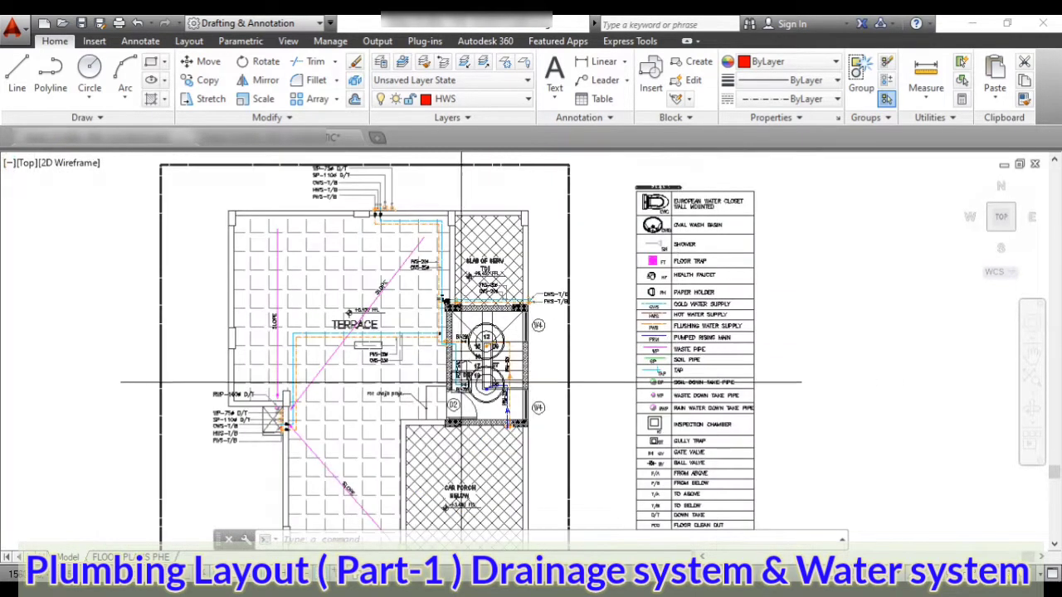
pyautogui.scroll(3, 496, 397)
pyautogui.scroll(3, 572, 403)
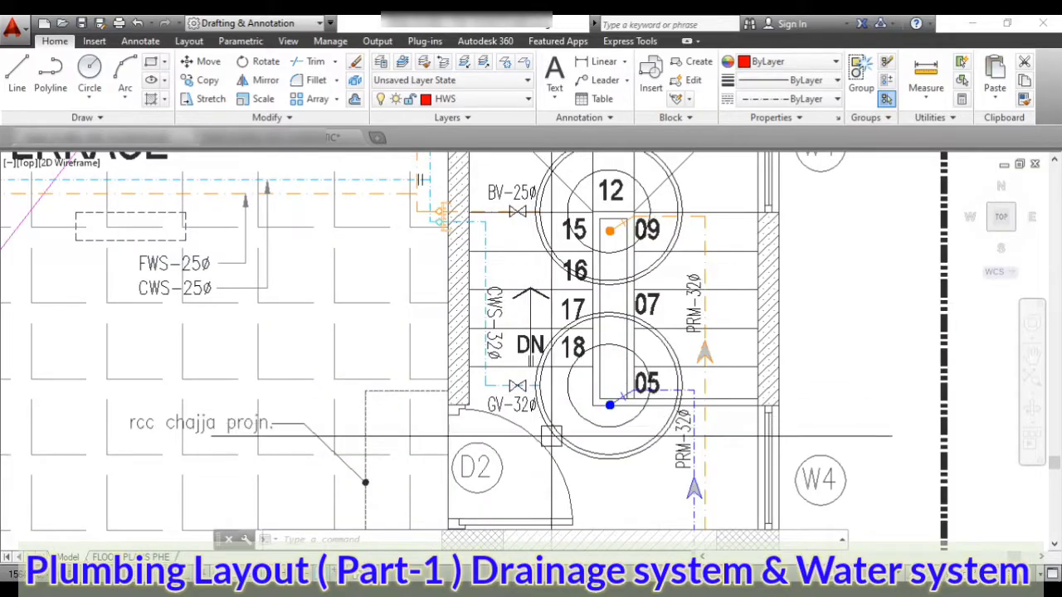
# Examine the terrace shaft's down-take and supply pipe labels and the two valves on its CWS and FWS branches.
pyautogui.scroll(-2, 573, 403)
pyautogui.scroll(-2, 500, 313)
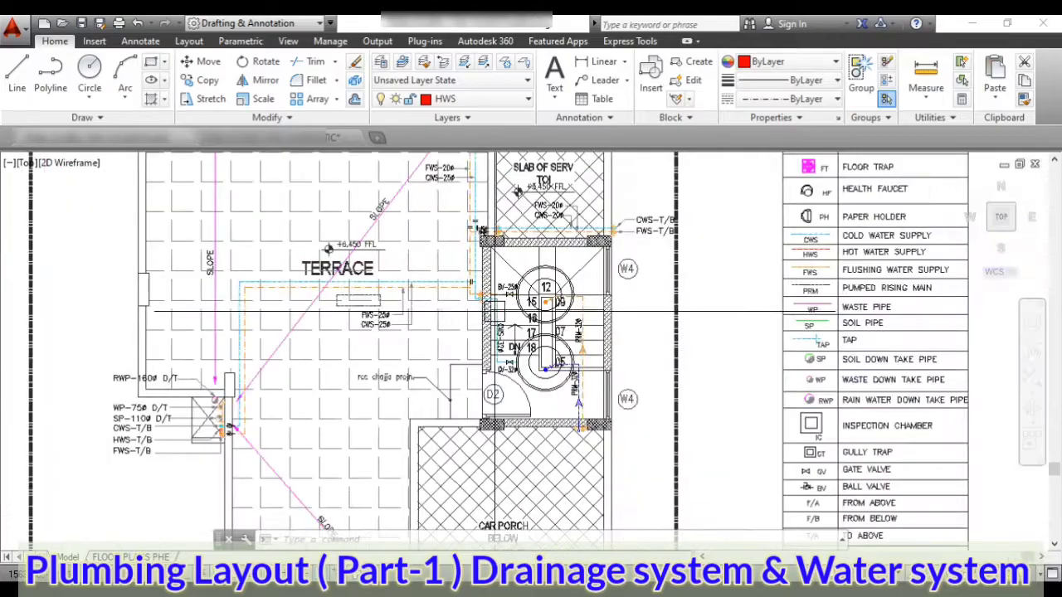
pyautogui.scroll(2, 125, 457)
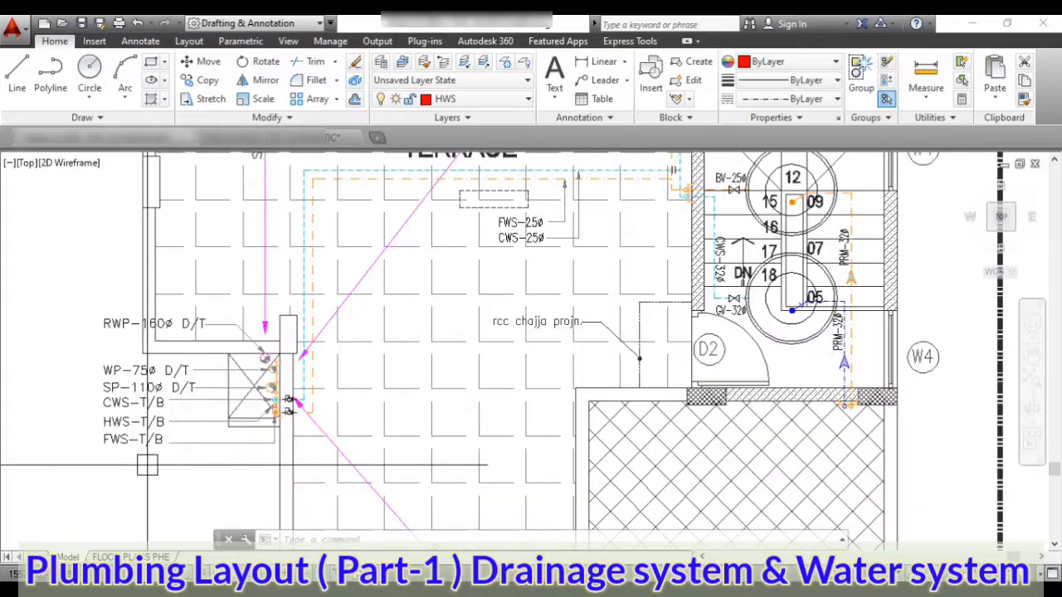
pyautogui.click(93, 398)
pyautogui.press('Escape')
pyautogui.scroll(2, 103, 406)
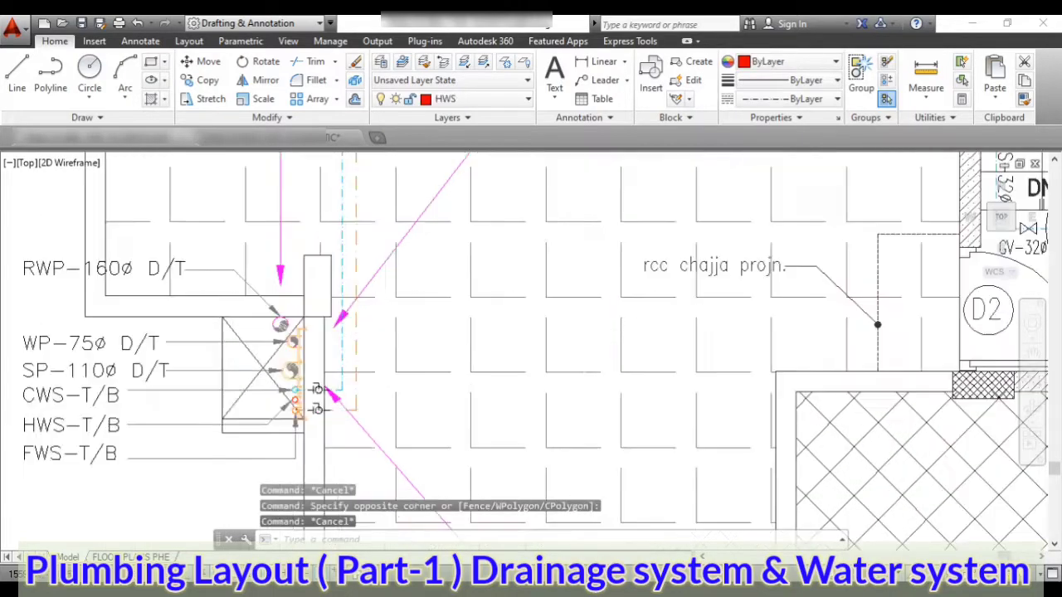
pyautogui.scroll(2, 95, 400)
pyautogui.scroll(-2, 249, 398)
pyautogui.scroll(6, 394, 395)
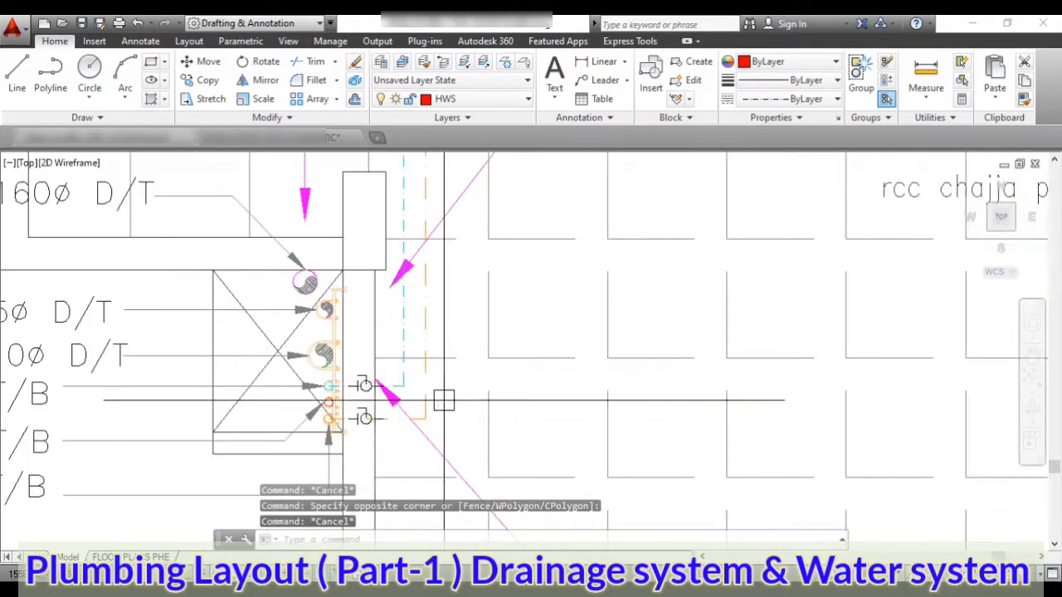
# Highlight the cold water supply run by selecting its pipes from the terrace shaft through the staircase wall to the CWS-32ø tank outlet.
pyautogui.click(393, 395)
pyautogui.scroll(-5, 393, 395)
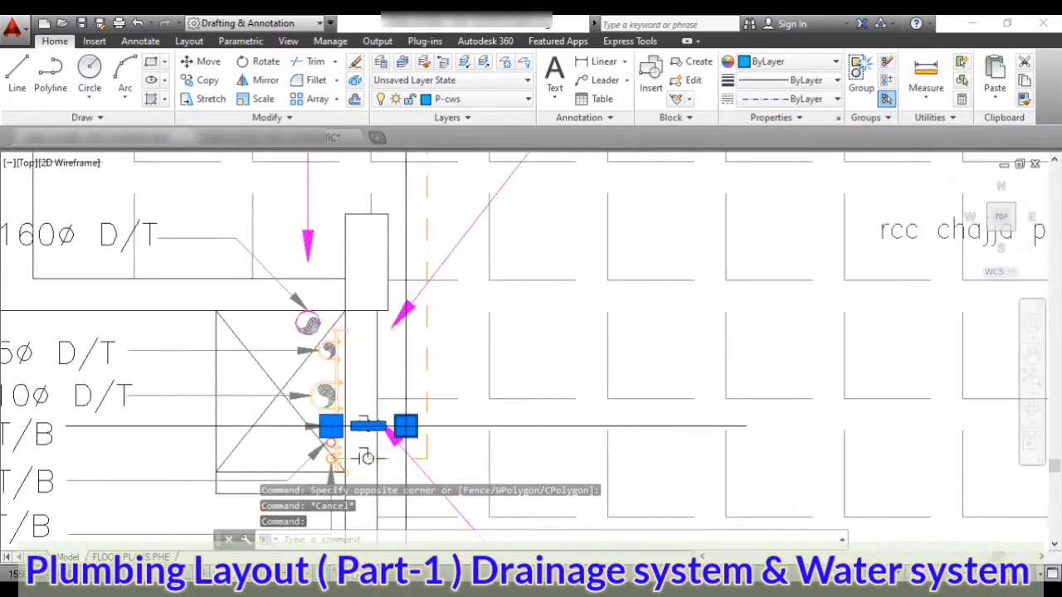
pyautogui.scroll(-3, 390, 442)
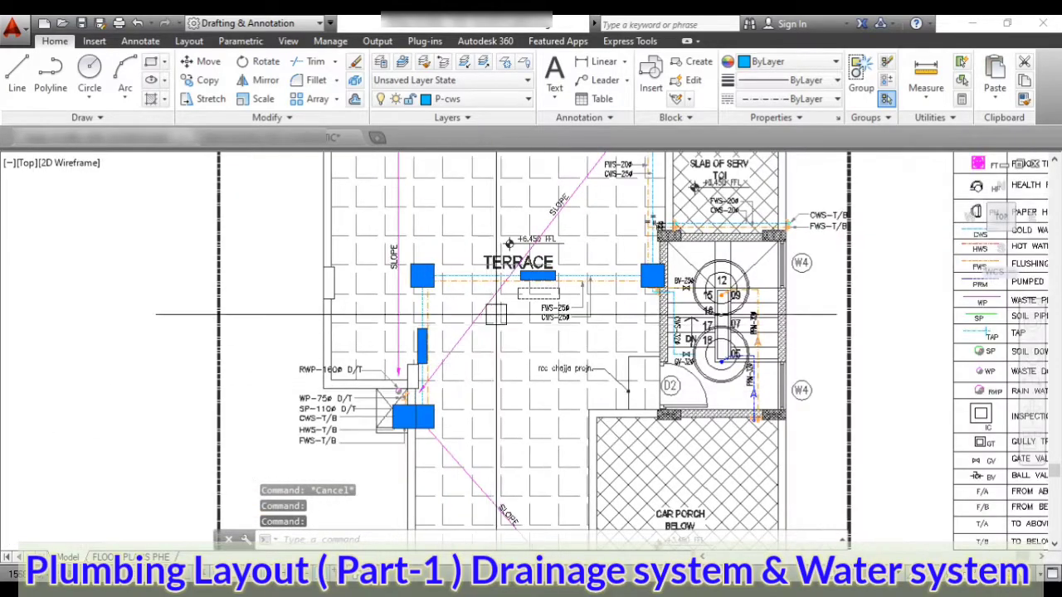
pyautogui.scroll(2, 406, 418)
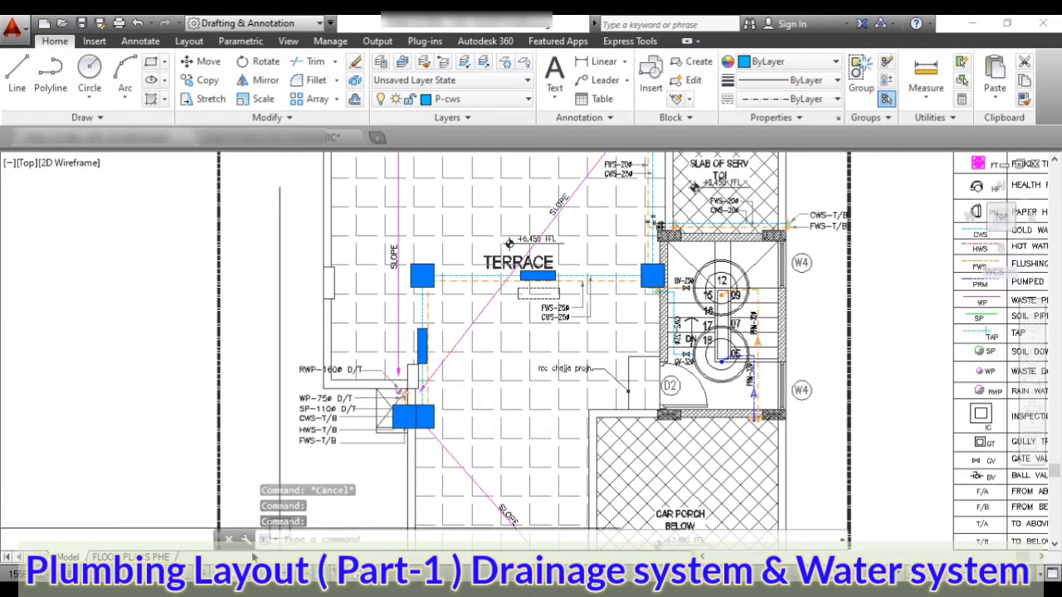
pyautogui.scroll(8, 617, 283)
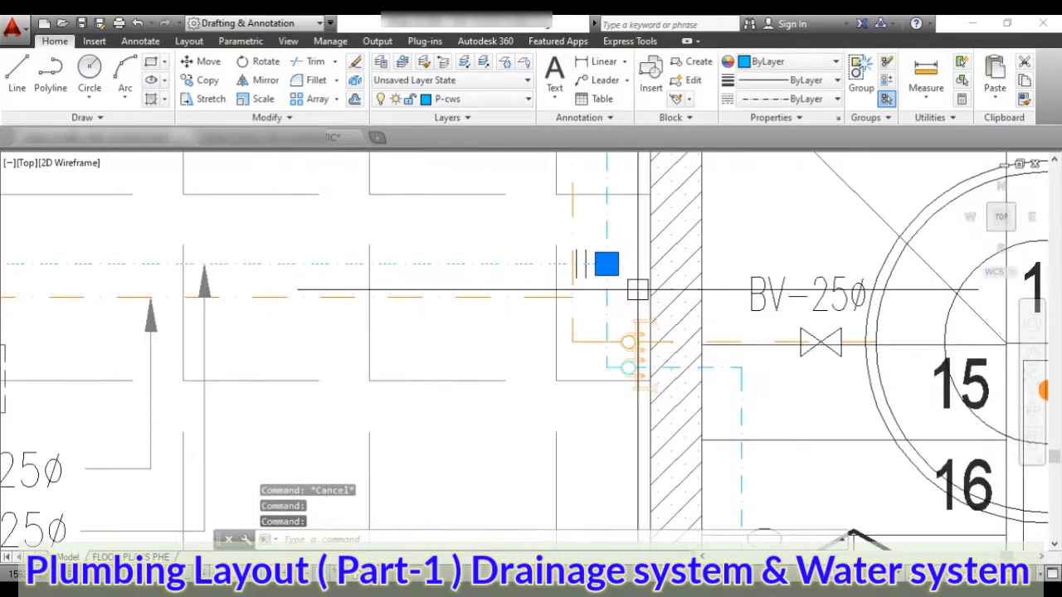
pyautogui.moveTo(677, 374); pyautogui.dragTo(628, 356, button='middle')
pyautogui.click(669, 351)
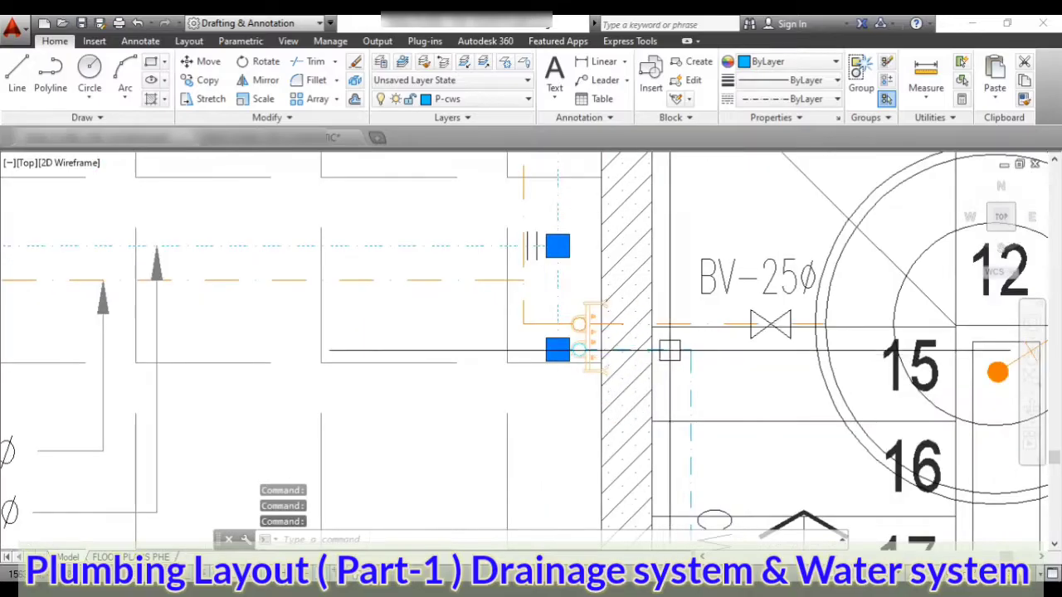
pyautogui.click(687, 389)
pyautogui.scroll(-2, 639, 303)
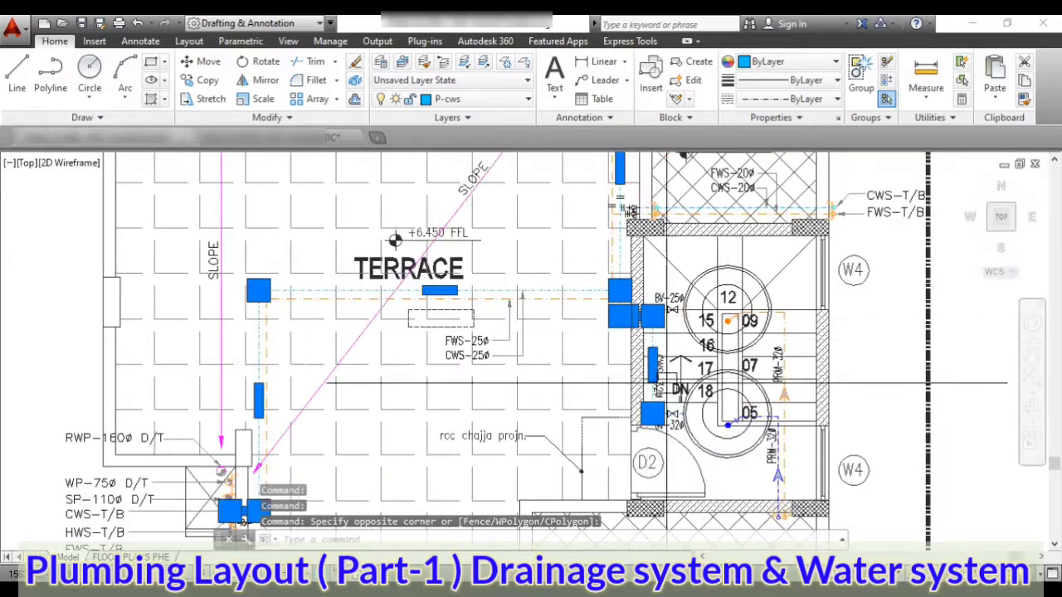
# Inspect the highlighted cold water outlet at the tank beside door D2 and trace the blue PRM-32ø main feeding that tank.
pyautogui.scroll(5, 675, 439)
pyautogui.scroll(-1, 605, 440)
pyautogui.scroll(-6, 498, 299)
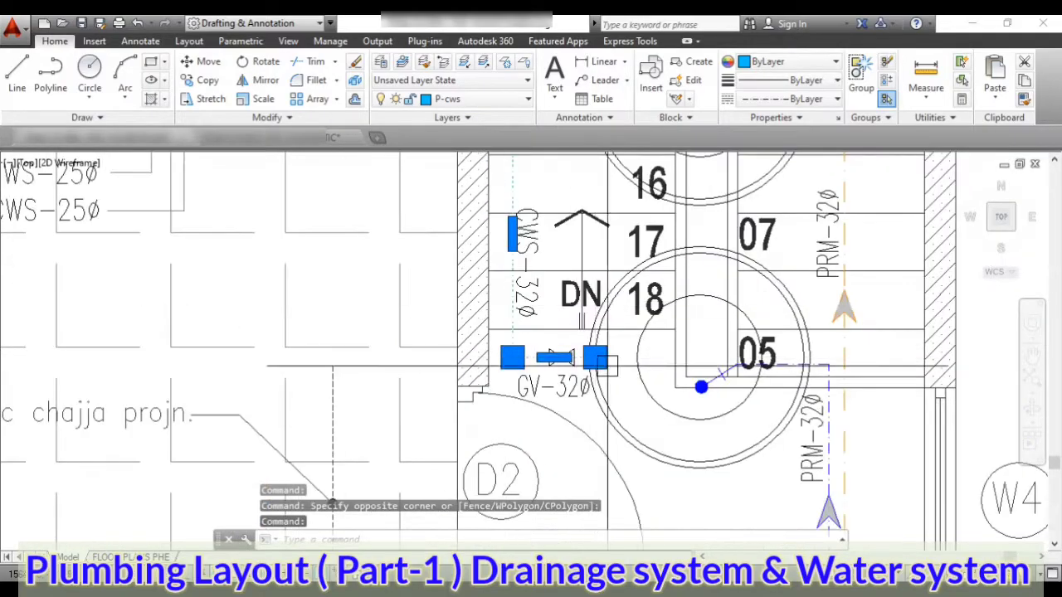
pyautogui.scroll(2, 498, 290)
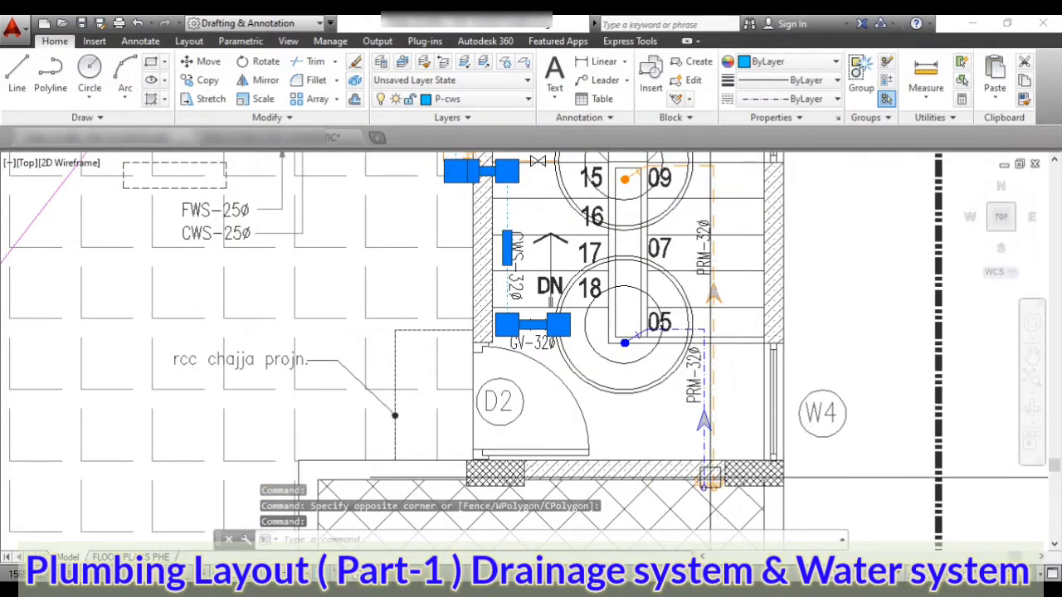
pyautogui.scroll(2, 701, 402)
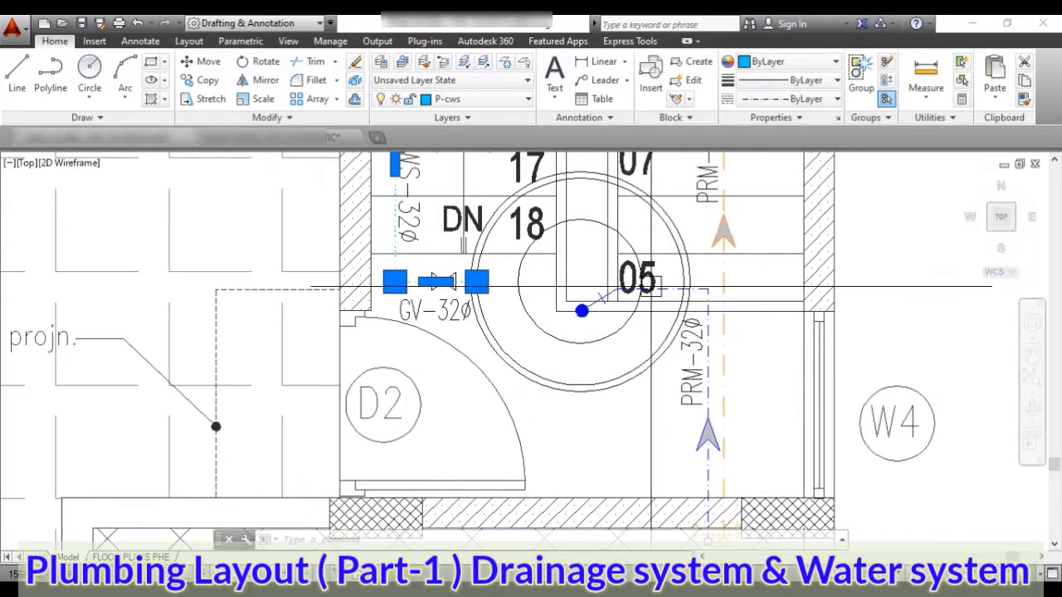
pyautogui.scroll(-1, 617, 314)
pyautogui.scroll(2, 531, 371)
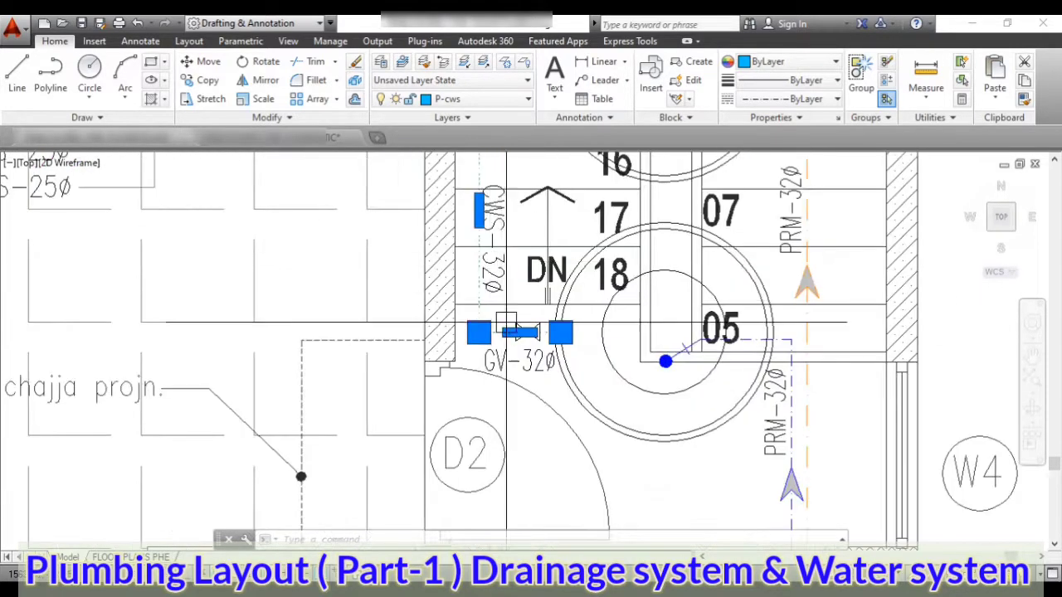
# Examine the GV-32ø valve, view the highlighted cold water network across the terrace, and clear the selection.
pyautogui.scroll(-2, 532, 371)
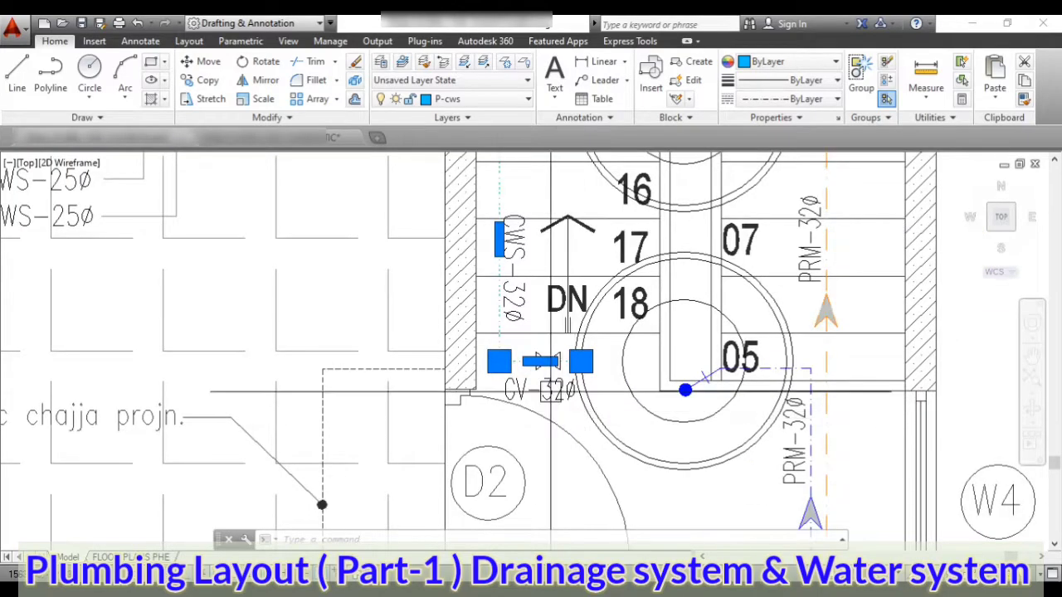
pyautogui.scroll(-2, 540, 374)
pyautogui.scroll(3, 546, 390)
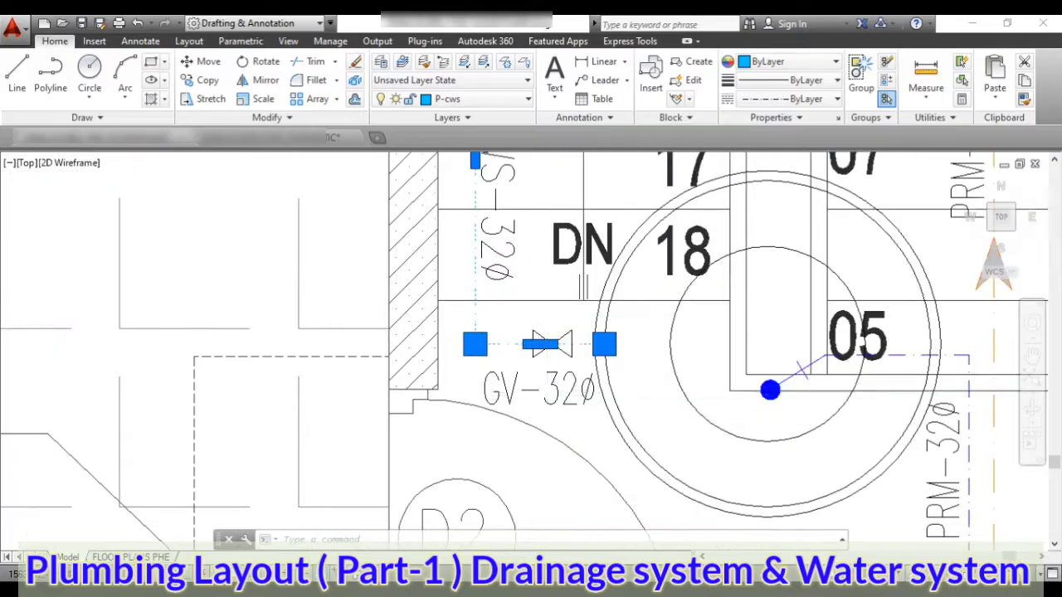
pyautogui.scroll(-3, 527, 413)
pyautogui.scroll(-4, 516, 303)
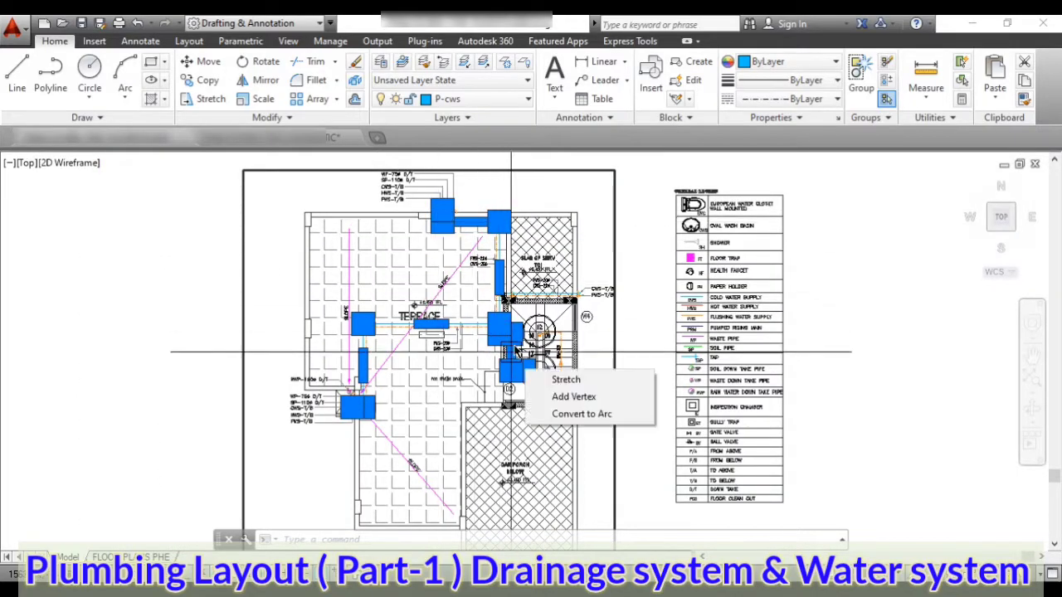
pyautogui.press('Escape')
pyautogui.press('Escape')
# Follow the CWS-25ø and FWS-25ø pipes from the staircase tanks to the shaft's CWS-T/B, HWS-T/B and FWS-T/B labels.
pyautogui.scroll(5, 498, 322)
pyautogui.scroll(-4, 498, 322)
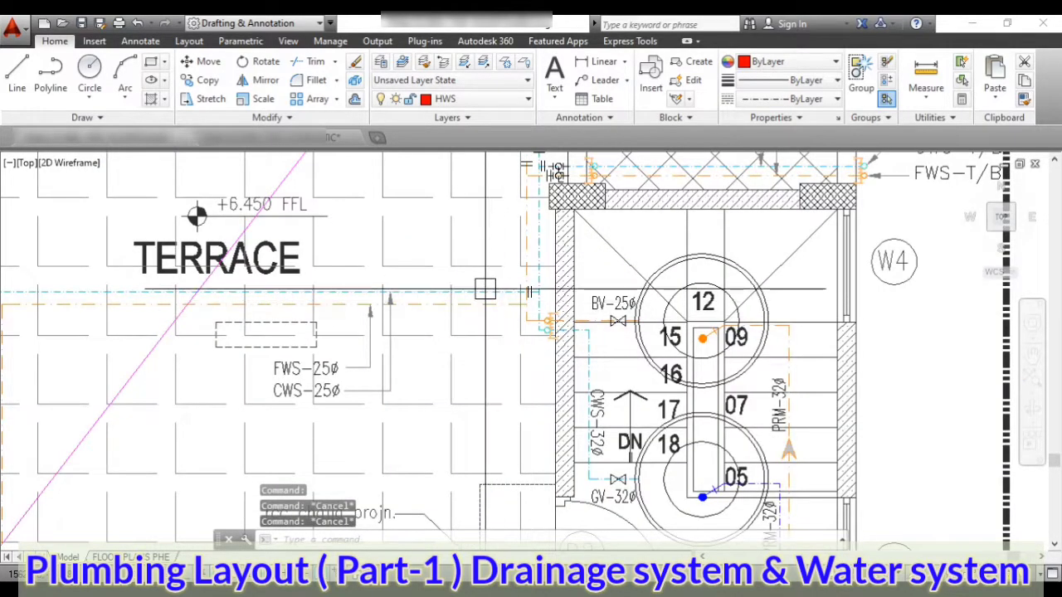
pyautogui.scroll(-1, 212, 340)
pyautogui.scroll(5, 203, 461)
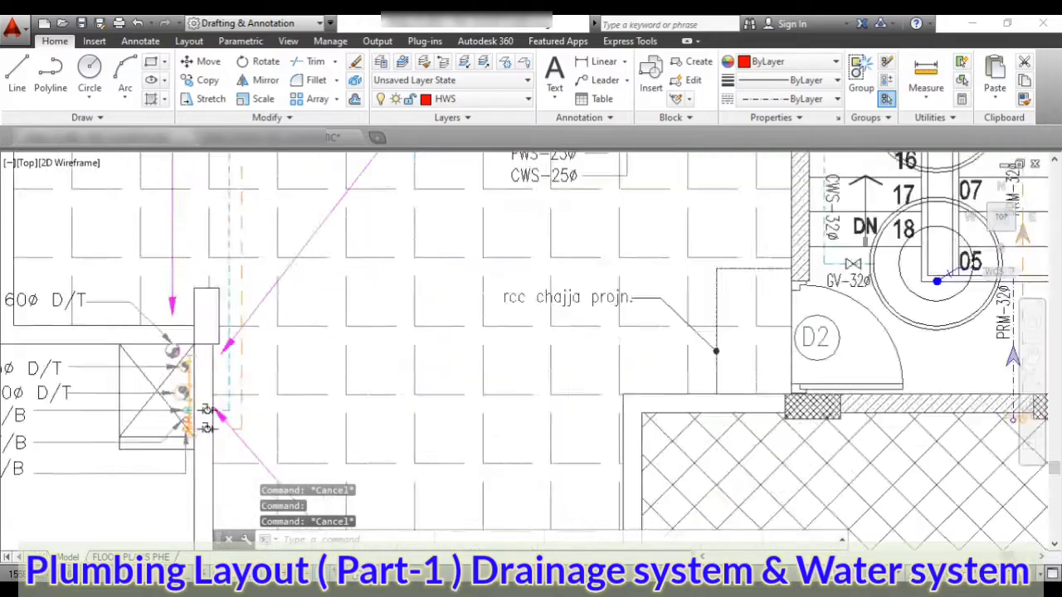
pyautogui.scroll(-3, 254, 391)
pyautogui.scroll(2, 39, 409)
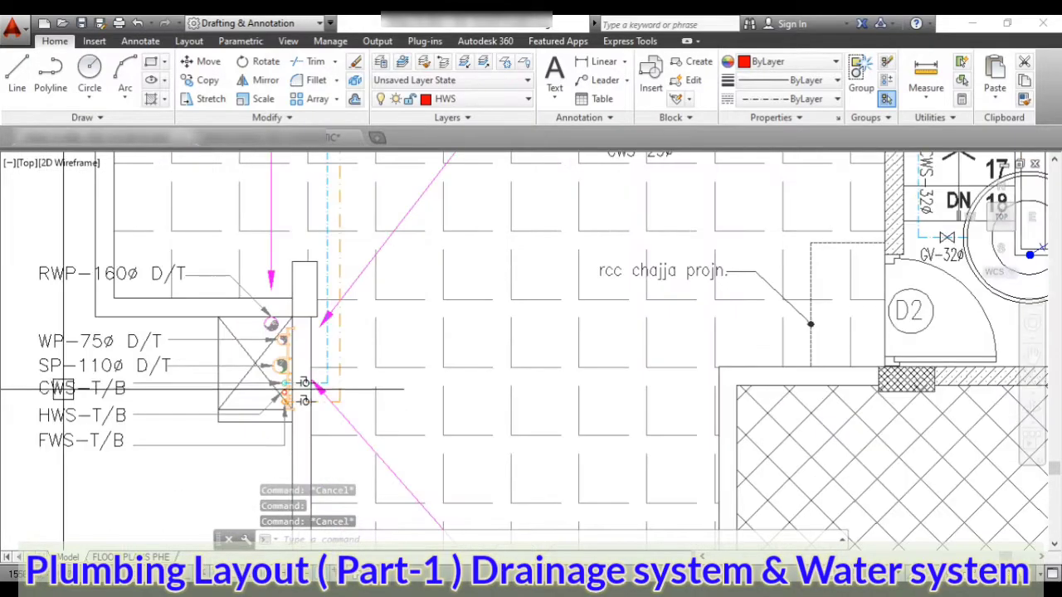
pyautogui.moveTo(50, 411); pyautogui.dragTo(83, 418, button='middle')
pyautogui.scroll(3, 106, 431)
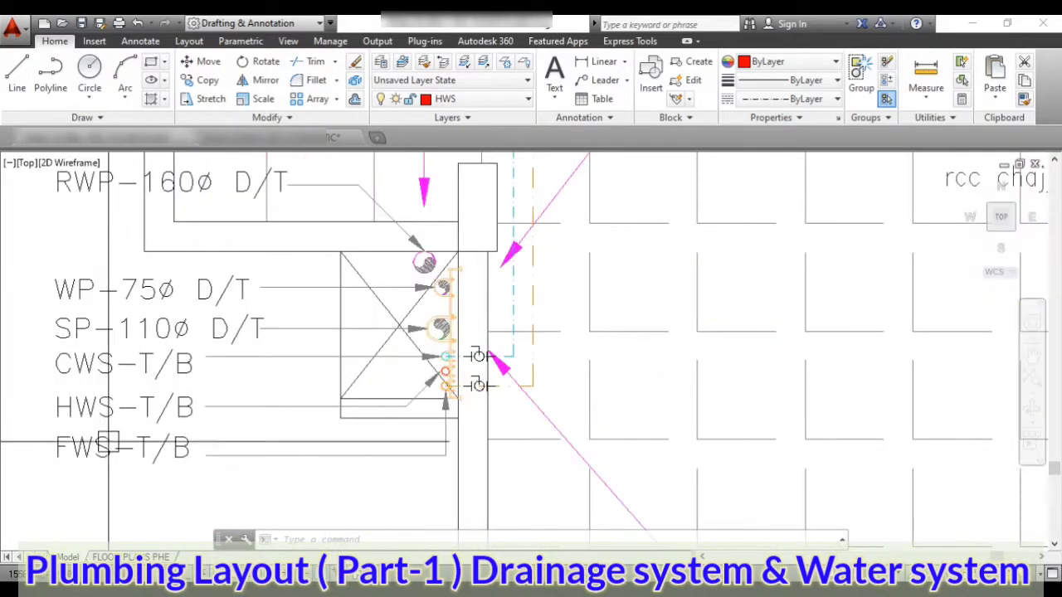
# Recheck both tanks over the staircase with their supply outlets and rising mains, and view the complete terrace floor plan.
pyautogui.press('Escape')
pyautogui.press('Escape')
pyautogui.scroll(-2, 195, 424)
pyautogui.scroll(-4, 381, 500)
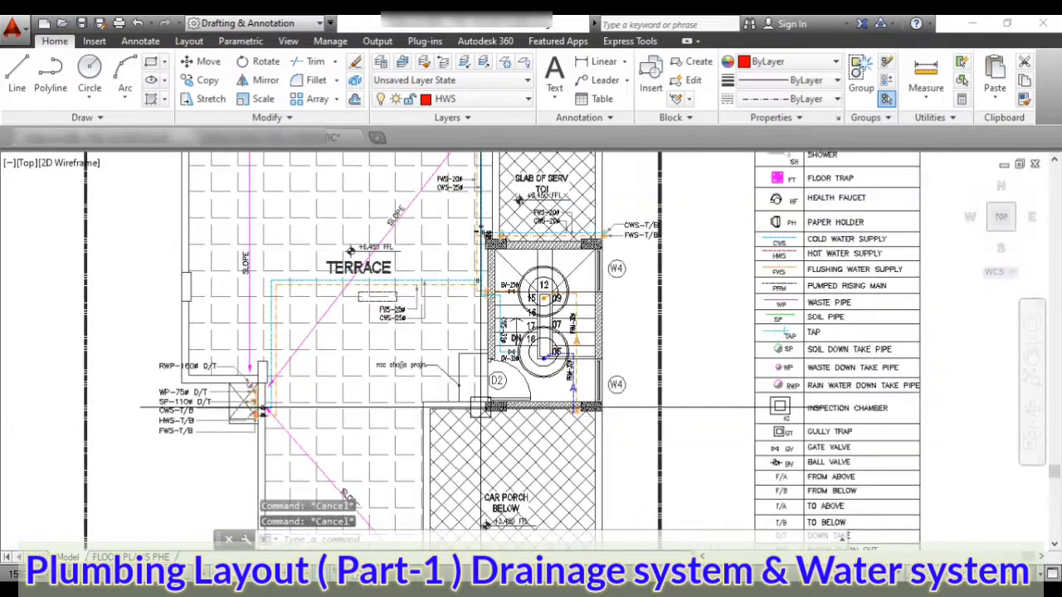
pyautogui.scroll(5, 382, 500)
pyautogui.scroll(-2, 381, 501)
pyautogui.scroll(-4, 382, 500)
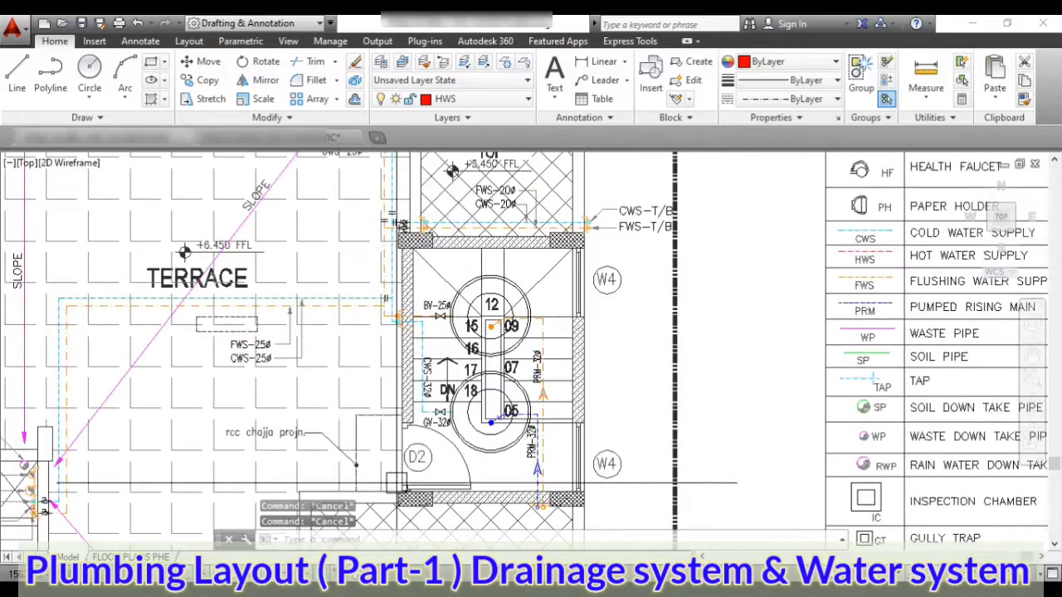
pyautogui.scroll(1, 419, 321)
pyautogui.scroll(-4, 432, 308)
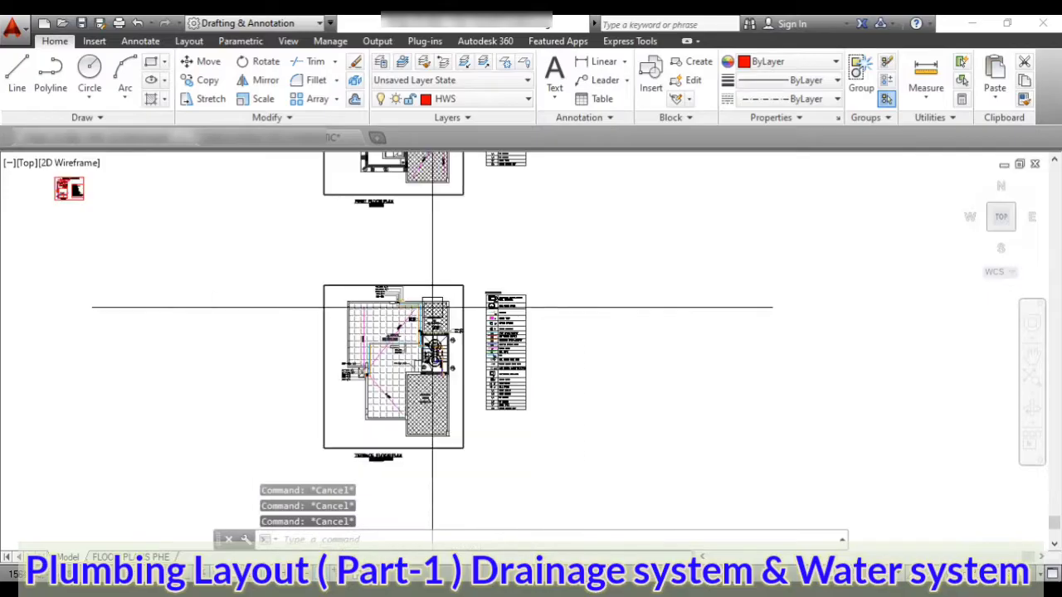
# Review the terrace floor plan as a whole and move past the first floor plan to the ground floor plan and its legend.
pyautogui.scroll(-2, 451, 368)
pyautogui.scroll(6, 407, 398)
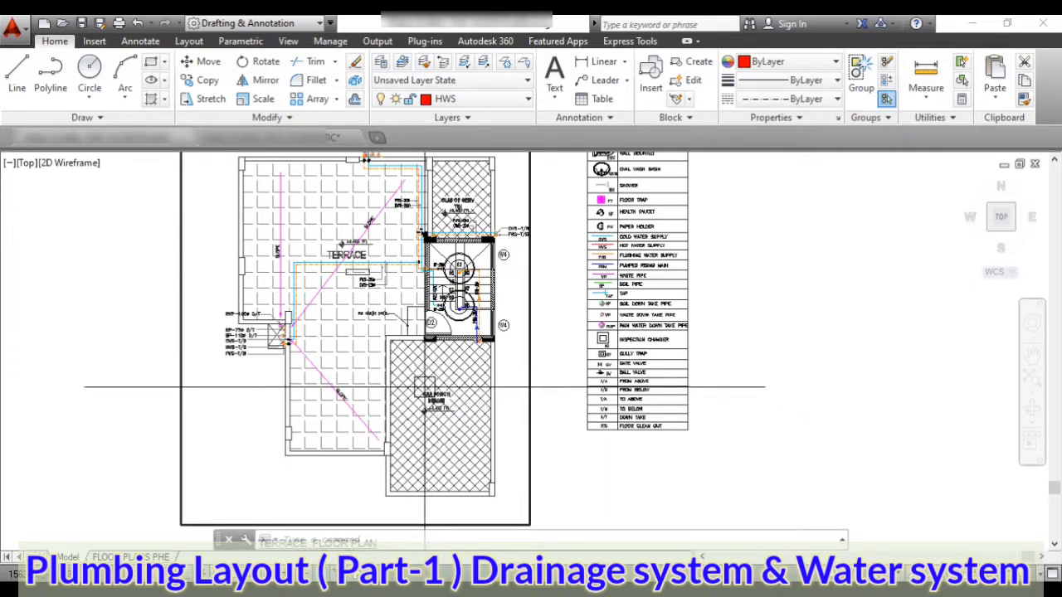
pyautogui.scroll(-5, 427, 397)
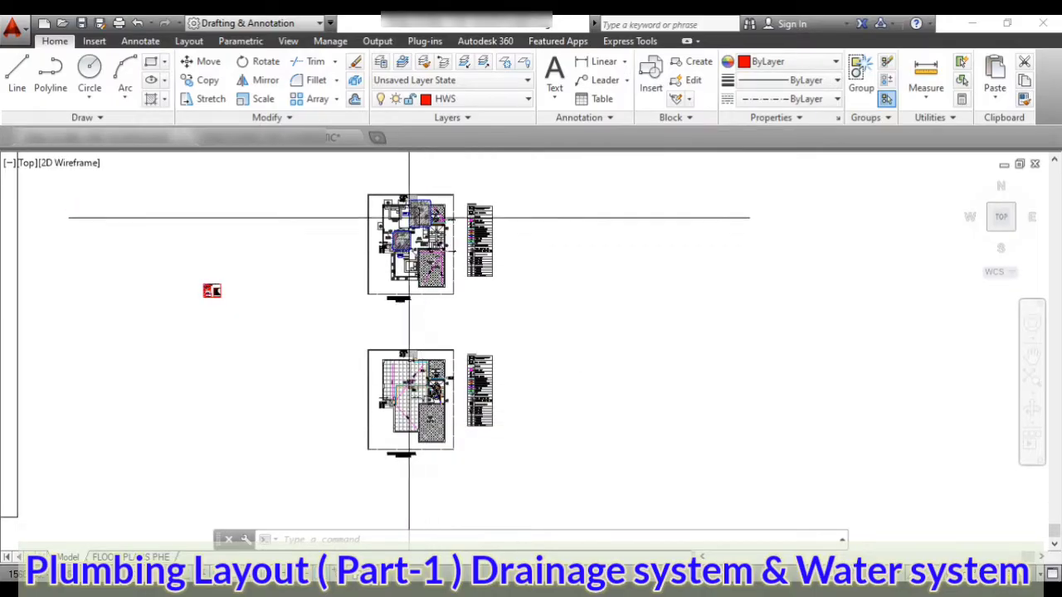
pyautogui.scroll(5, 407, 219)
pyautogui.scroll(2, 431, 349)
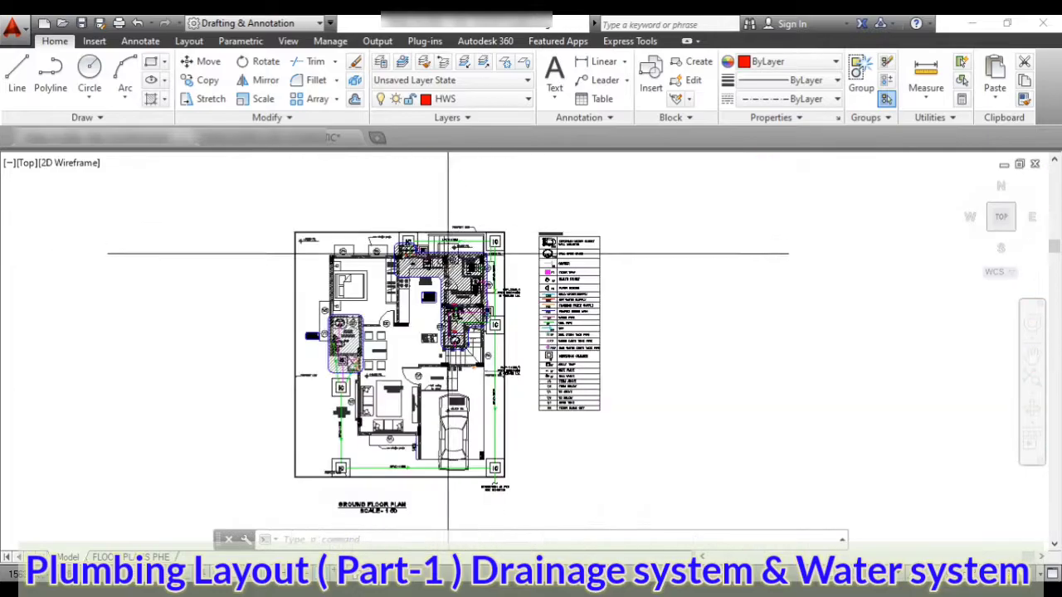
pyautogui.scroll(2, 411, 367)
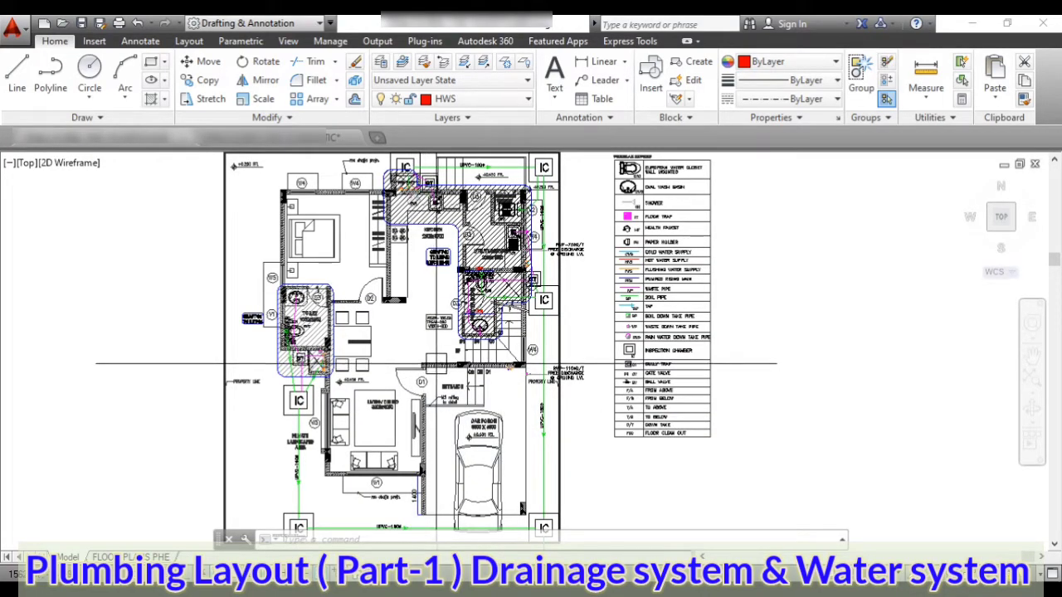
pyautogui.scroll(-2, 437, 363)
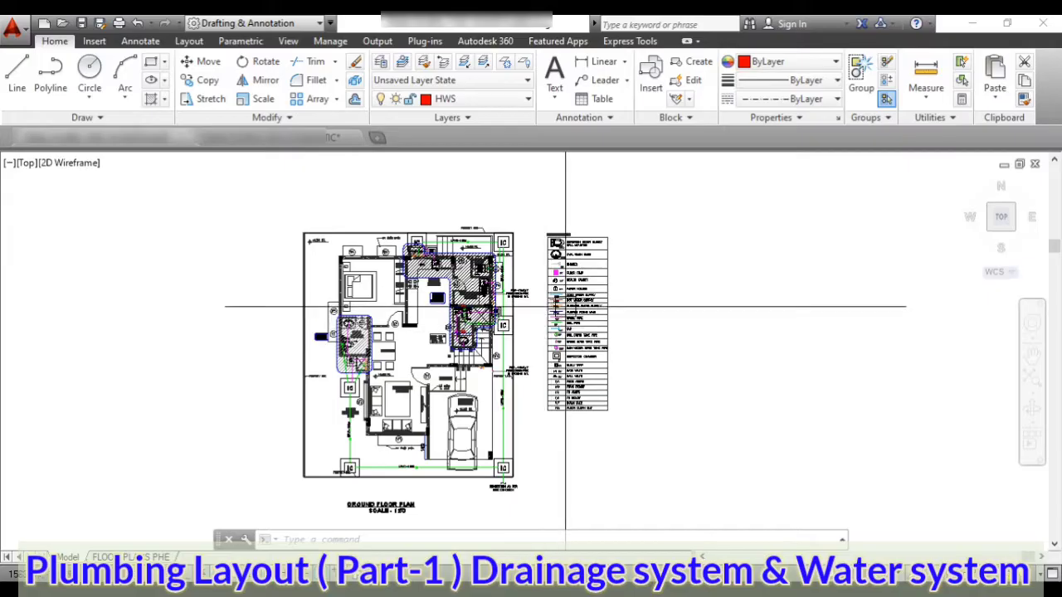
# Examine the ground floor powder room, utility, servant's toilet and kitchen drainage to the gully traps and inspection chambers.
pyautogui.scroll(6, 491, 310)
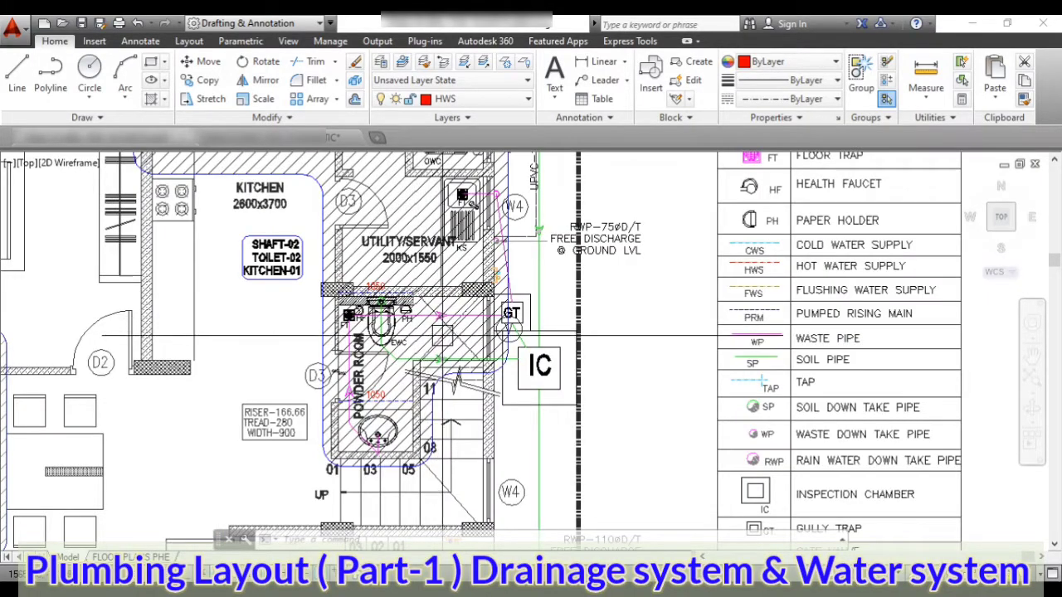
pyautogui.moveTo(460, 174); pyautogui.dragTo(494, 246, button='middle')
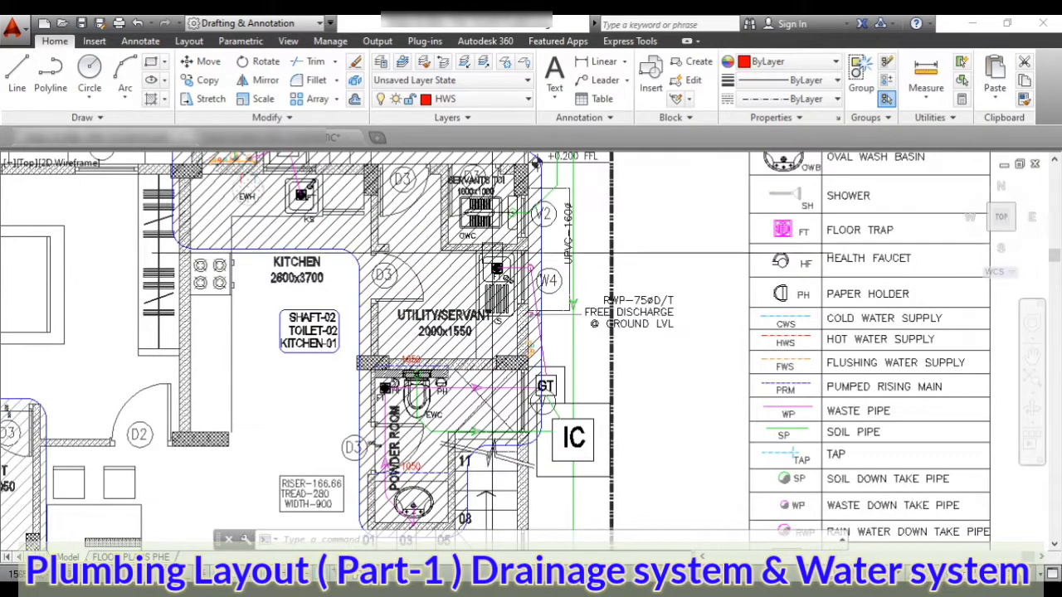
pyautogui.scroll(-3, 493, 337)
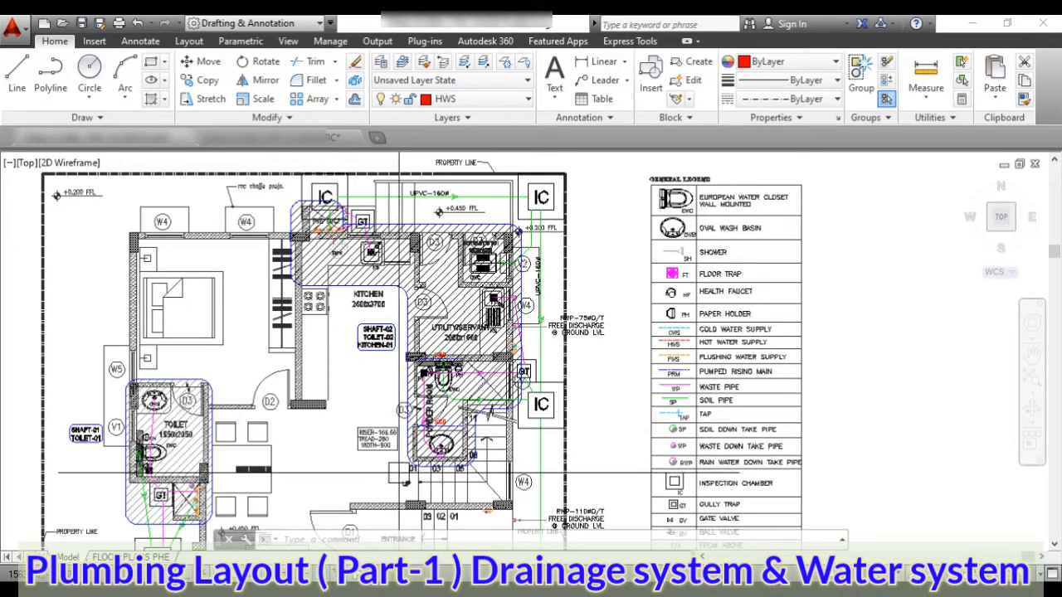
pyautogui.scroll(2, 409, 472)
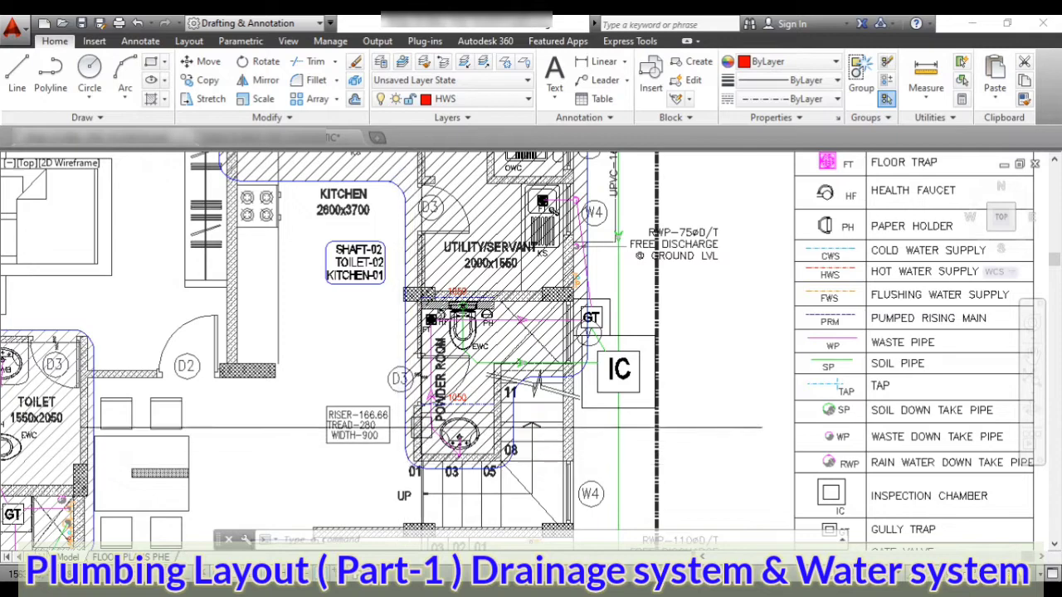
pyautogui.scroll(-4, 460, 320)
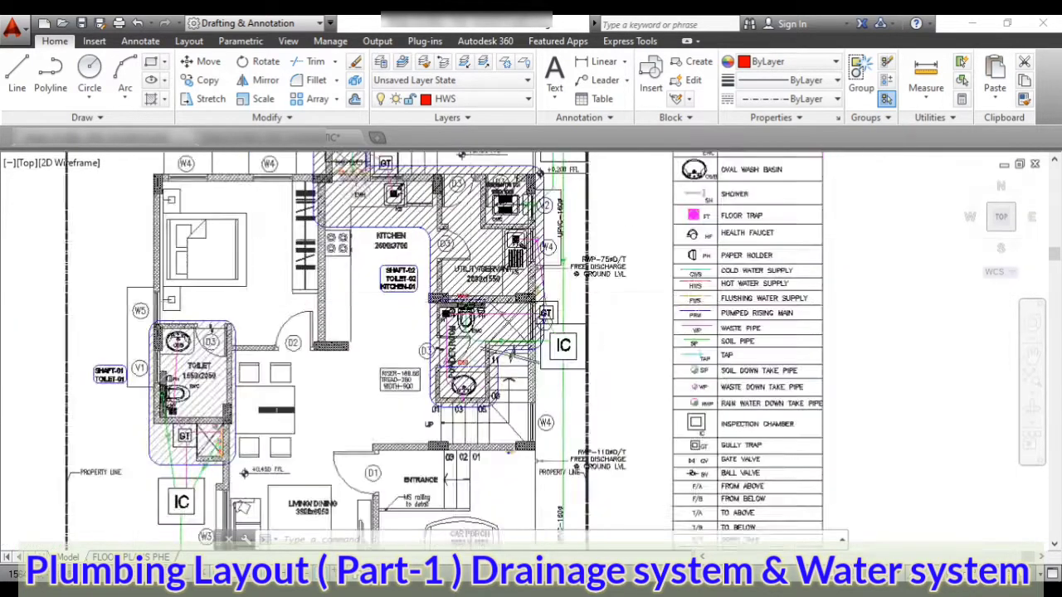
pyautogui.scroll(2, 448, 224)
pyautogui.scroll(2, 451, 201)
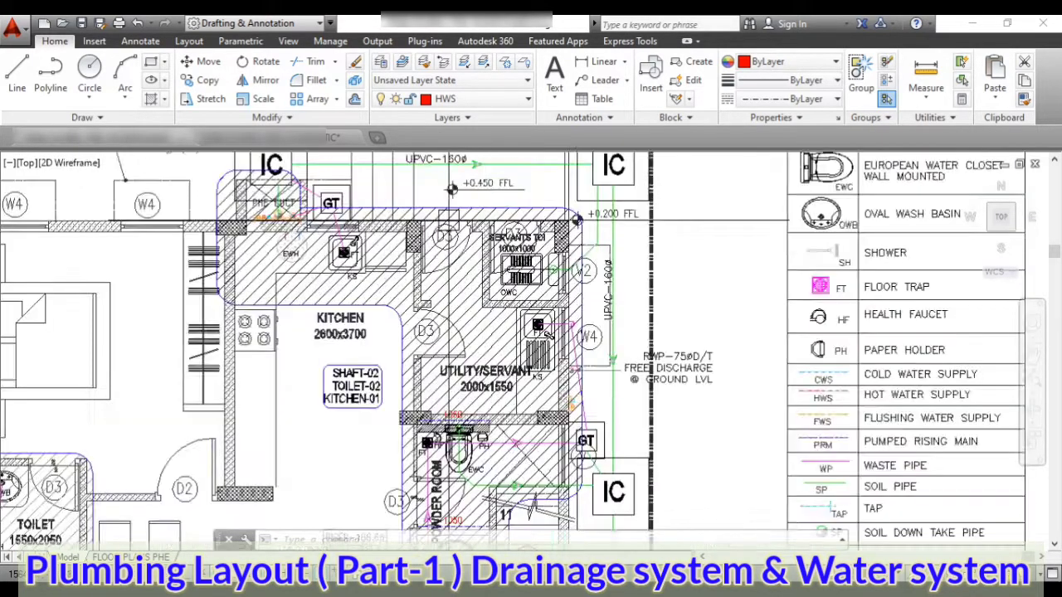
# Recheck the powder room and utility drainage beside the staircase, and view the complete ground floor plan with its general legend.
pyautogui.moveTo(504, 498); pyautogui.dragTo(495, 441, button='middle')
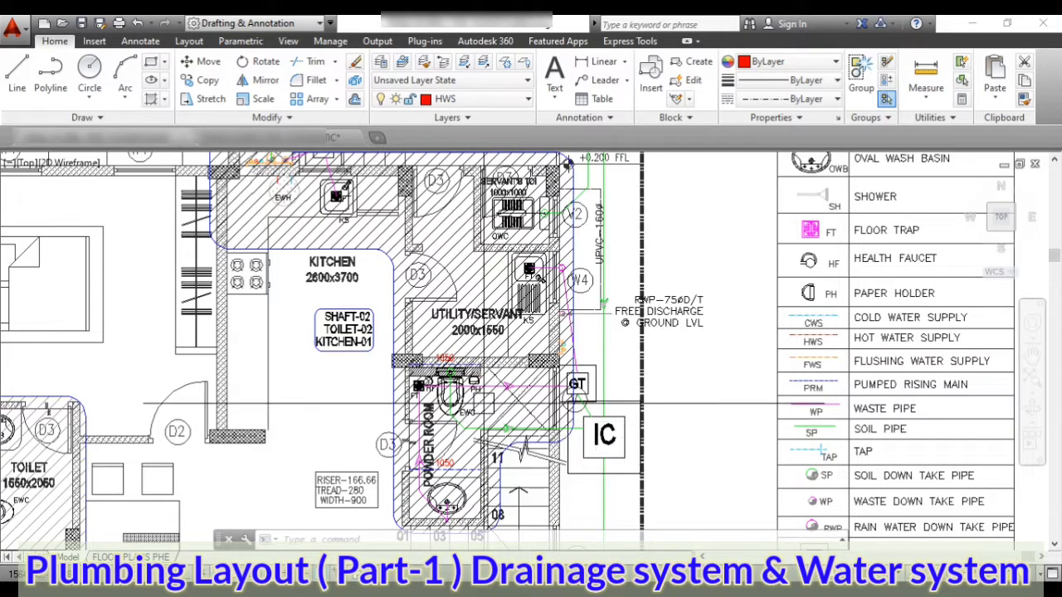
pyautogui.scroll(-3, 493, 407)
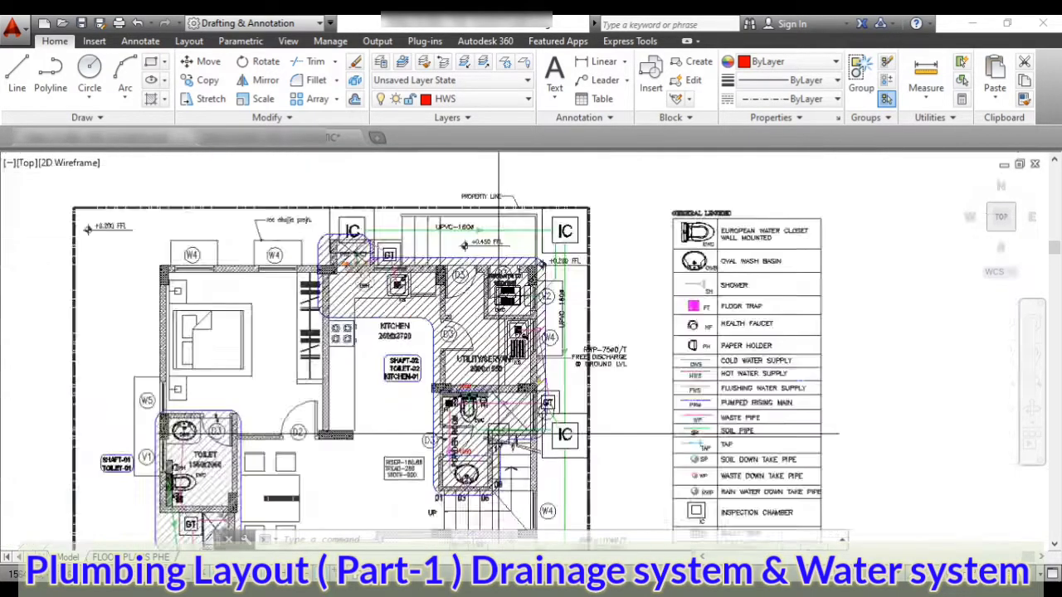
pyautogui.scroll(3, 497, 423)
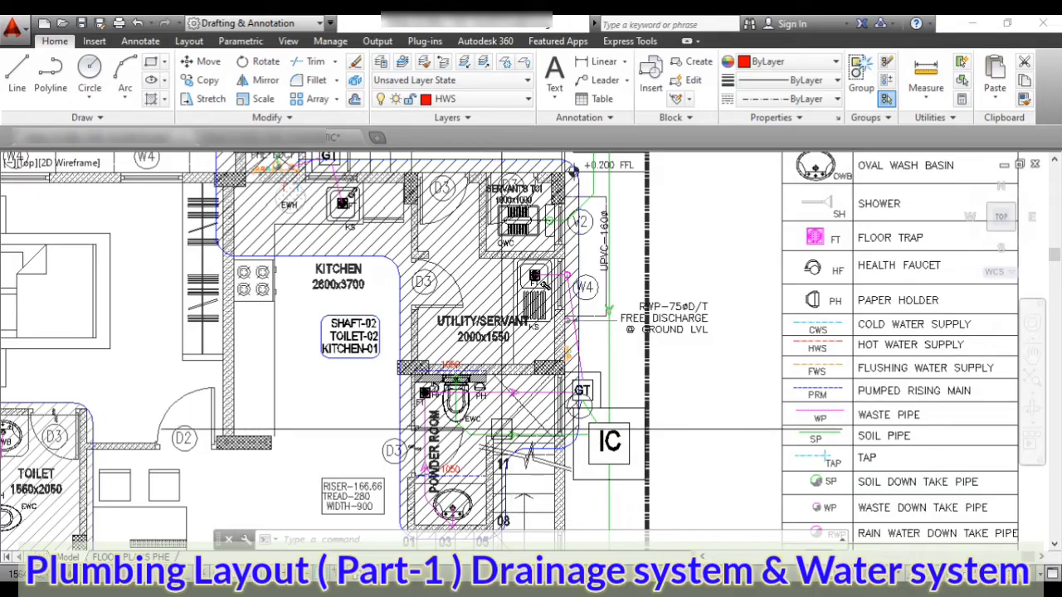
pyautogui.scroll(-2, 502, 433)
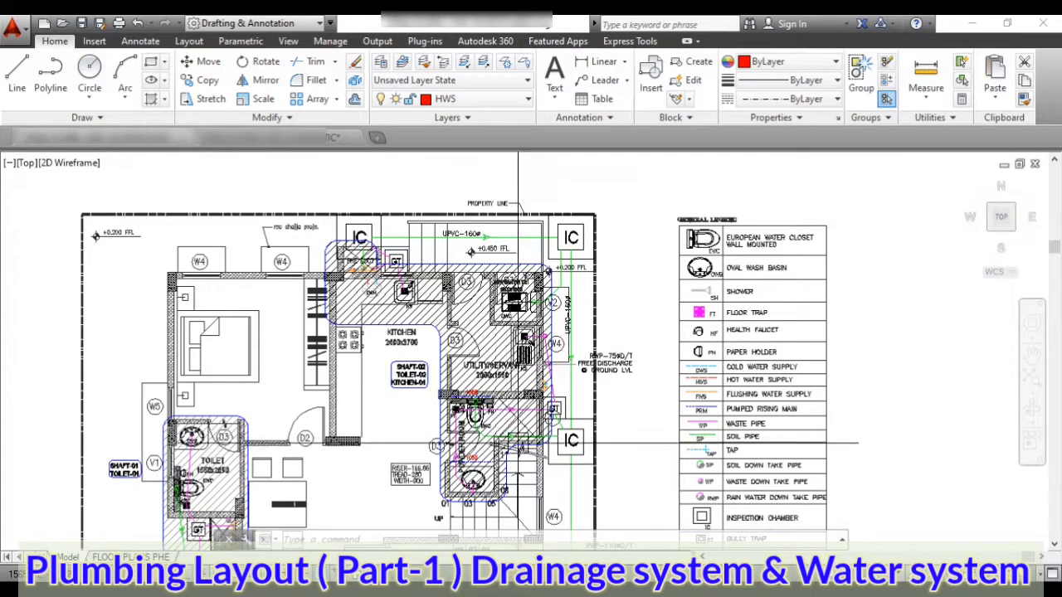
pyautogui.scroll(-1, 491, 283)
pyautogui.scroll(-1, 490, 282)
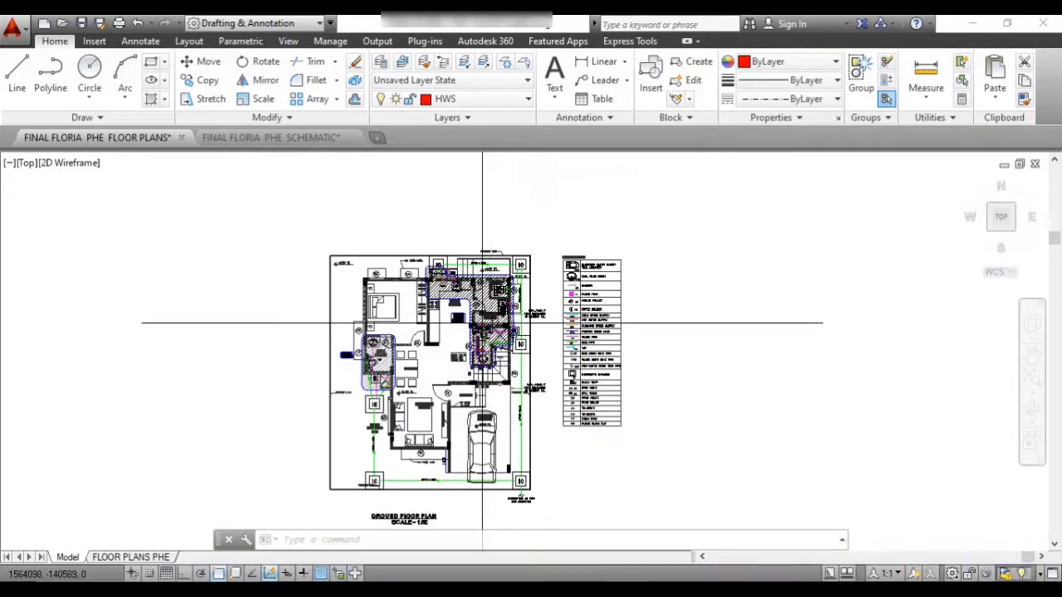
pyautogui.scroll(1, 479, 410)
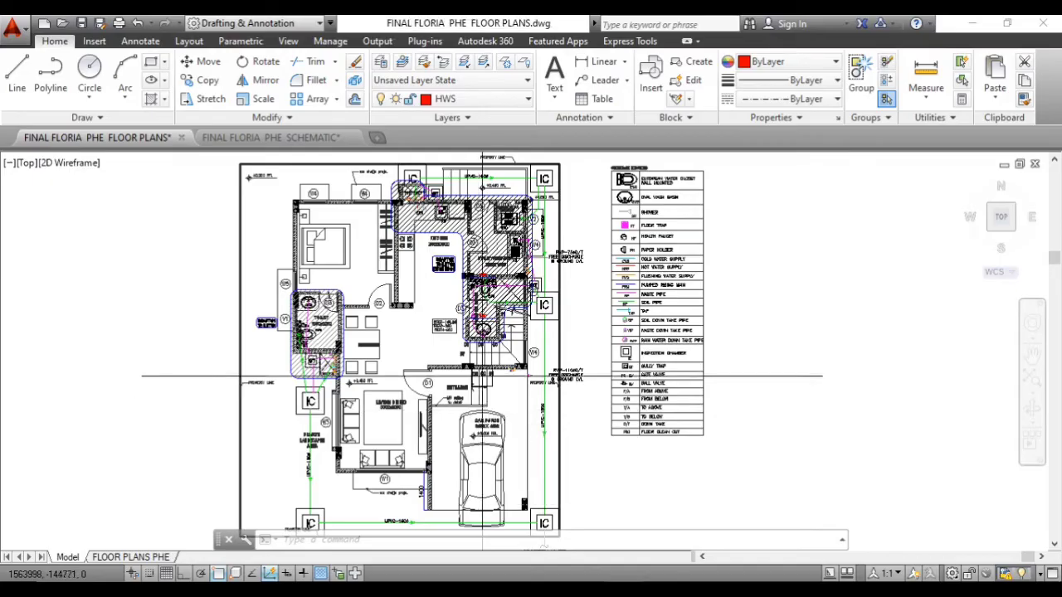